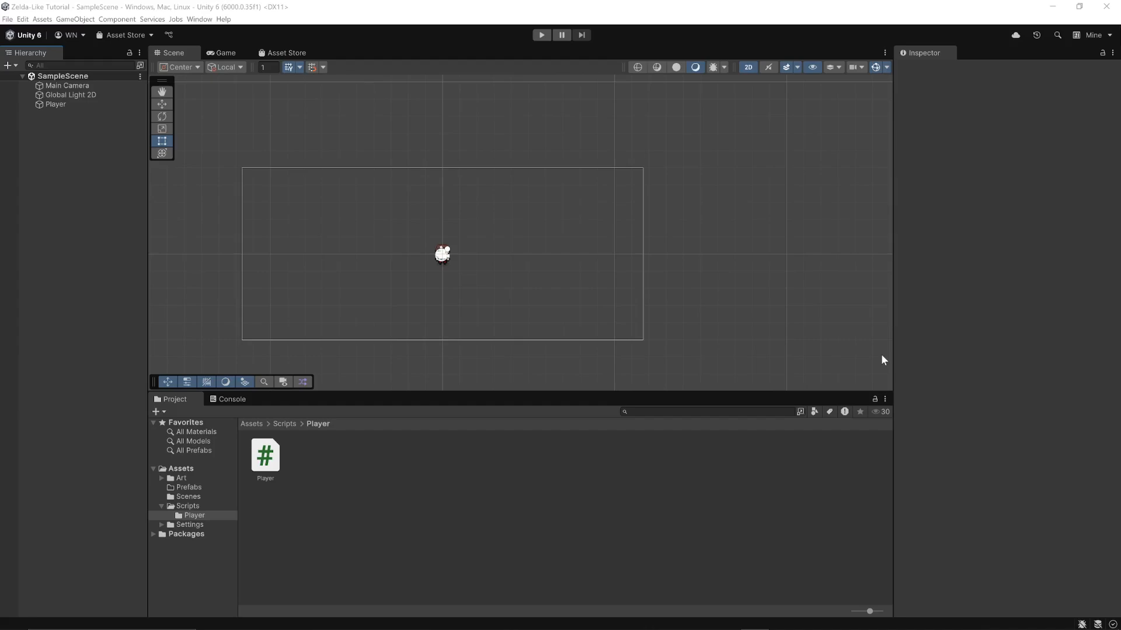
Playtest the game by moving the player character in all four directions, and end the test run
left_click(541, 35)
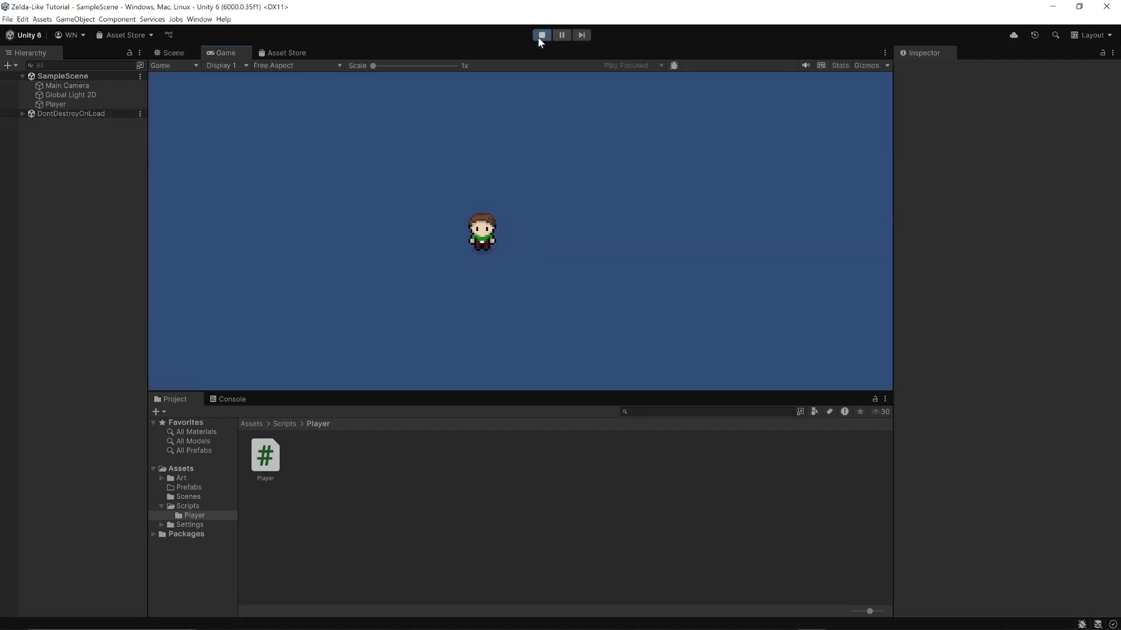
key("s")
key("d")
key("w")
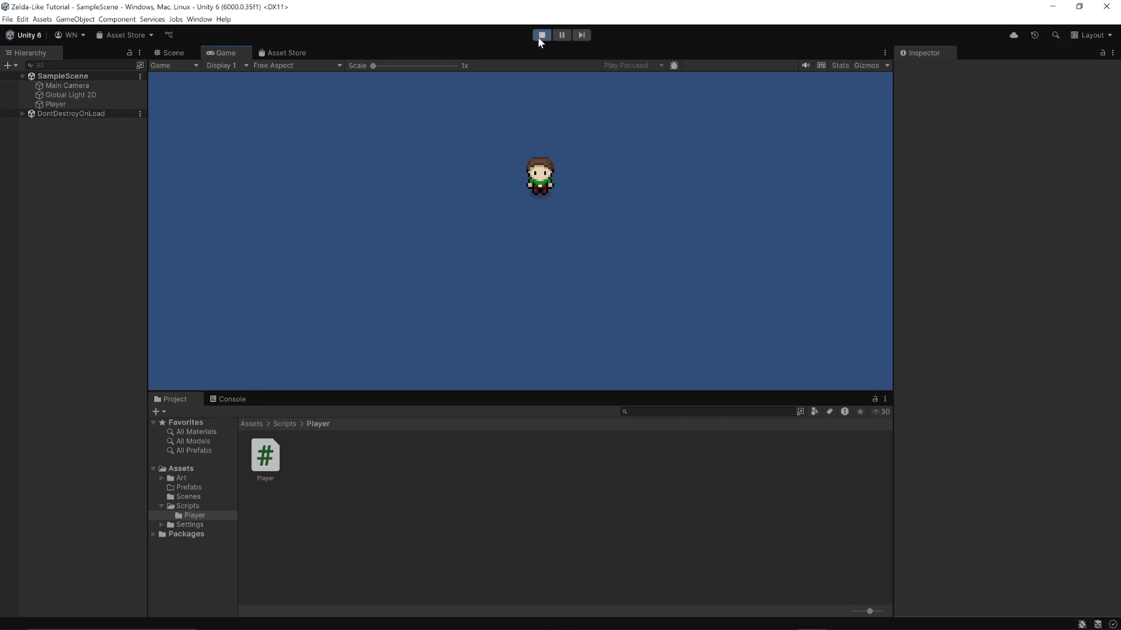
key("w")
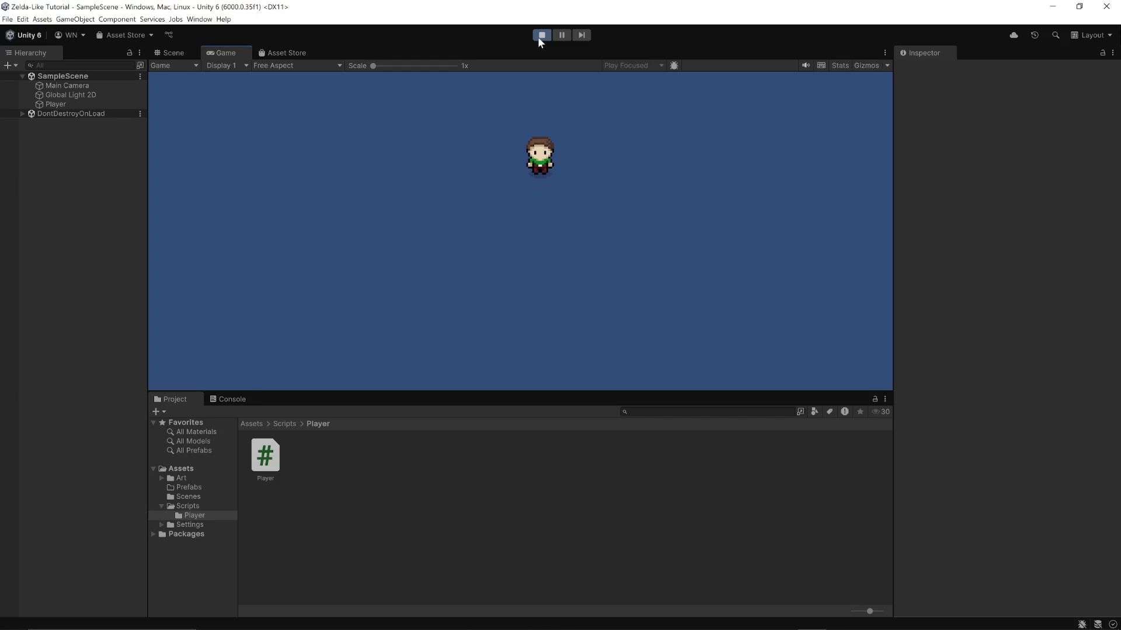
key("s")
key("a")
key("d")
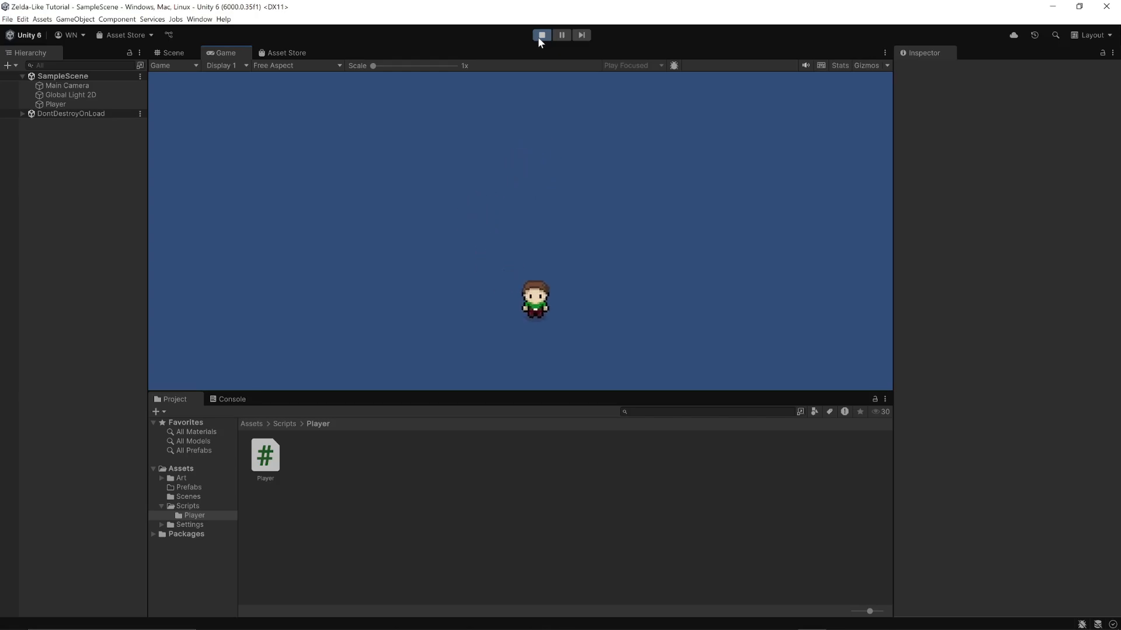
key("d")
key("w")
key("a")
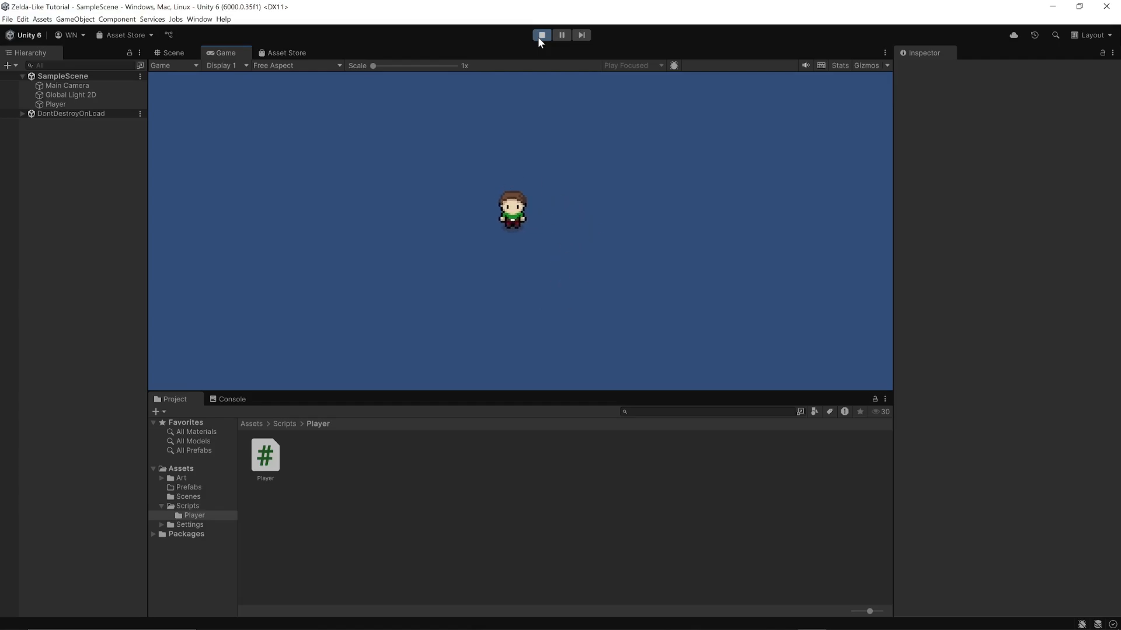
key("w")
key("d")
key("s")
key("a")
key("w")
key("d")
key("s")
key("a")
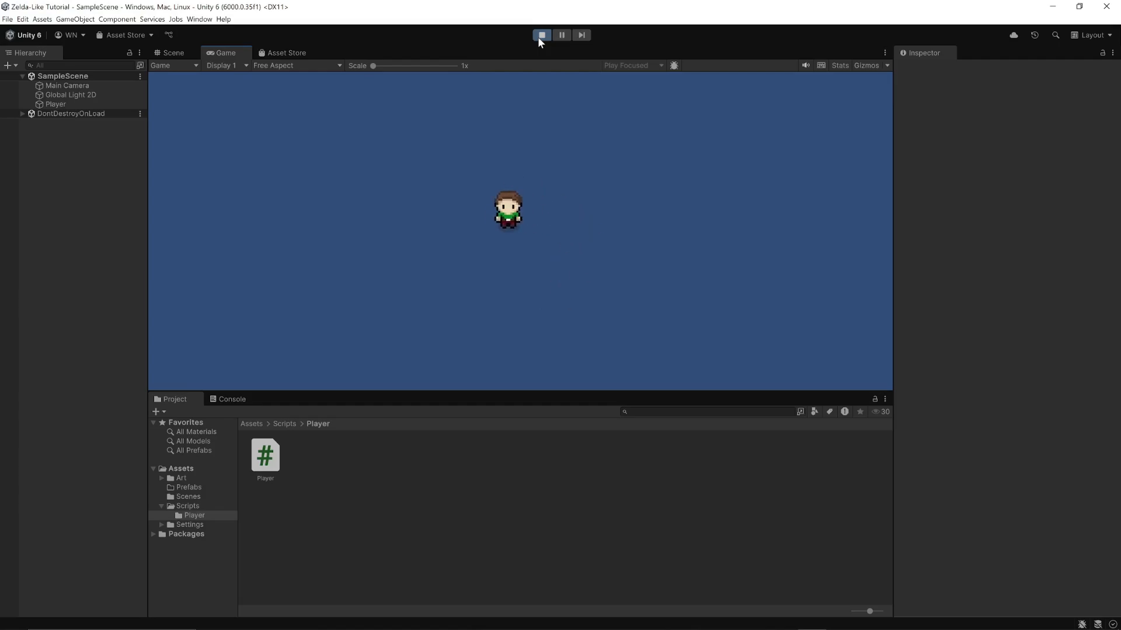
left_click(539, 36)
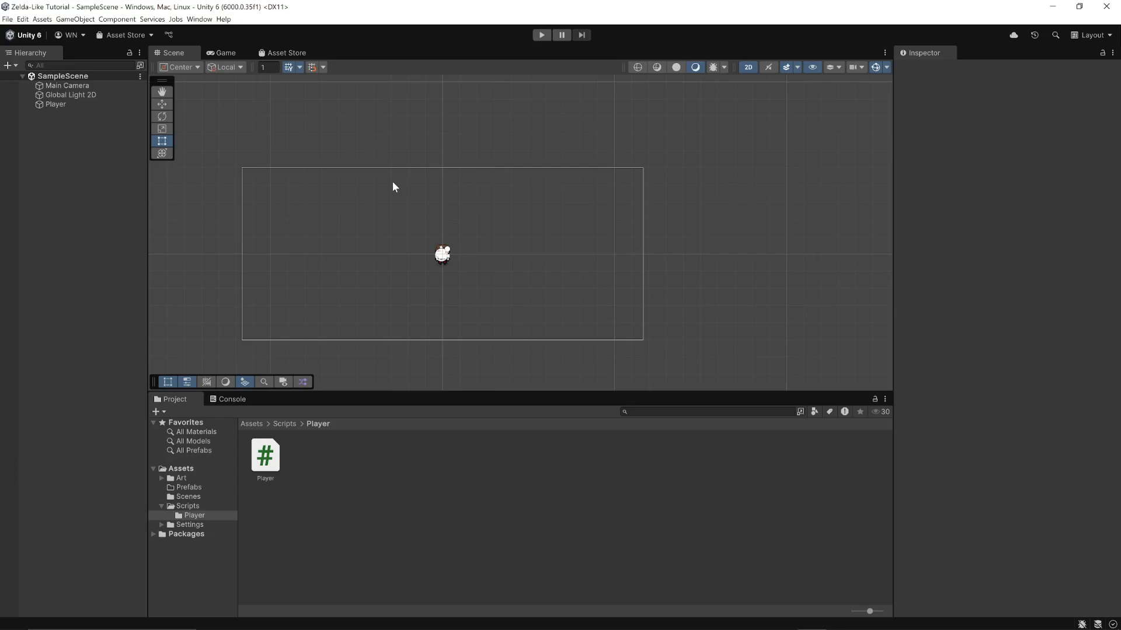
Add an Animator component to the Player object
left_click(54, 104)
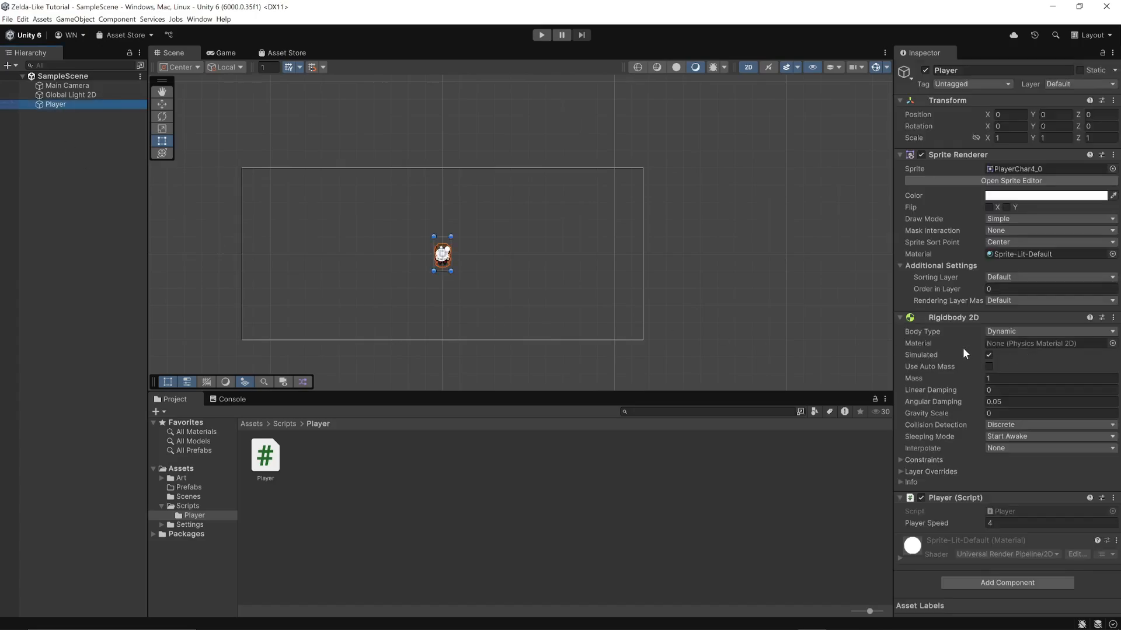
left_click(1007, 580)
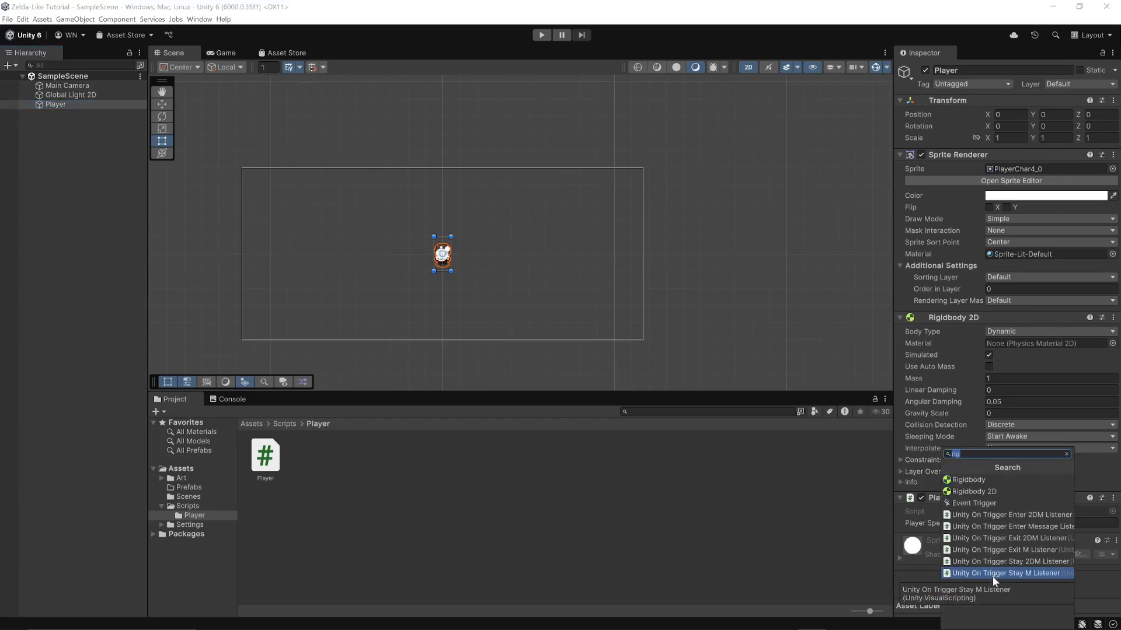
type("ani")
left_click(964, 490)
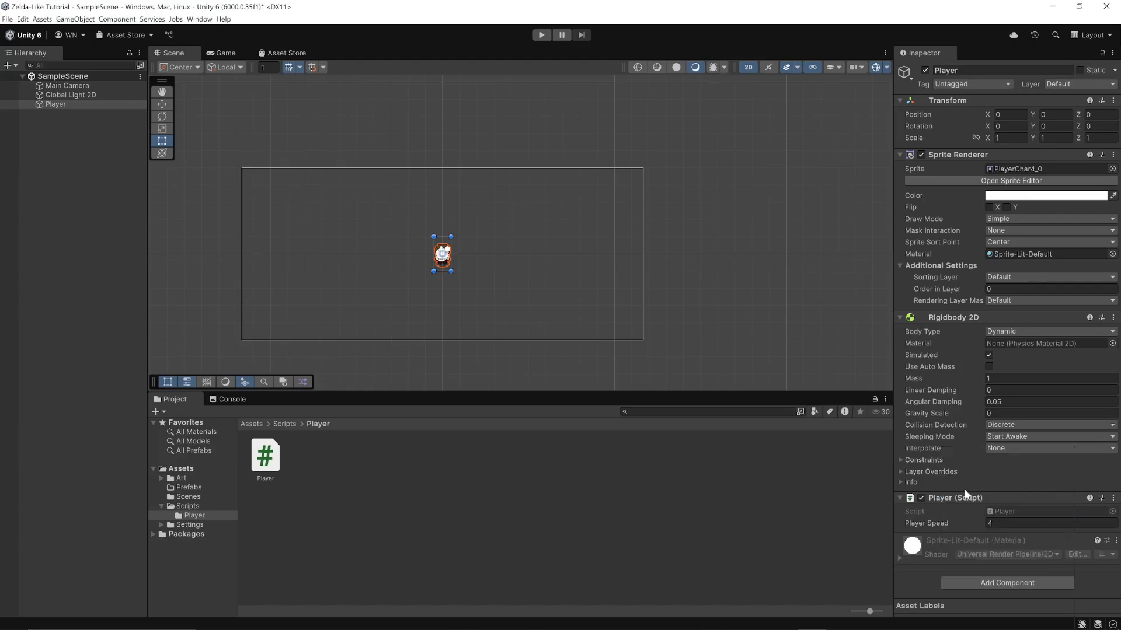
scroll(945, 528, "down", 4)
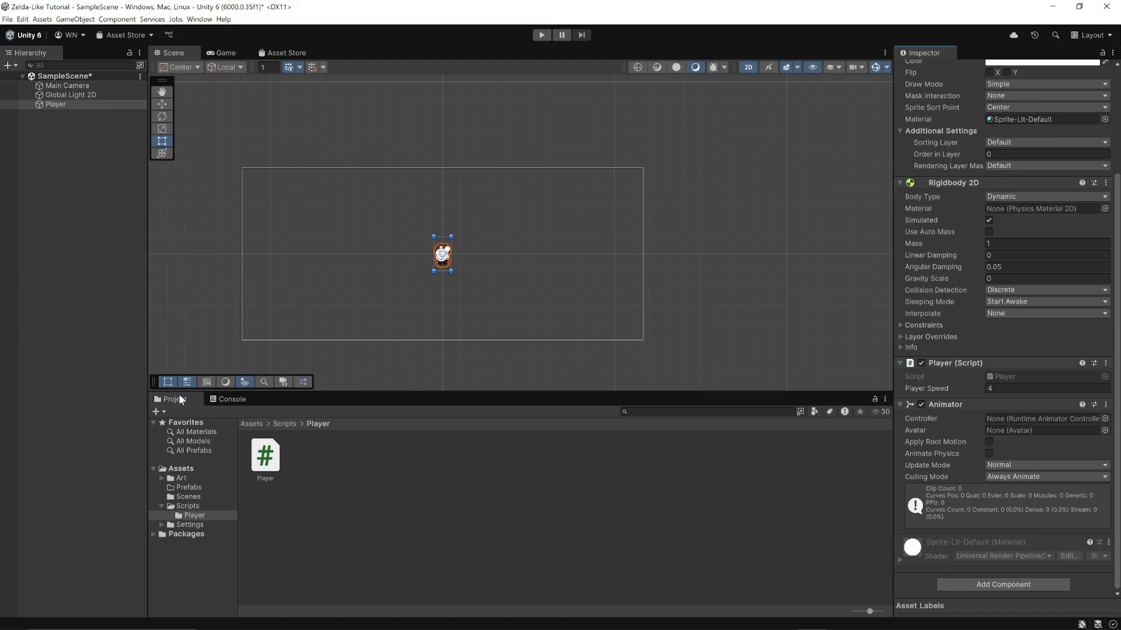
Dock the Project window below the Hierarchy and enlarge it in height and width
left_click_drag(178, 401, 21, 424)
left_click_drag(33, 477, 62, 497)
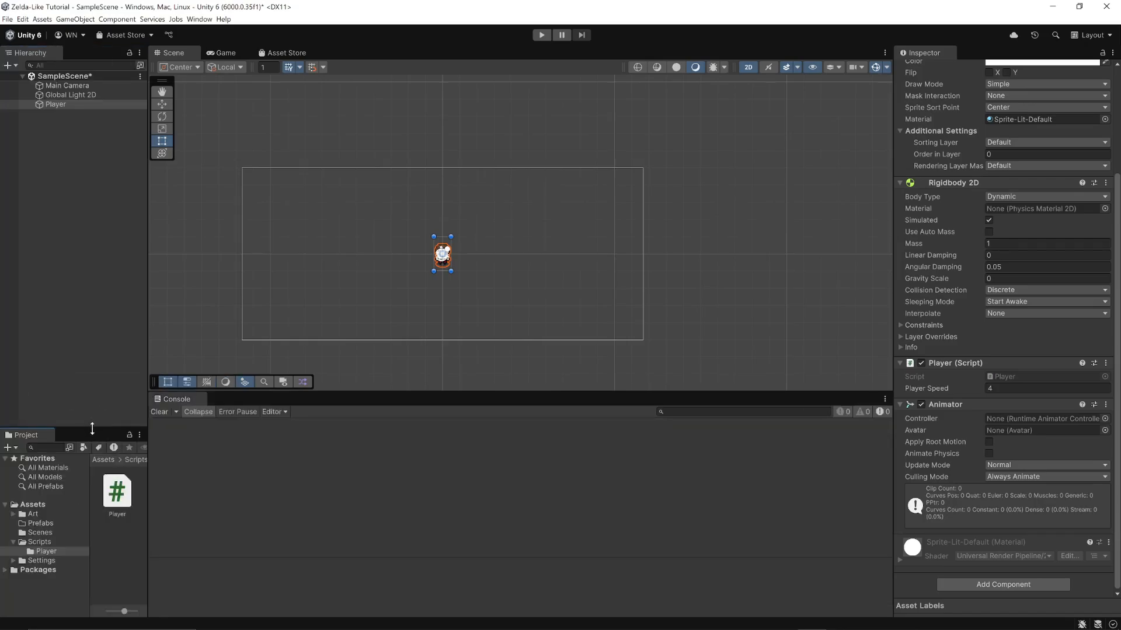
left_click_drag(92, 429, 90, 272)
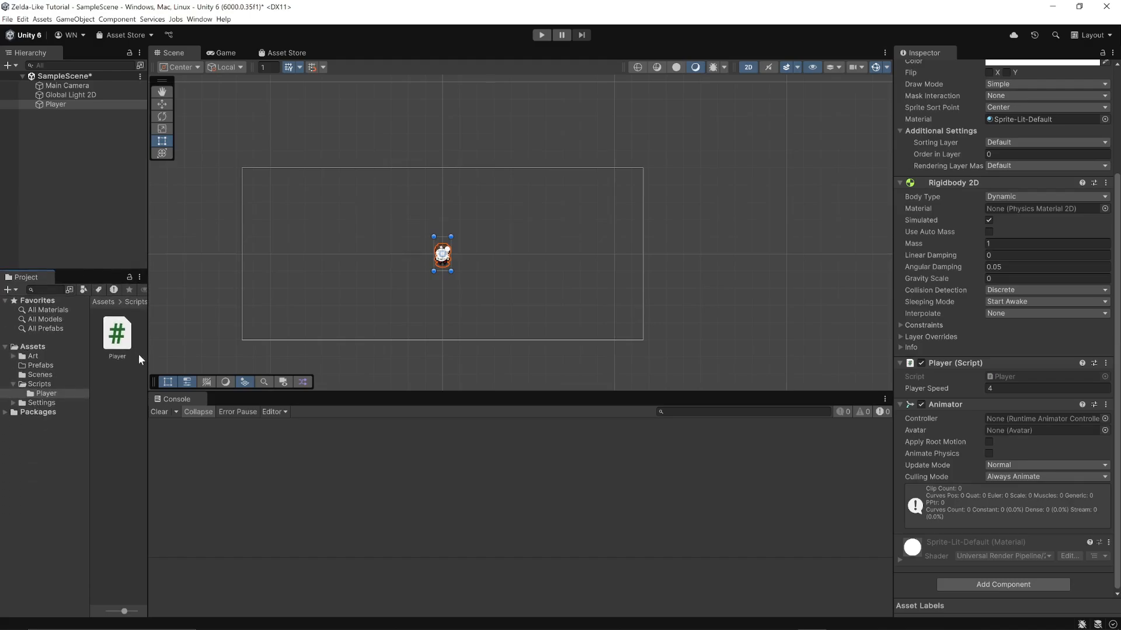
left_click_drag(146, 356, 316, 350)
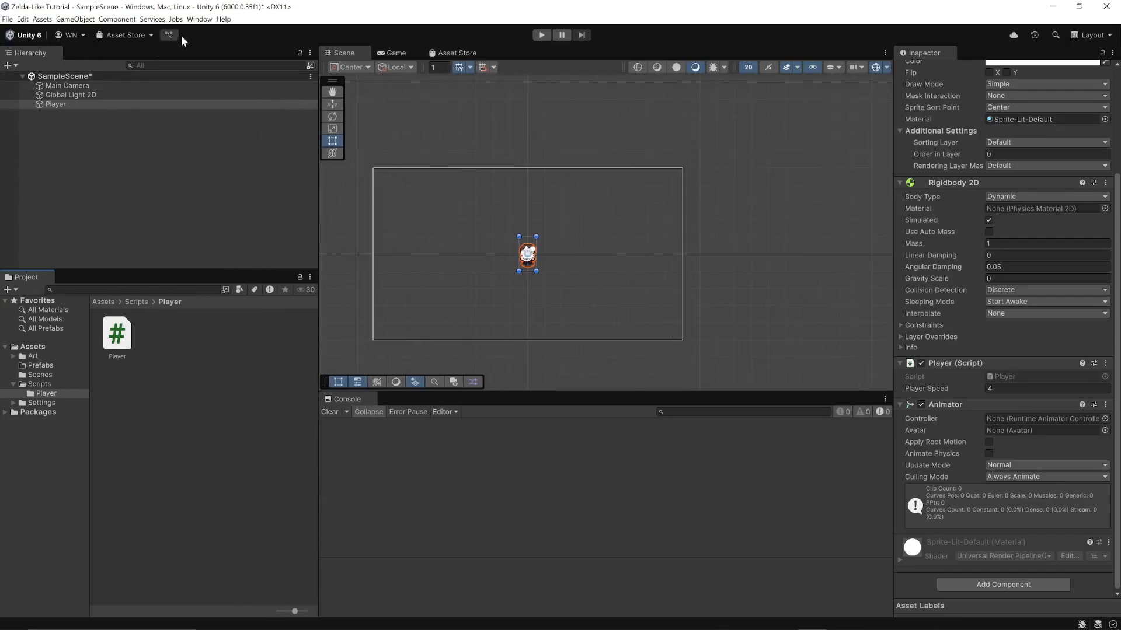
Open the Animator and Animation windows, docking the Animation window beside the Console
left_click(199, 20)
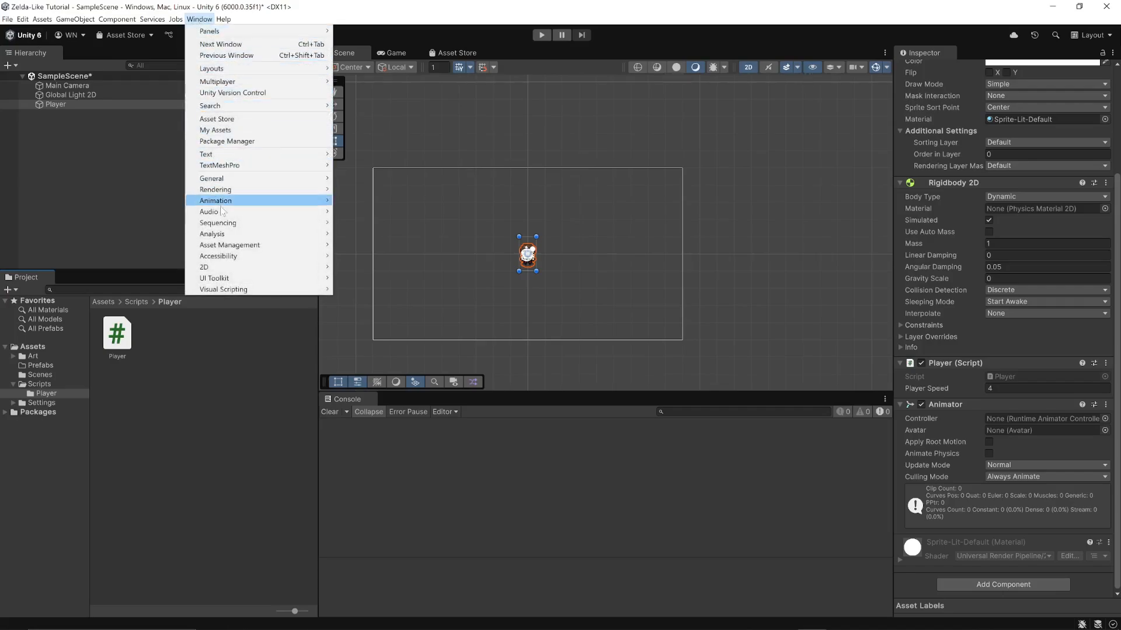
mouse_move(230, 204)
left_click(379, 211)
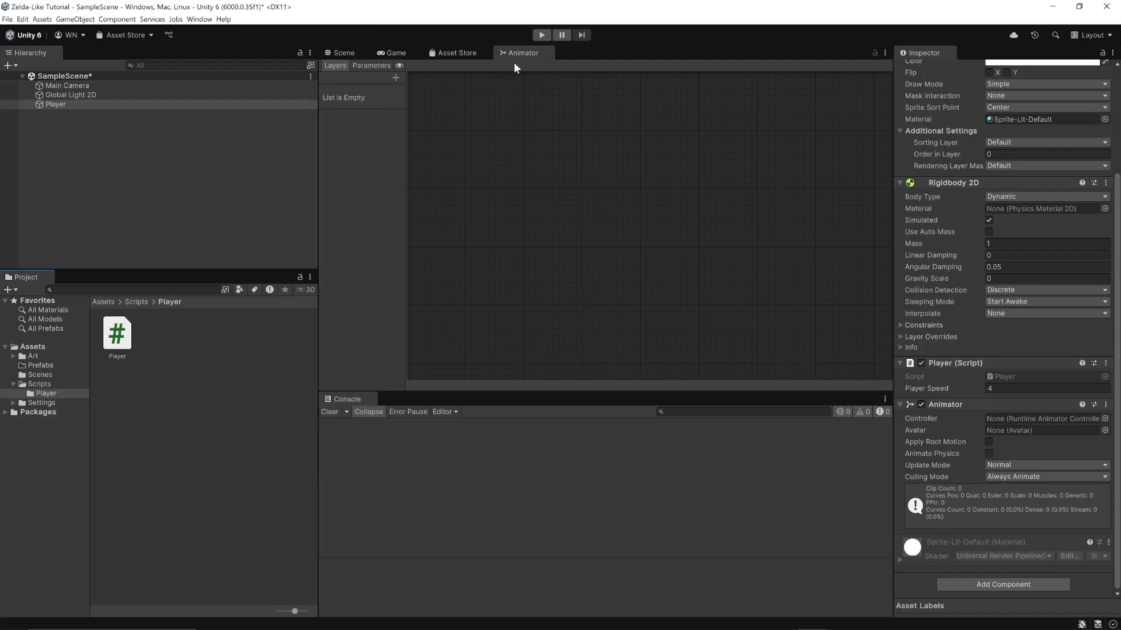
left_click(199, 21)
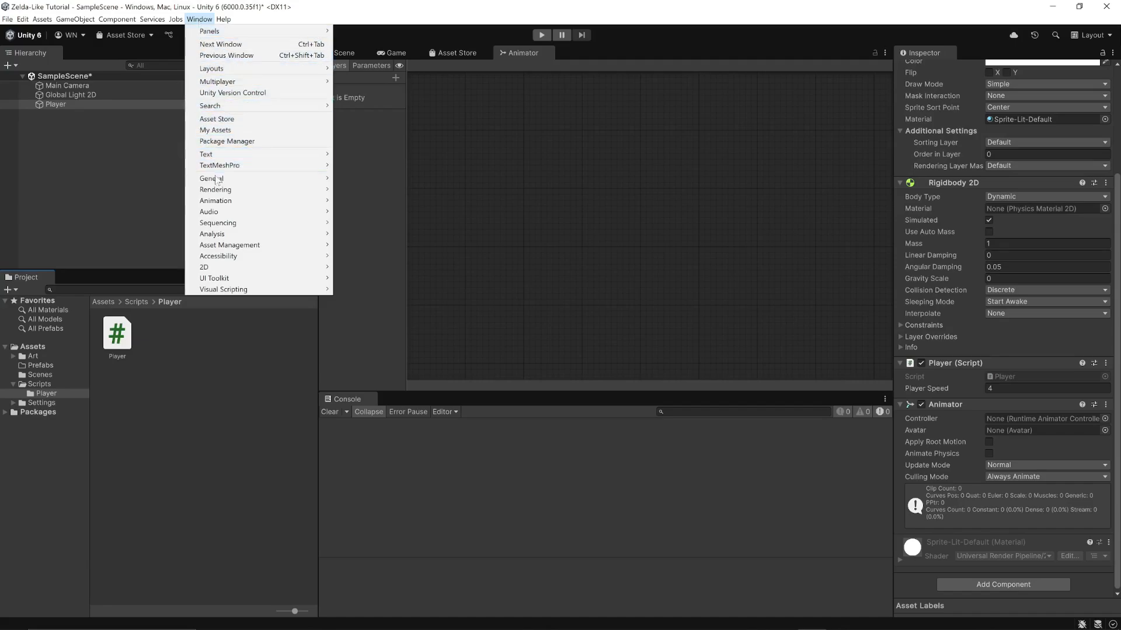
mouse_move(243, 203)
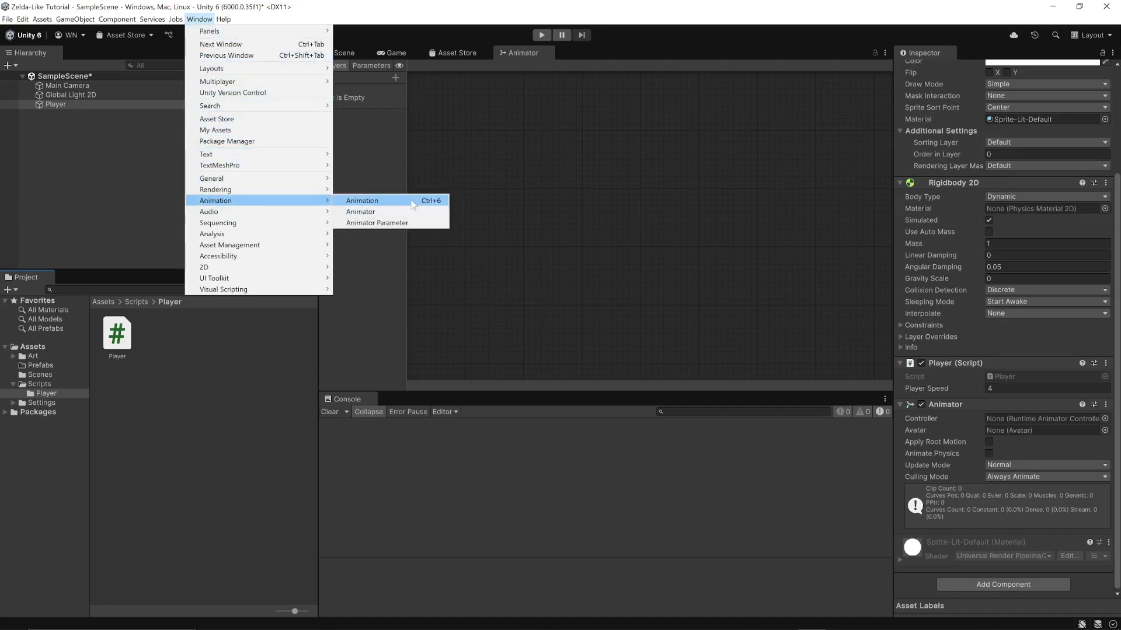
left_click(415, 201)
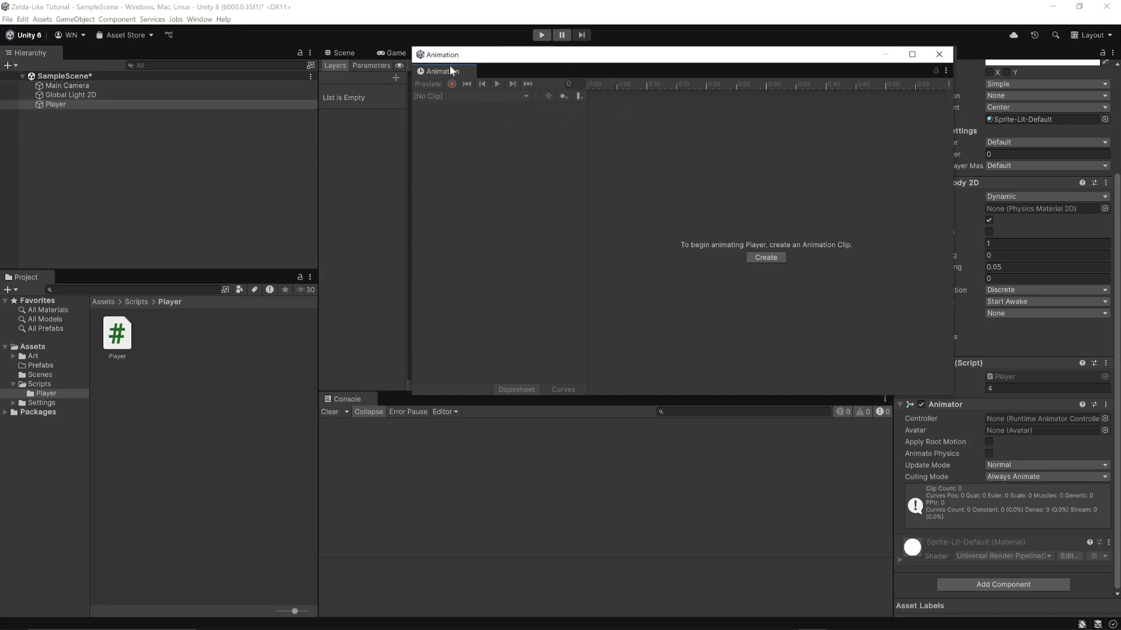
left_click_drag(449, 71, 402, 407)
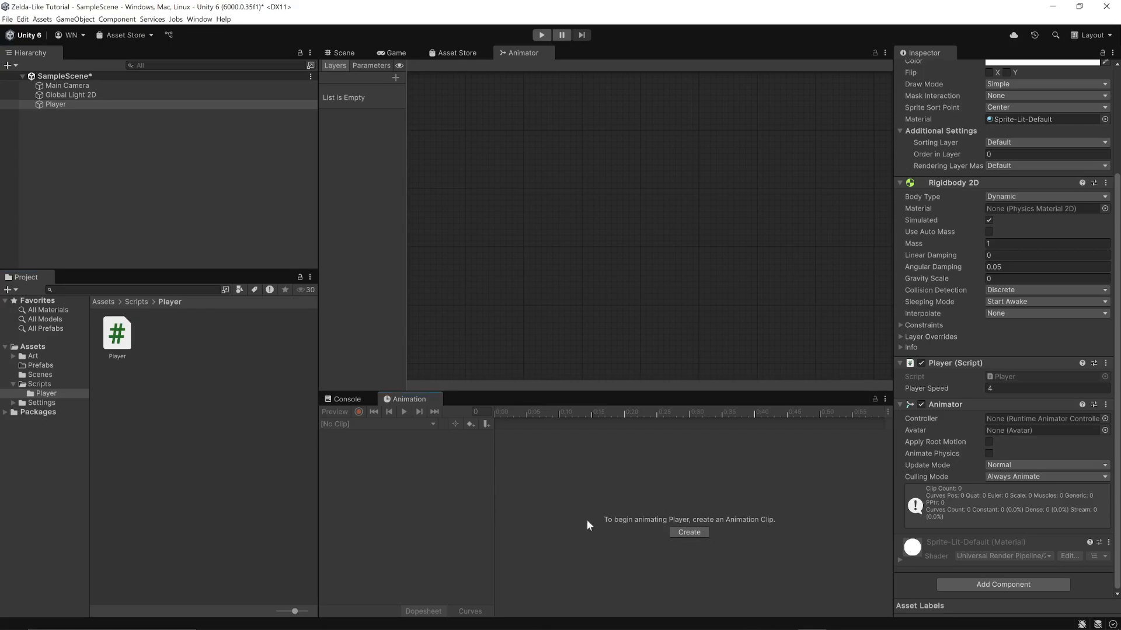
Begin creating an animation clip for Player and make a new Animations folder inside Assets to hold it
left_click(51, 105)
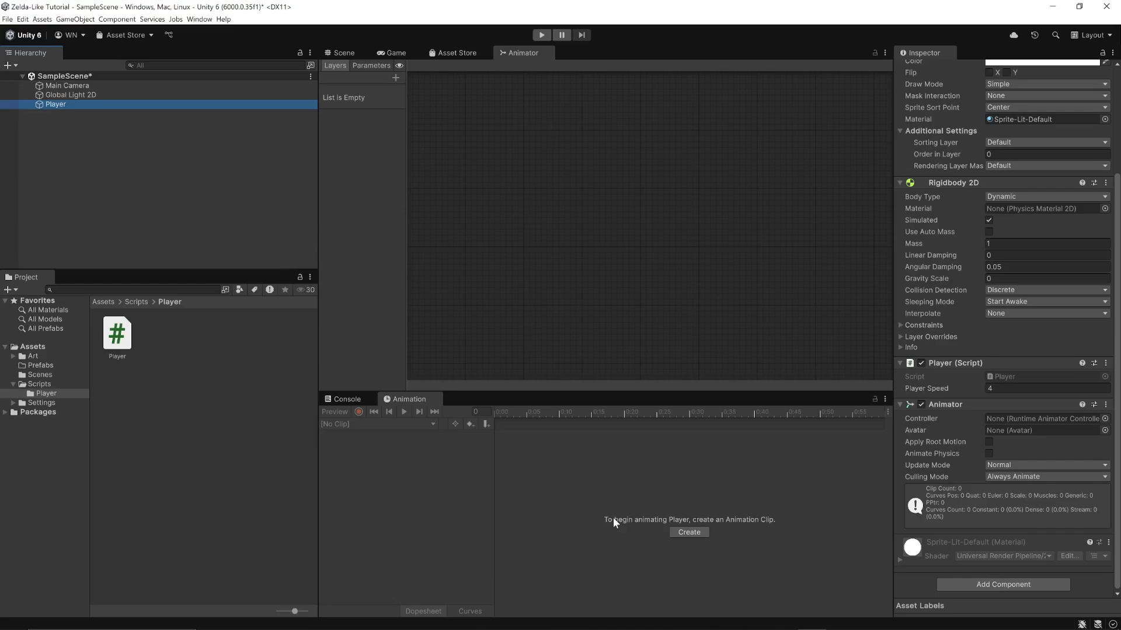
left_click(688, 533)
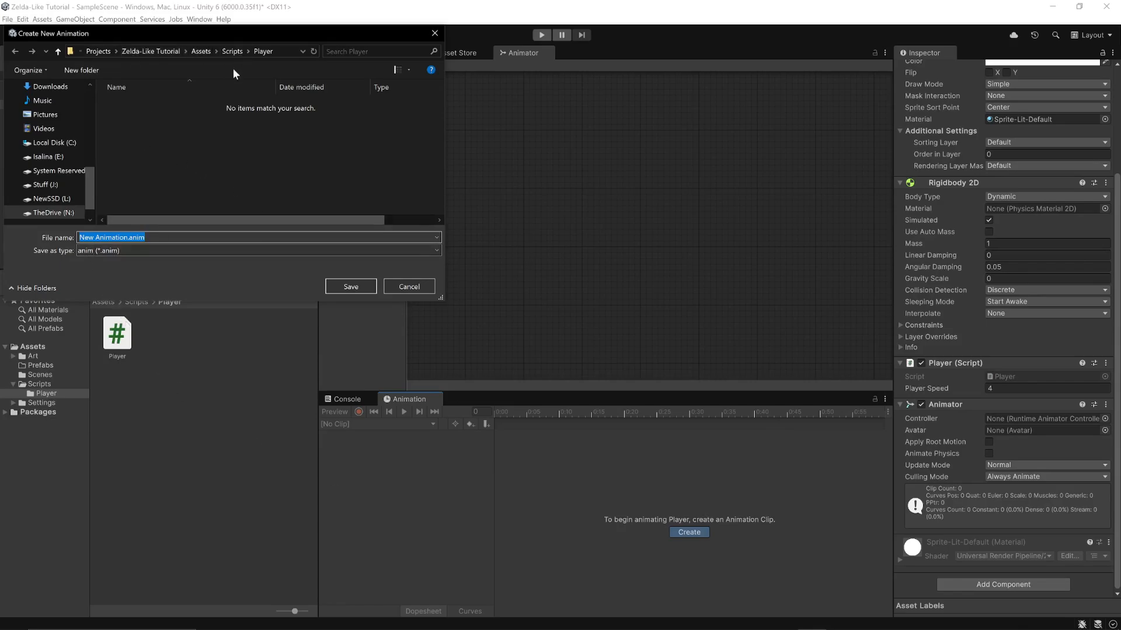
left_click(202, 52)
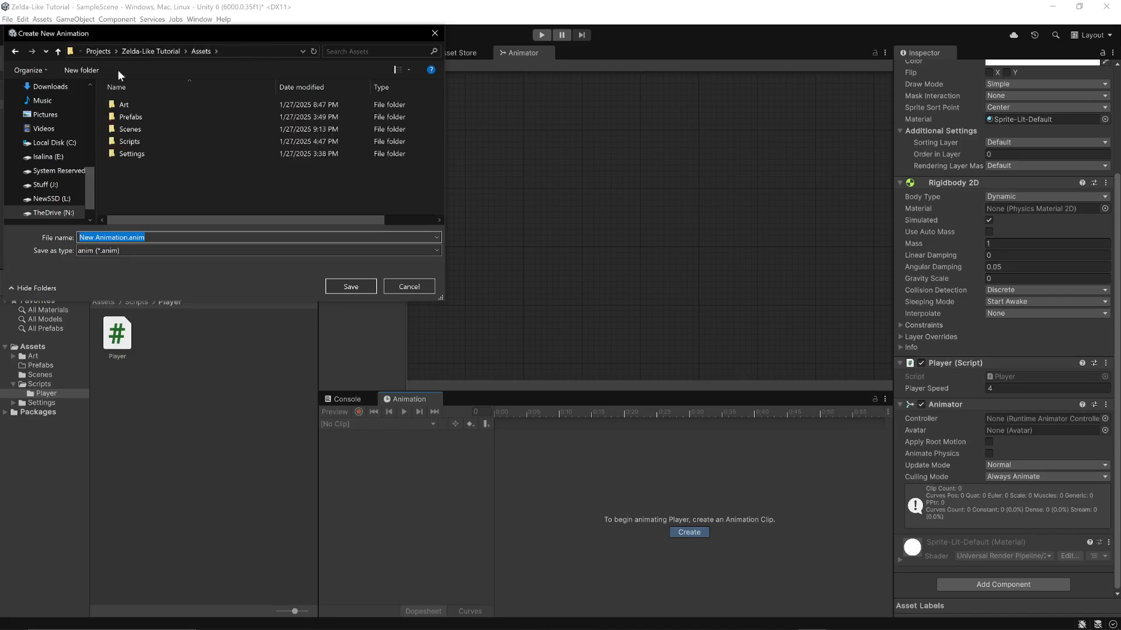
left_click(88, 70)
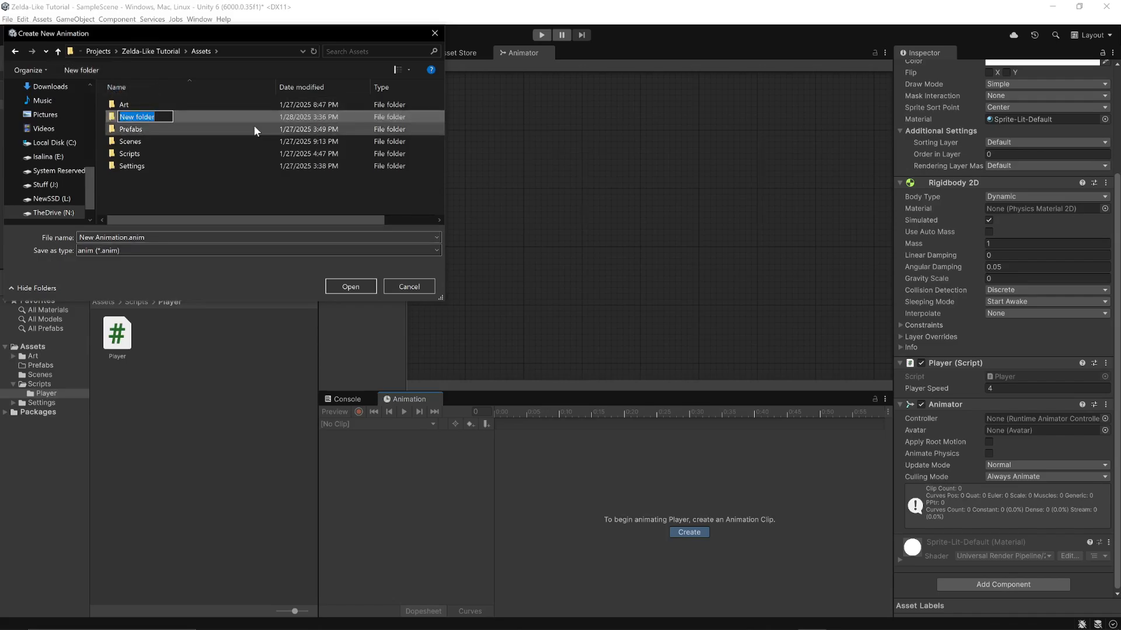
type("Animations")
key("Return")
double_click(136, 105)
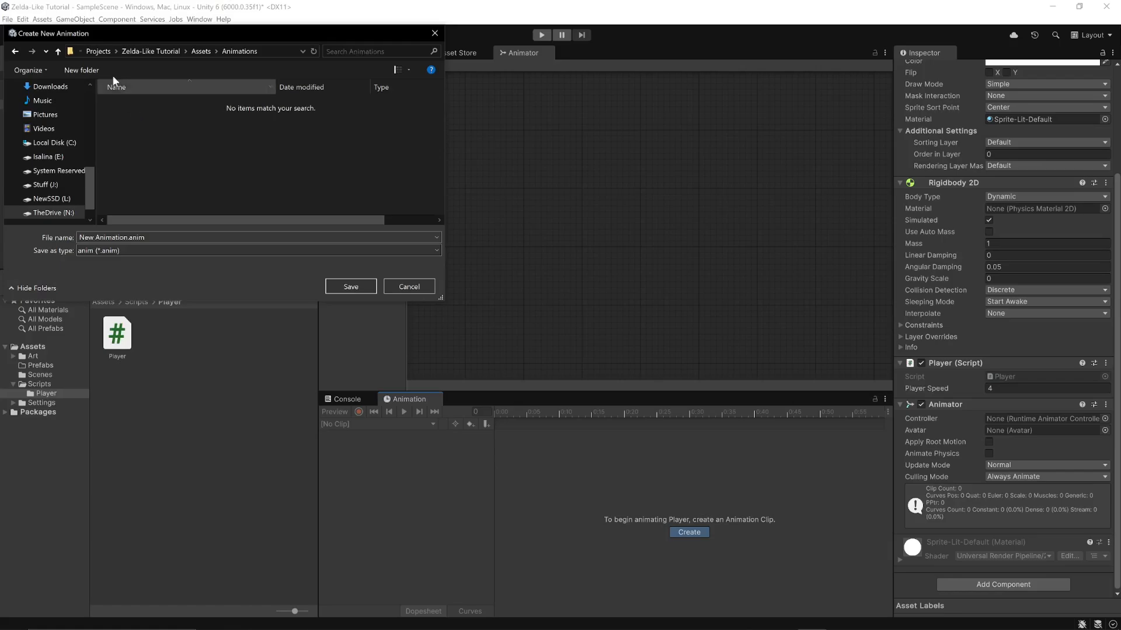
Create a Player subfolder inside the Animations folder and open it as the save location
left_click(81, 70)
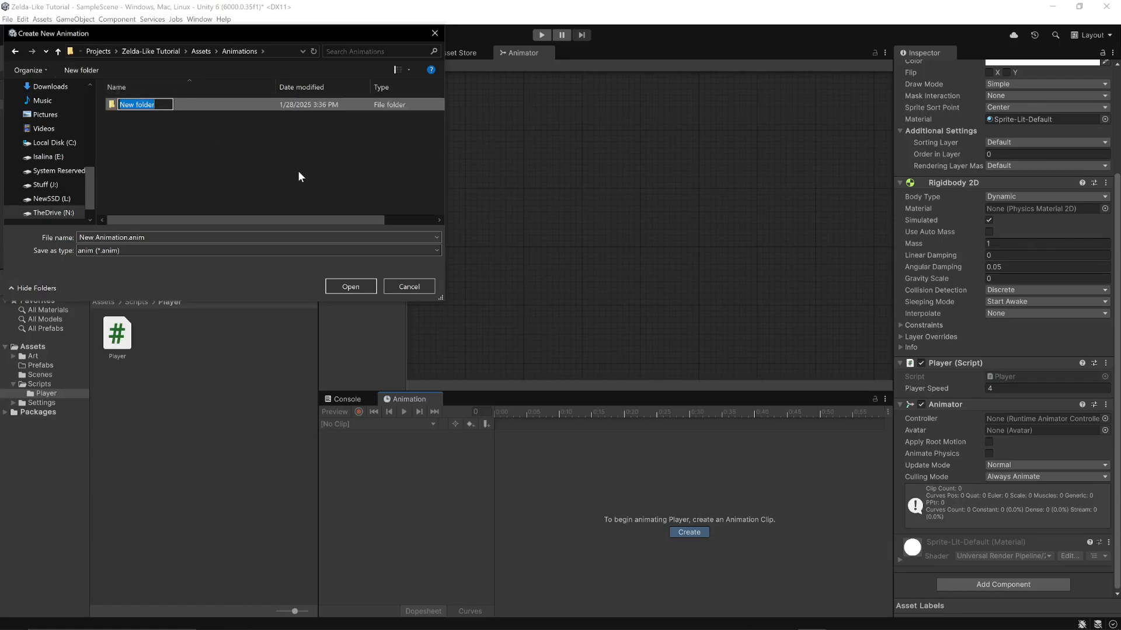
type("Player")
key("Return")
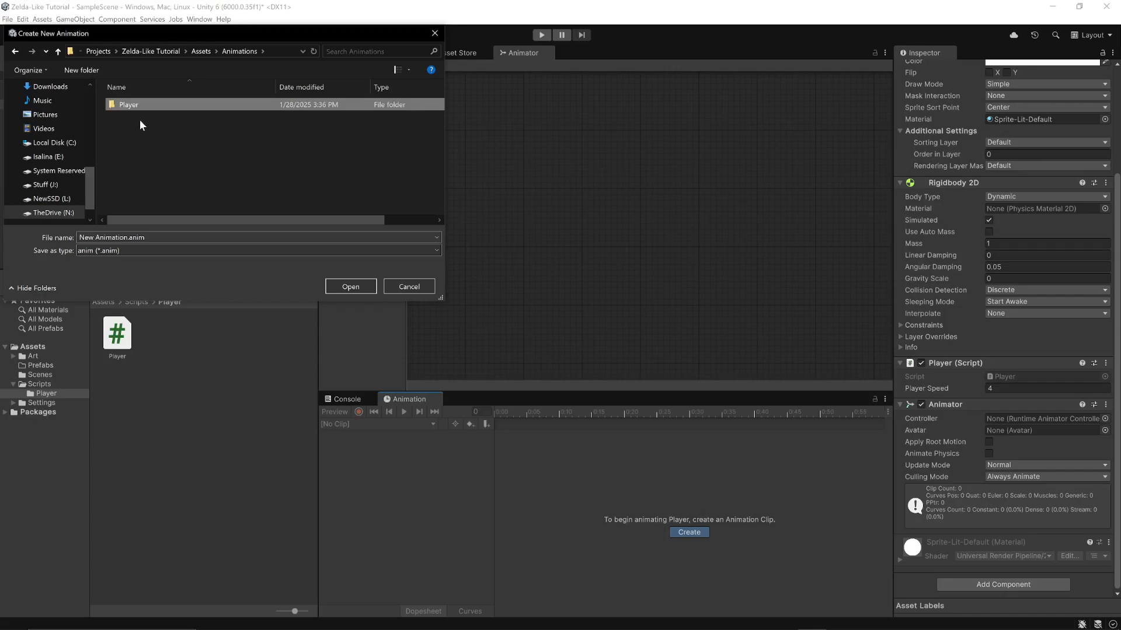
double_click(128, 106)
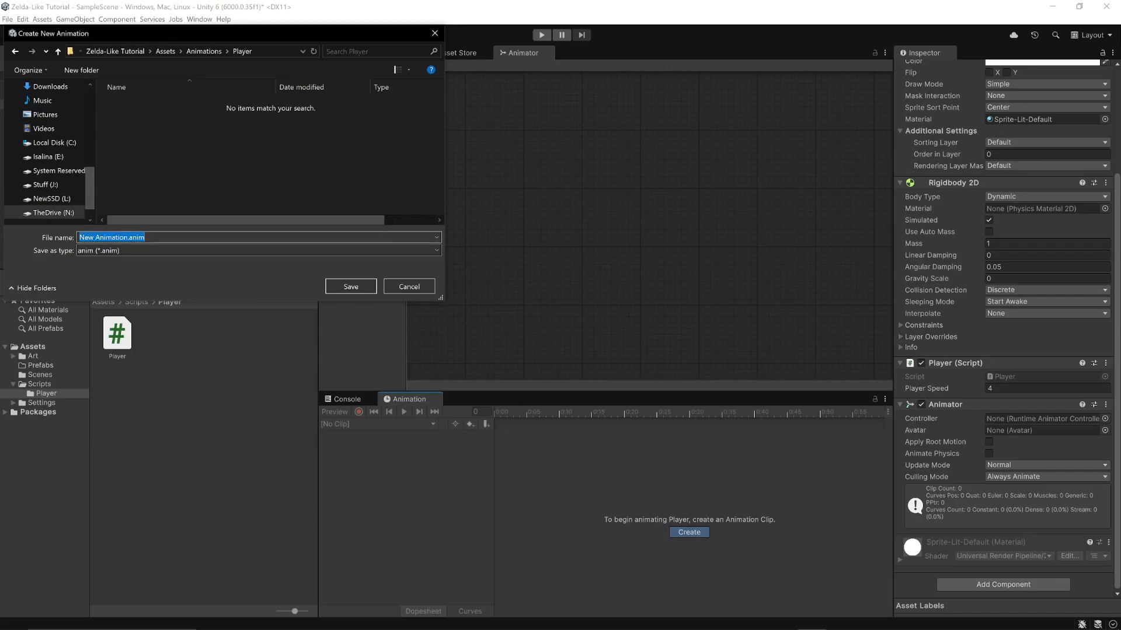
Name the new animation clip idleDown and save it in the Animations/Player folder
left_click(125, 237)
left_click_drag(125, 237, 54, 236)
type("Idle")
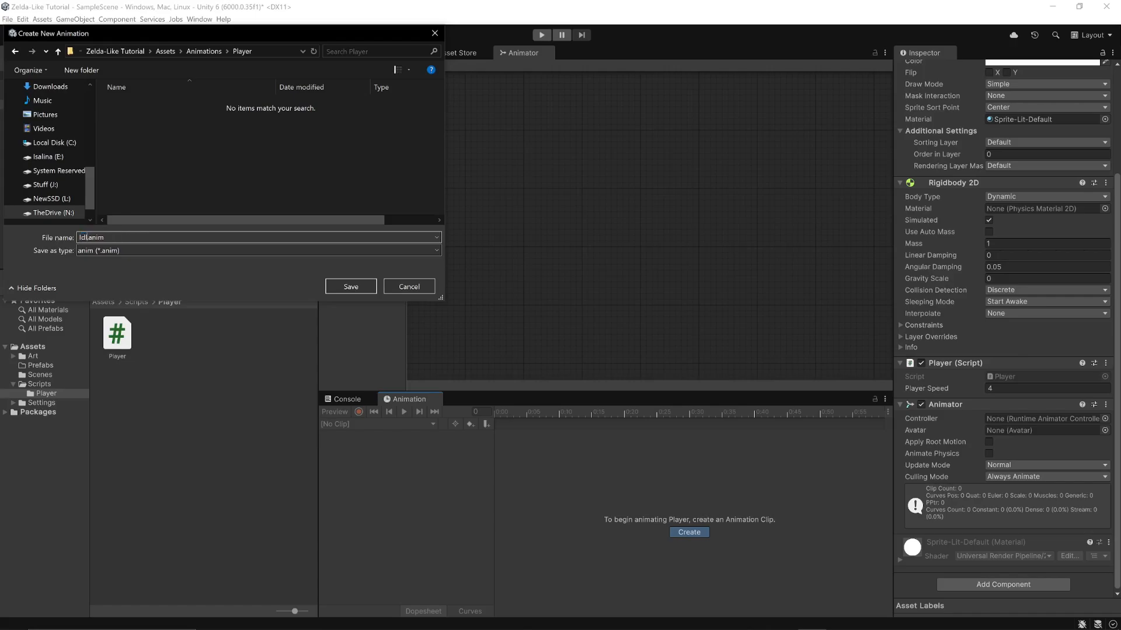
key("BackSpace")
key("BackSpace")
key("BackSpace")
key("BackSpace")
type("idleDown")
left_click(334, 288)
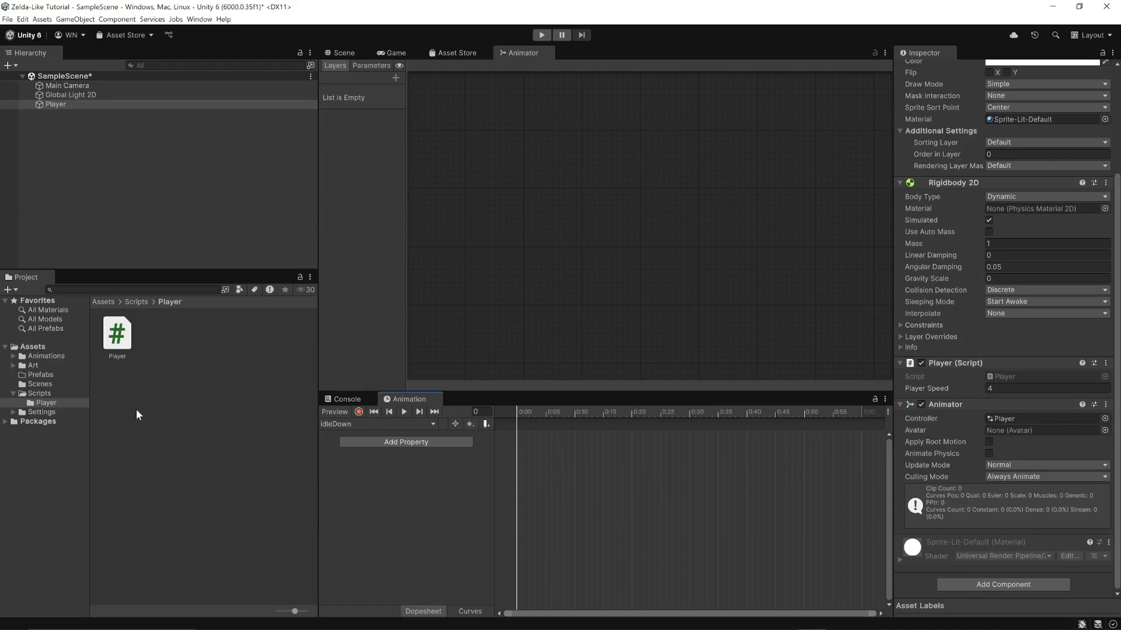
Place the first PlayerChar4 sprite from Art/Characters/Players at frame 0 of the idleDown clip and show the Scene view
left_click(14, 366)
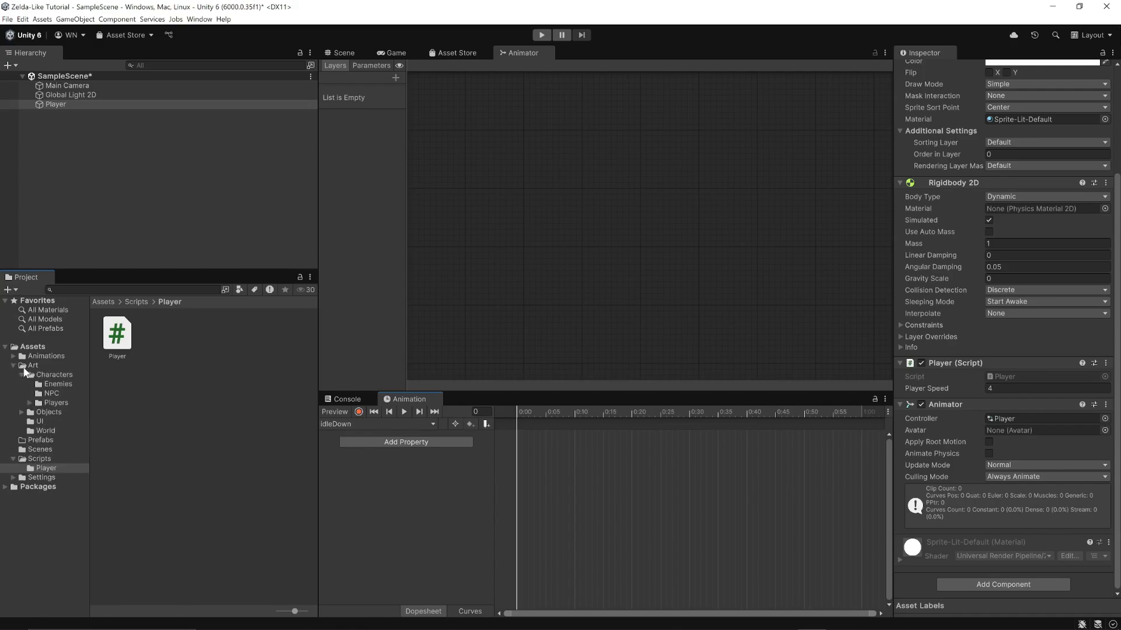
left_click(54, 375)
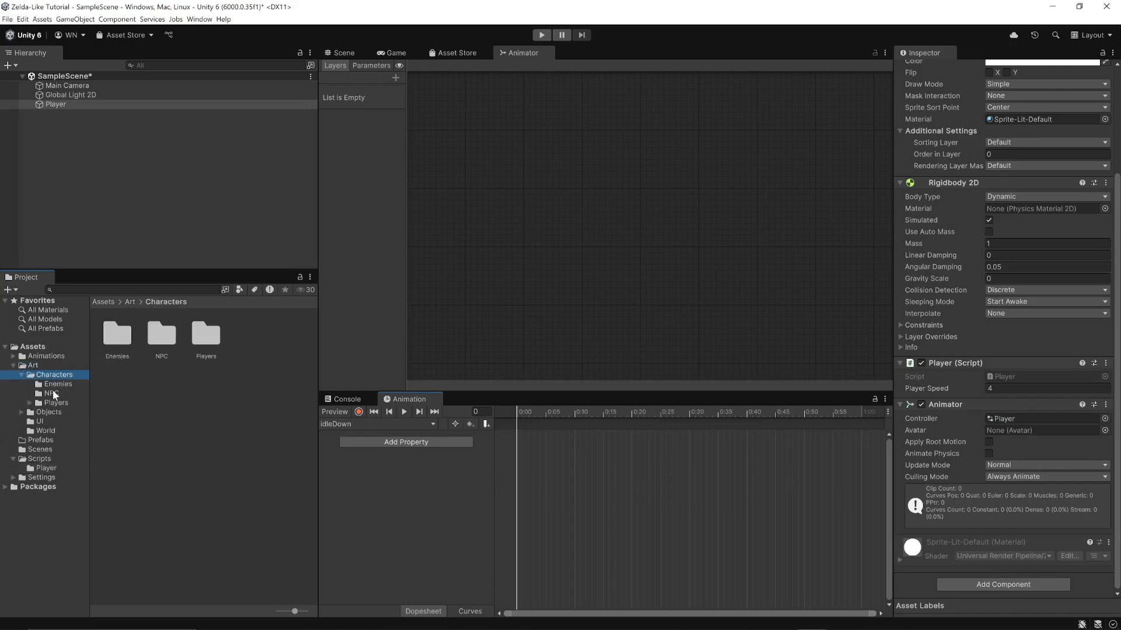
double_click(205, 335)
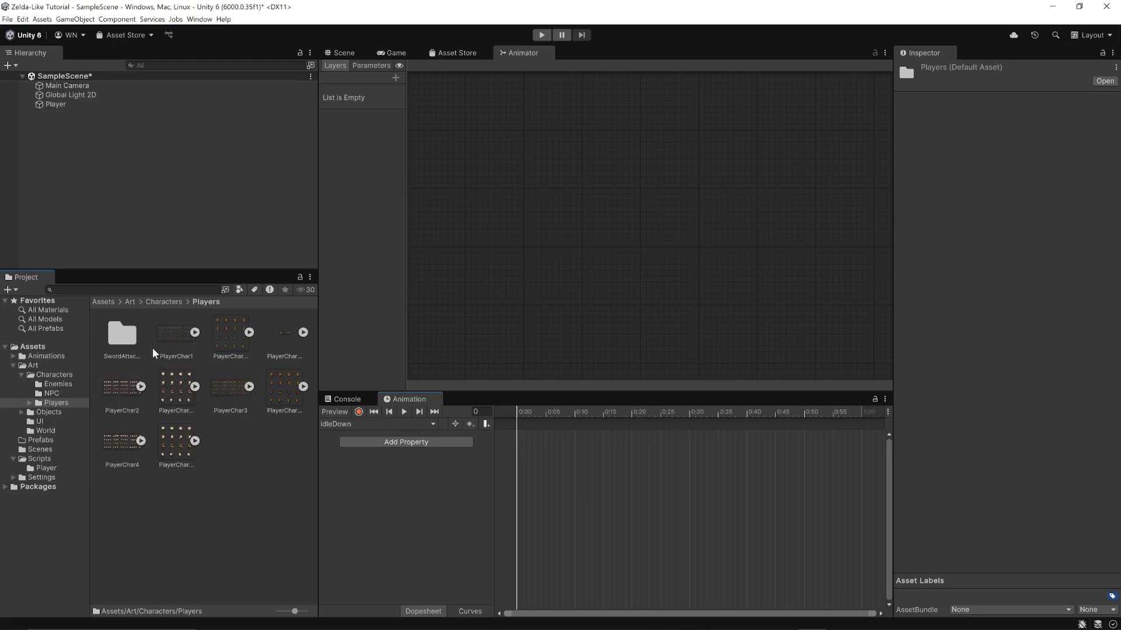
left_click(141, 441)
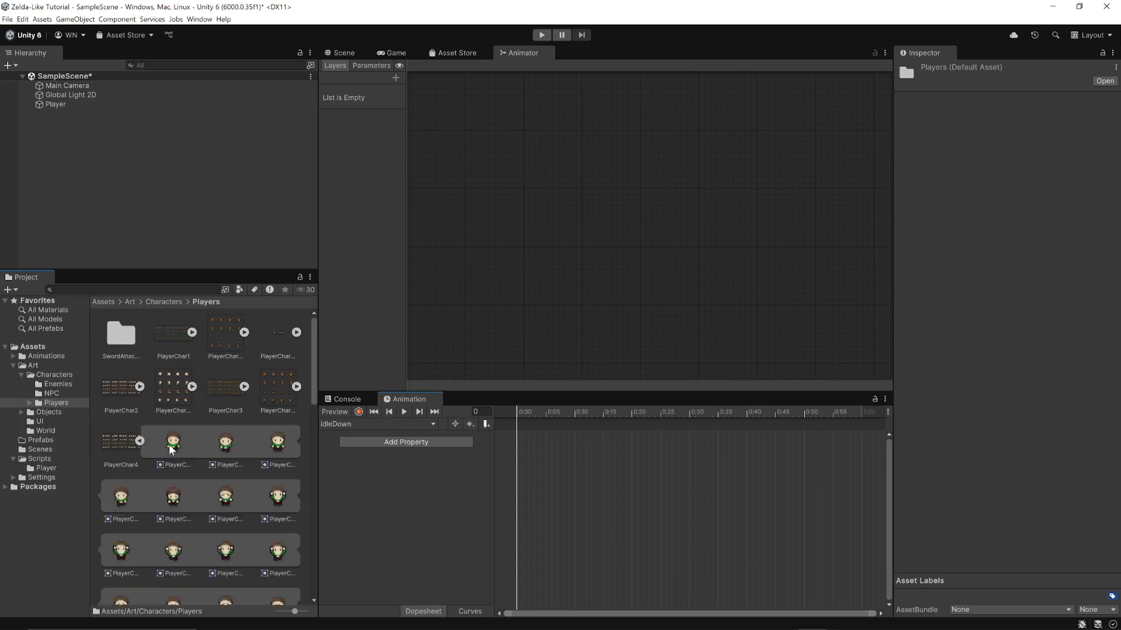
left_click_drag(174, 447, 518, 444)
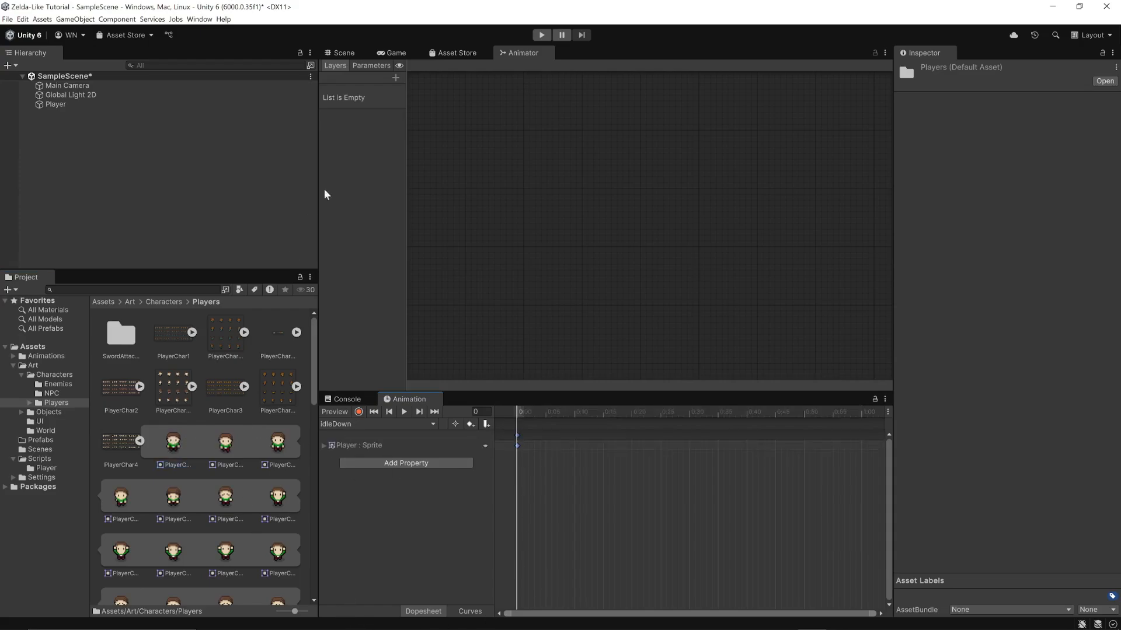
left_click(352, 52)
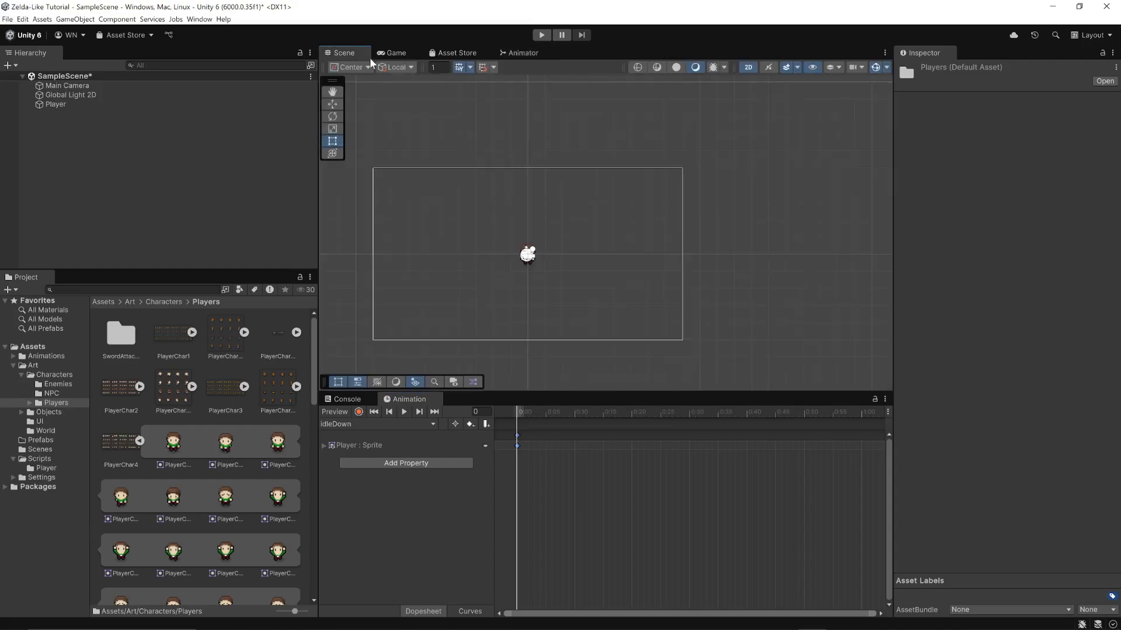
Move the Player object left of the camera and light gizmos by setting its Position X to -1.98
left_click(78, 105)
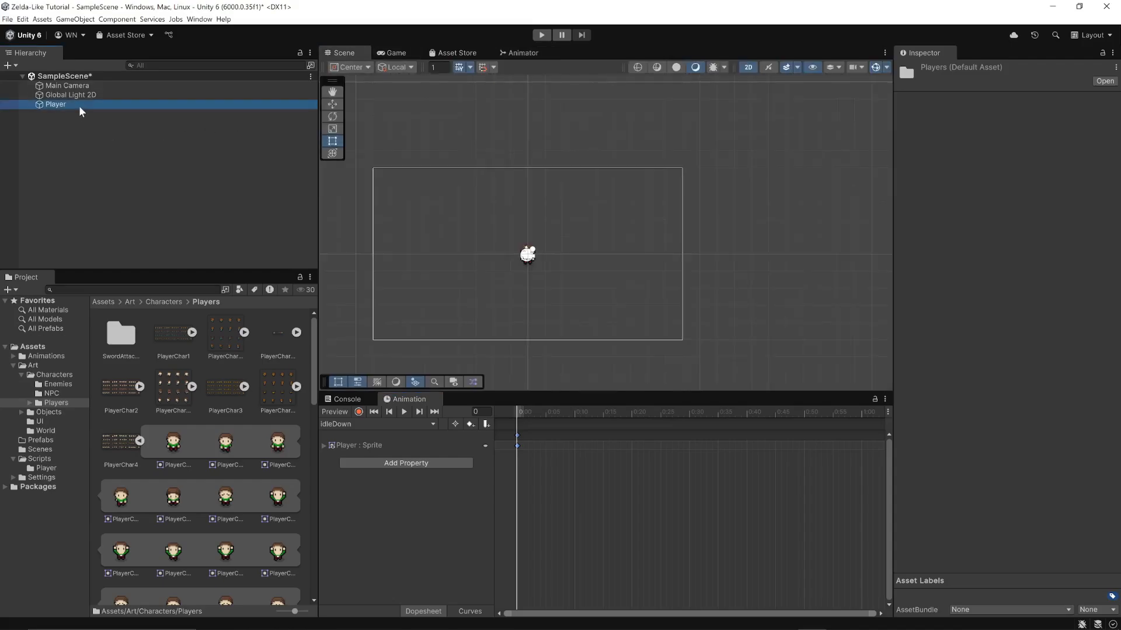
left_click_drag(986, 112, 949, 121)
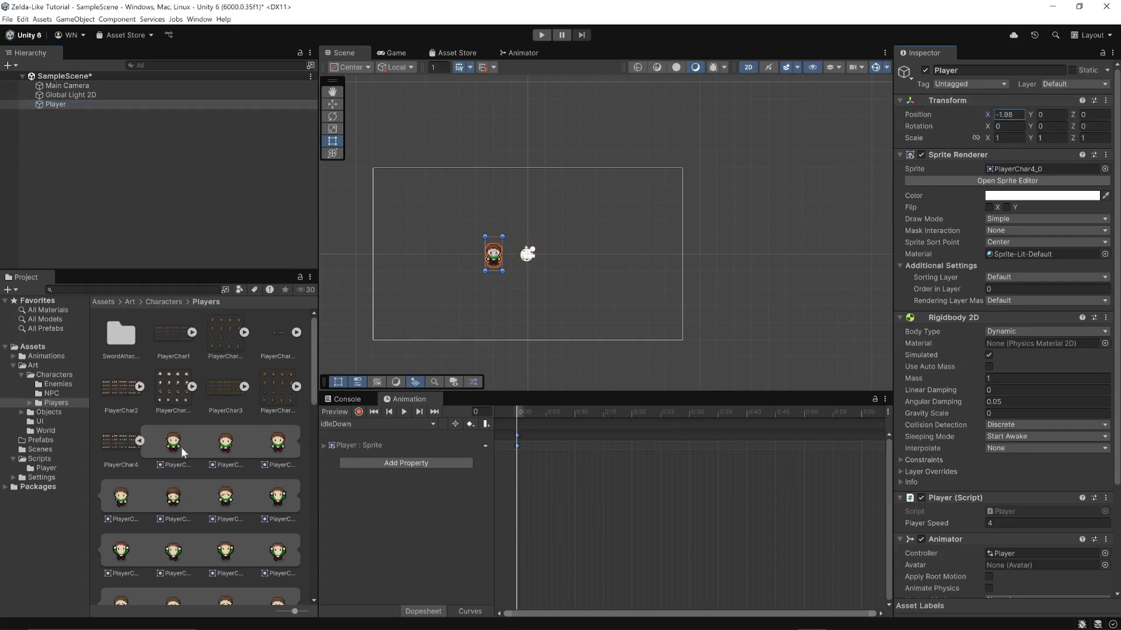
scroll(464, 261, "up", 2)
scroll(478, 263, "up", 3)
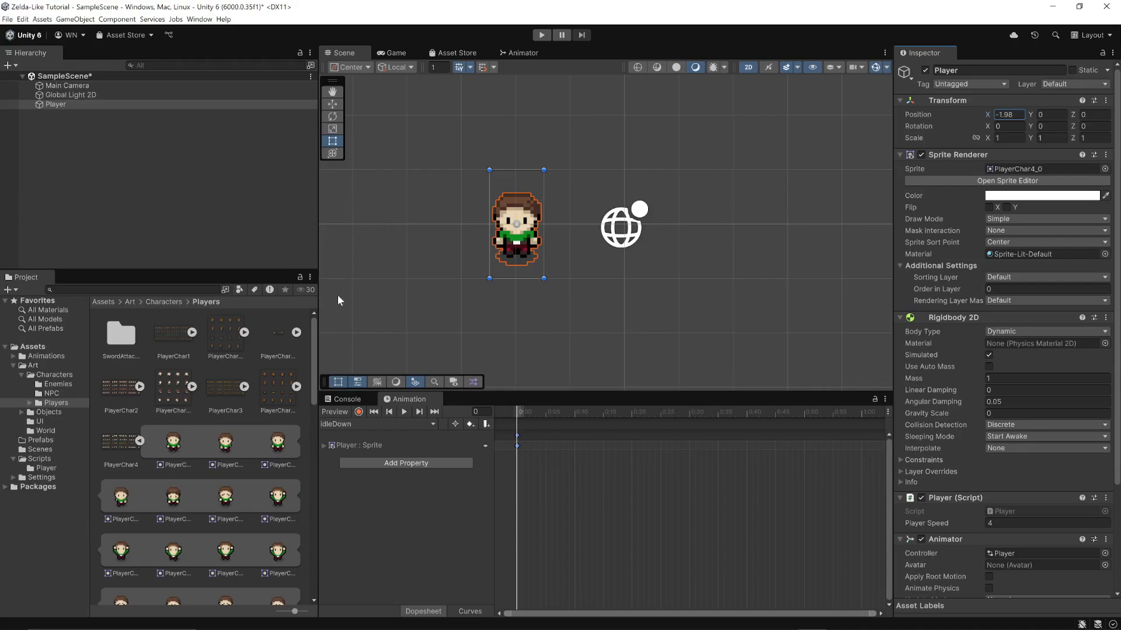
Create a new animation clip for Player named idleLeft and save it in the Animations/Player folder
left_click(433, 426)
left_click(376, 449)
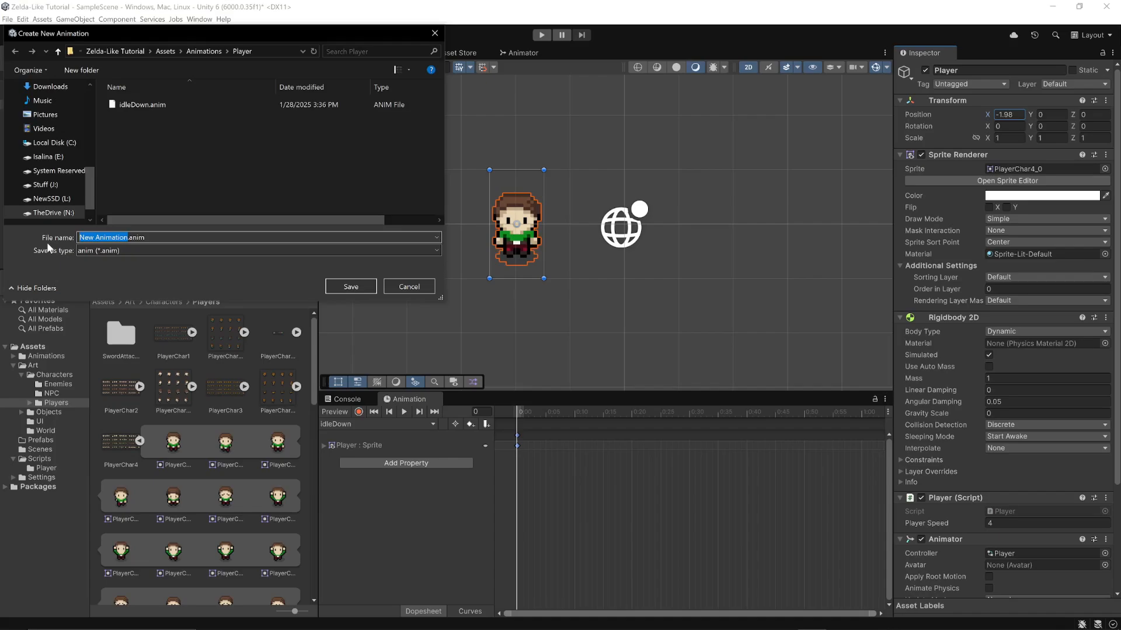
type("idleLeft")
left_click(342, 286)
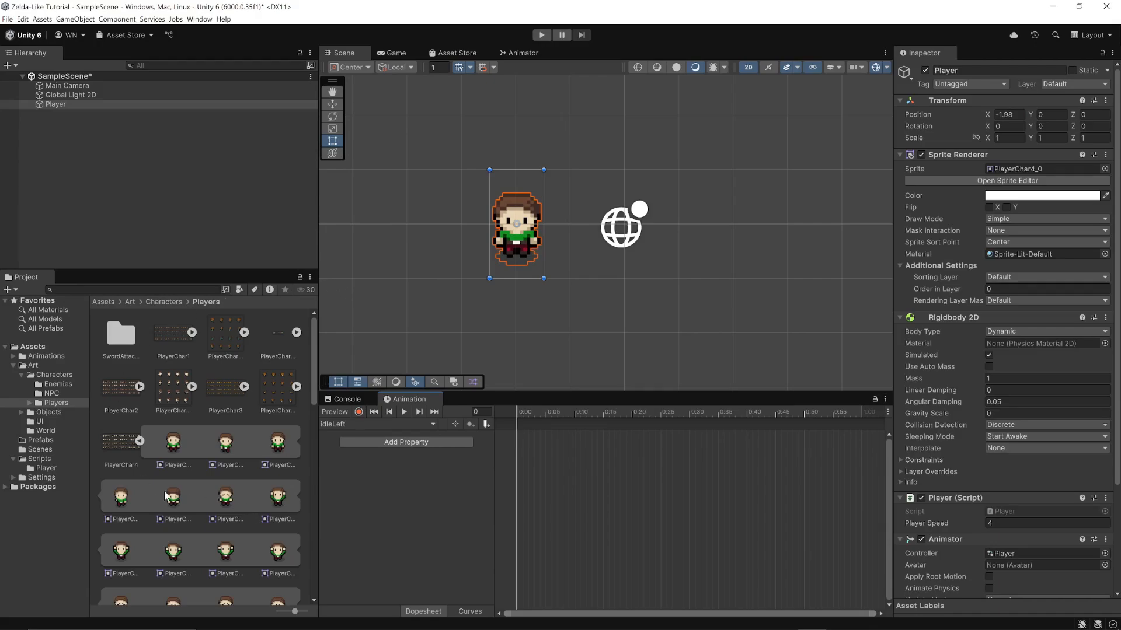
Place the left-facing PlayerChar4_48 sprite at frame 0 of the idleLeft clip and preview the animation
scroll(164, 490, "down", 4)
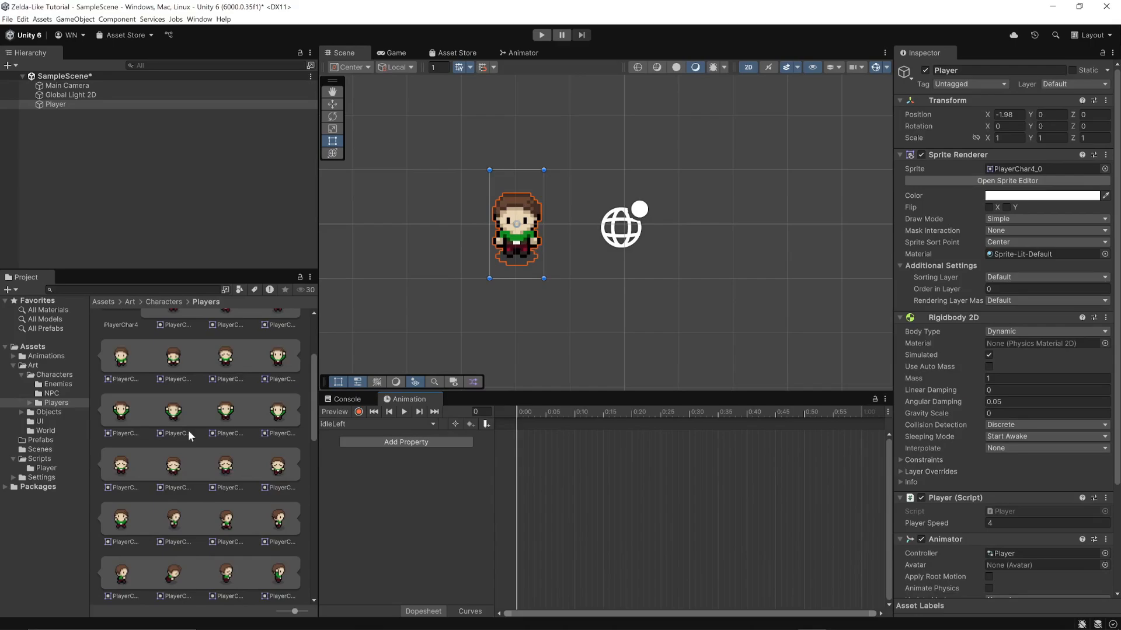
scroll(186, 435, "down", 5)
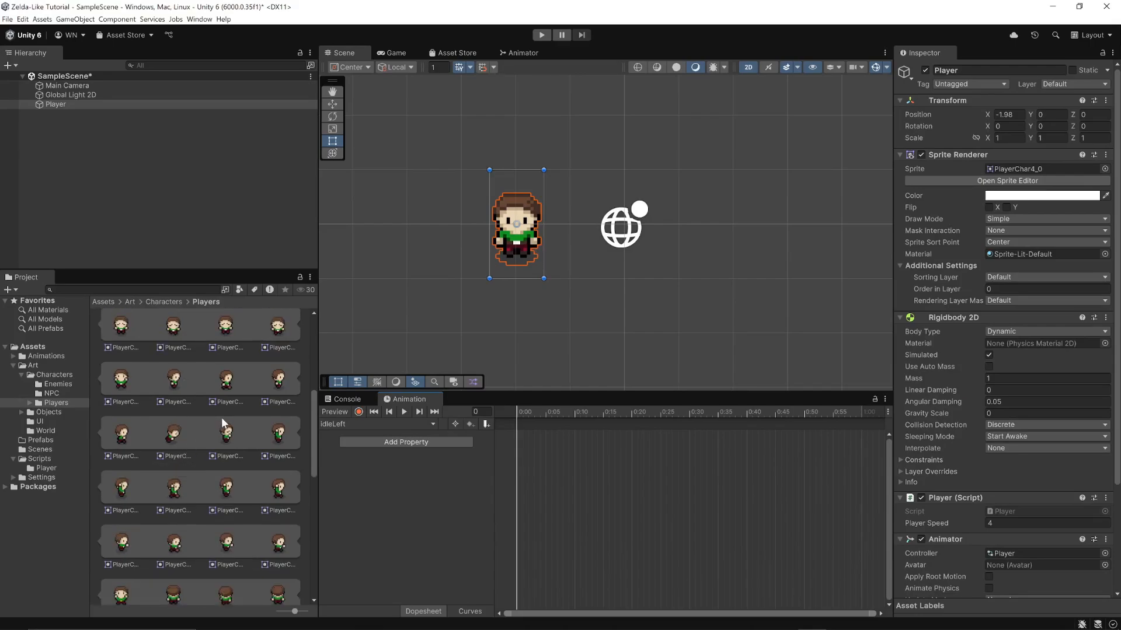
scroll(171, 430, "down", 6)
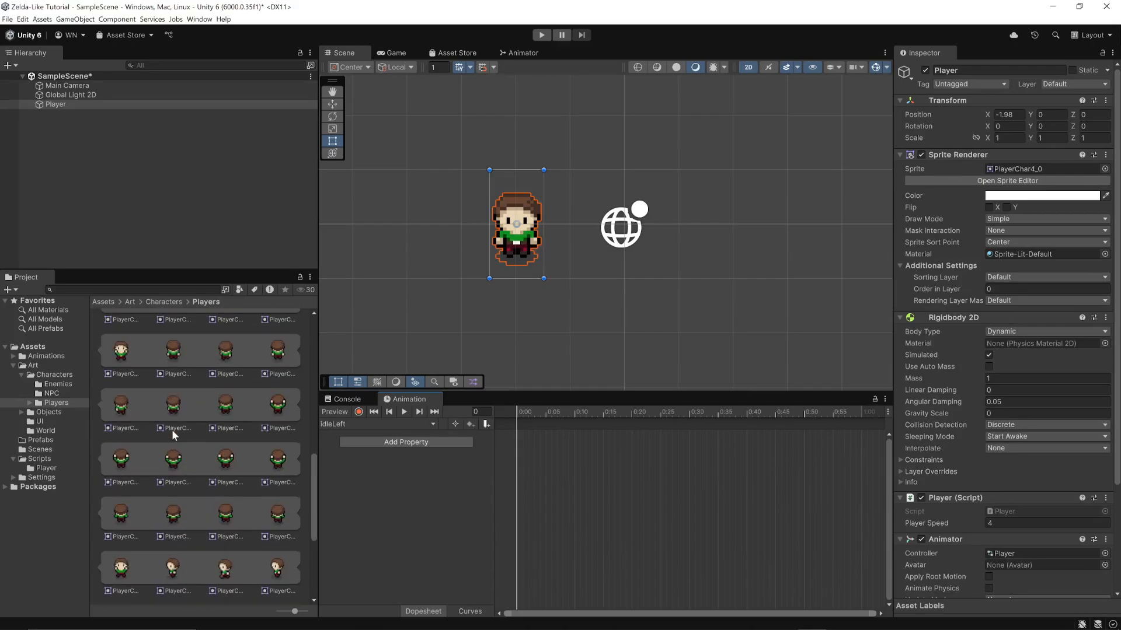
scroll(171, 429, "down", 1)
scroll(172, 430, "down", 1)
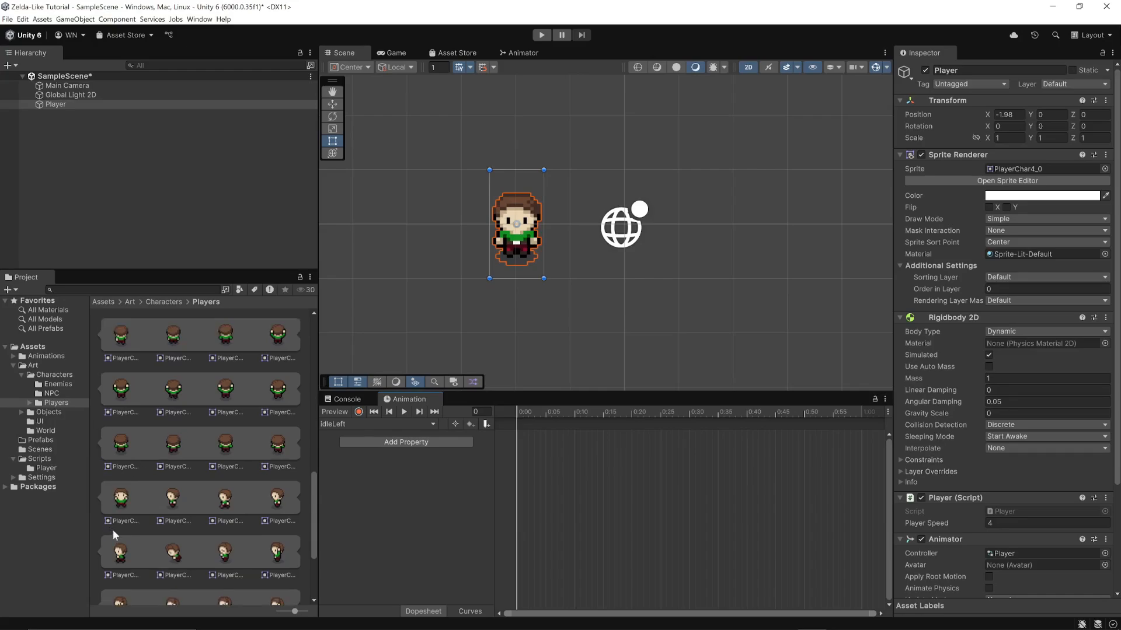
left_click(173, 499)
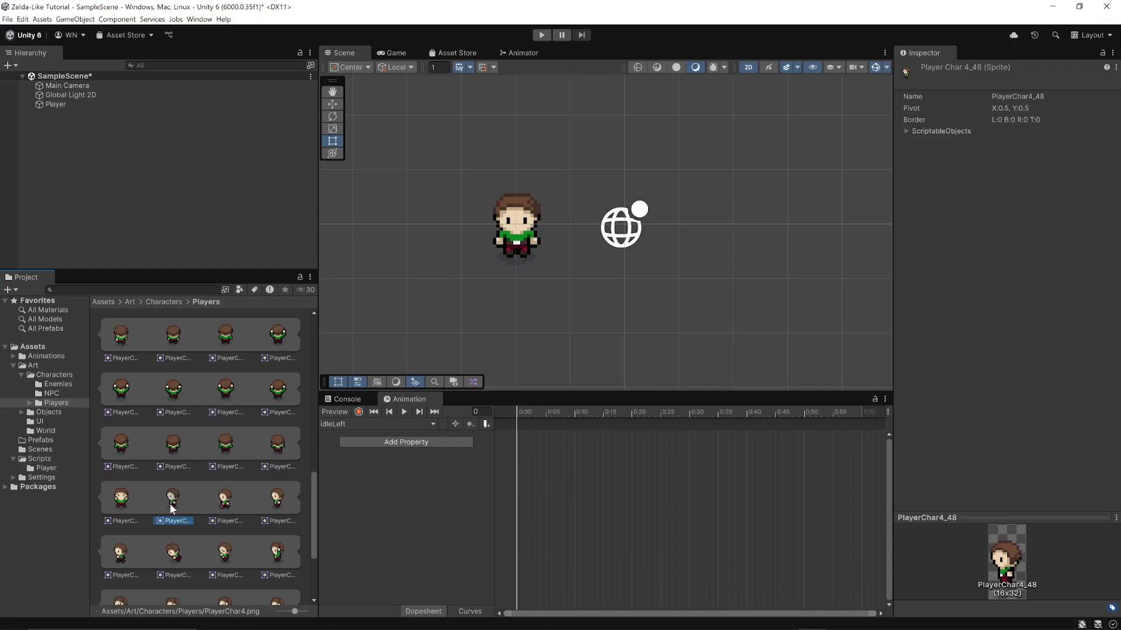
left_click_drag(172, 503, 391, 486)
left_click_drag(519, 428, 516, 426)
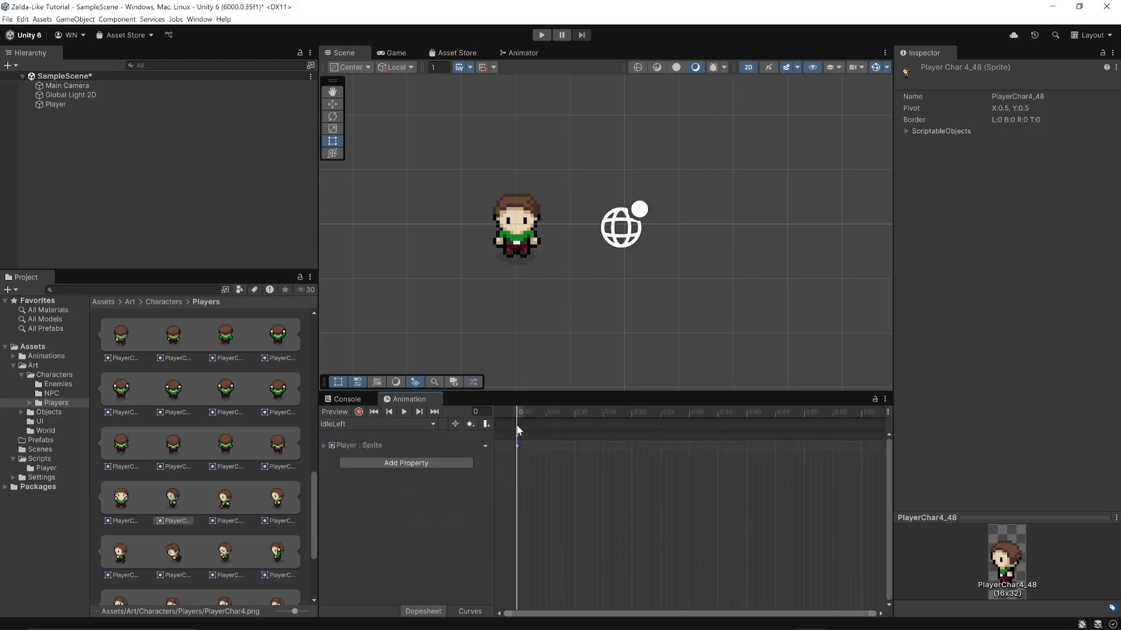
left_click(403, 412)
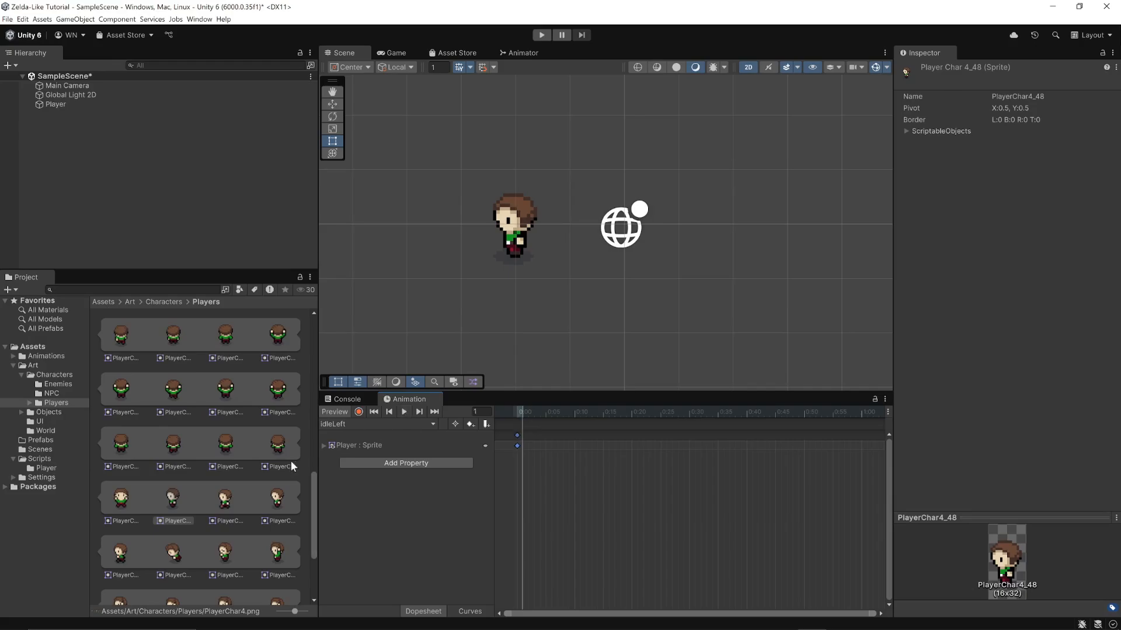
Create another Player animation clip named idleUp in the Animations/Player folder
left_click(431, 423)
left_click(353, 461)
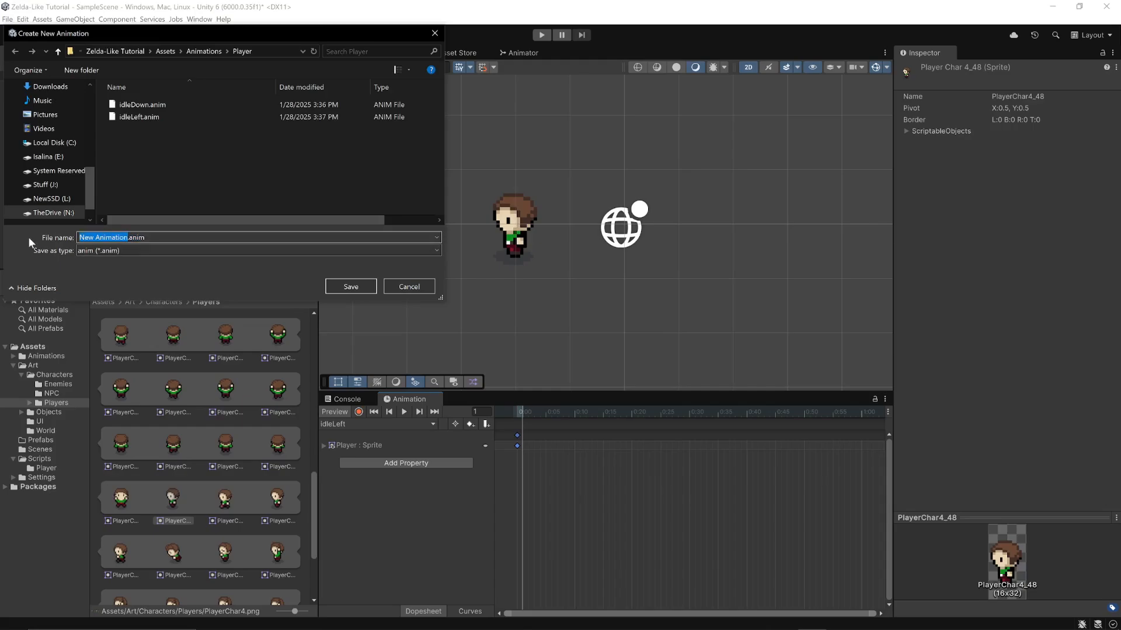
type("idleUp")
left_click(341, 285)
Place the back-facing PlayerChar4_32 sprite at frame 0 of the idleUp clip
scroll(160, 454, "up", 2)
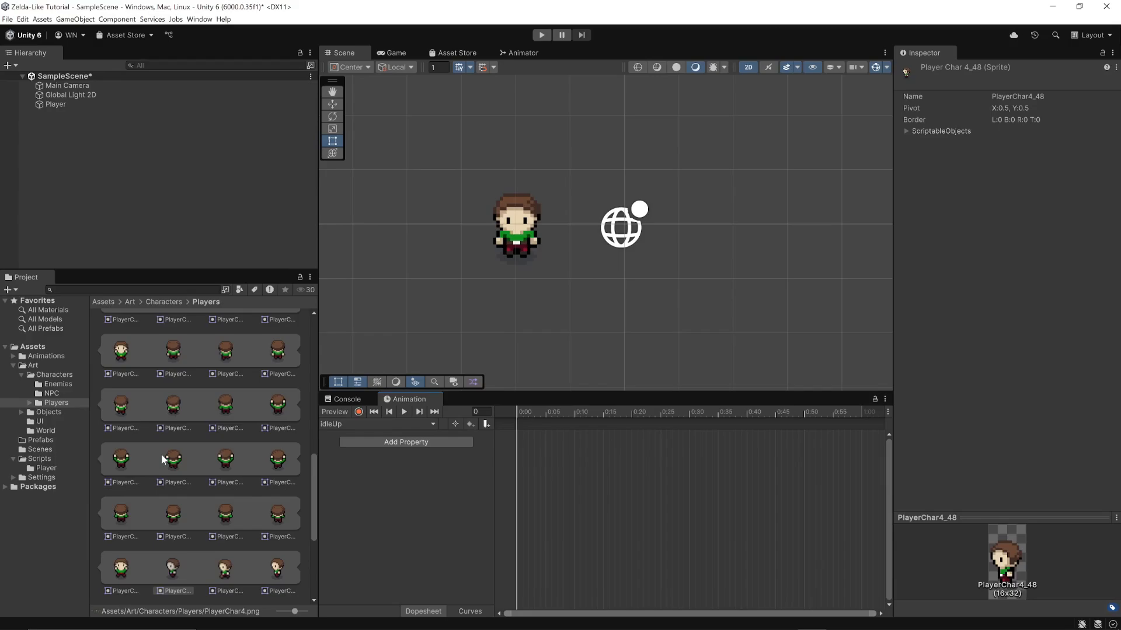
scroll(160, 453, "up", 5)
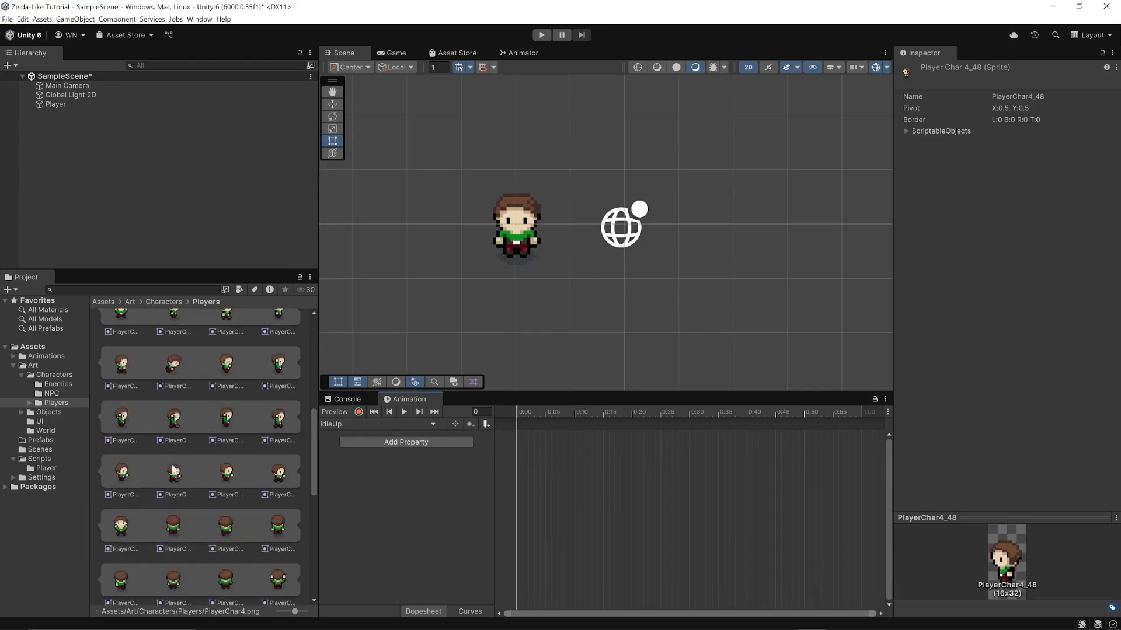
scroll(172, 465, "up", 3)
scroll(172, 466, "down", 3)
scroll(173, 470, "down", 1)
left_click(173, 491)
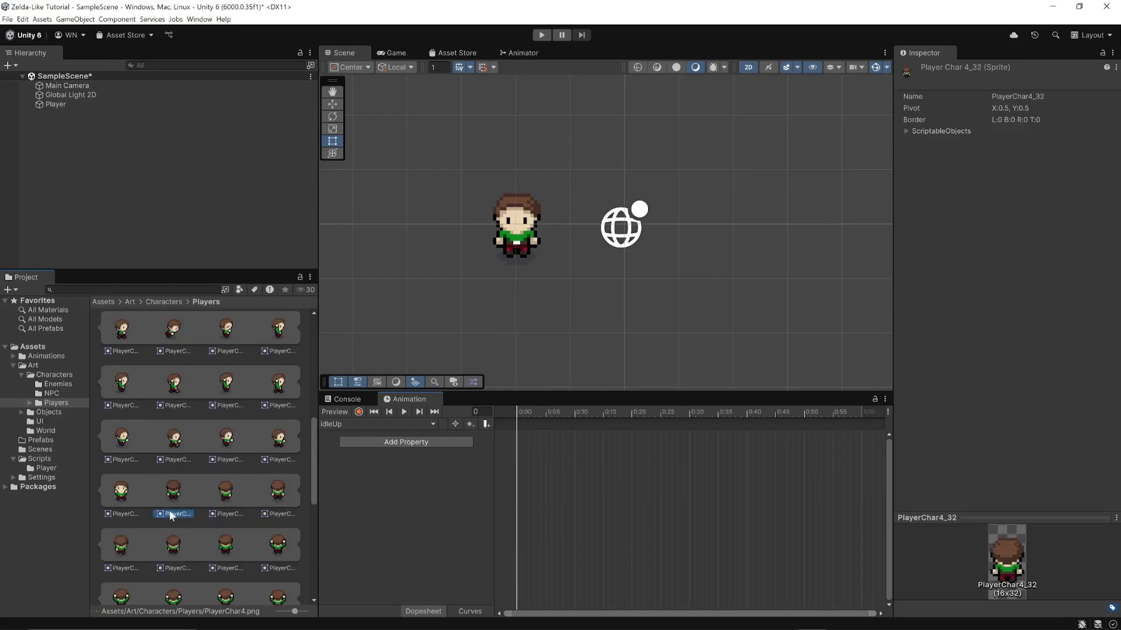
left_click_drag(169, 491, 508, 436)
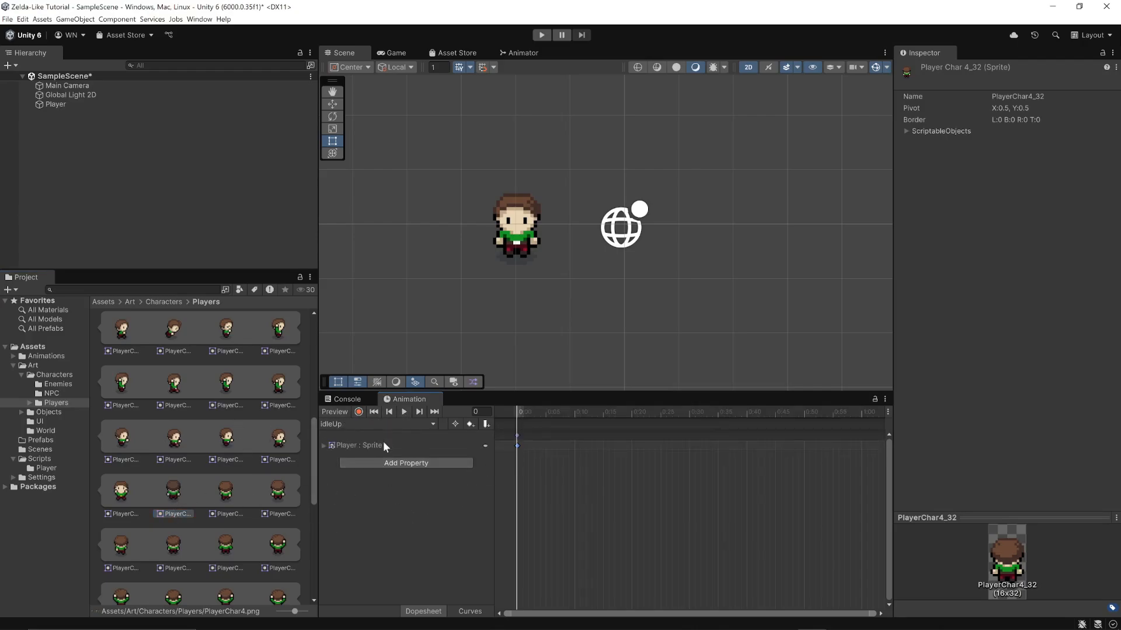
Create a Player animation clip named idleRight and save it alongside the other idle clips
left_click(383, 423)
left_click(350, 470)
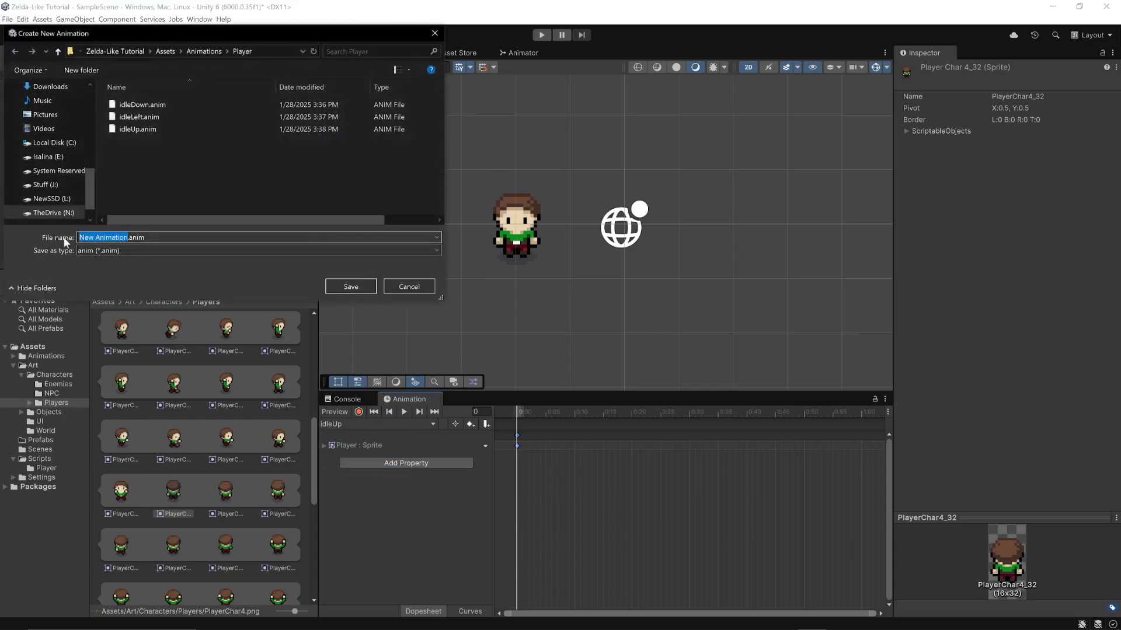
type("idleRight")
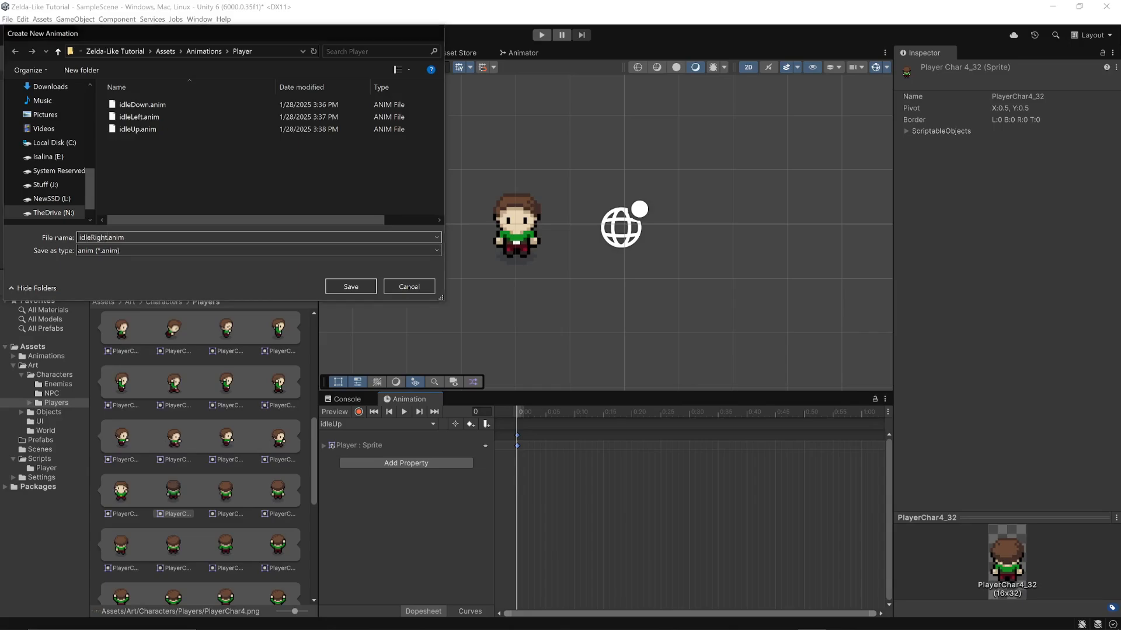
key("Return")
Place the right-facing PlayerChar4_16 sprite at frame 0 of the idleRight clip and preview the animation
scroll(211, 506, "down", 3)
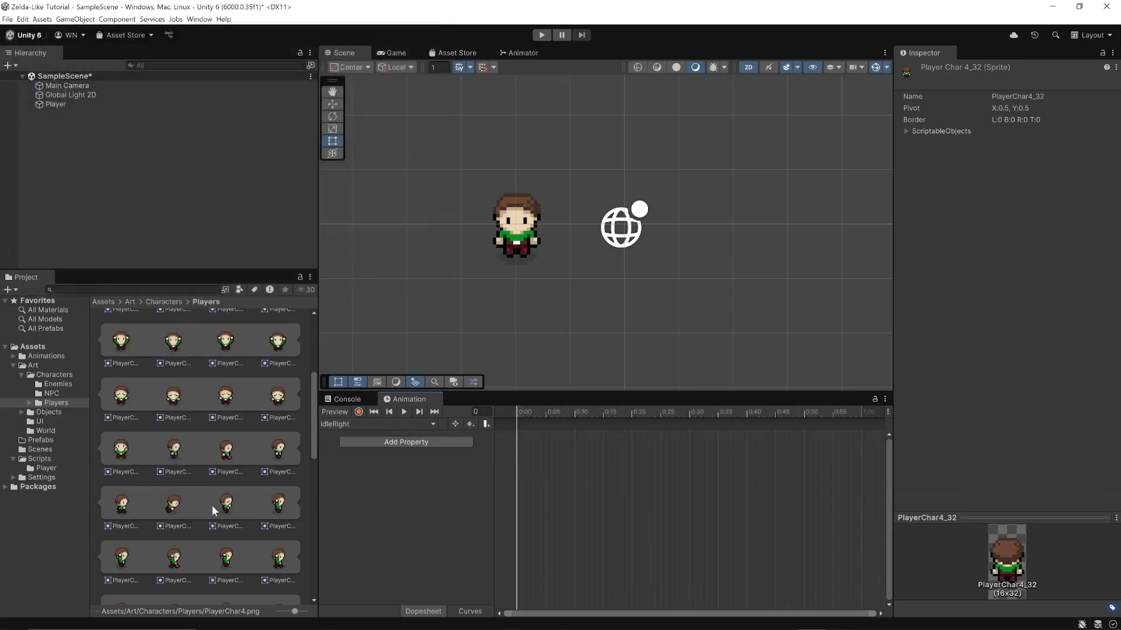
left_click(170, 459)
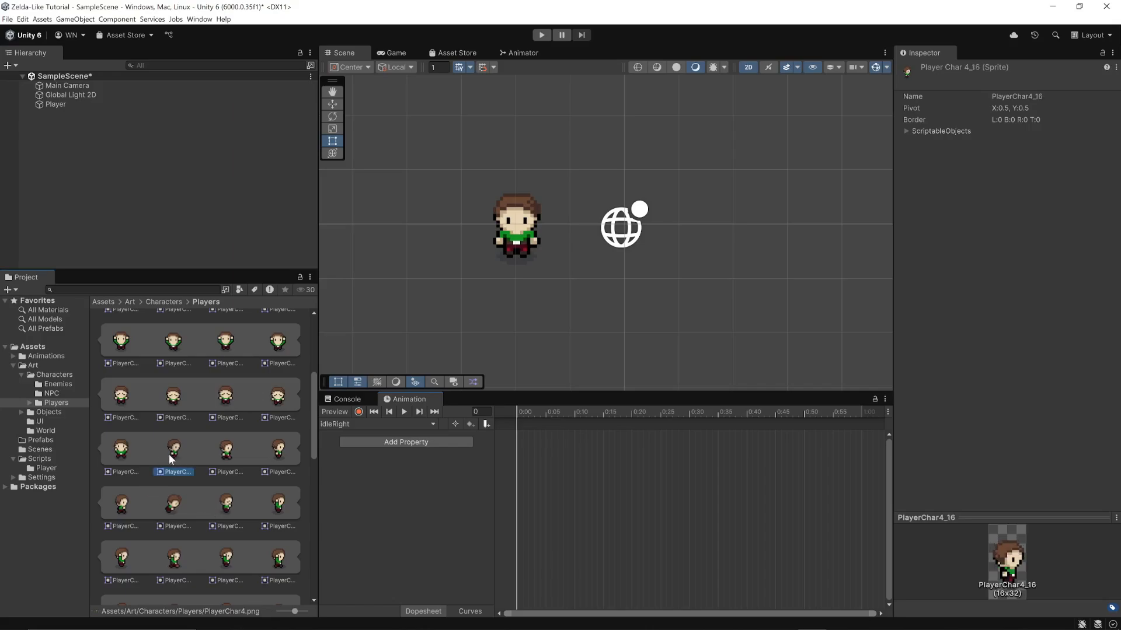
left_click_drag(171, 459, 525, 441)
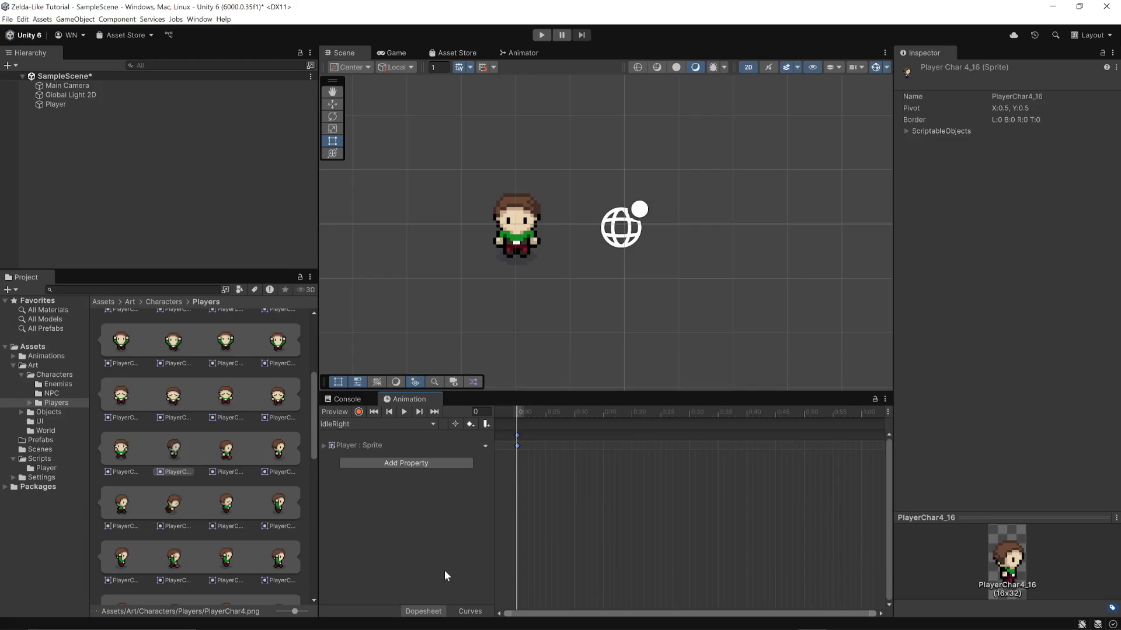
left_click(405, 412)
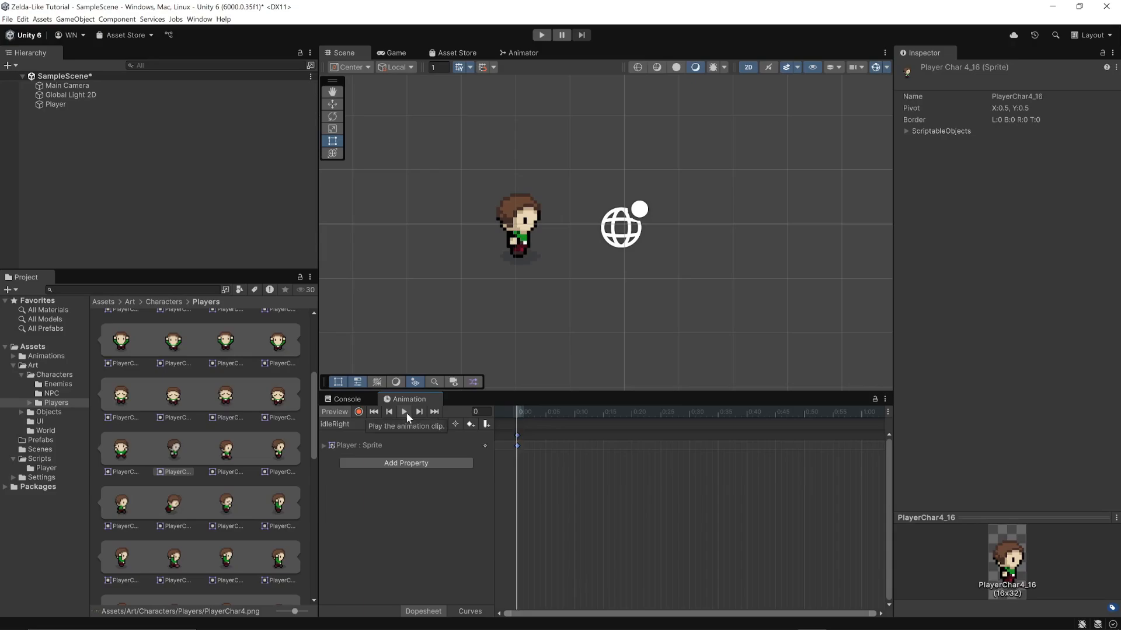
Create a Player animation clip named walkDown in the Animations/Player folder
left_click(433, 424)
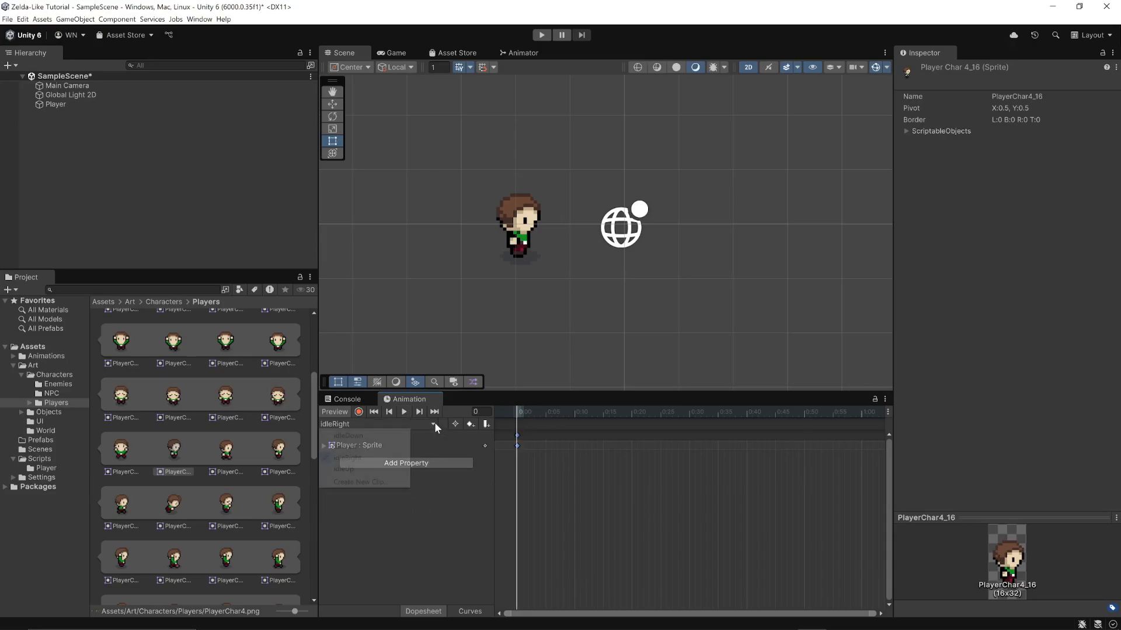
left_click(372, 483)
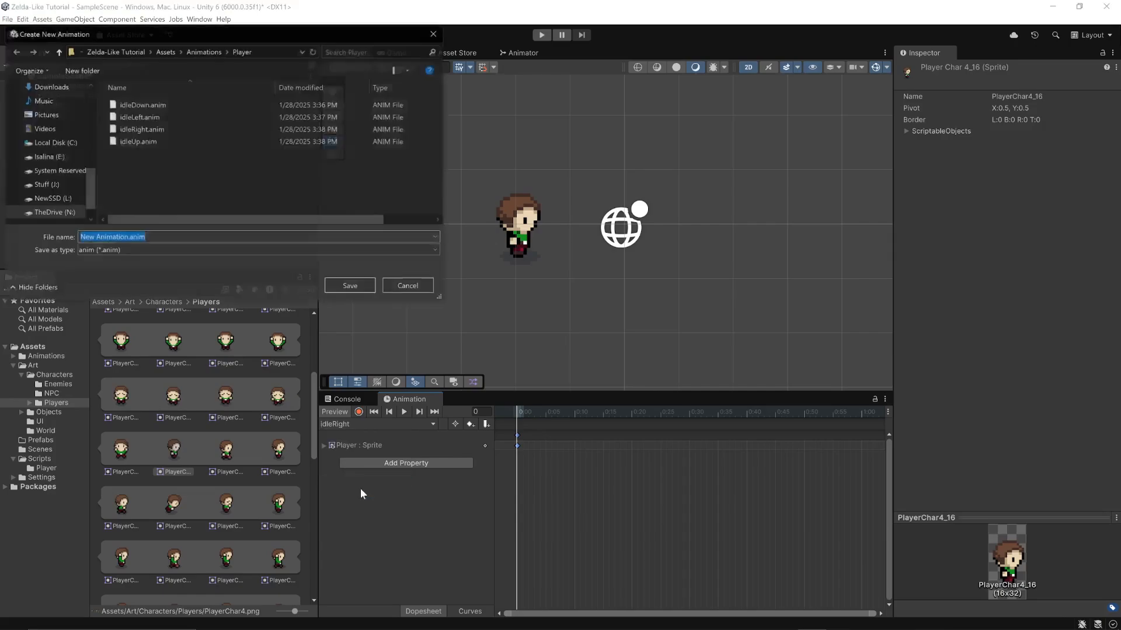
left_click_drag(125, 236, 46, 229)
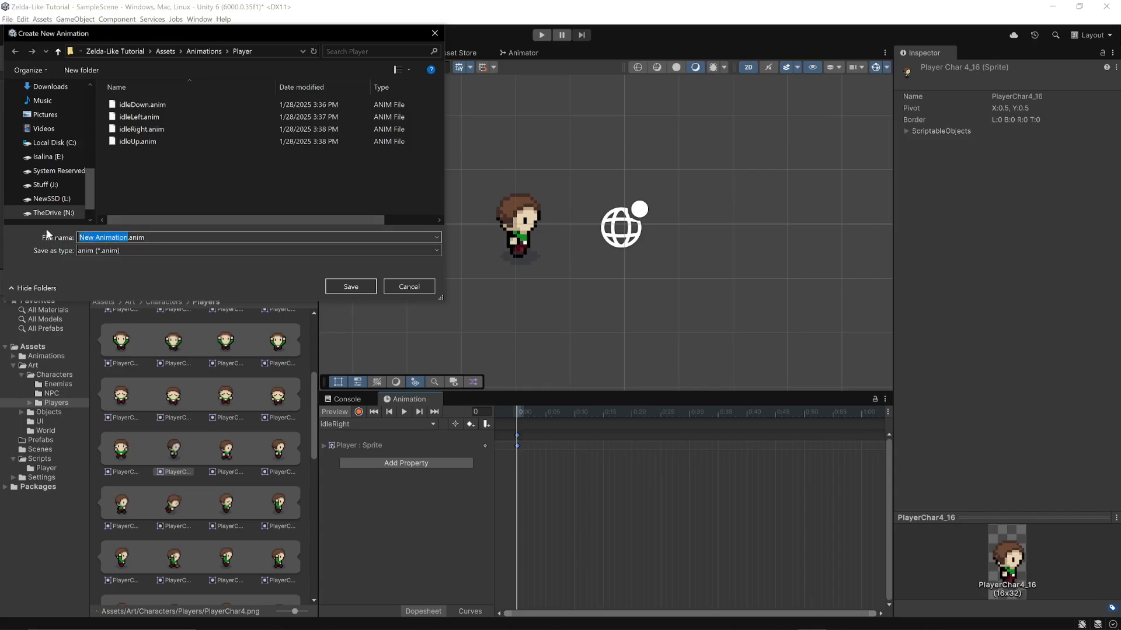
type("walkDown")
key("Return")
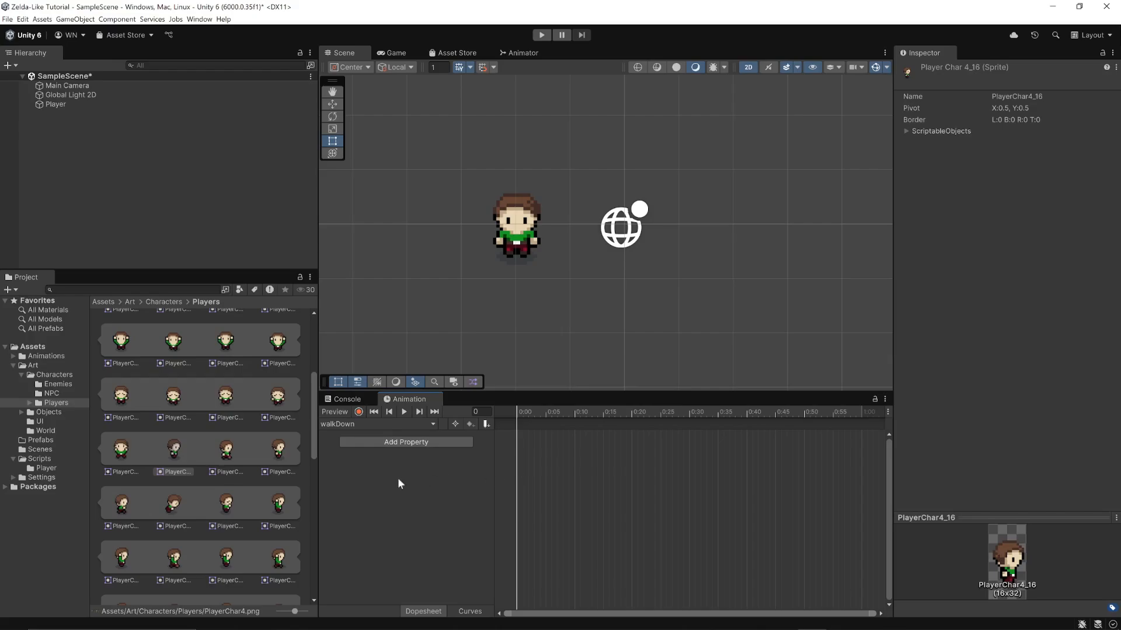
Key the first four PlayerChar4 sprites in walkDown at 0:00, 0:05, 0:10 and 0:15, repeating the fourth sprite at 0:20
scroll(159, 506, "up", 10)
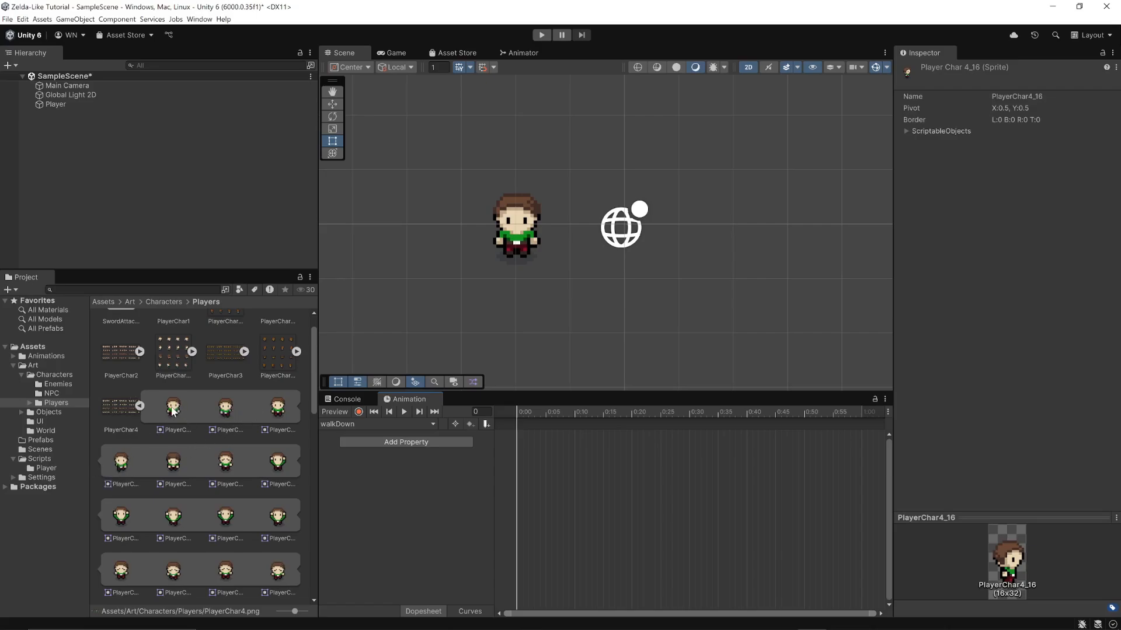
left_click_drag(172, 411, 515, 423)
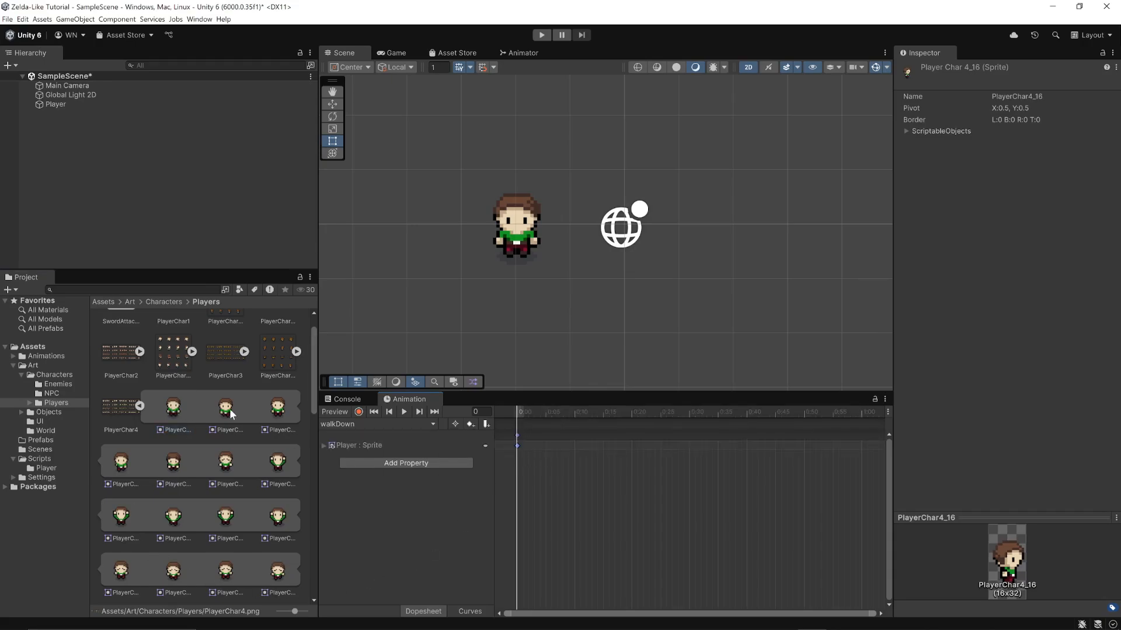
left_click_drag(225, 415, 547, 437)
left_click(276, 409)
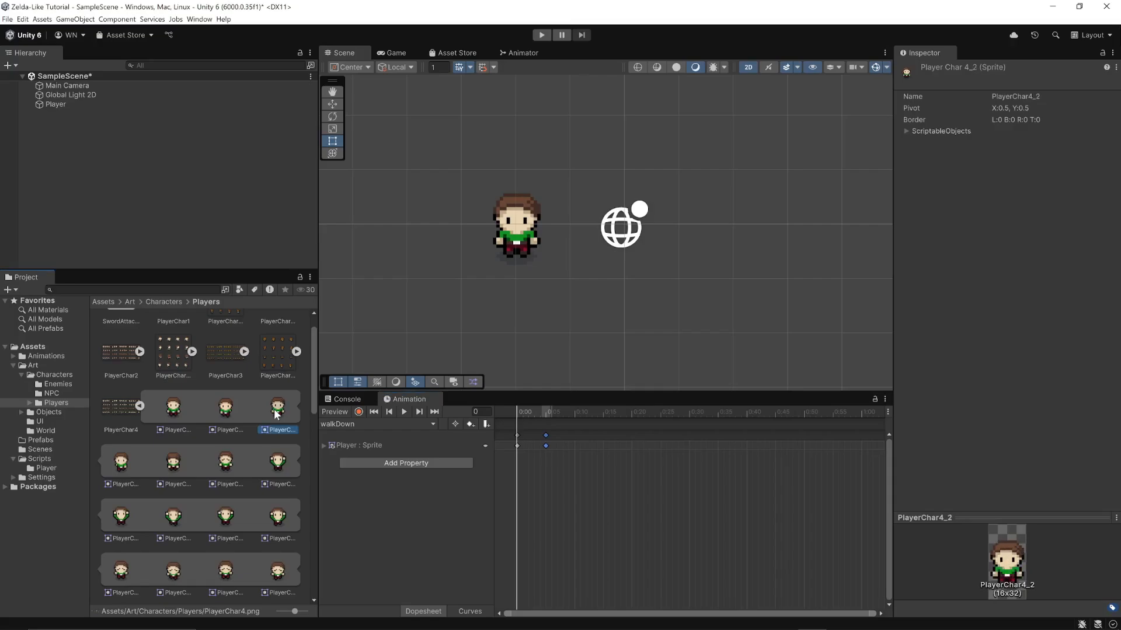
left_click_drag(274, 409, 583, 441)
left_click(120, 462)
left_click_drag(120, 462, 603, 446)
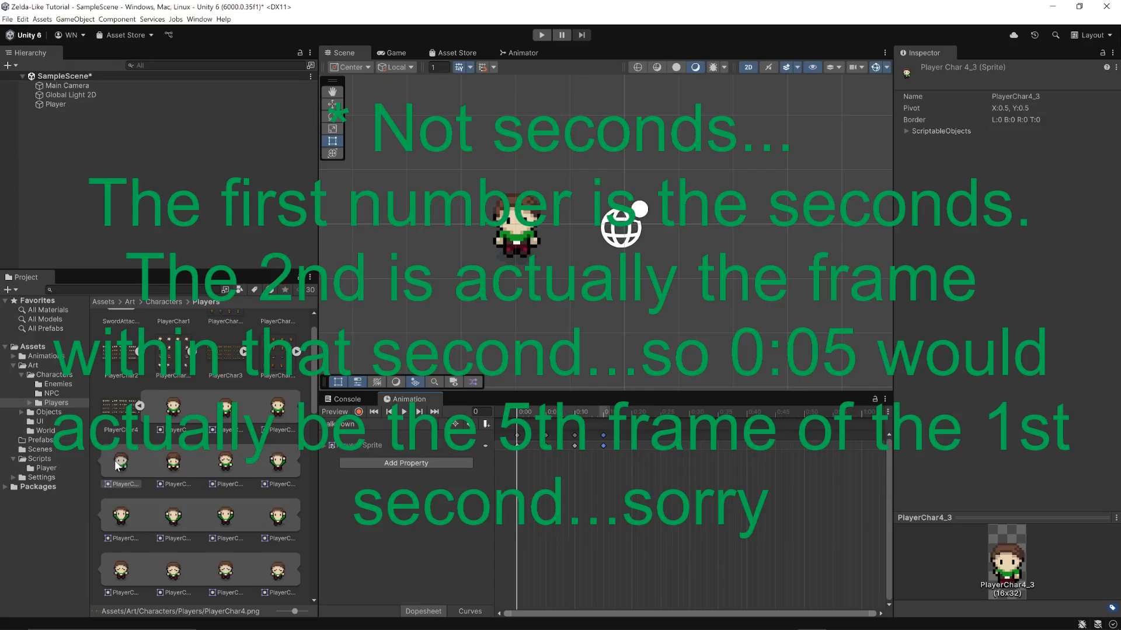
left_click_drag(114, 460, 650, 452)
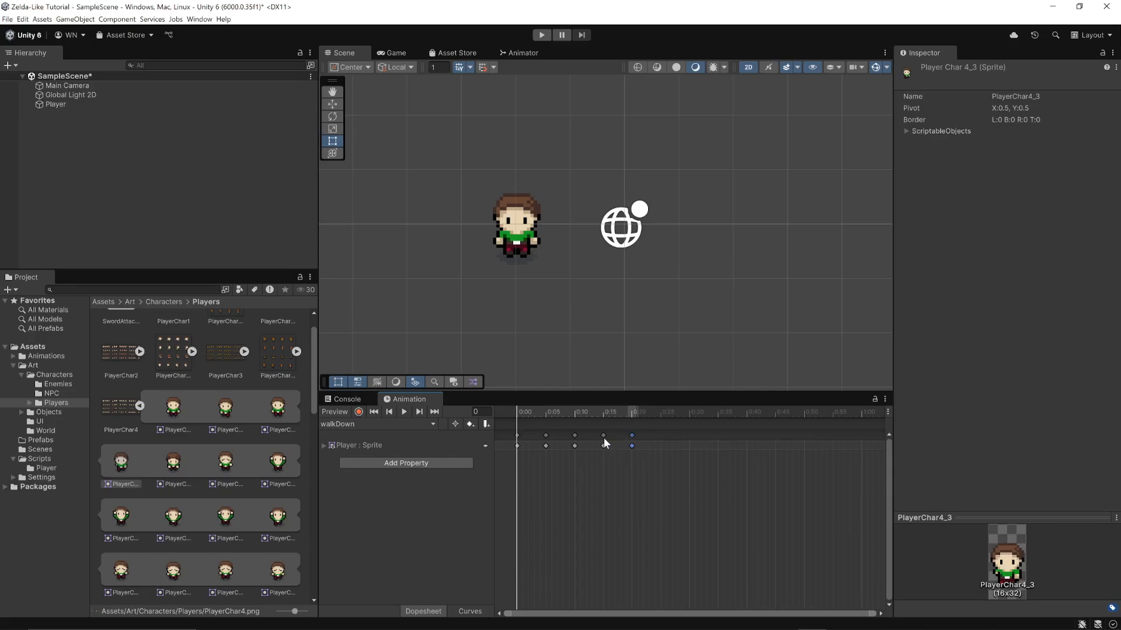
Respace the walkDown keyframes after 0:00 to 0:10, 0:20, 0:30 and 0:40, previewing the animation's speed before and after
left_click(404, 413)
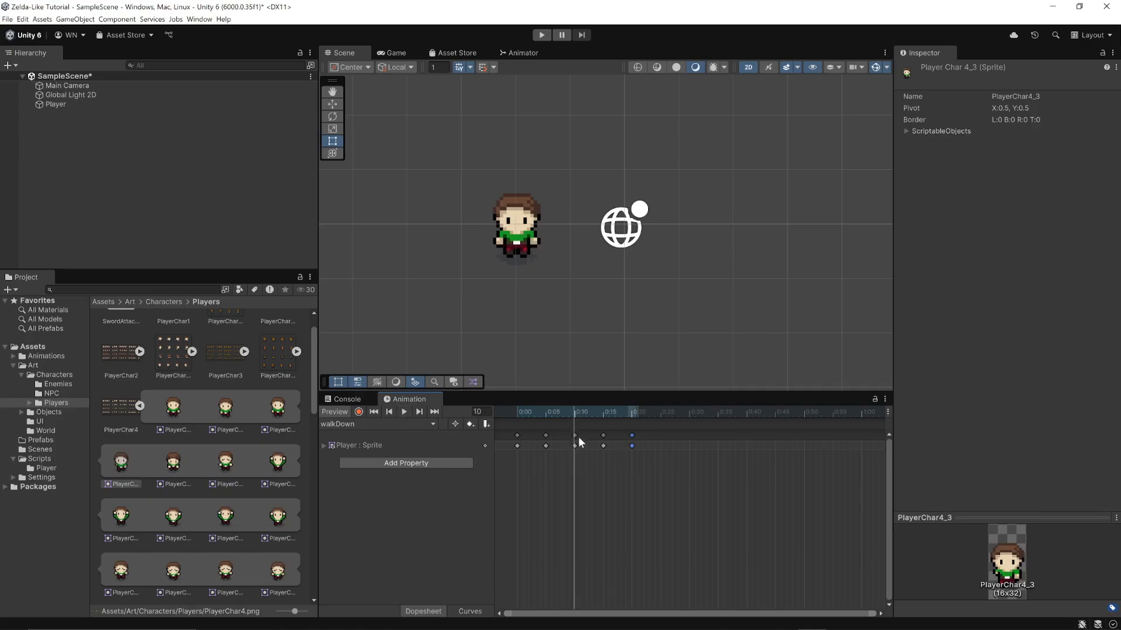
left_click_drag(630, 440, 691, 436)
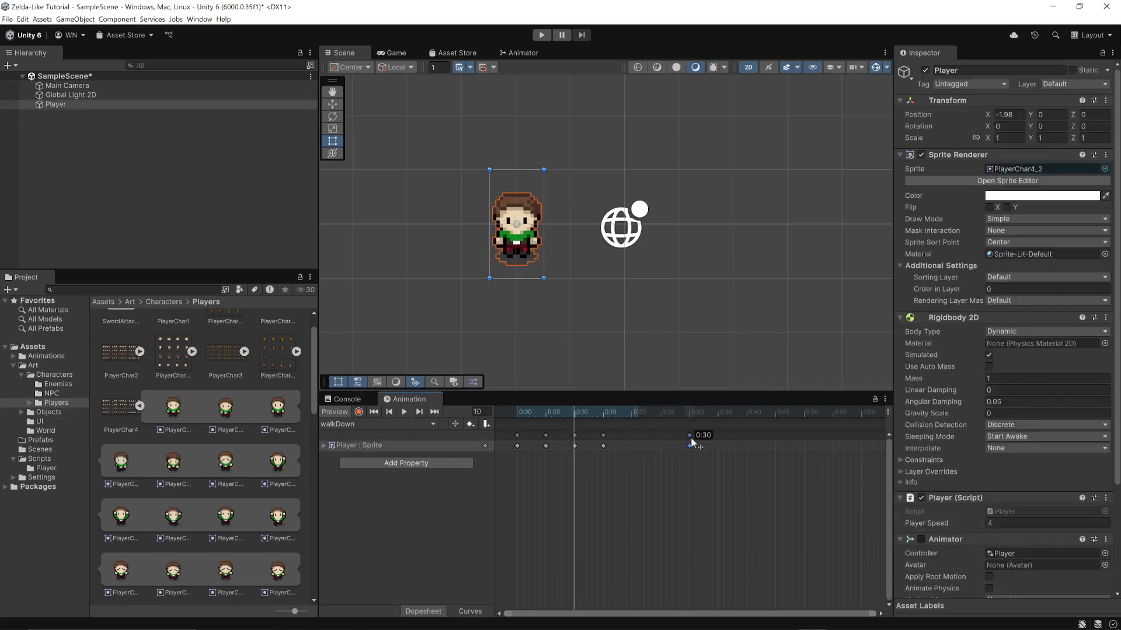
left_click_drag(601, 433, 651, 433)
mouse_move(631, 437)
left_mouse_down()
mouse_move(662, 439)
mouse_move(631, 441)
left_mouse_up()
left_click(688, 438)
left_click_drag(631, 435, 666, 437)
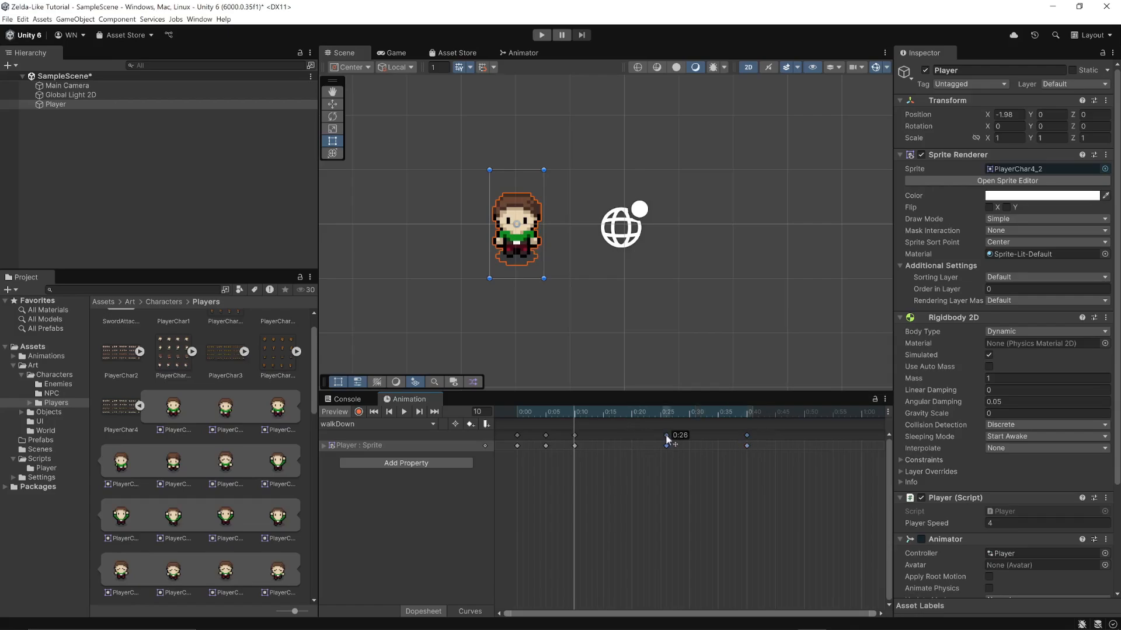
left_click_drag(576, 436, 633, 436)
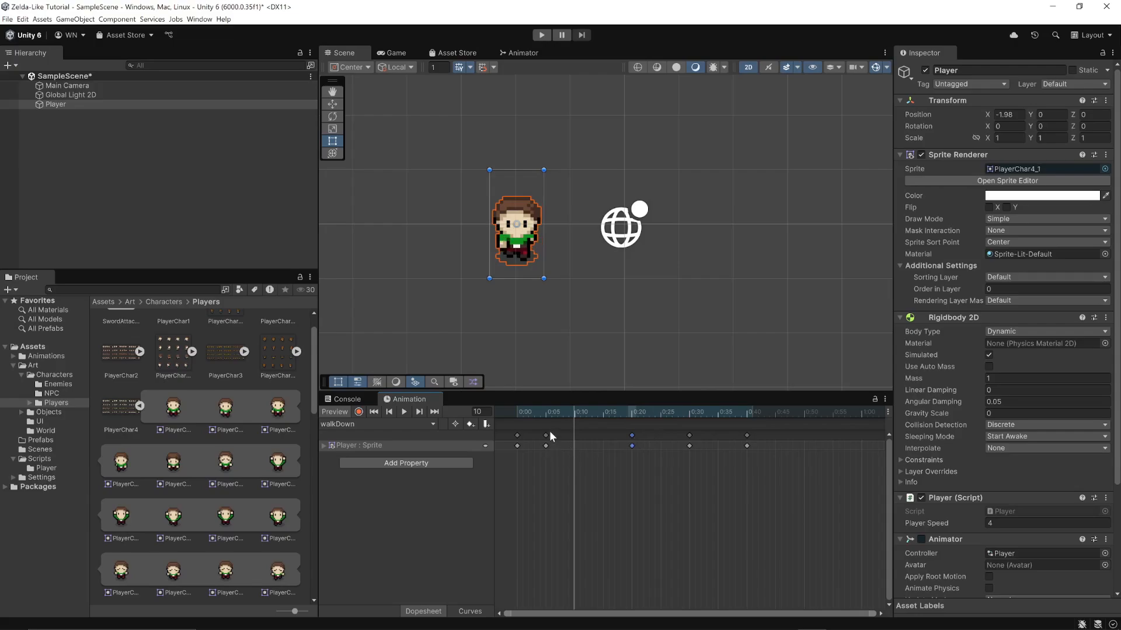
left_click_drag(546, 435, 575, 439)
left_click(404, 412)
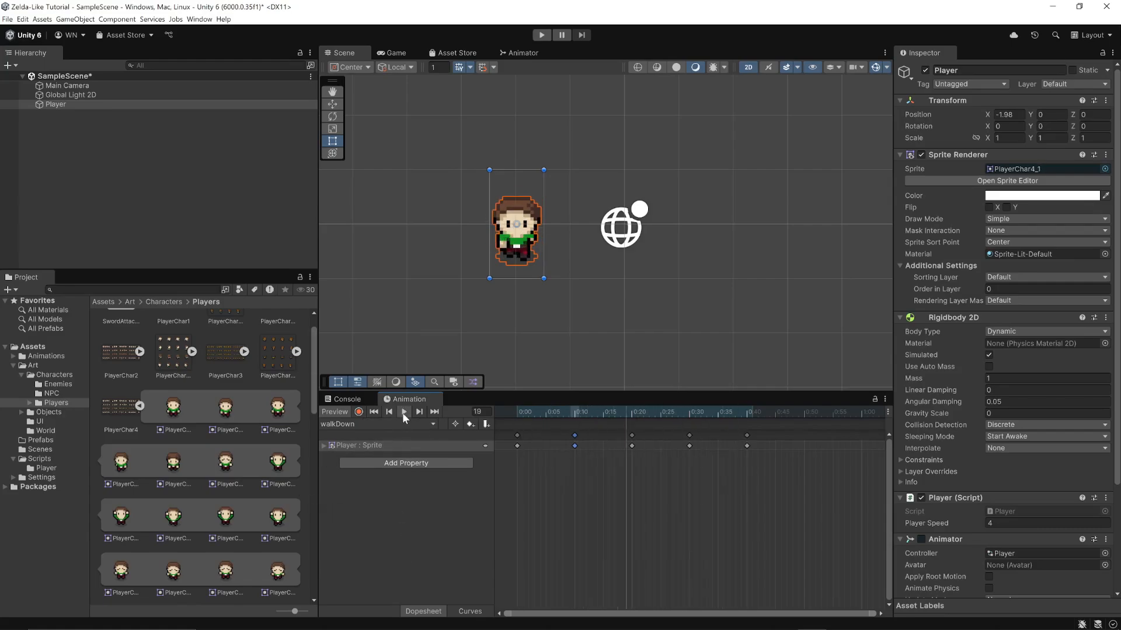
left_click(403, 412)
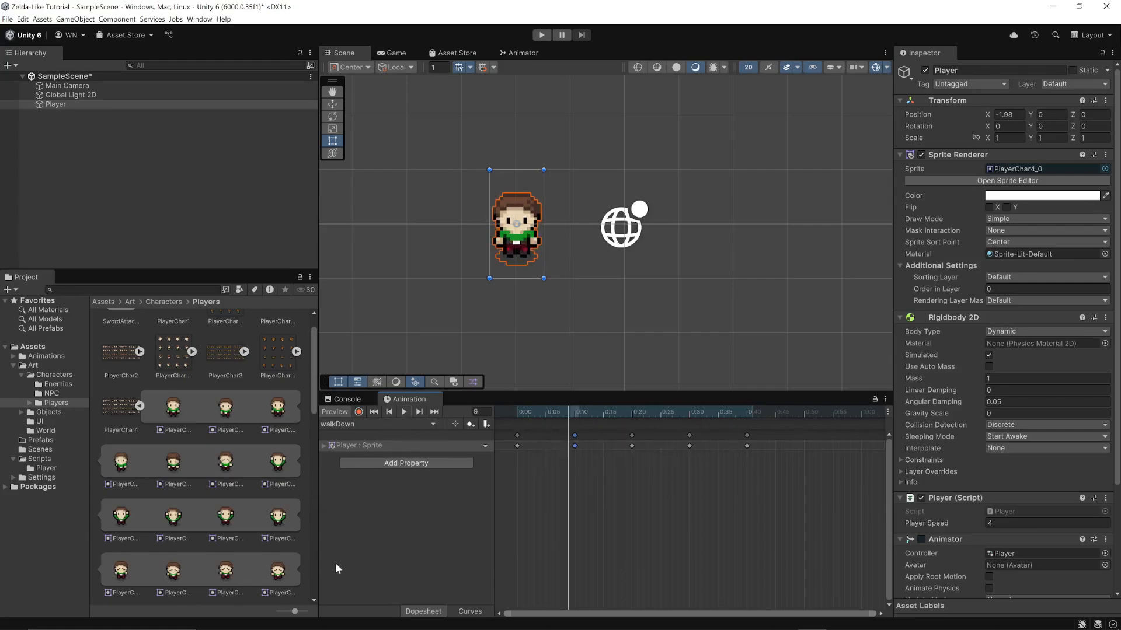
Create a Player animation clip named walkLeft in the Animations/Player folder
left_click(429, 425)
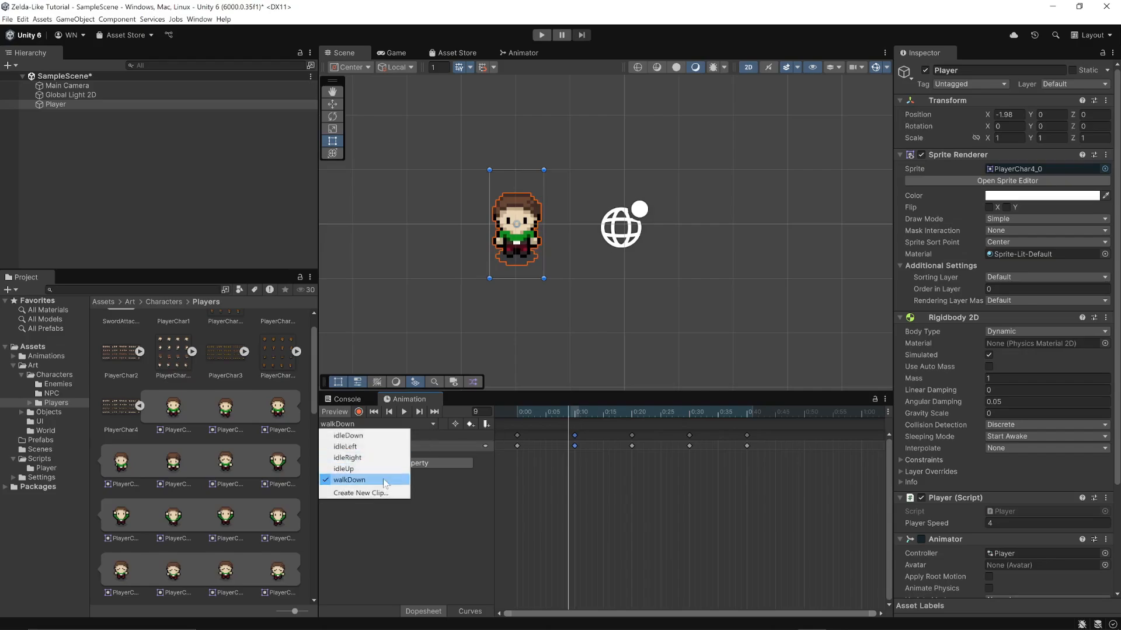
left_click(361, 493)
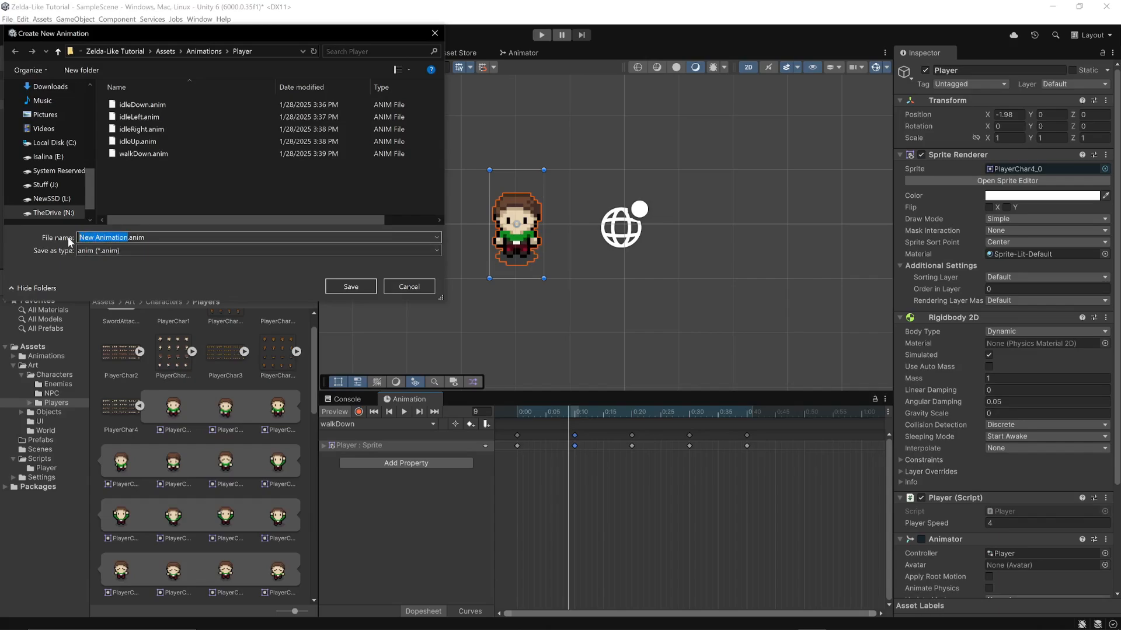
type("walkLeft")
key("Return")
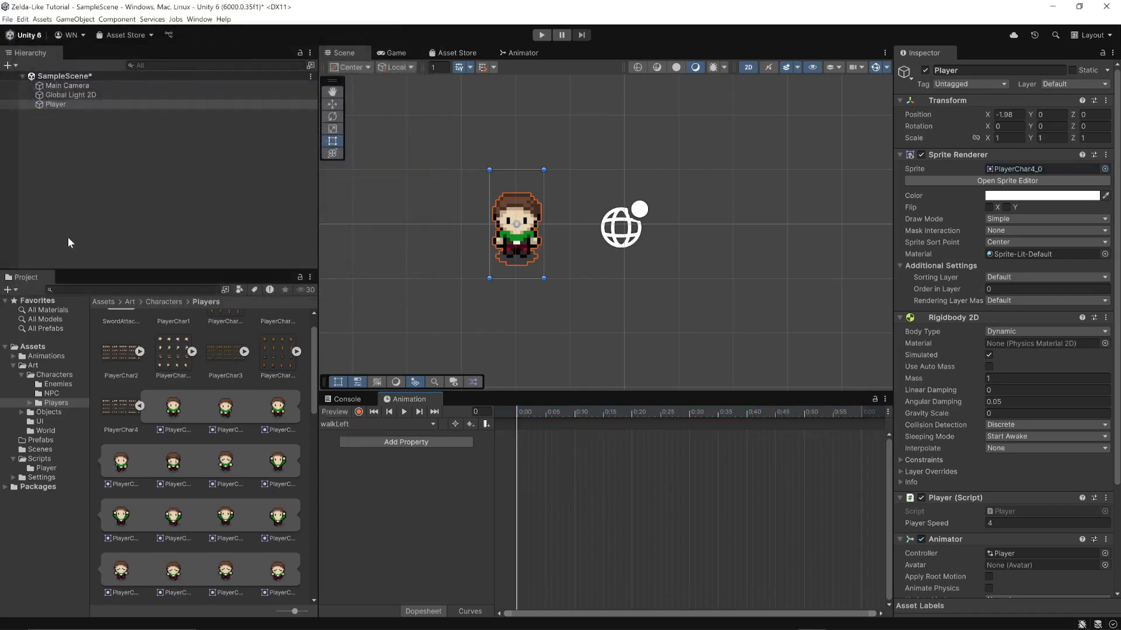
Key the four left-facing walk sprites ending with PlayerChar4_51 in walkLeft at 0:00, 0:10, 0:20 and 0:30, repeat the last at 0:40, and preview
scroll(167, 476, "down", 5)
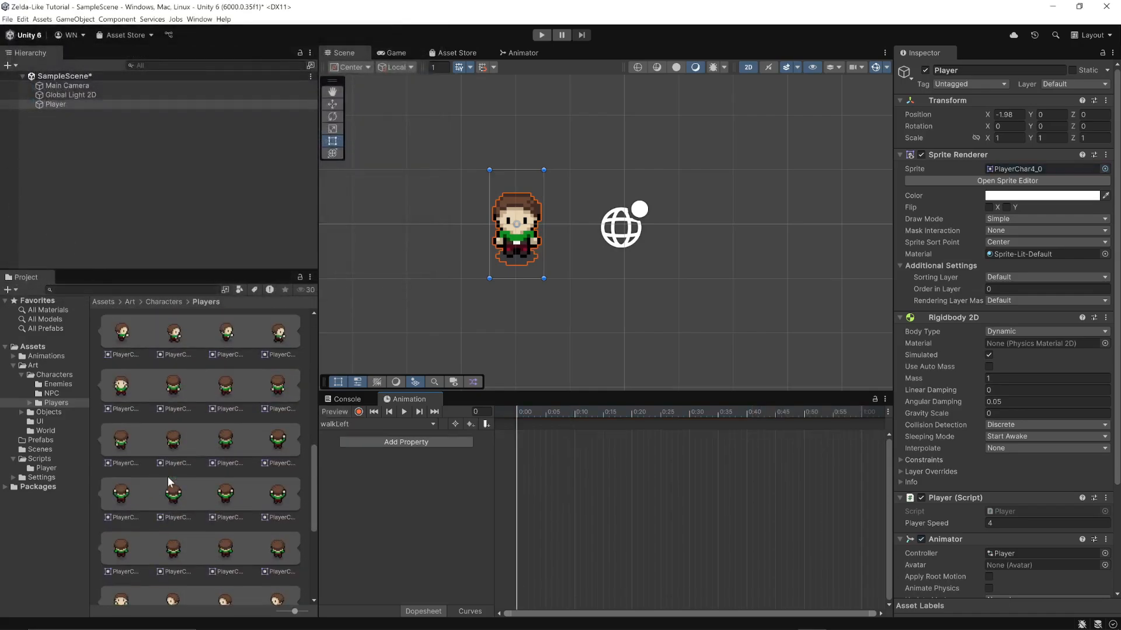
scroll(167, 477, "down", 3)
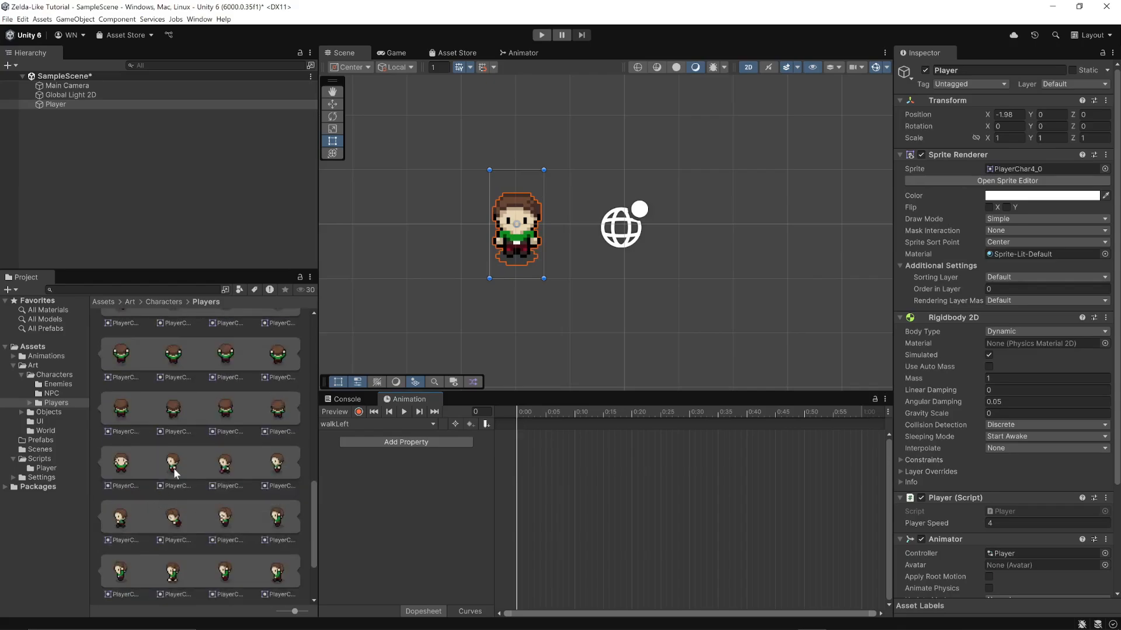
left_click(174, 466)
left_click(223, 467)
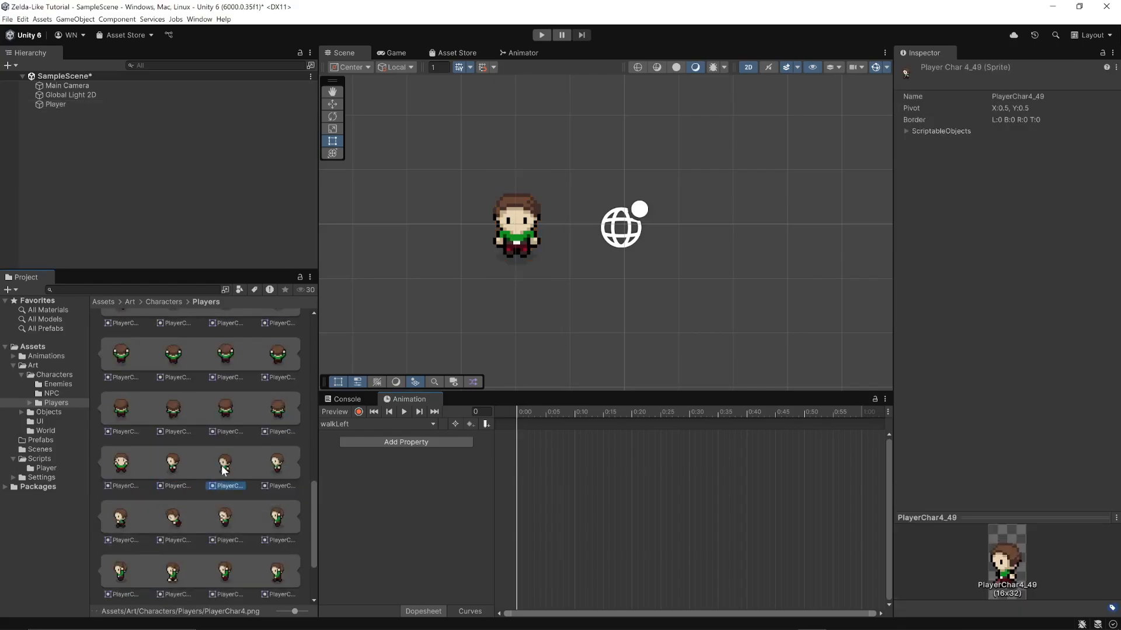
left_click(273, 465)
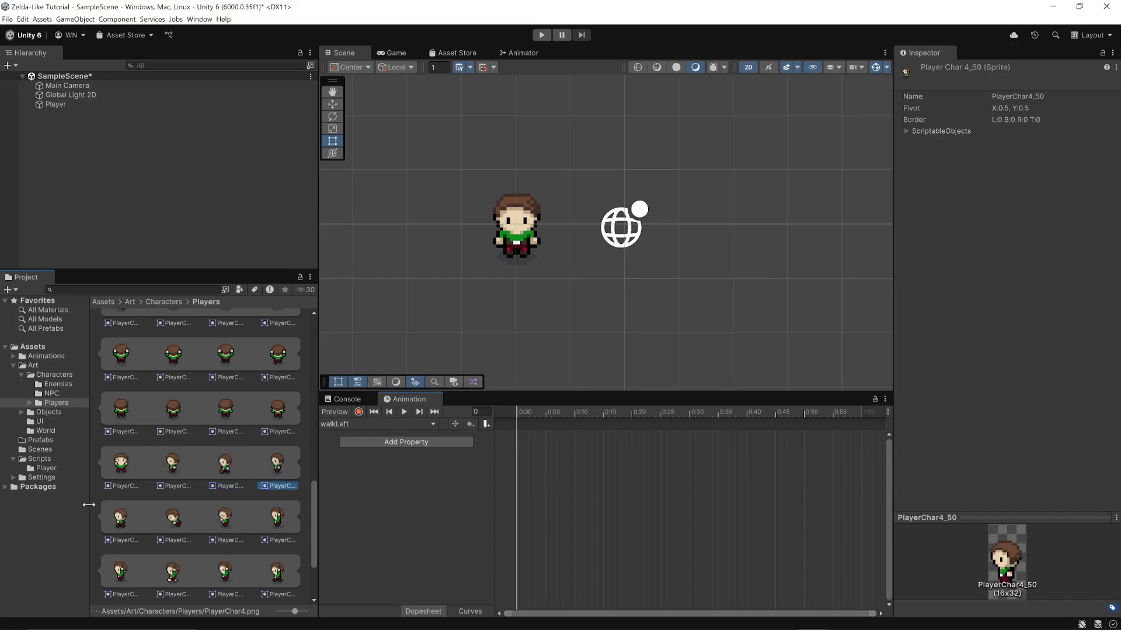
left_click(119, 523)
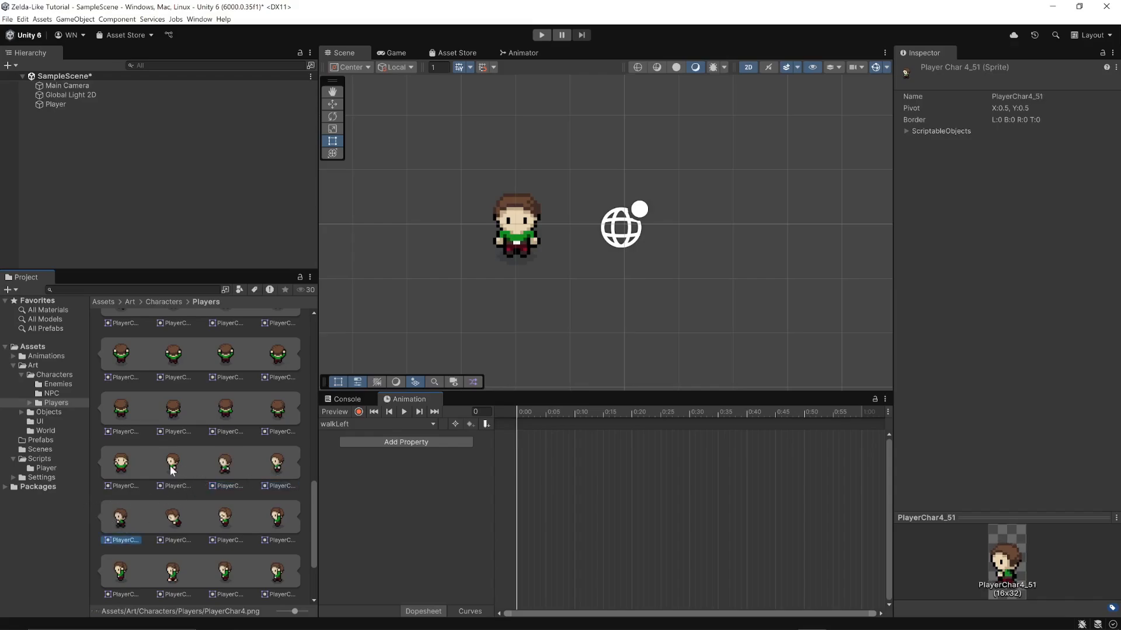
left_click_drag(170, 465, 515, 428)
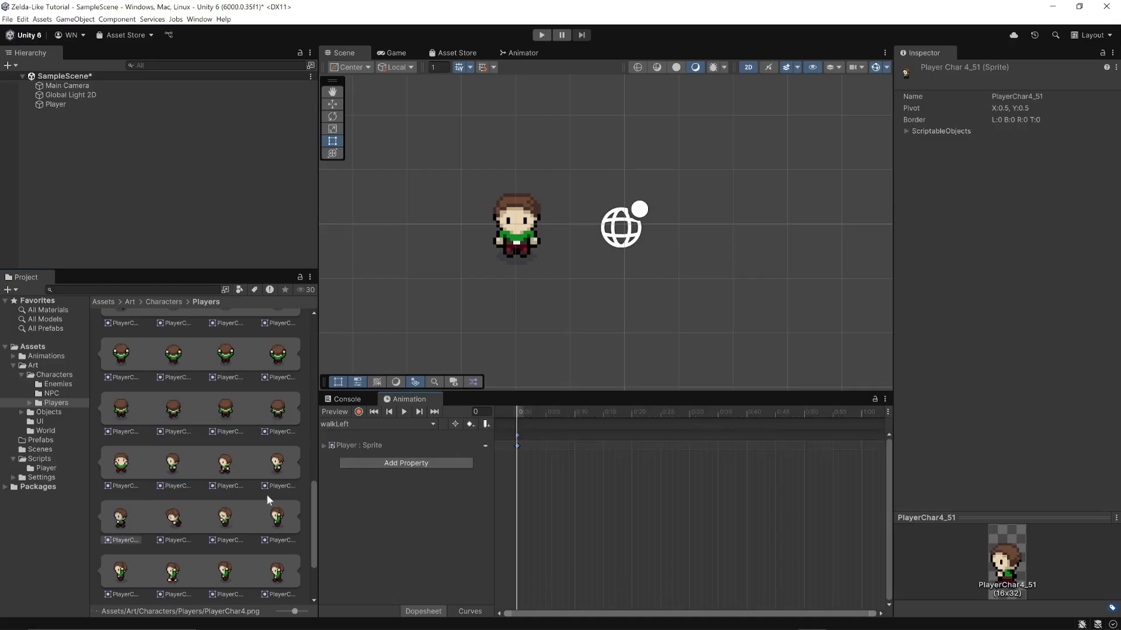
left_click_drag(226, 465, 574, 434)
left_click_drag(635, 435, 634, 435)
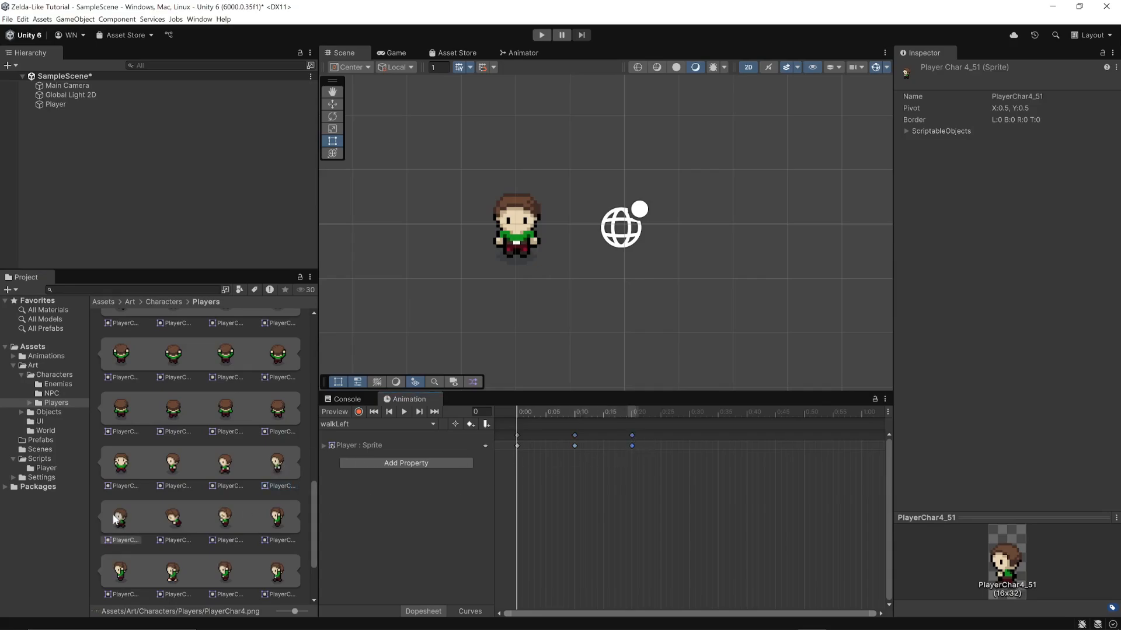
left_click_drag(115, 518, 748, 435)
left_click(402, 414)
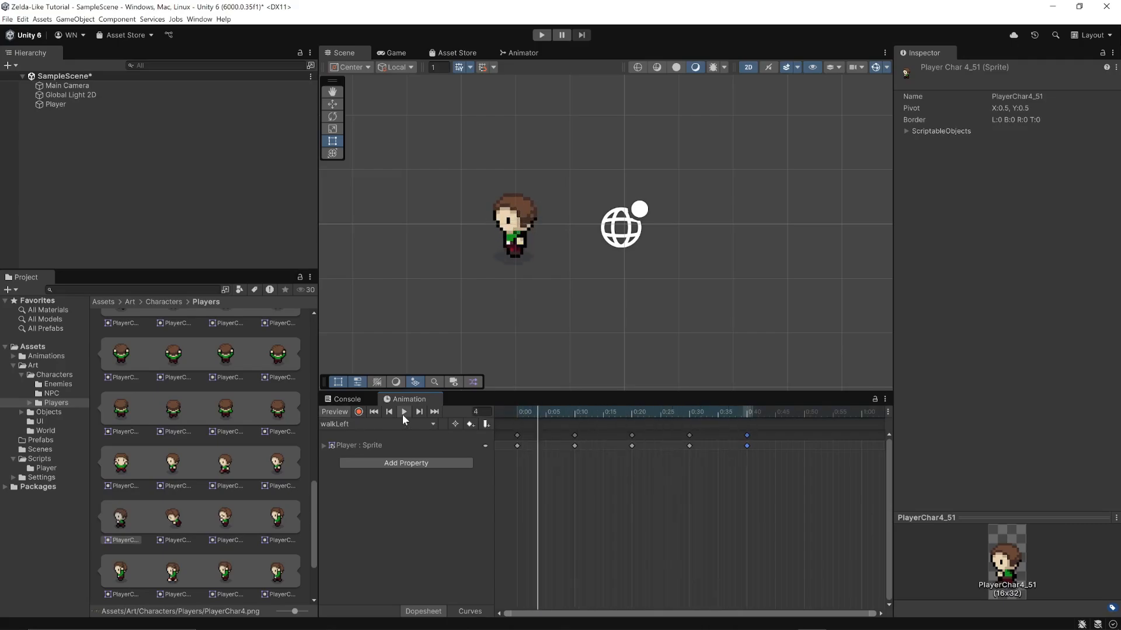
left_click(402, 413)
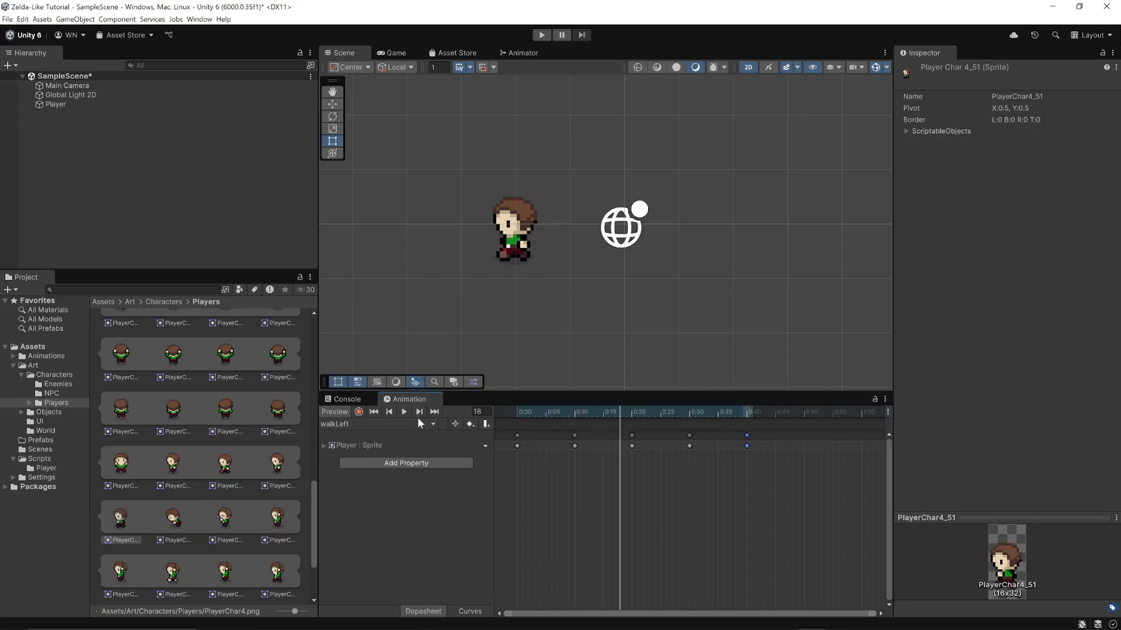
Create a Player animation clip named walkUp in the Animations/Player folder
left_click(430, 423)
left_click(360, 504)
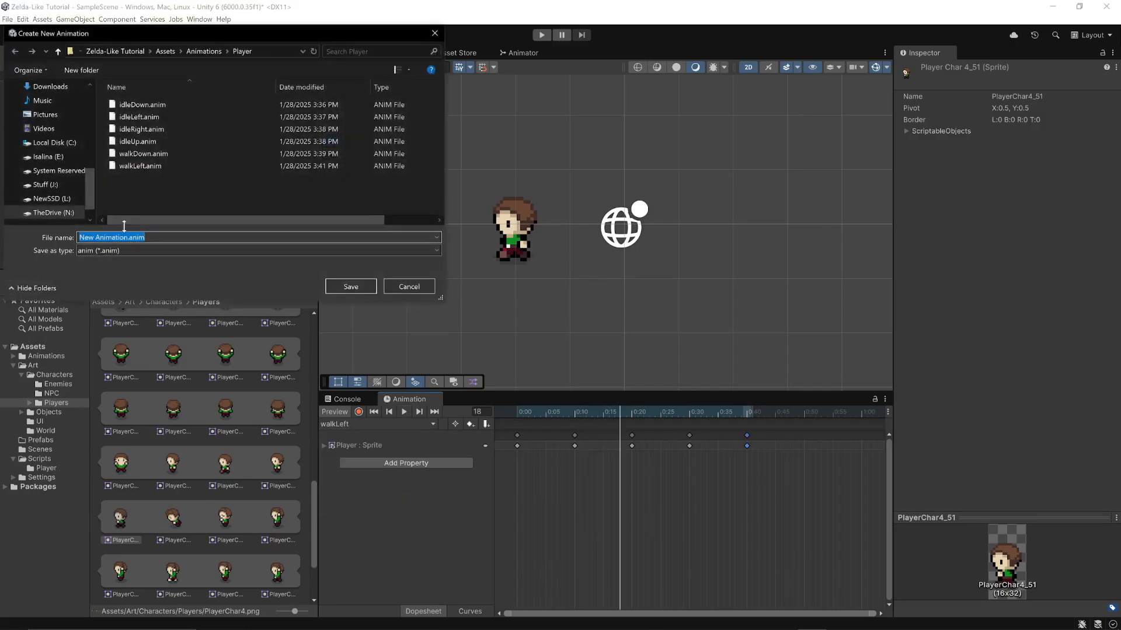
key("BackSpace")
type("walkUp")
key("Return")
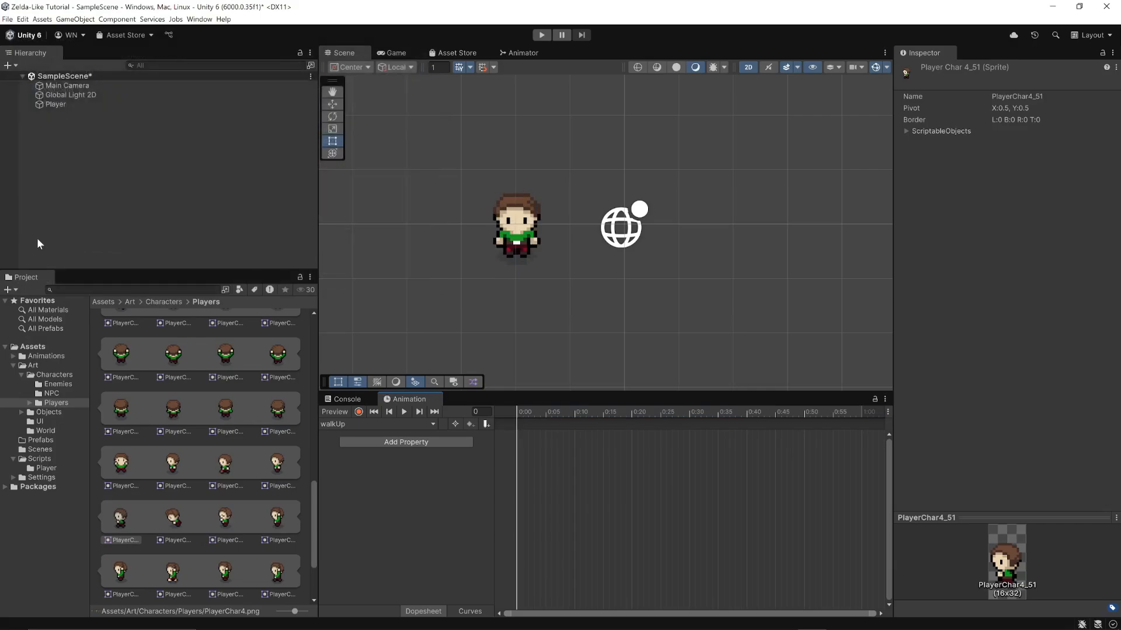
Key the back-facing sprites PlayerChar4_32 to PlayerChar4_35 in walkUp at 0:00, 0:10, 0:20 and 0:30, repeat the last at 0:40, and preview
scroll(194, 514, "up", 5)
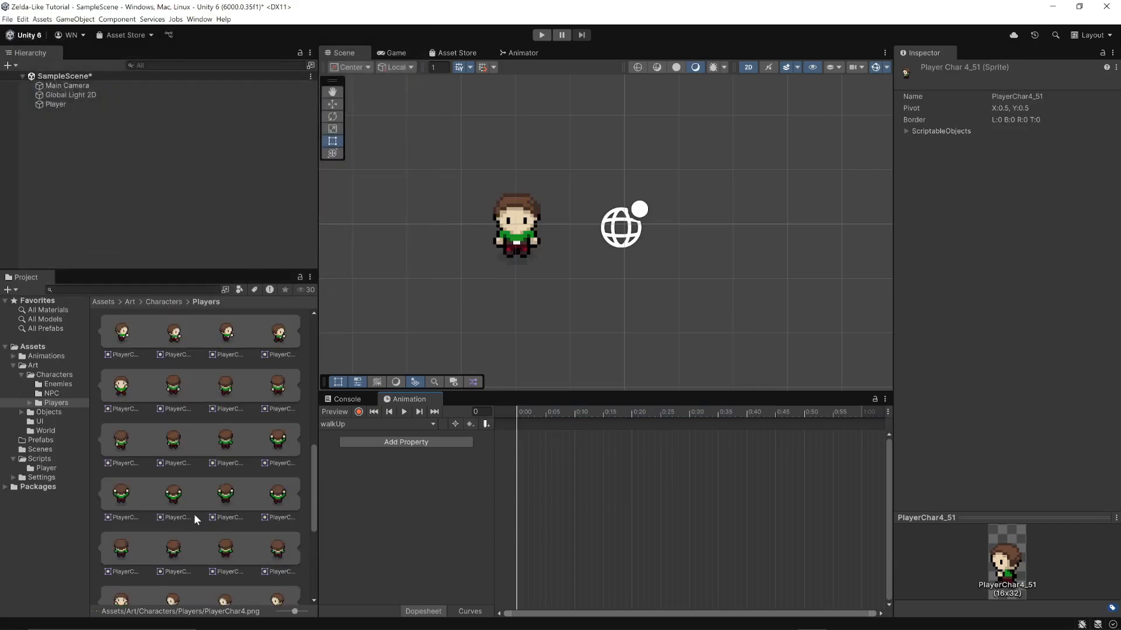
left_click(182, 383)
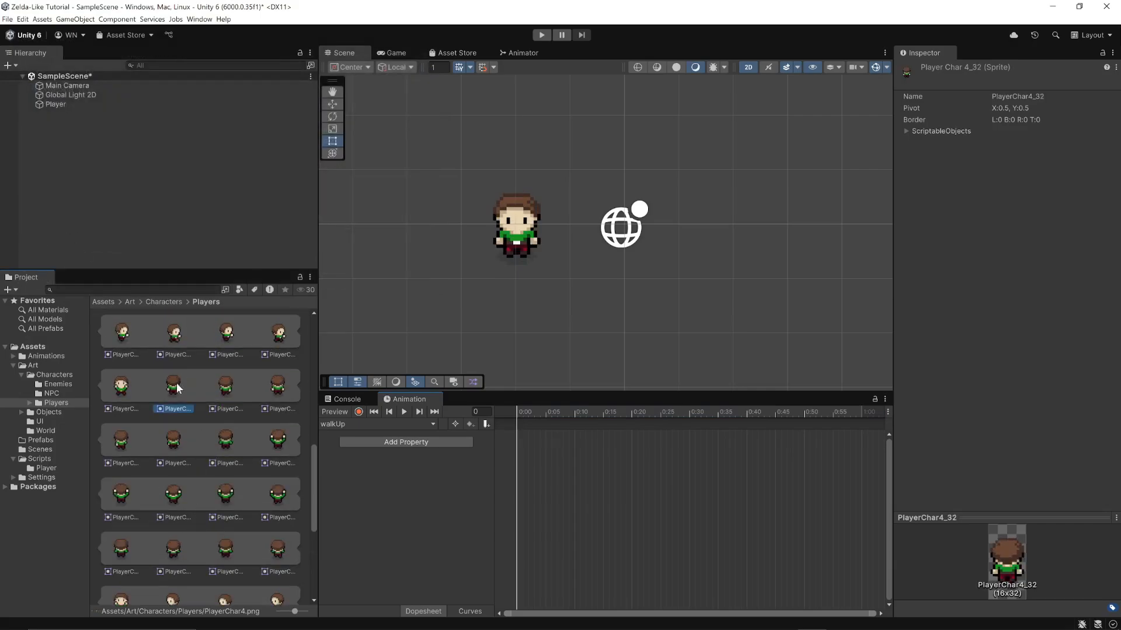
left_click(227, 398)
left_click(283, 392)
left_click(125, 441)
left_click_drag(169, 387, 515, 424)
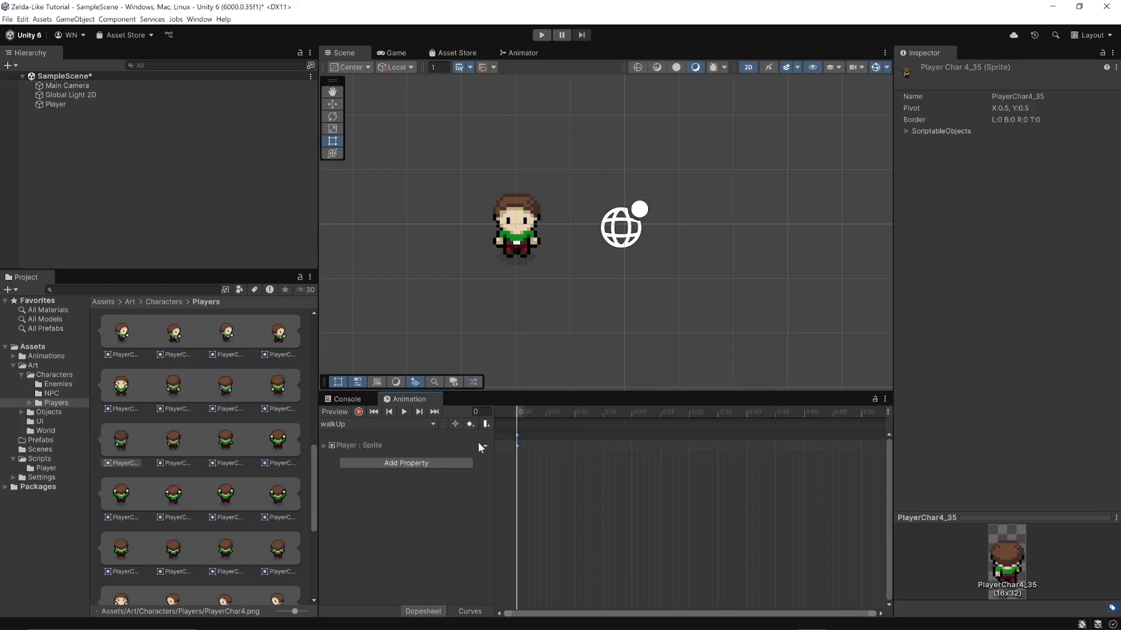
left_click_drag(219, 386, 573, 435)
left_click_drag(281, 390, 634, 438)
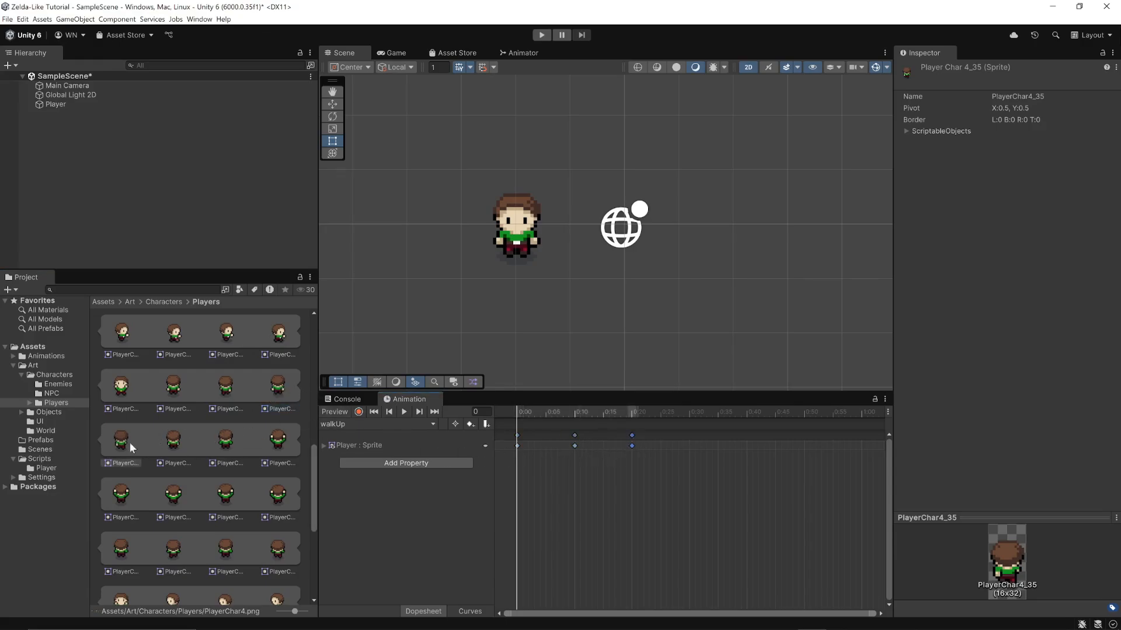
left_click_drag(118, 441, 690, 436)
left_click_drag(120, 442, 745, 436)
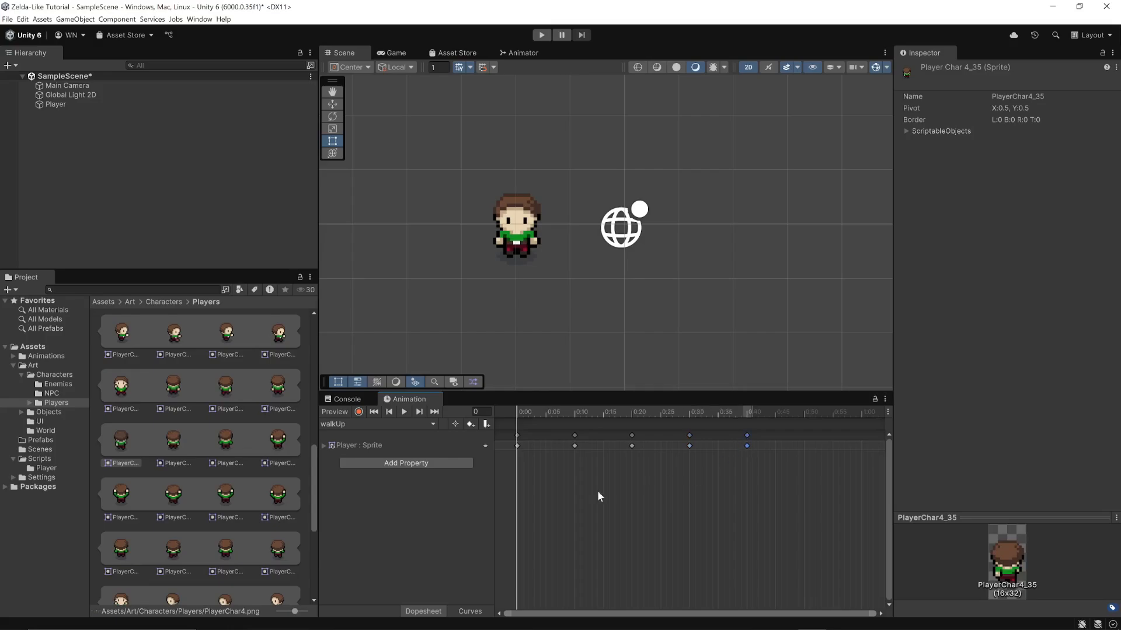
left_click(404, 412)
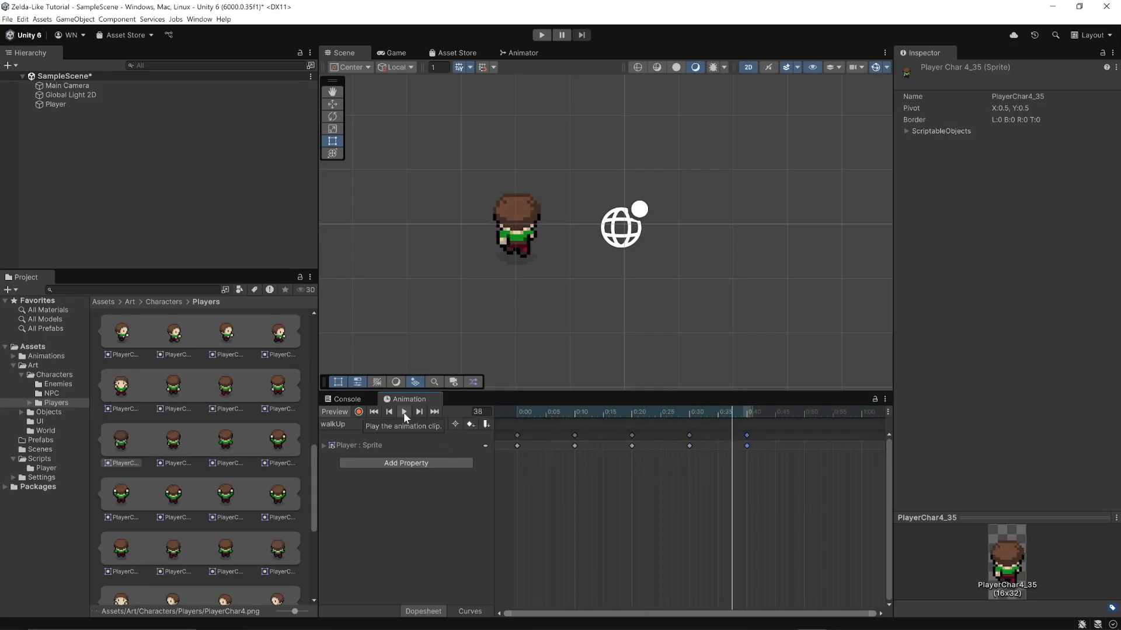
left_click(404, 412)
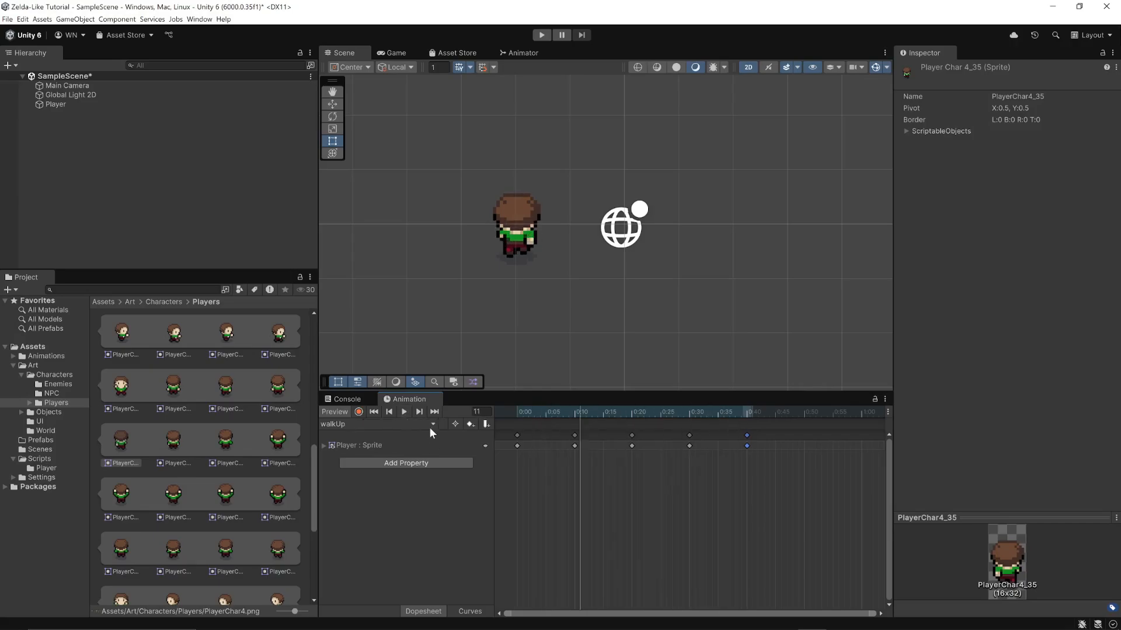
Create a Player animation clip named walkRight in the Animations/Player folder
left_click(430, 425)
left_click(361, 515)
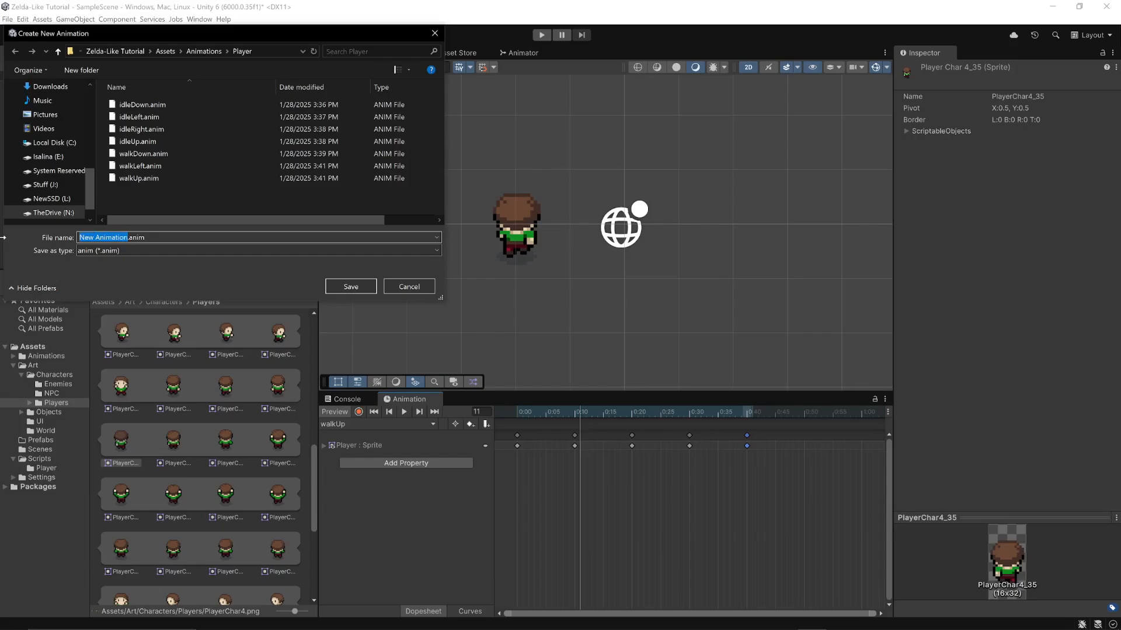
type("walkRight")
key("Return")
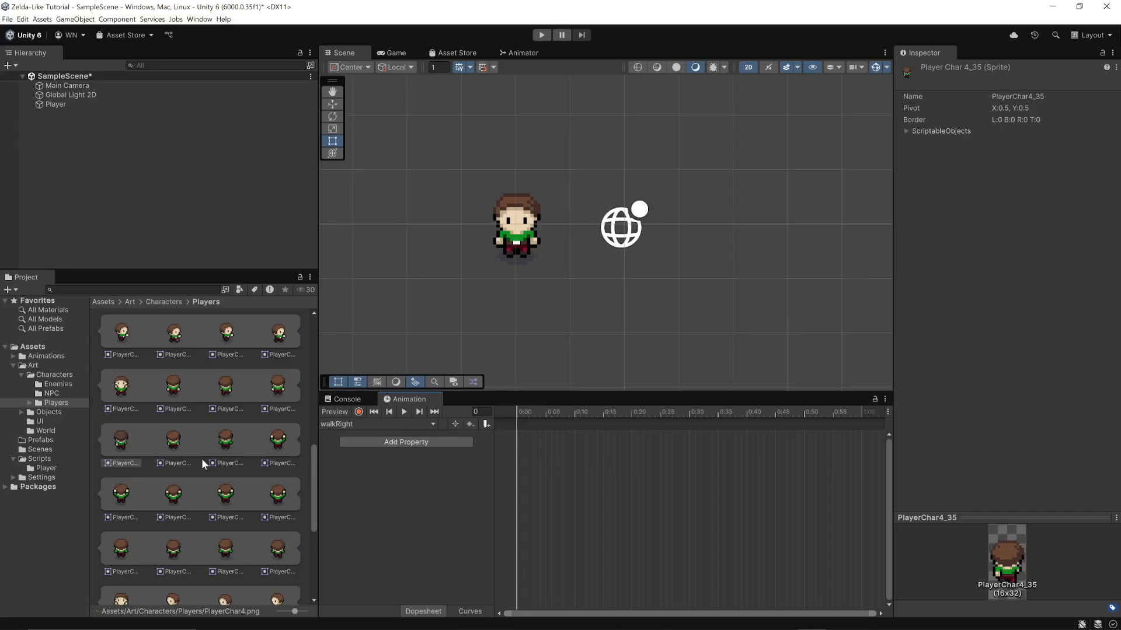
Key the right-facing sprites PlayerChar4_16 to PlayerChar4_19 in walkRight at 0:00, 0:10, 0:20 and 0:30, and repeat the last at 0:40
scroll(201, 457, "up", 3)
scroll(199, 464, "up", 5)
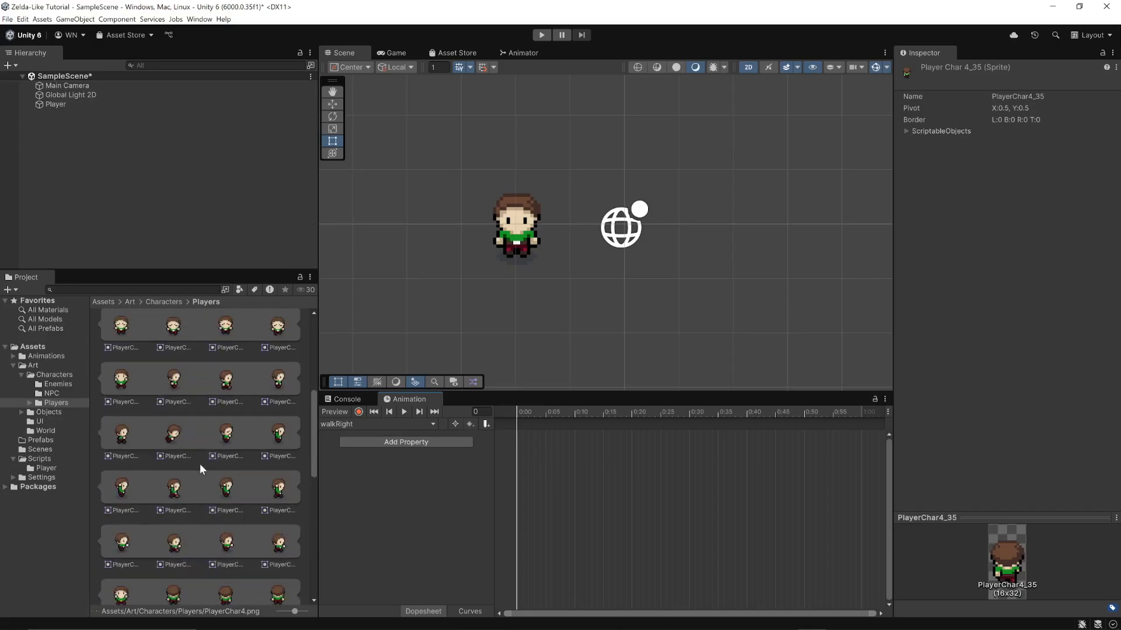
left_click(171, 454)
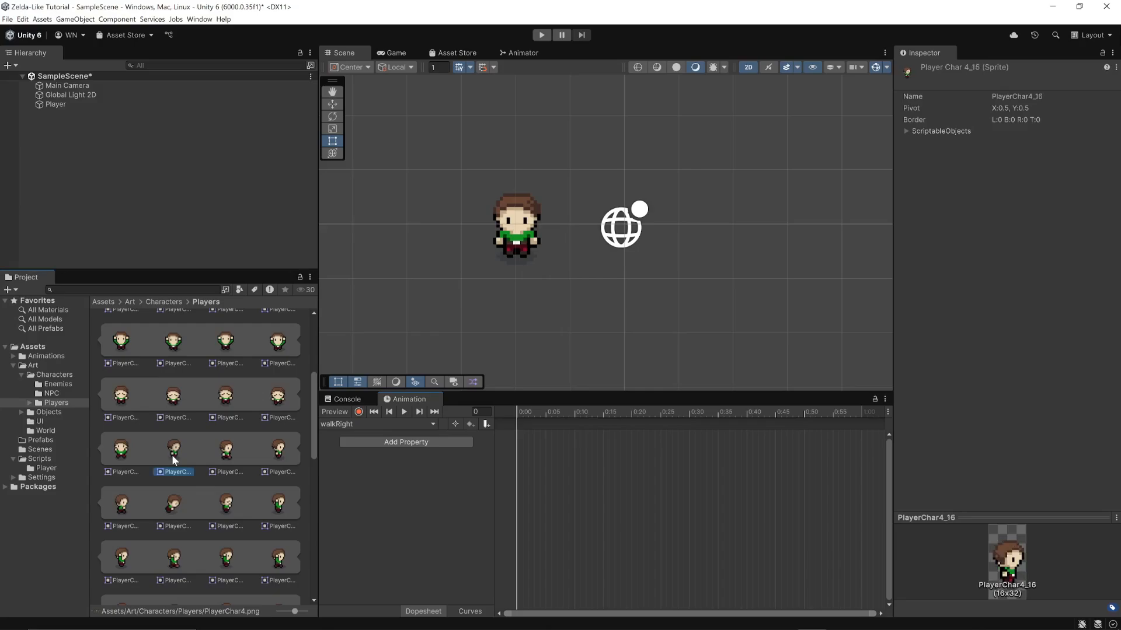
left_click(227, 449)
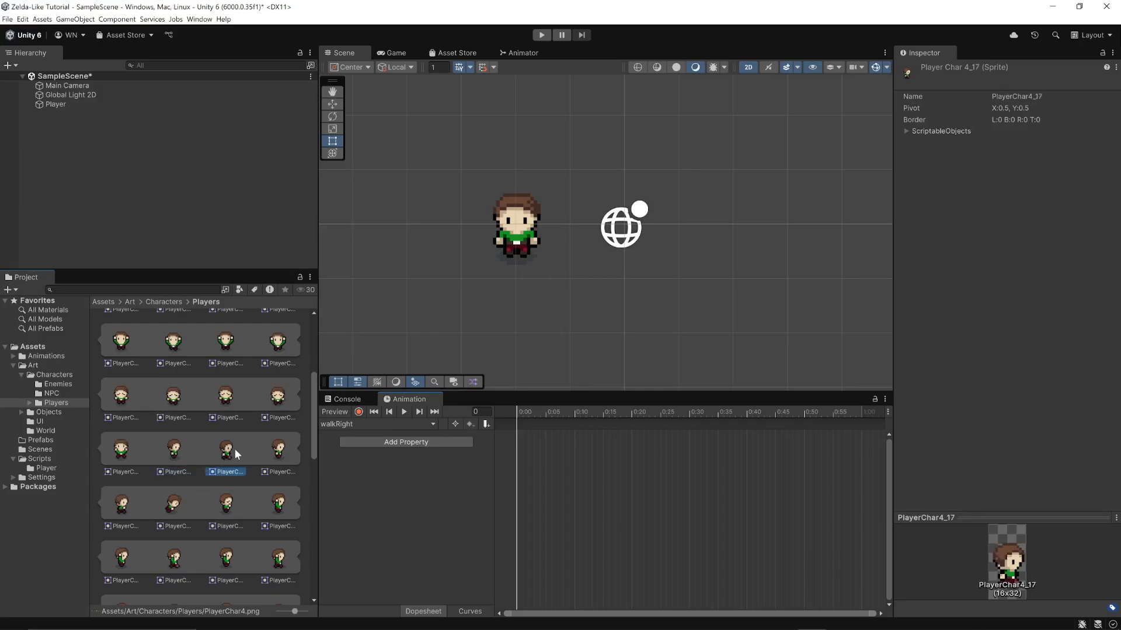
left_click(275, 453)
left_click(124, 508)
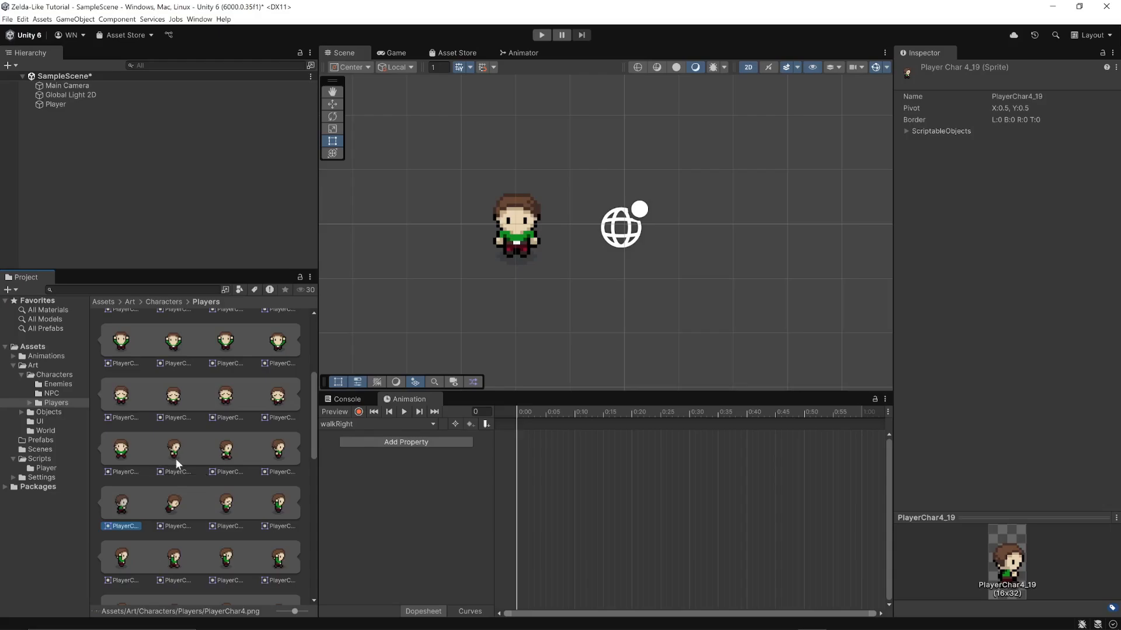
left_click_drag(173, 456, 516, 425)
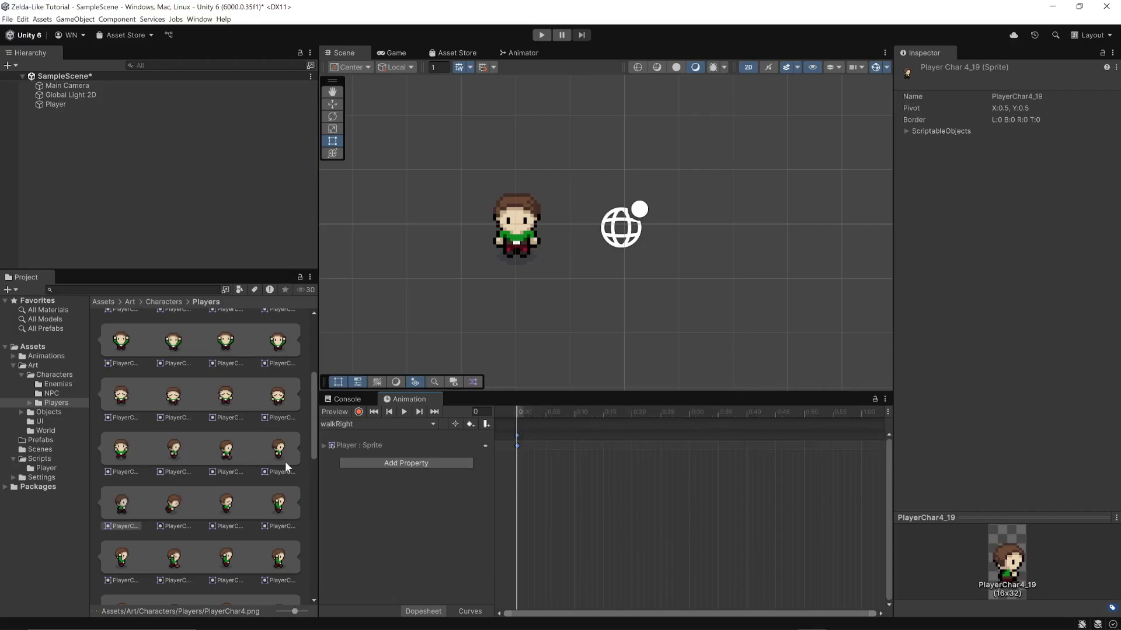
left_click_drag(229, 454, 576, 439)
left_click(279, 450)
left_click_drag(279, 451, 632, 435)
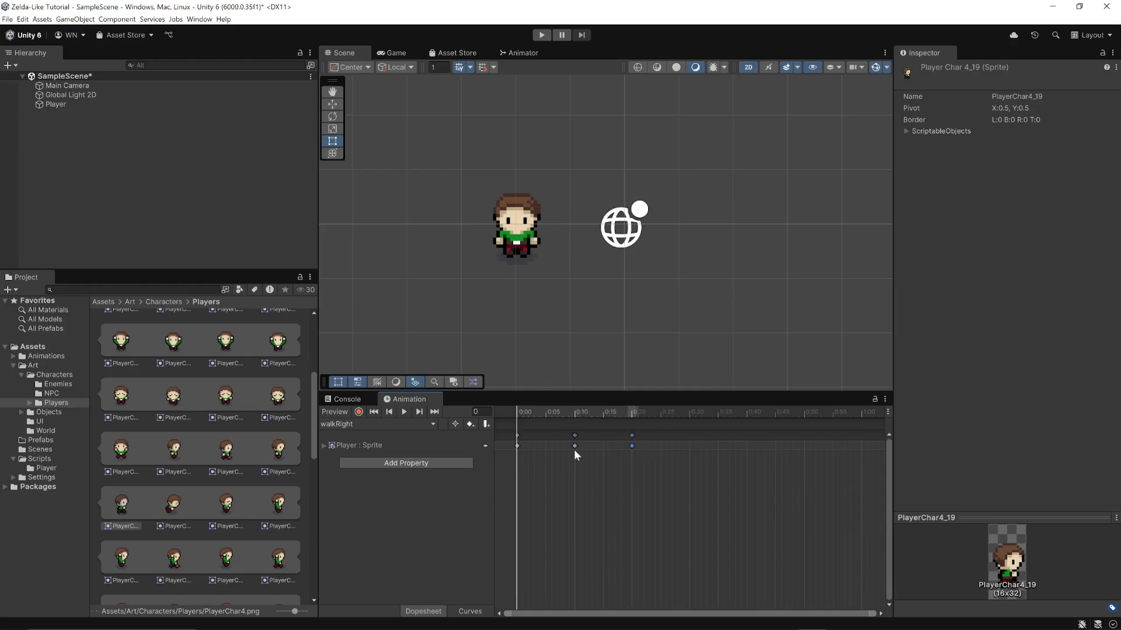
left_click_drag(109, 516, 746, 436)
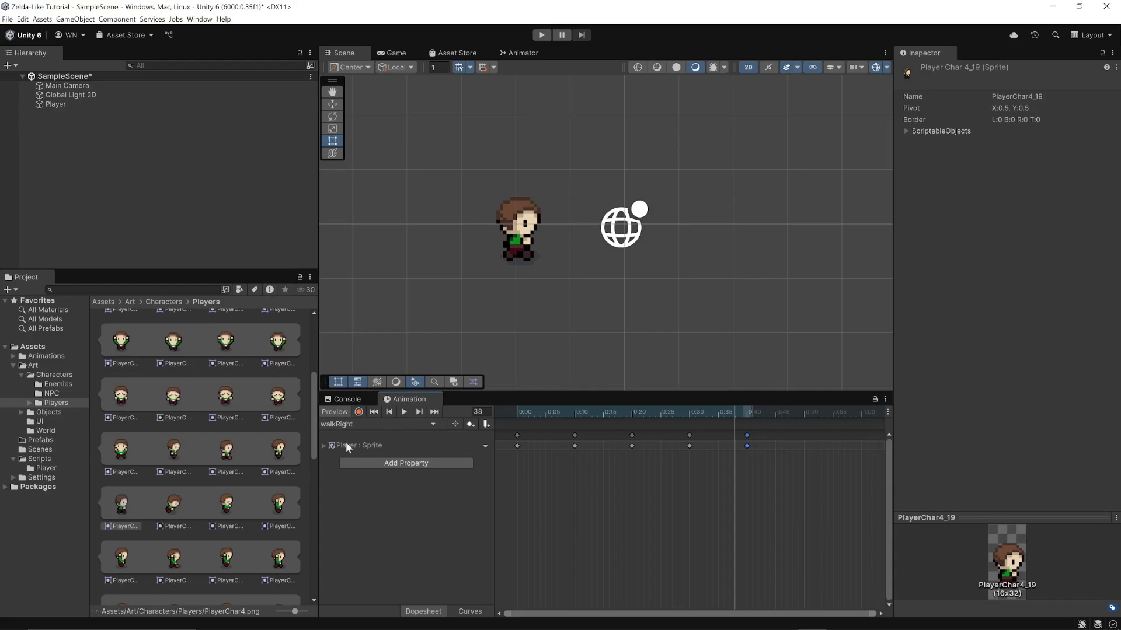
Switch the editor to the saved layout Mine and open the Animator window
left_click(1091, 35)
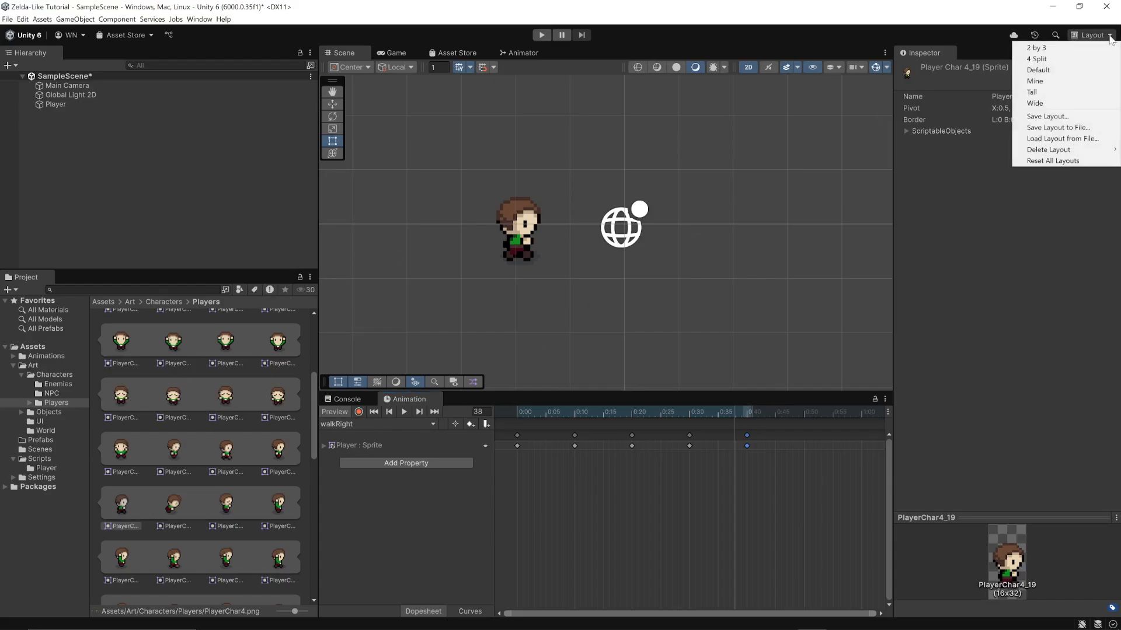
left_click(1034, 81)
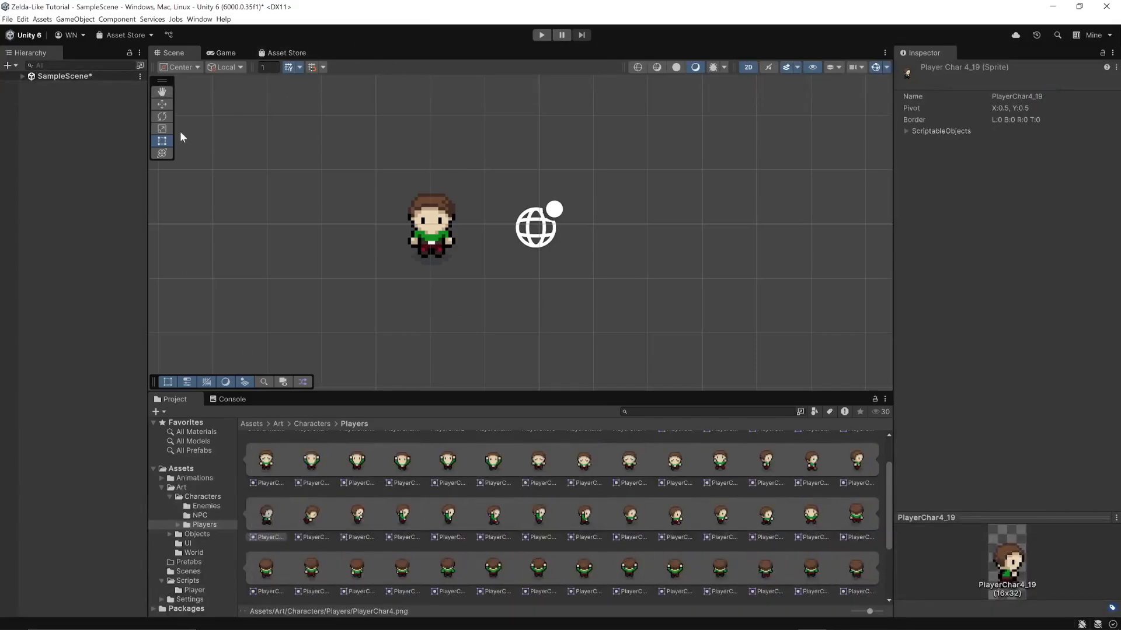
left_click(197, 19)
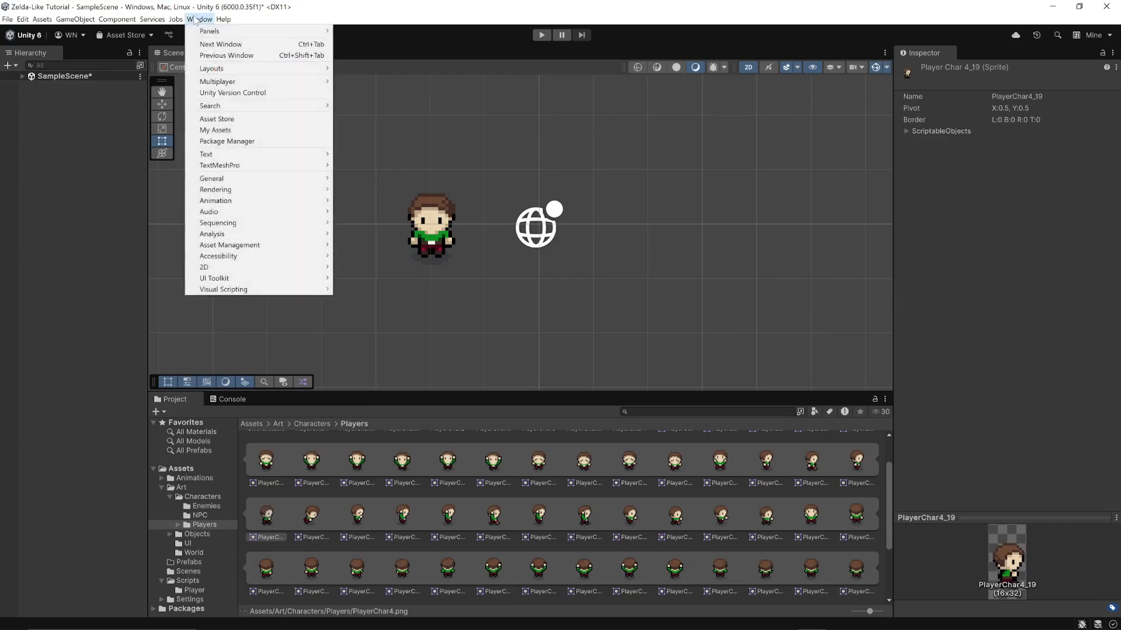
left_click(195, 20)
left_click(192, 21)
mouse_move(239, 205)
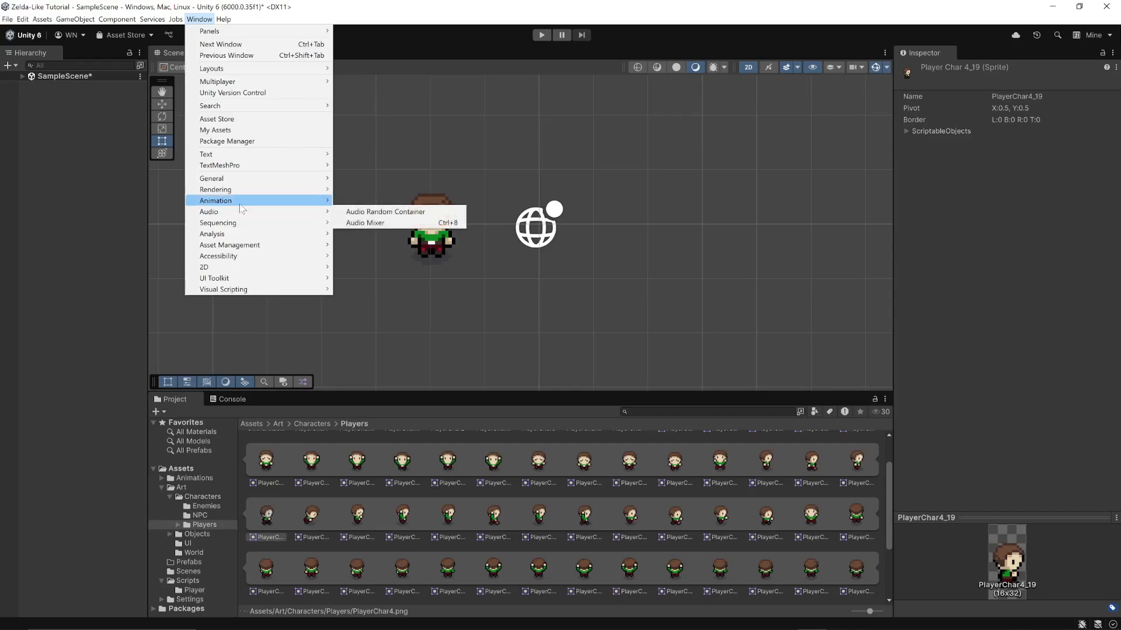
left_click(362, 211)
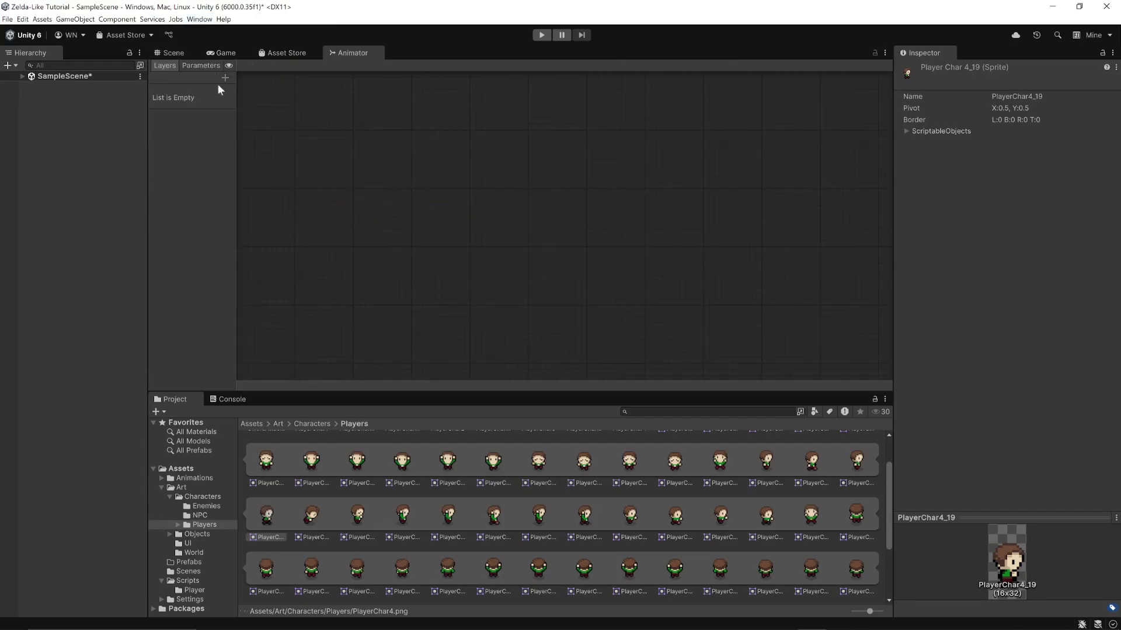
left_click(191, 20)
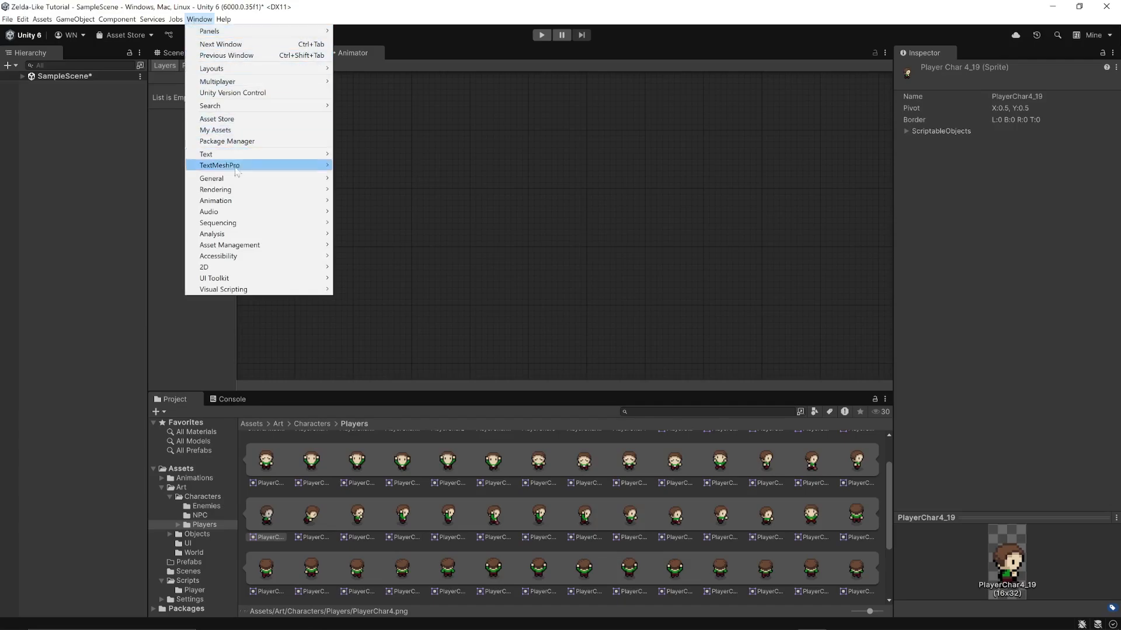
mouse_move(243, 201)
left_click(381, 211)
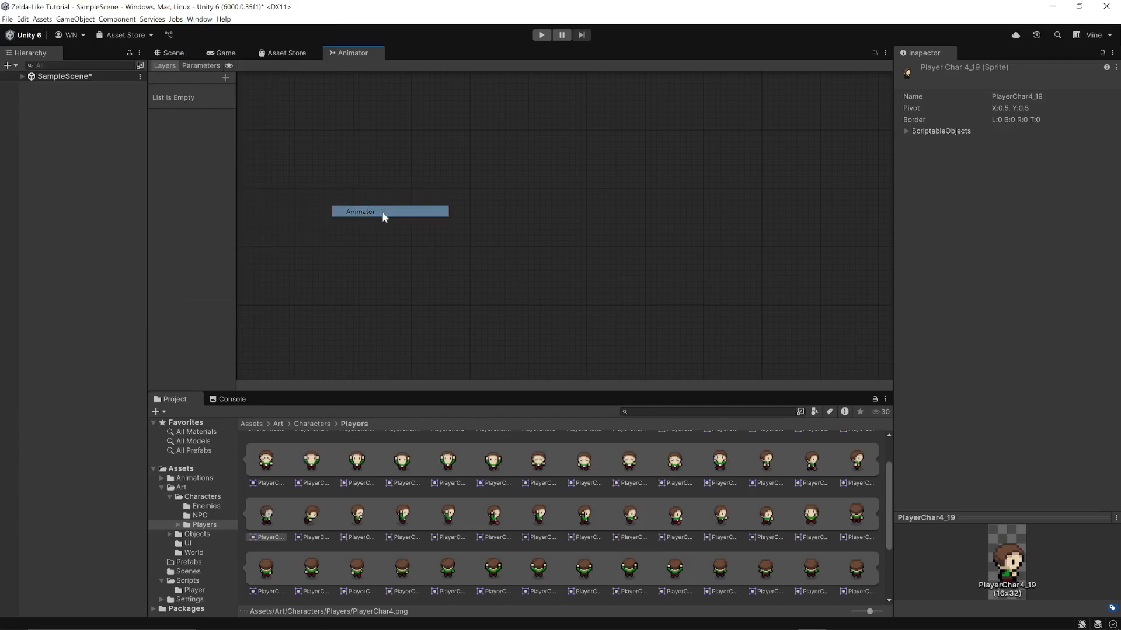
Open the Animation window docked beside the Console, and select the Player object to show its controller in the Animator
left_click(197, 19)
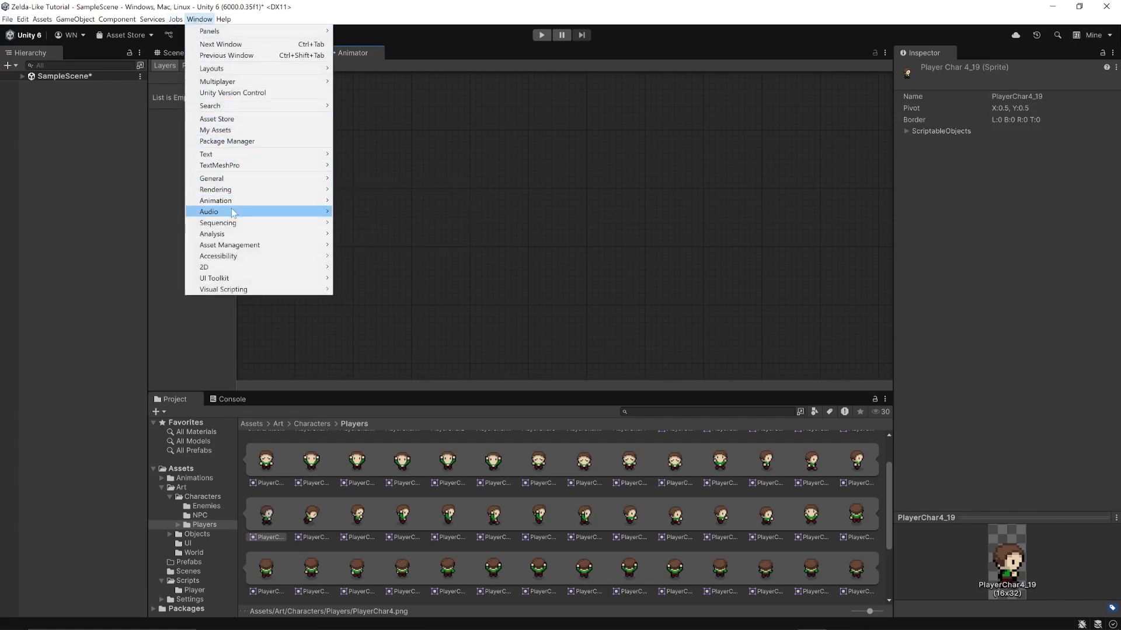
mouse_move(239, 204)
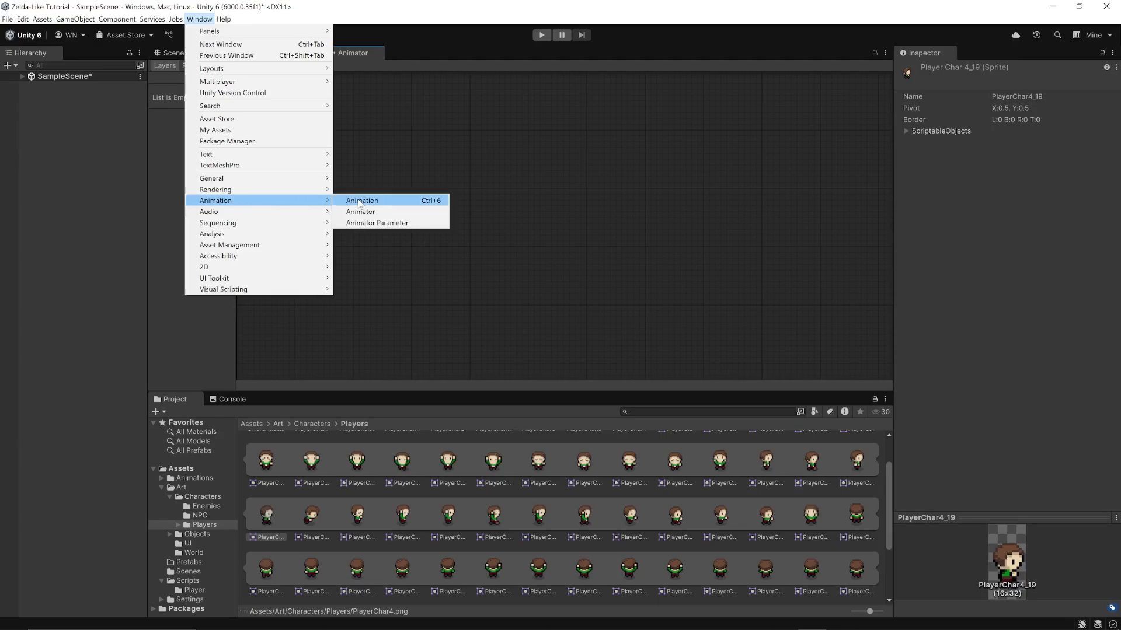
left_click(379, 201)
left_click_drag(424, 70, 281, 395)
left_click(167, 398)
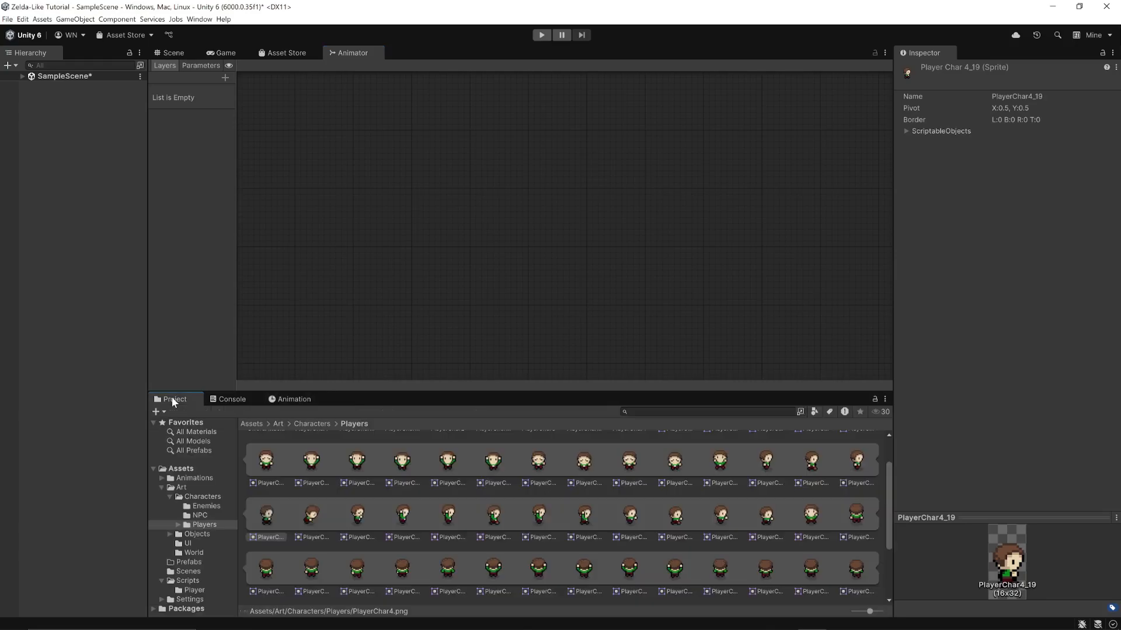
left_click(23, 76)
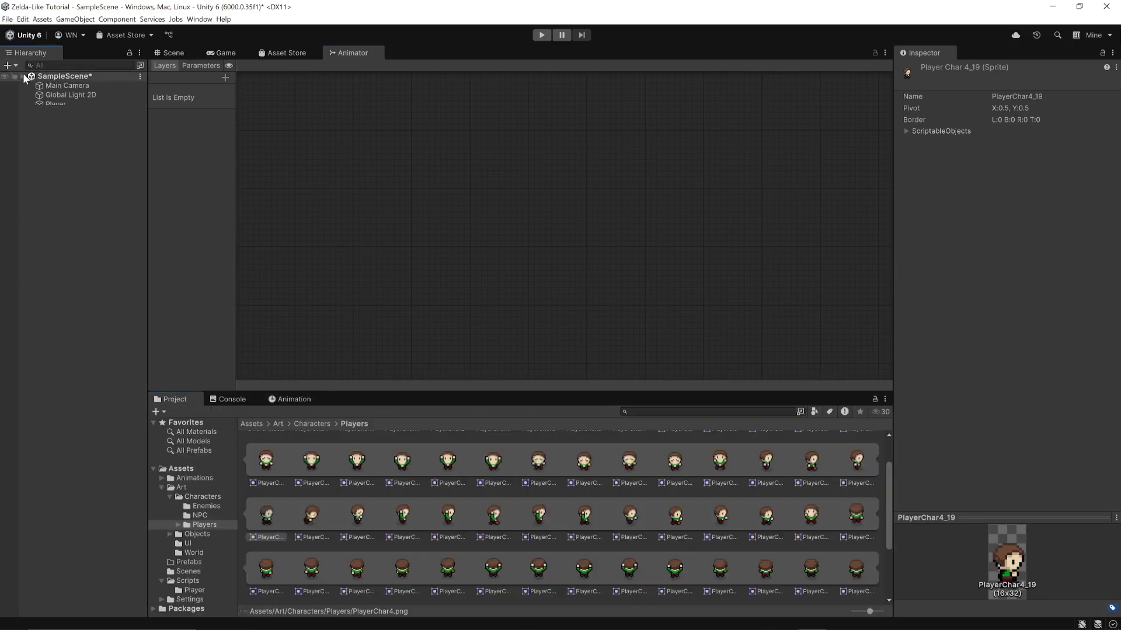
left_click(53, 105)
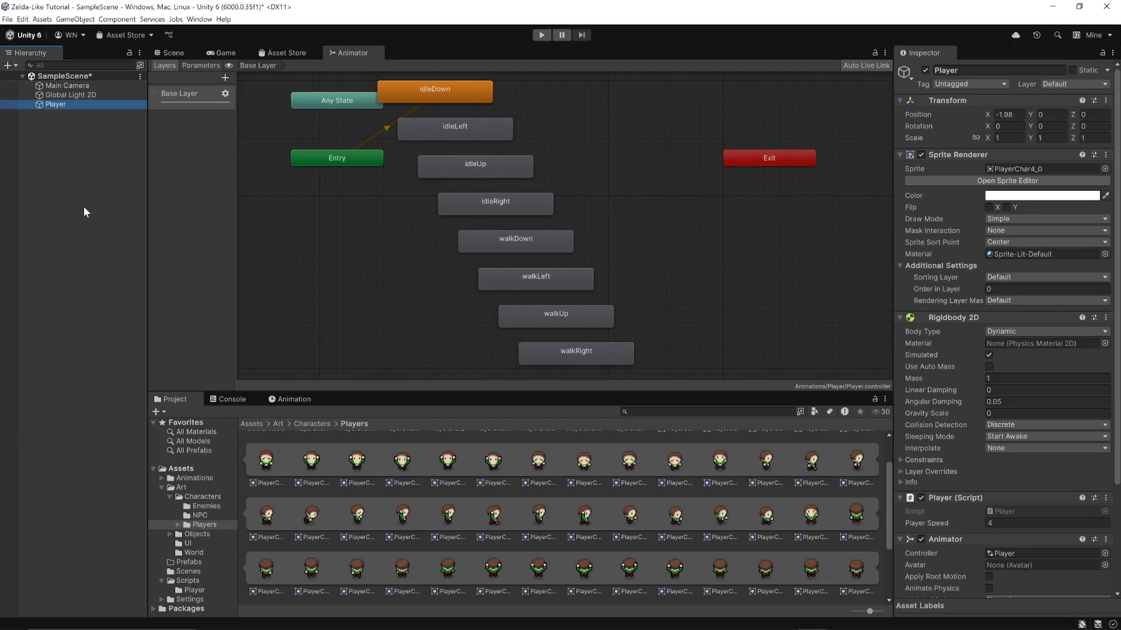
Run the scene, move the player around in all four directions to check its animation, and stop play mode
left_click(542, 35)
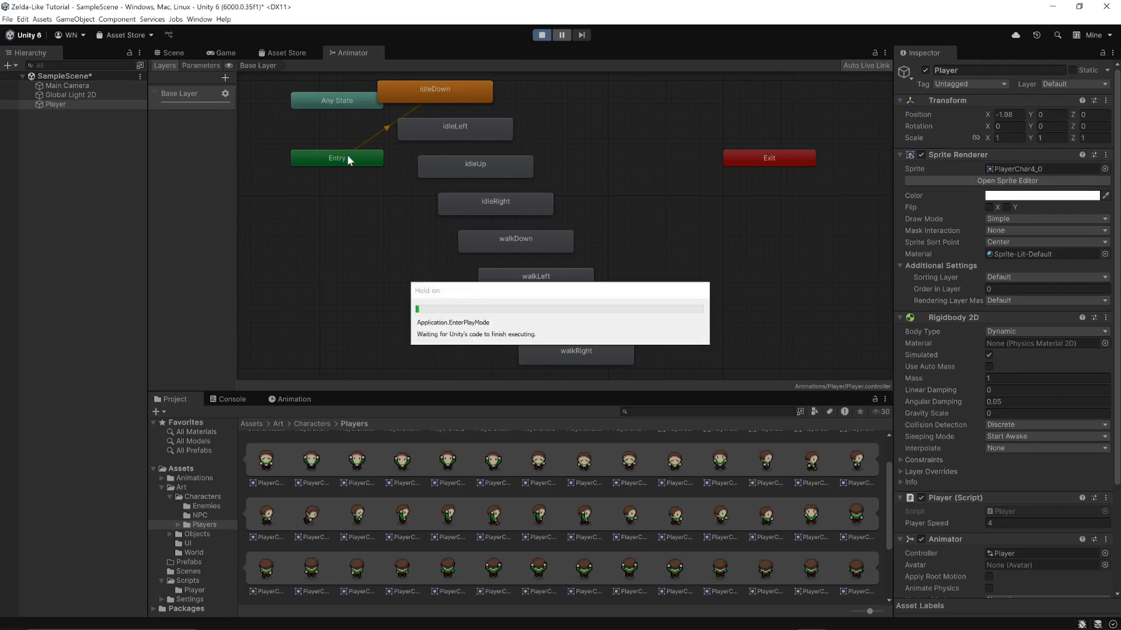
key("s")
key("d")
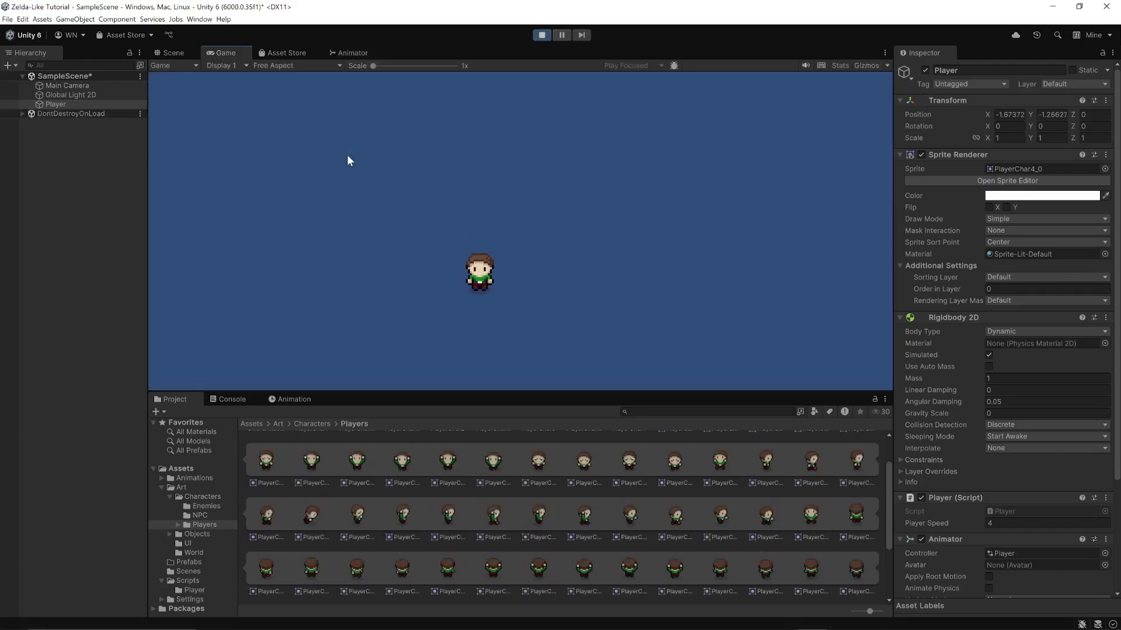
key("w")
key("a")
key("s")
key("d")
key("w")
key("d")
key("s")
key("d")
key("w")
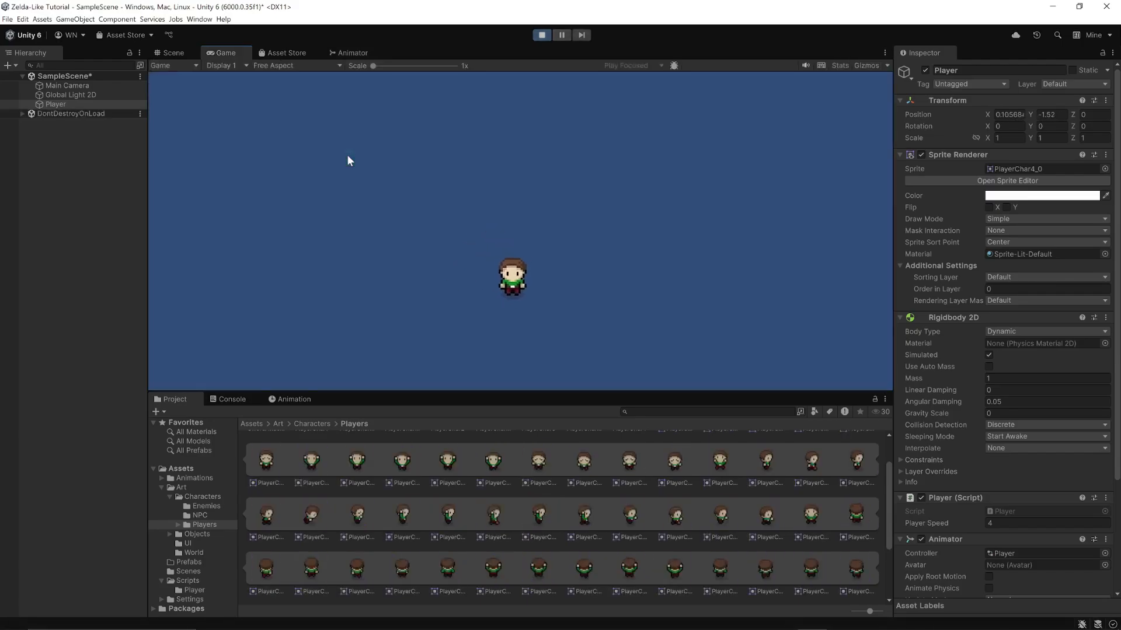
key("a")
key("s")
key("d")
key("a")
left_click(541, 35)
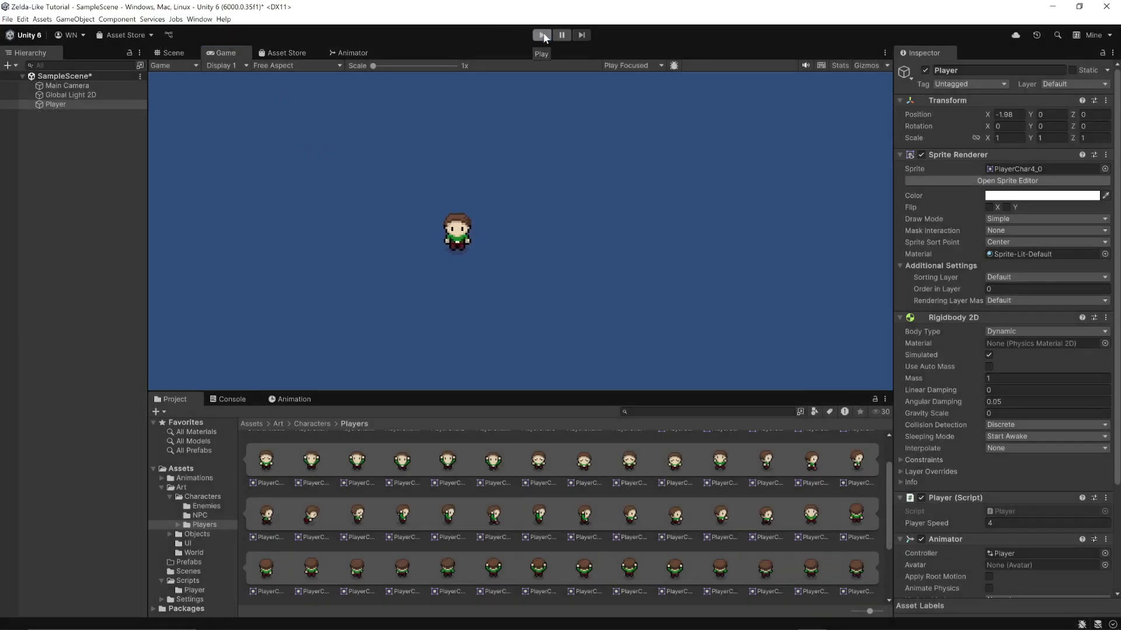
Delete all eight idle and walk states from the Player controller's Base Layer in the Animator
left_click(337, 54)
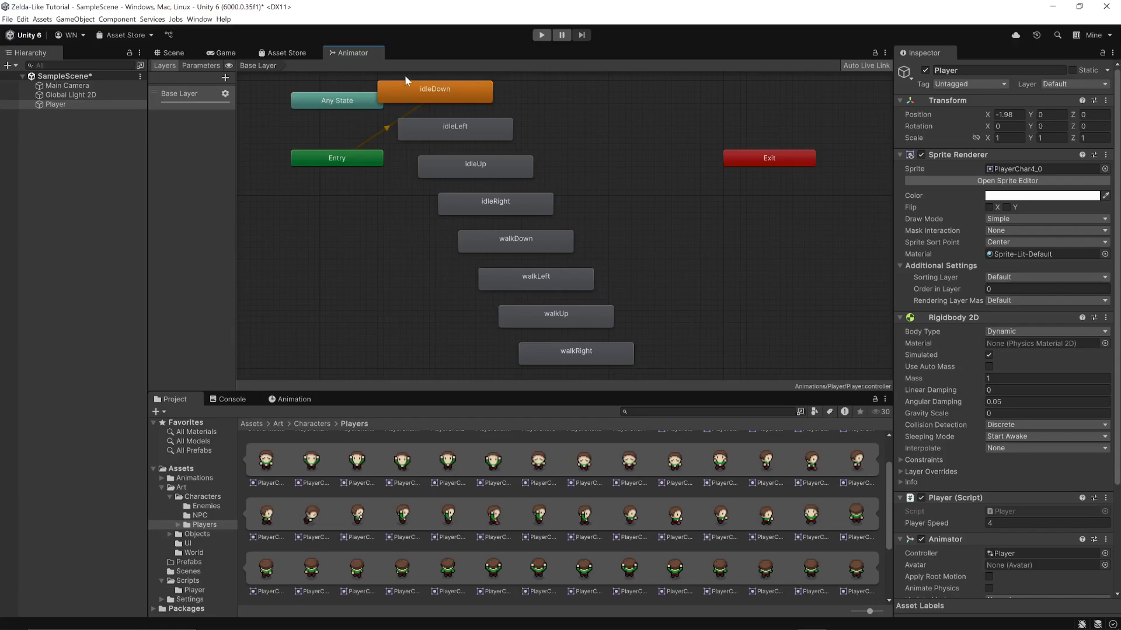
left_click_drag(408, 80, 643, 367)
key("Delete")
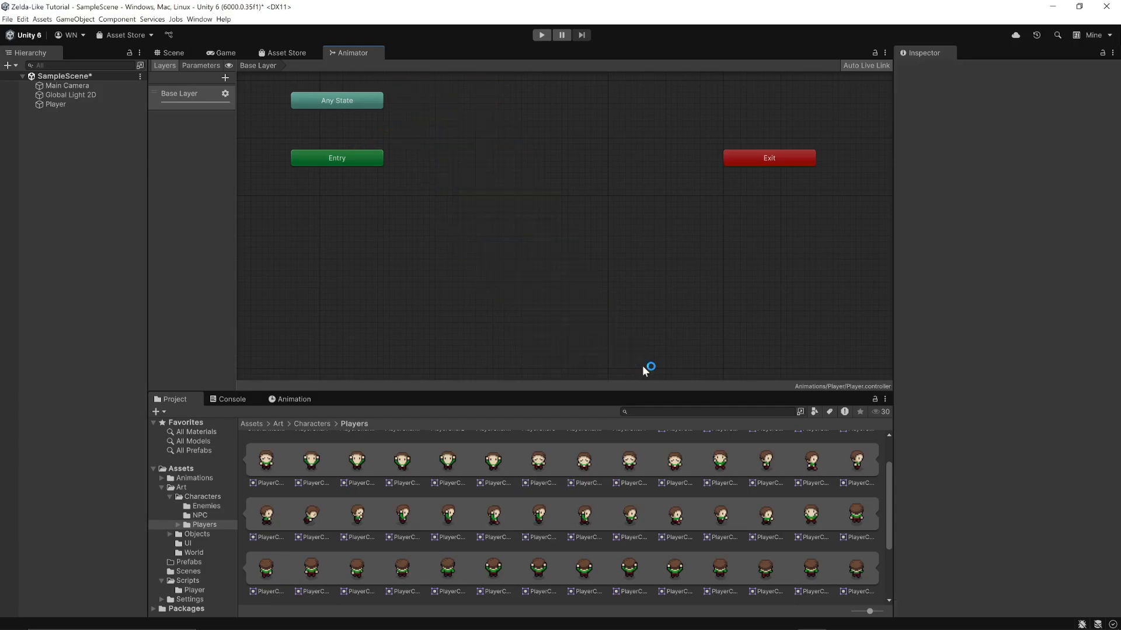
Rearrange the Base Layer nodes so Exit and Any State sit side by side at the graph's upper right, with Entry separate at the left
left_click_drag(772, 157, 482, 100)
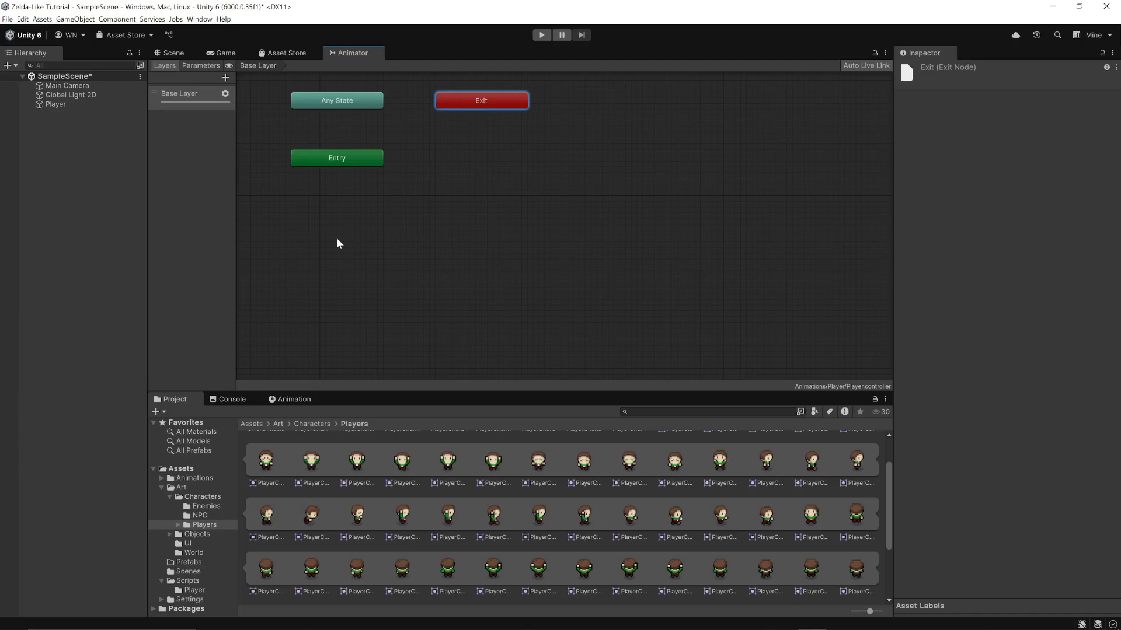
left_click(308, 260)
middle_click_drag(307, 260, 381, 317)
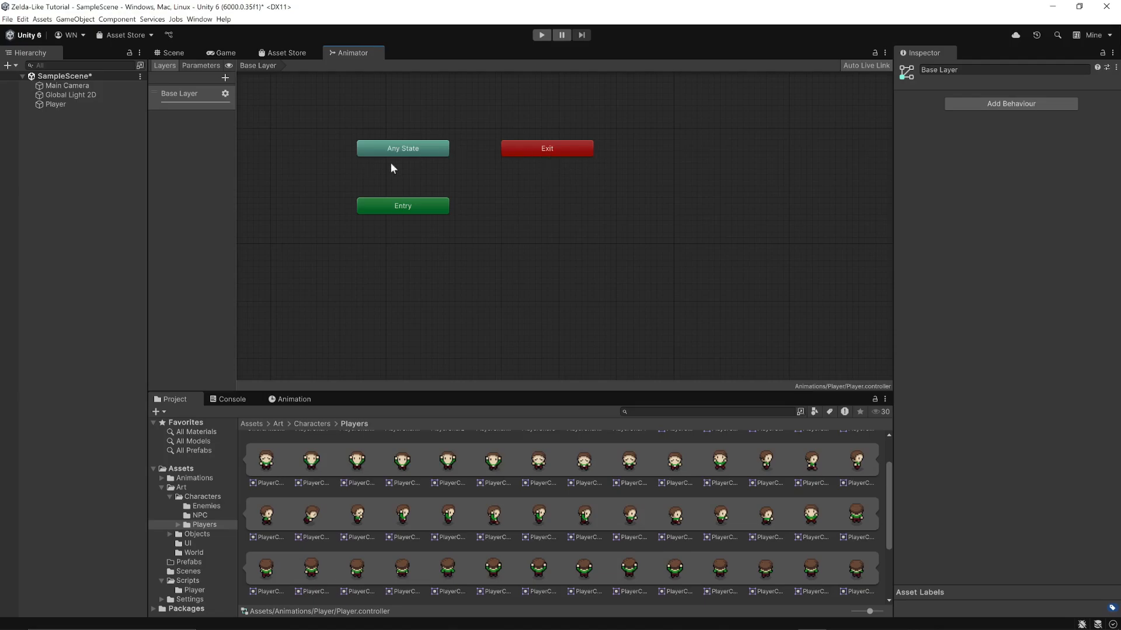
left_click_drag(530, 150, 610, 122)
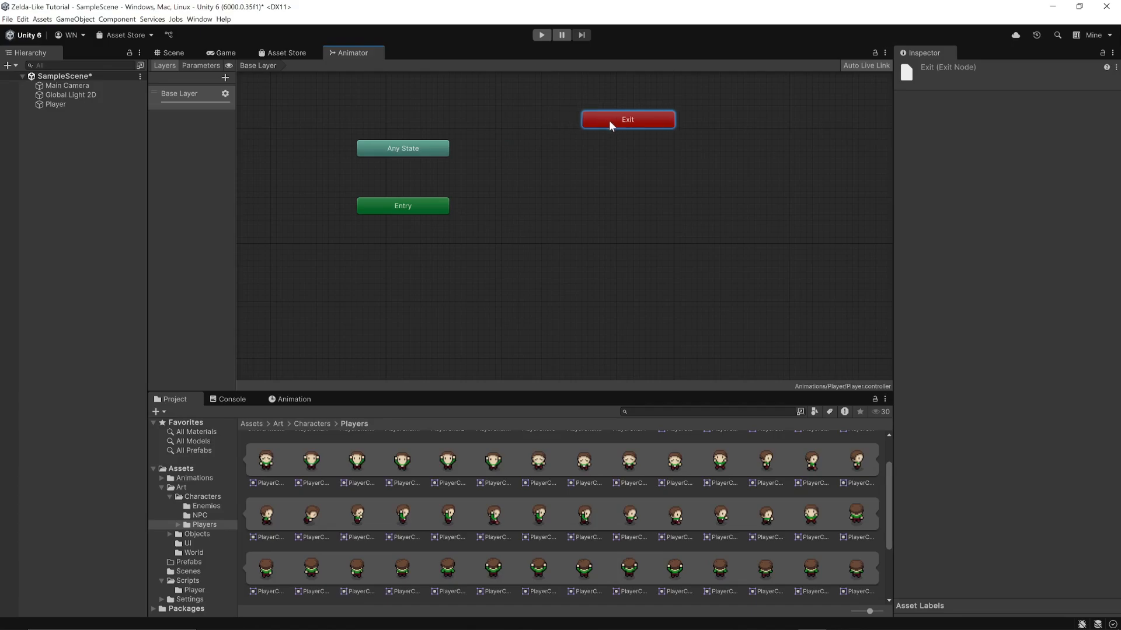
right_click(637, 124)
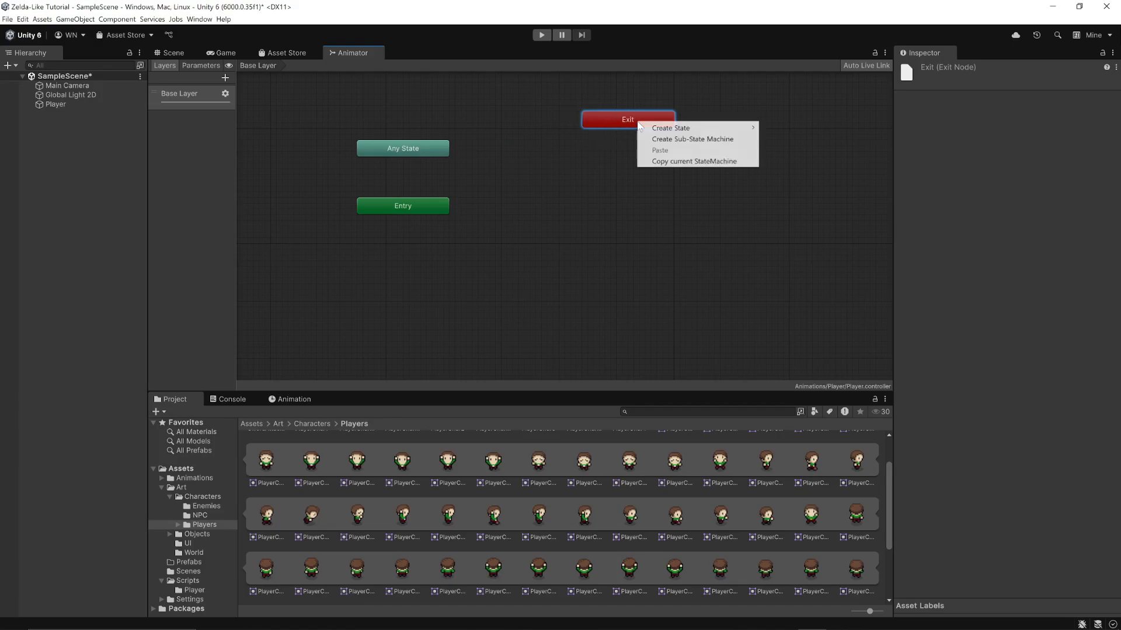
left_click(590, 155)
left_click_drag(618, 121, 614, 90)
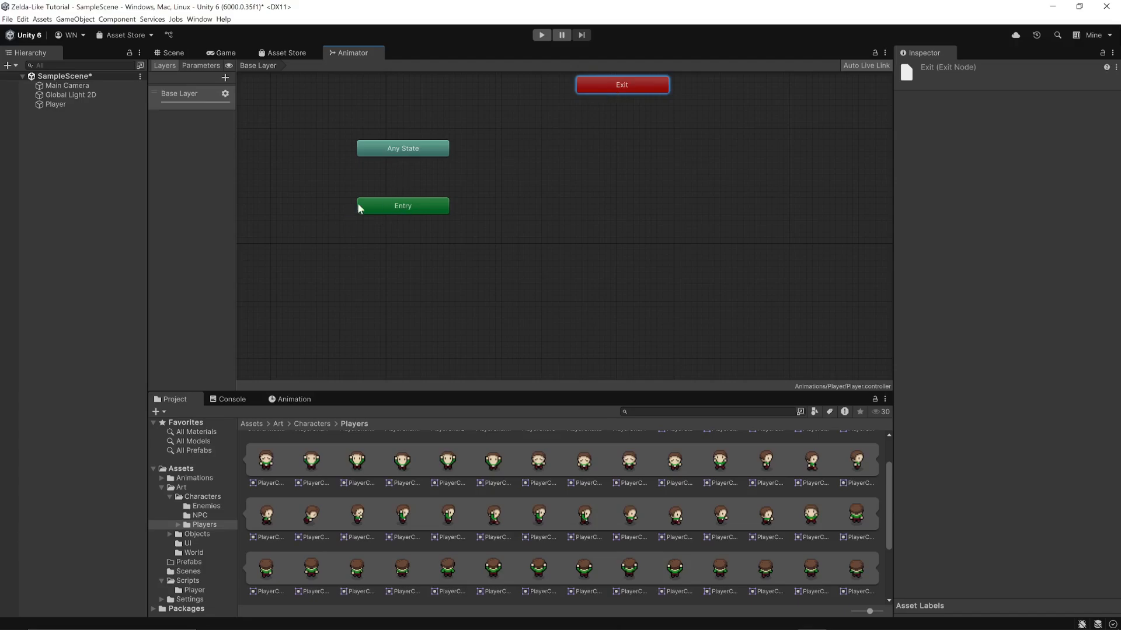
left_click_drag(395, 150, 732, 85)
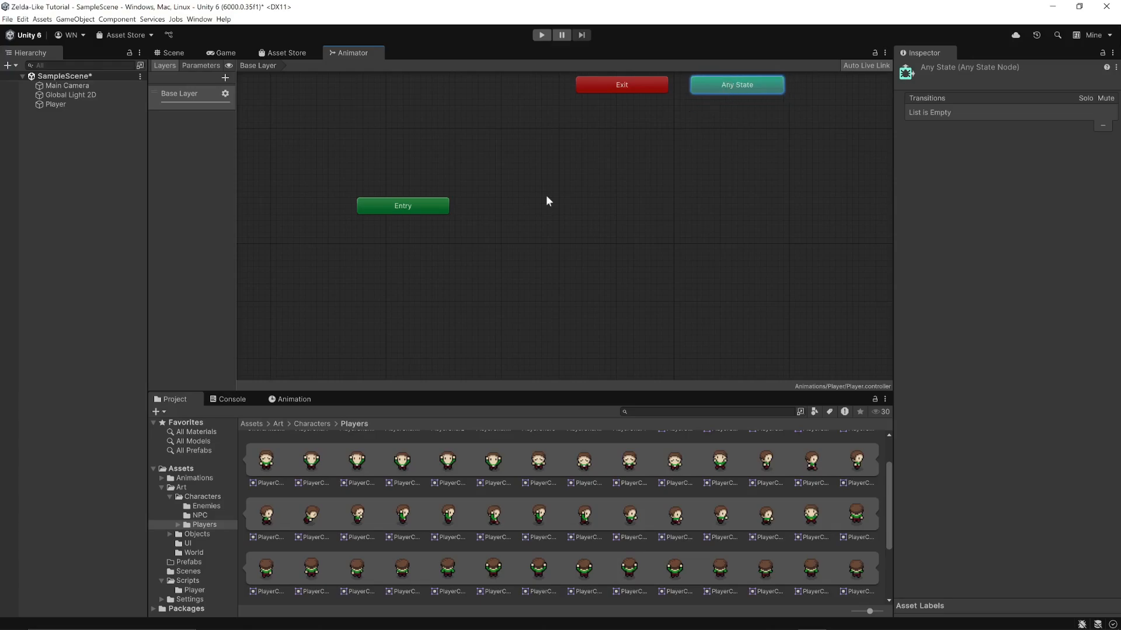
left_click_drag(413, 202, 415, 134)
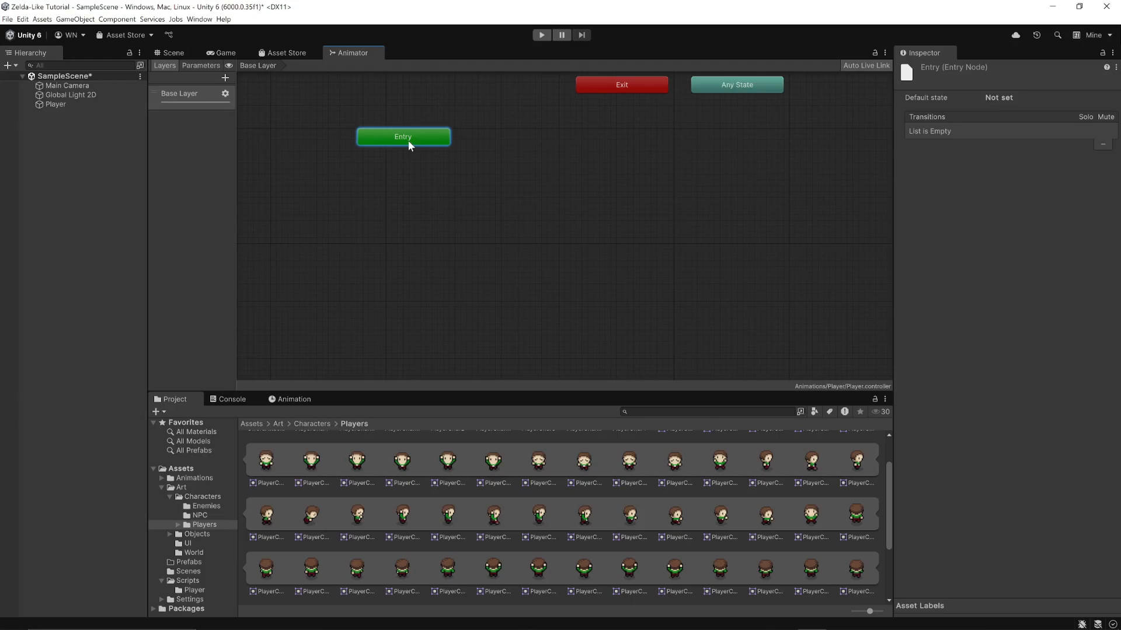
left_click(361, 253)
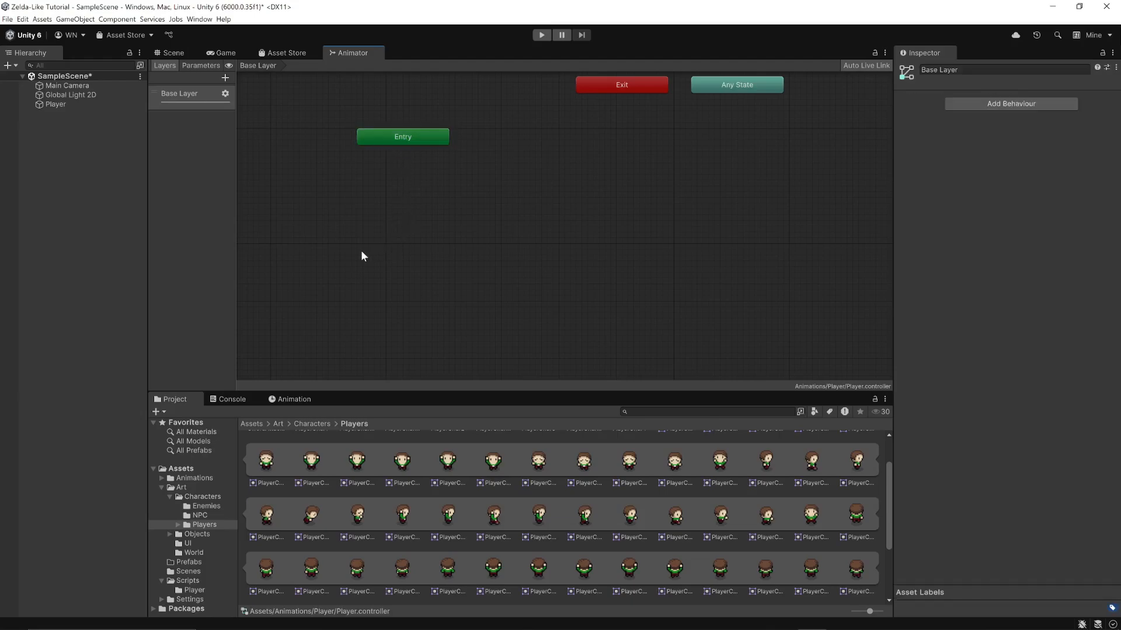
Widen the Animator's side pane and create a state from a new blend tree below Entry in the Base Layer
left_click_drag(236, 171, 296, 173)
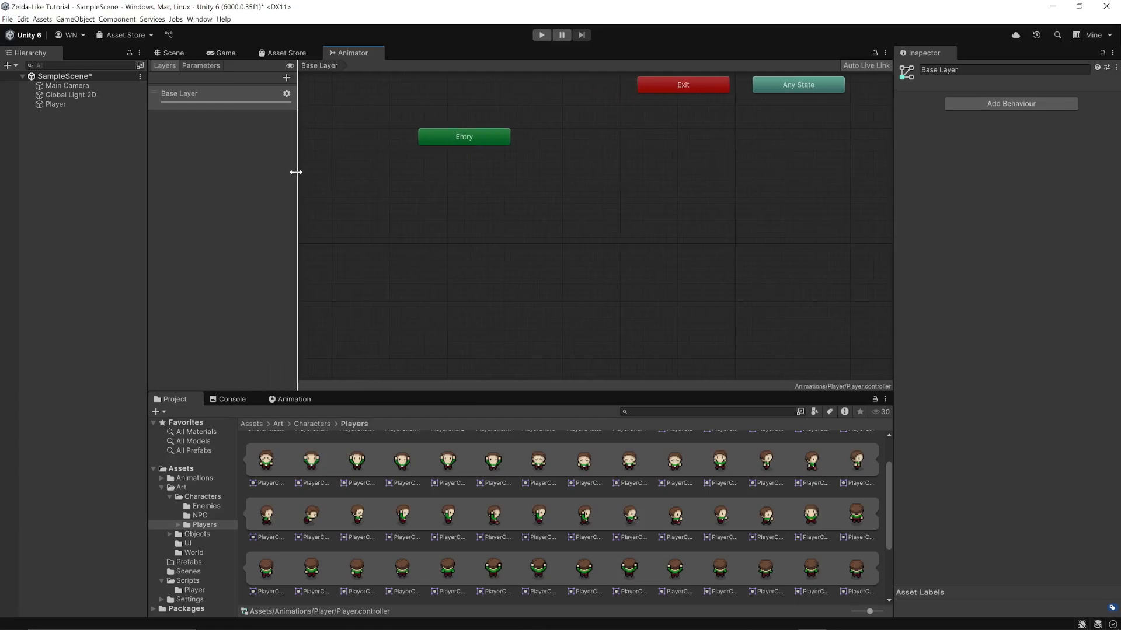
right_click(461, 209)
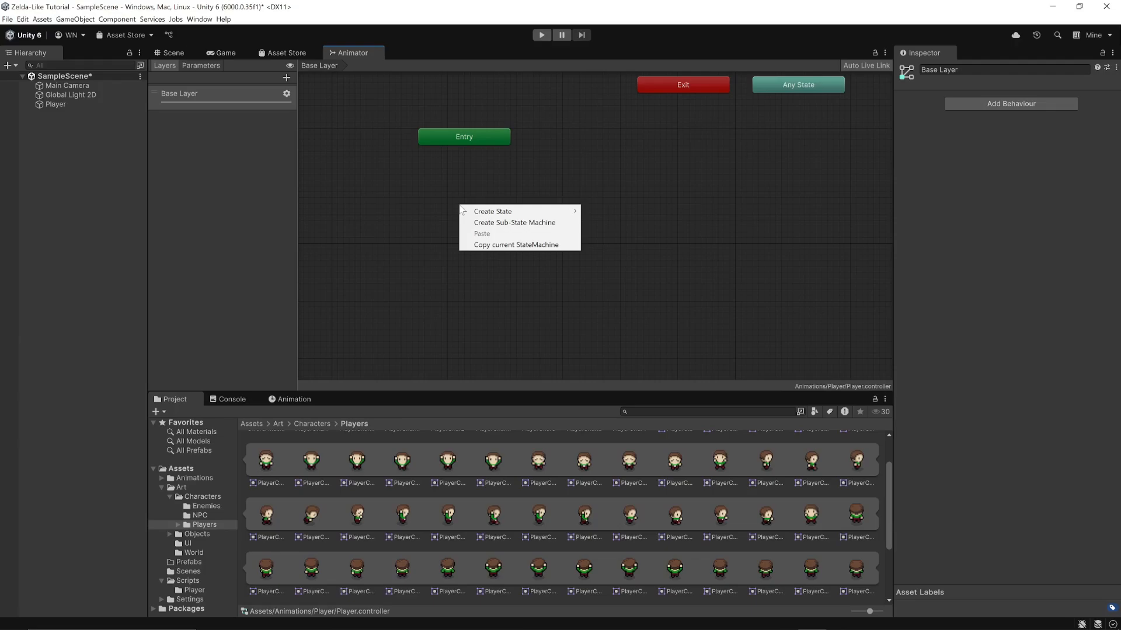
mouse_move(493, 217)
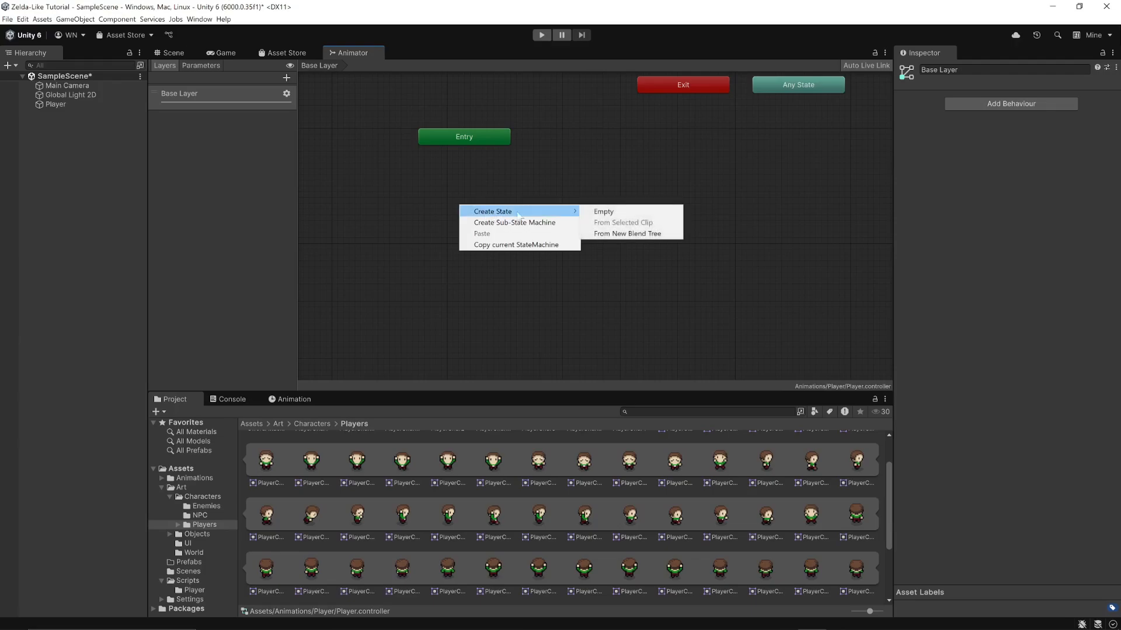
left_click(634, 234)
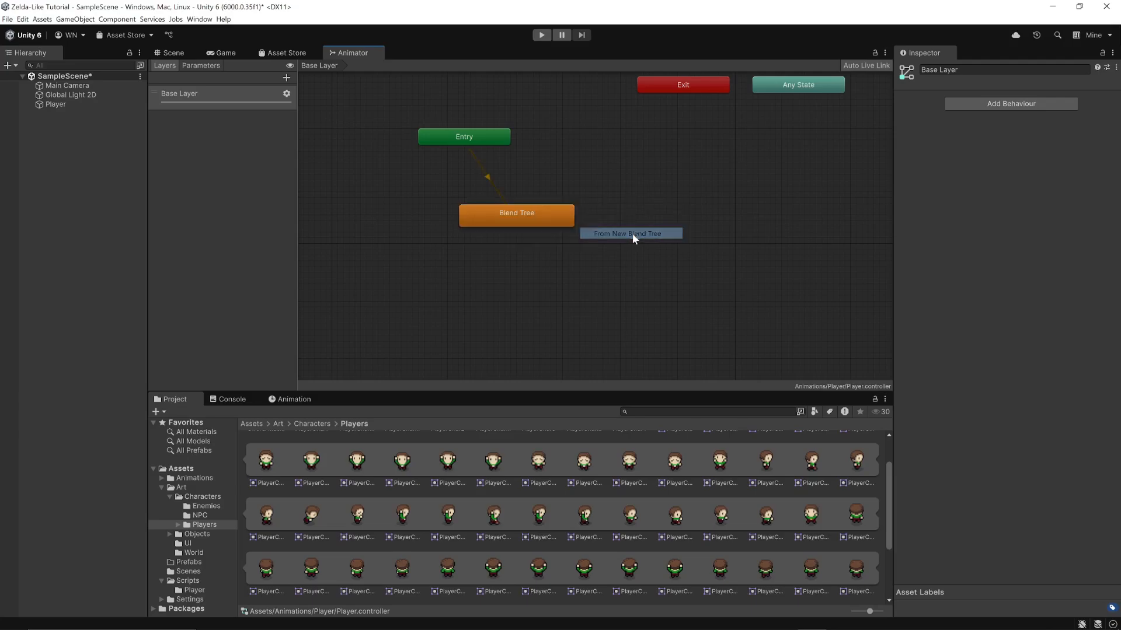
Rename the new blend tree state as Idle Tree and place it directly below the Entry node
left_click(482, 226)
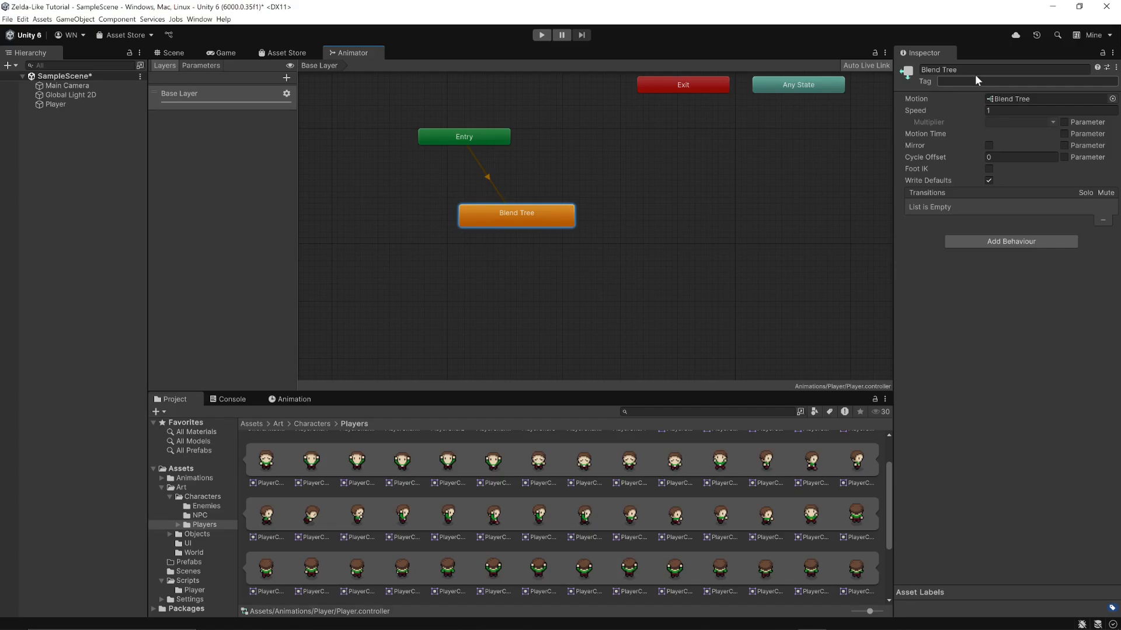
left_click(937, 69)
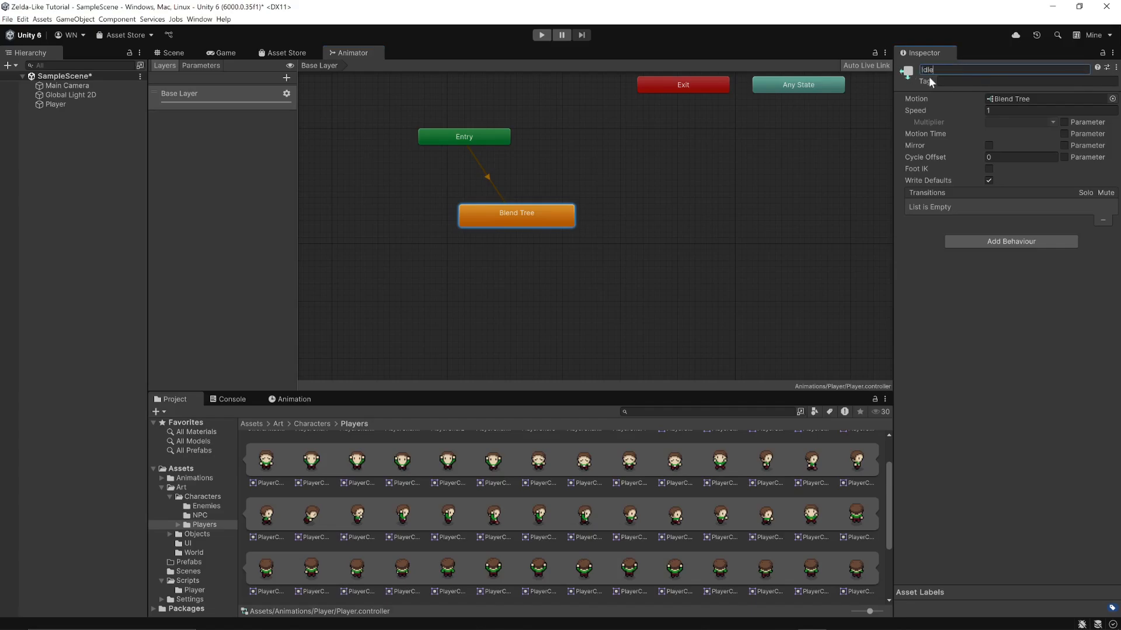
key("Return")
left_click_drag(513, 219, 459, 204)
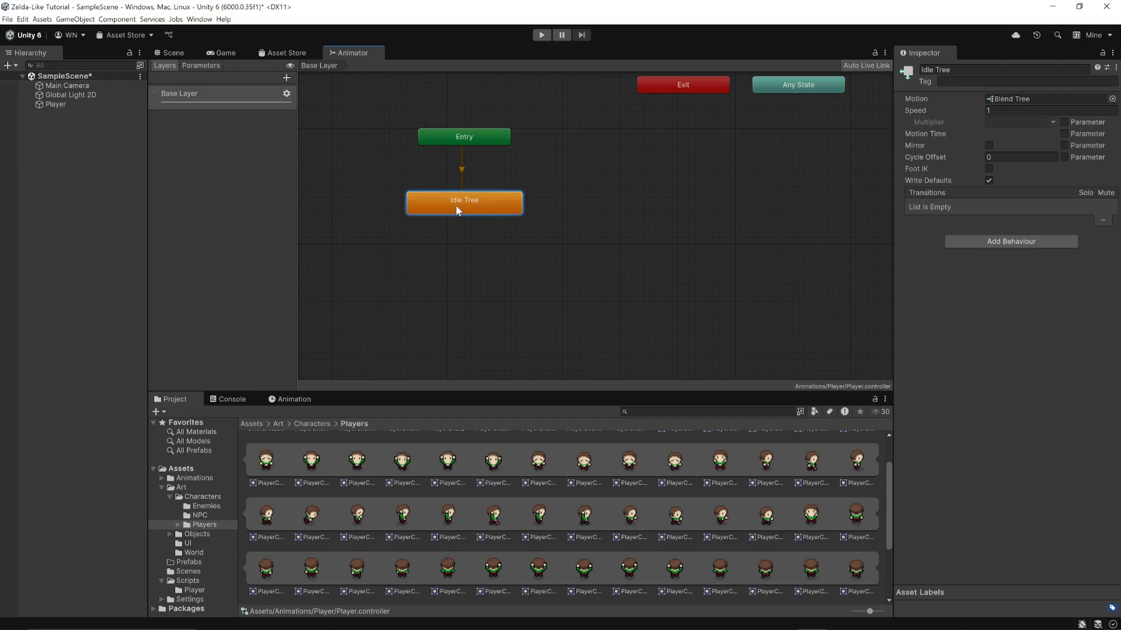
Add two float parameters named moveX and moveY to the Player animator controller
left_click(202, 64)
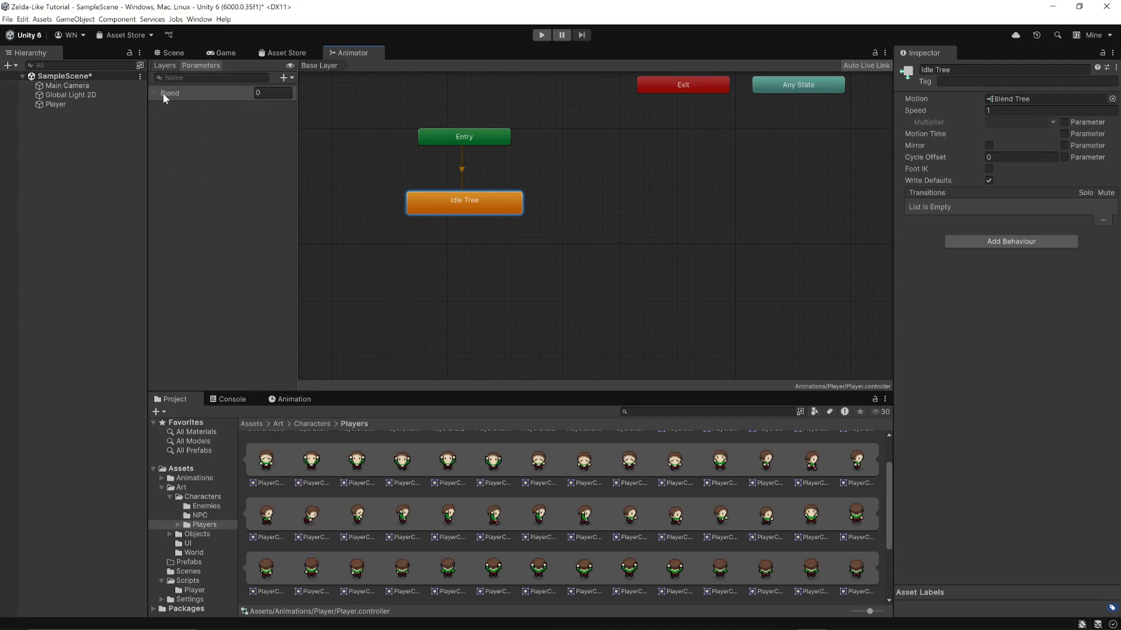
left_click(284, 78)
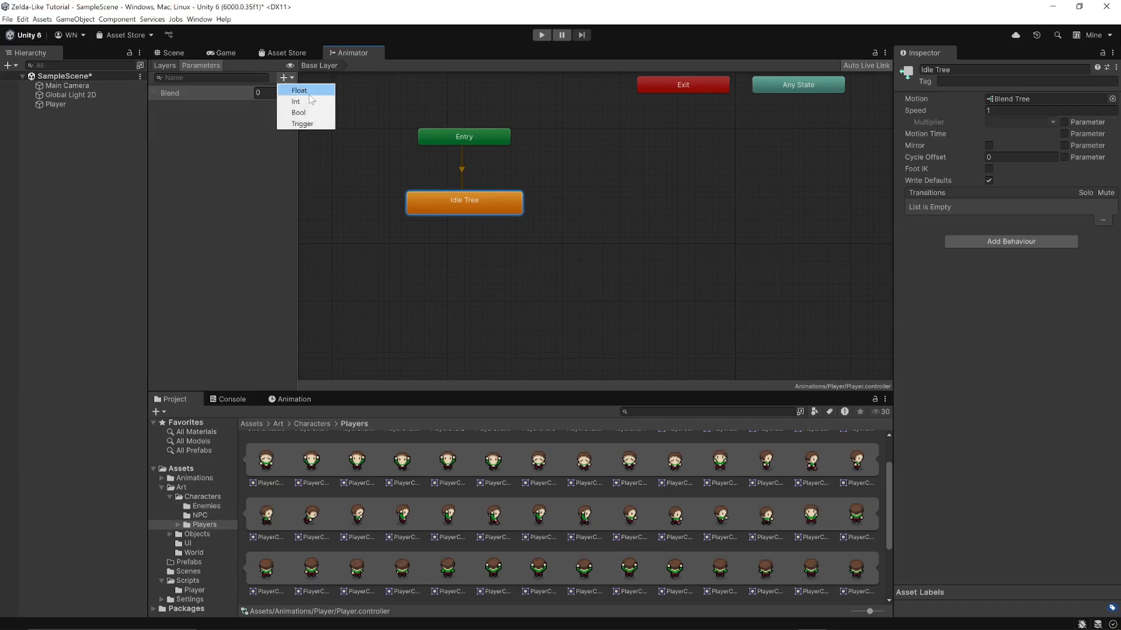
left_click(309, 93)
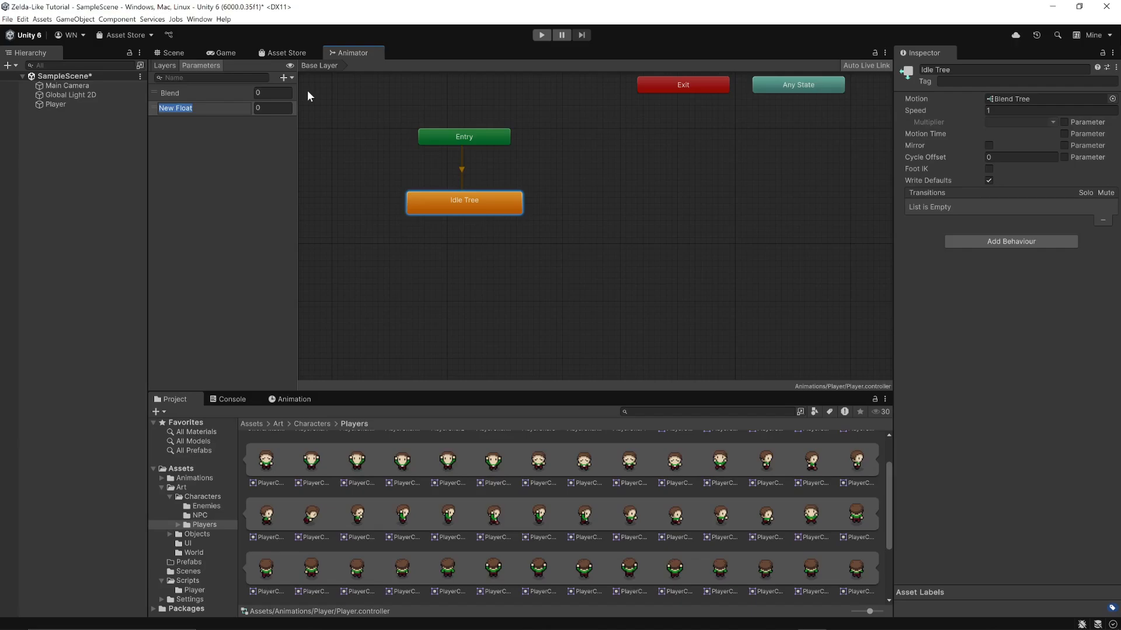
type("moveX")
left_click(244, 149)
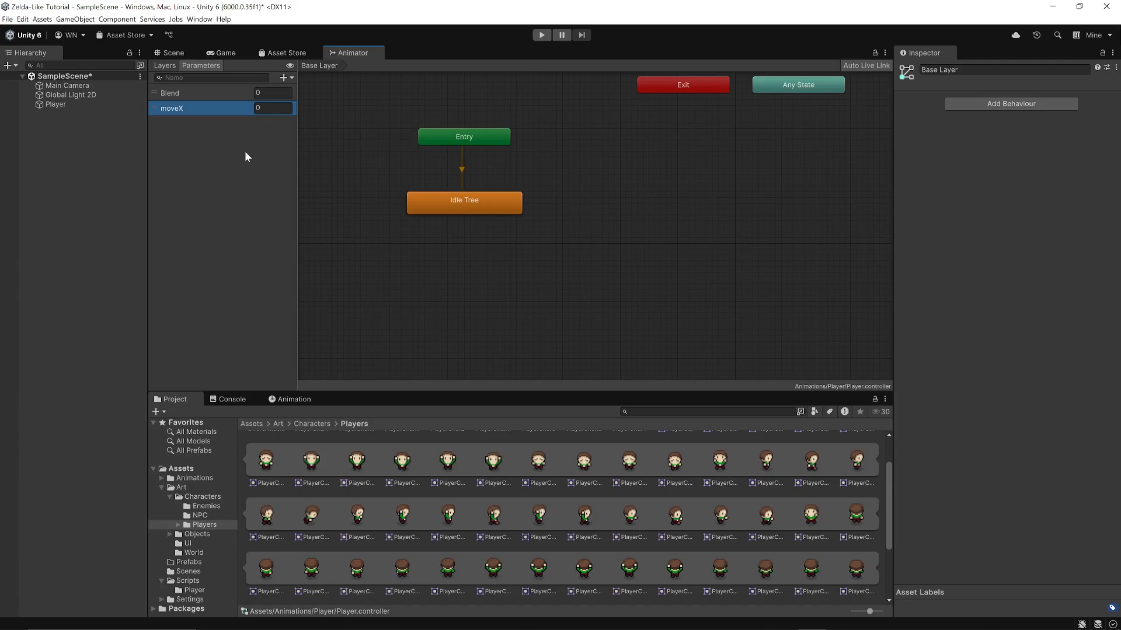
left_click(288, 77)
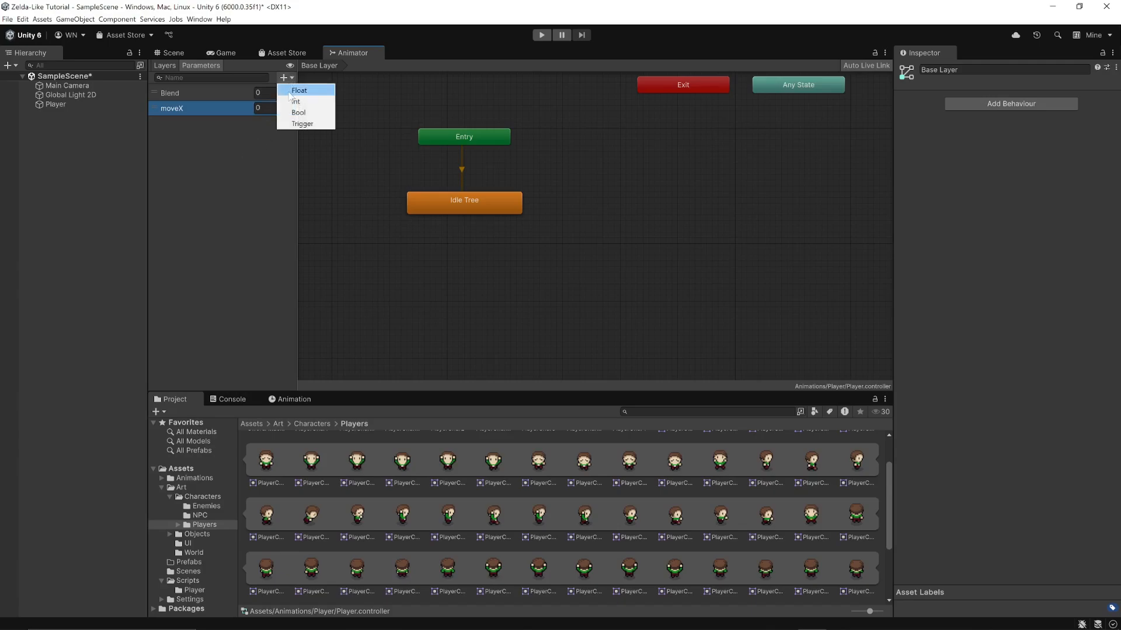
left_click(290, 92)
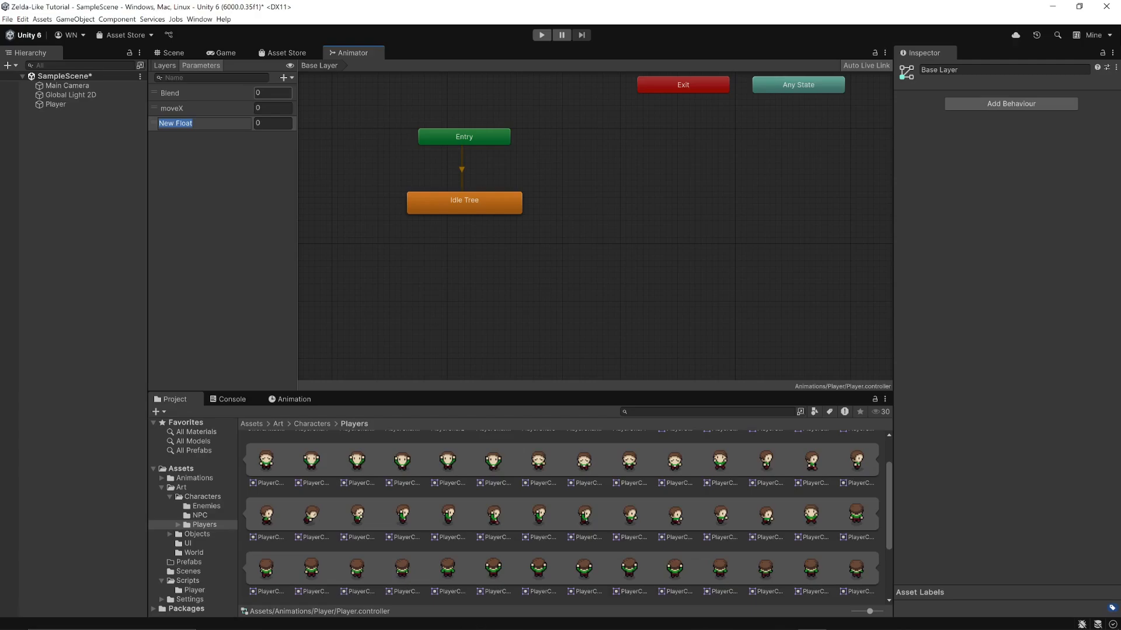
type("moveY")
key("Return")
Add a bool parameter named isMoving to the Player animator controller
left_click(286, 78)
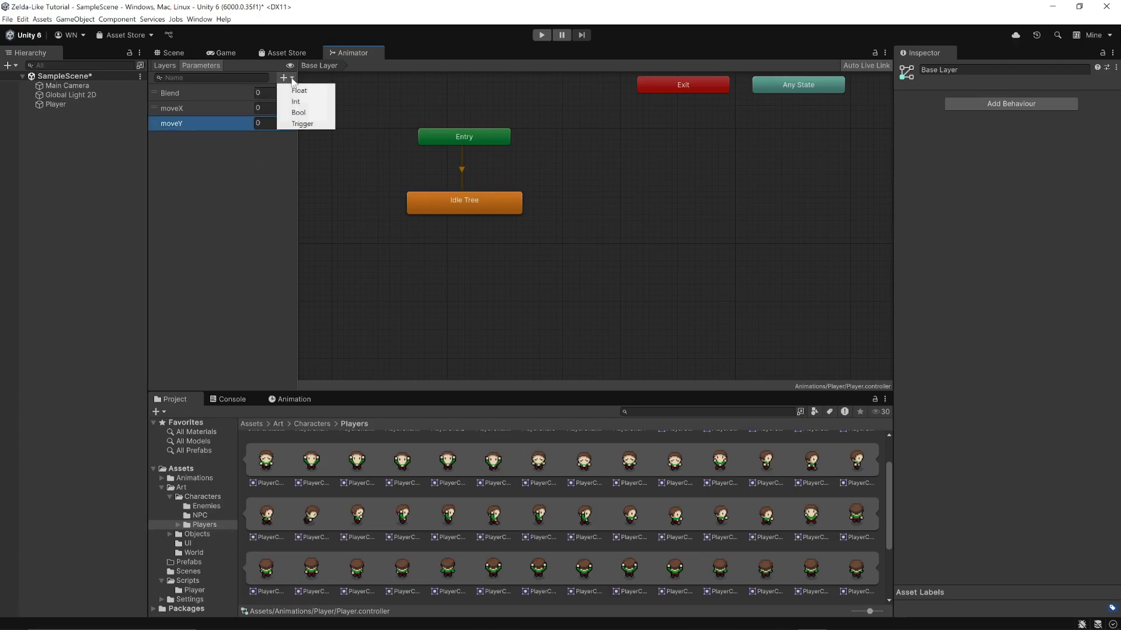
left_click(299, 112)
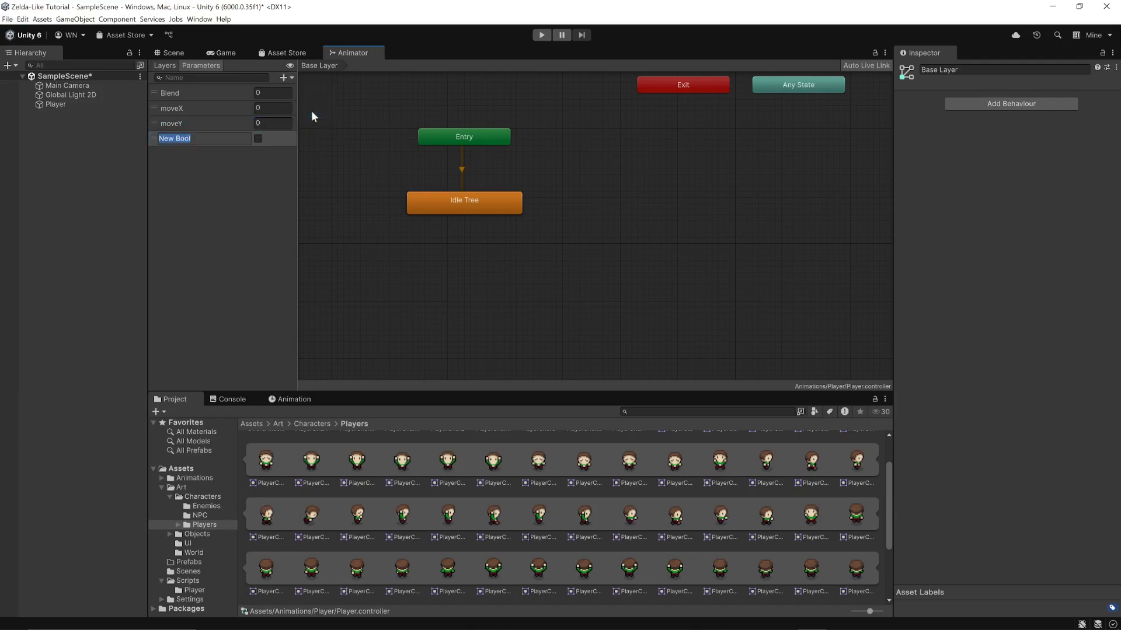
type("isMoving")
key("Return")
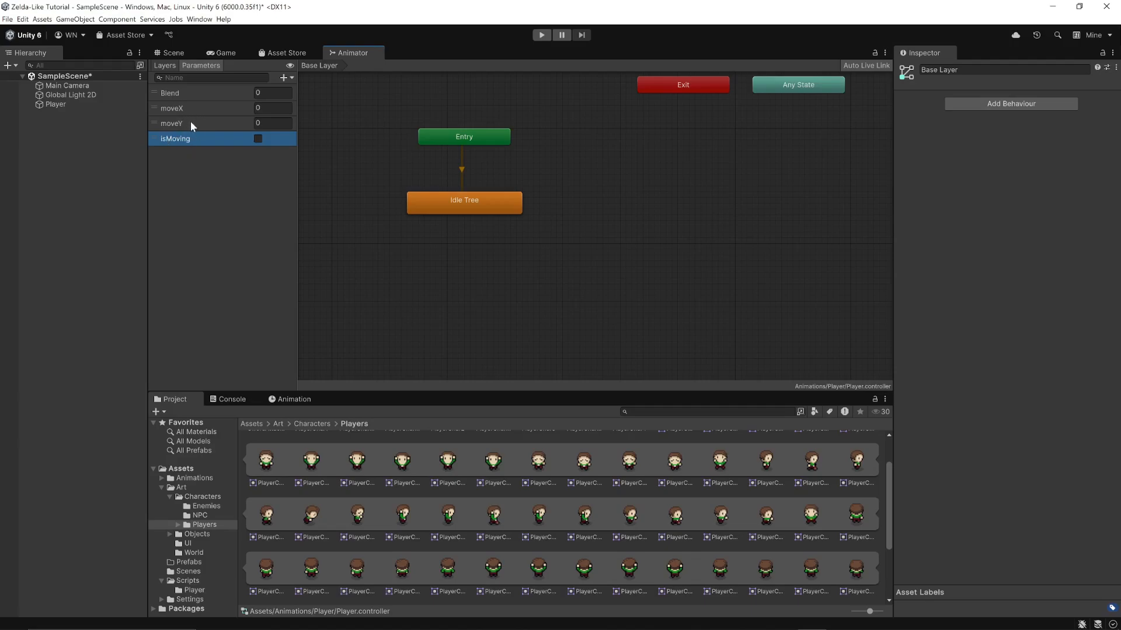
left_click(161, 235)
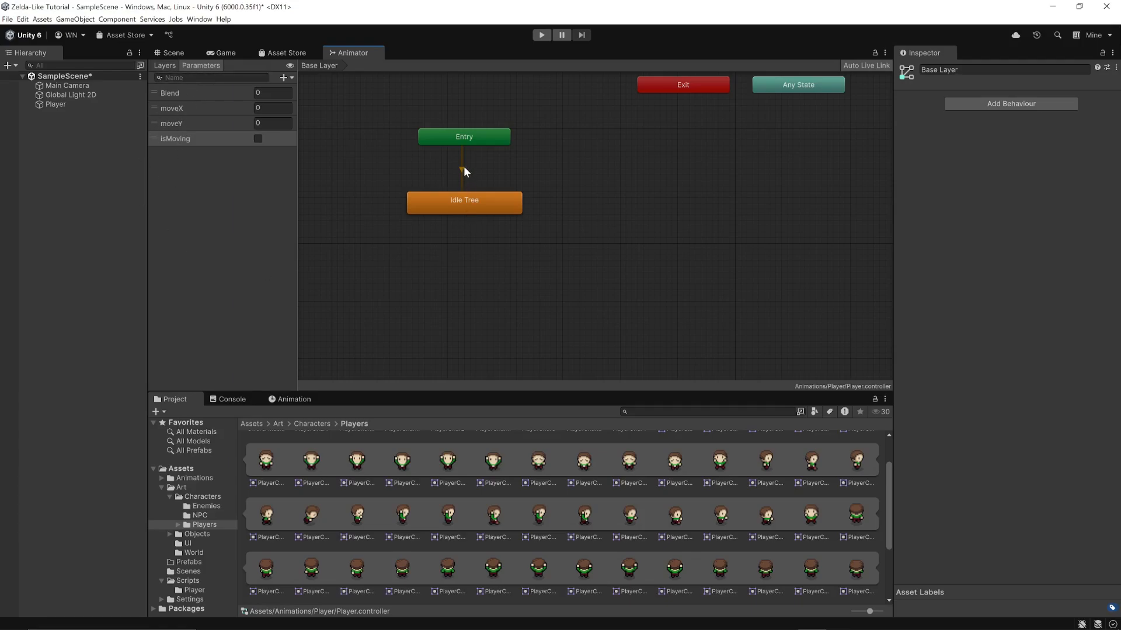
Open the Idle Tree state and set its blend tree's blend type to 2D Simple Directional
left_click(458, 214)
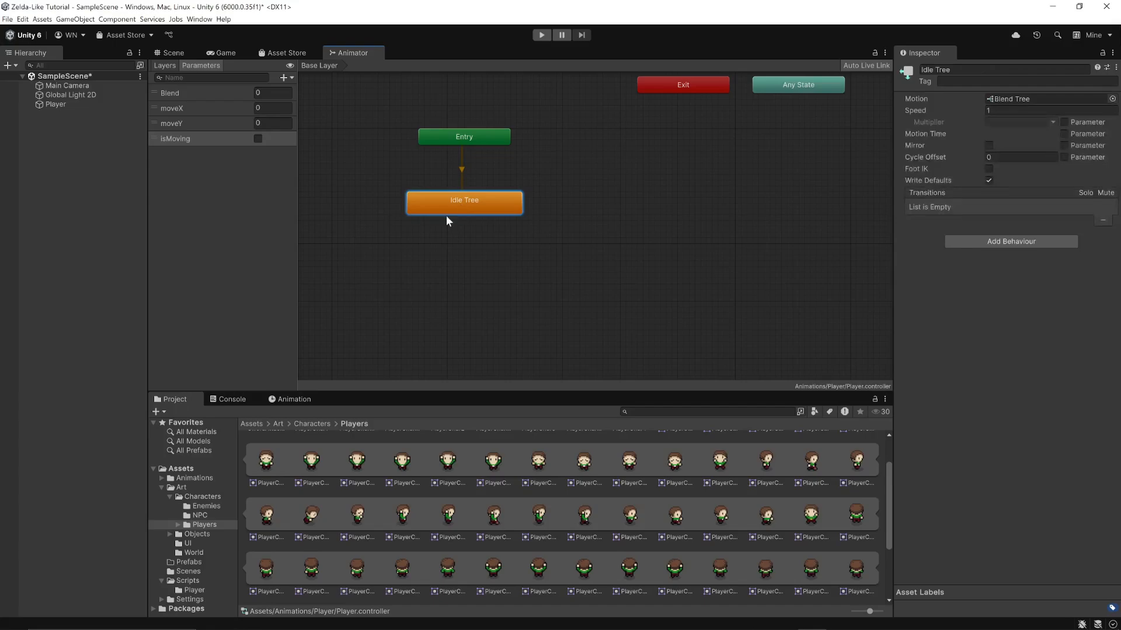
right_click(461, 212)
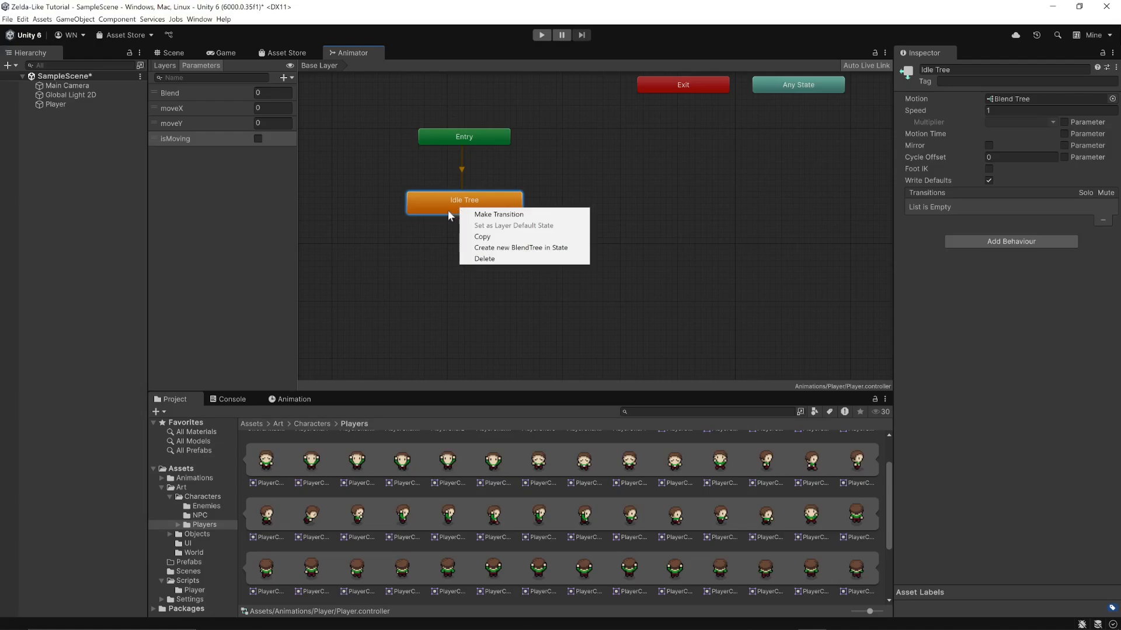
left_click(434, 212)
double_click(457, 205)
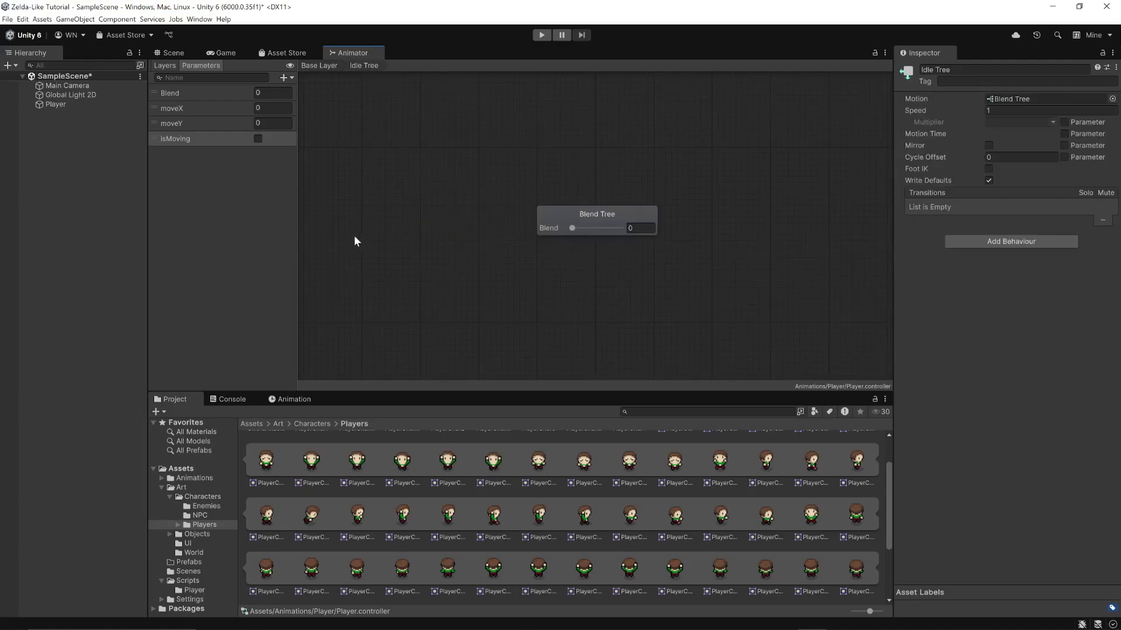
left_click(576, 212)
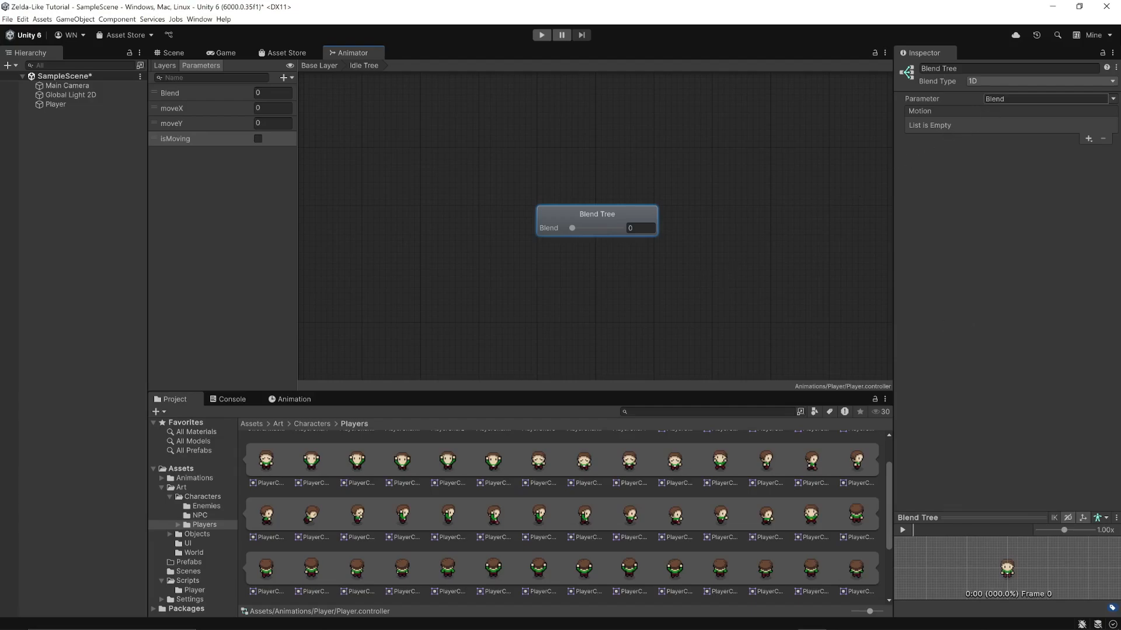
left_click(1000, 80)
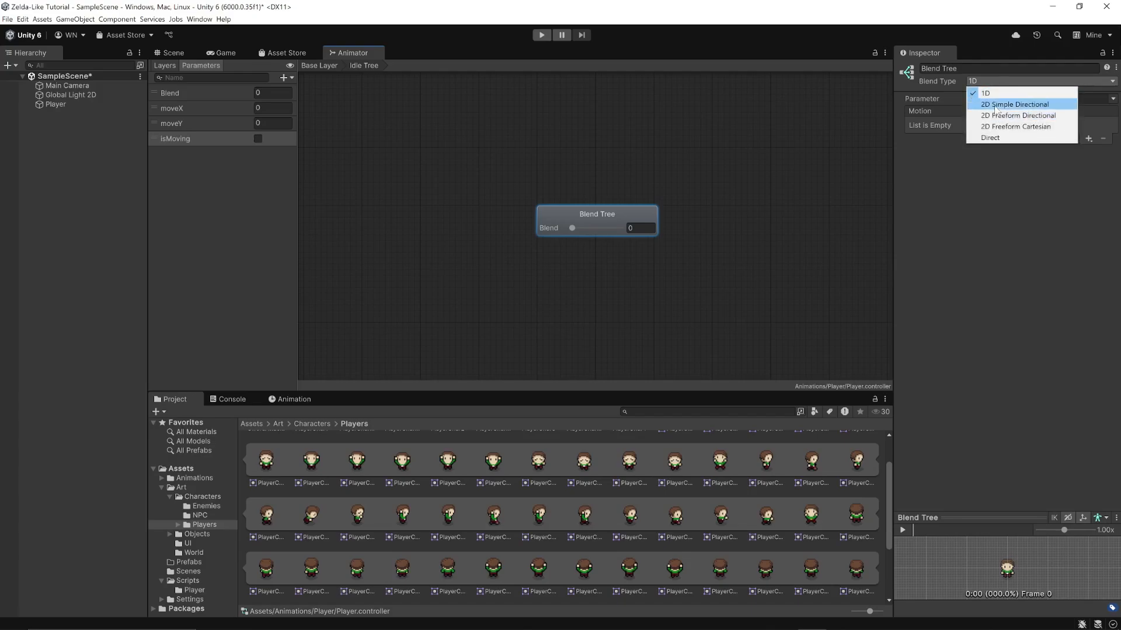
left_click(994, 107)
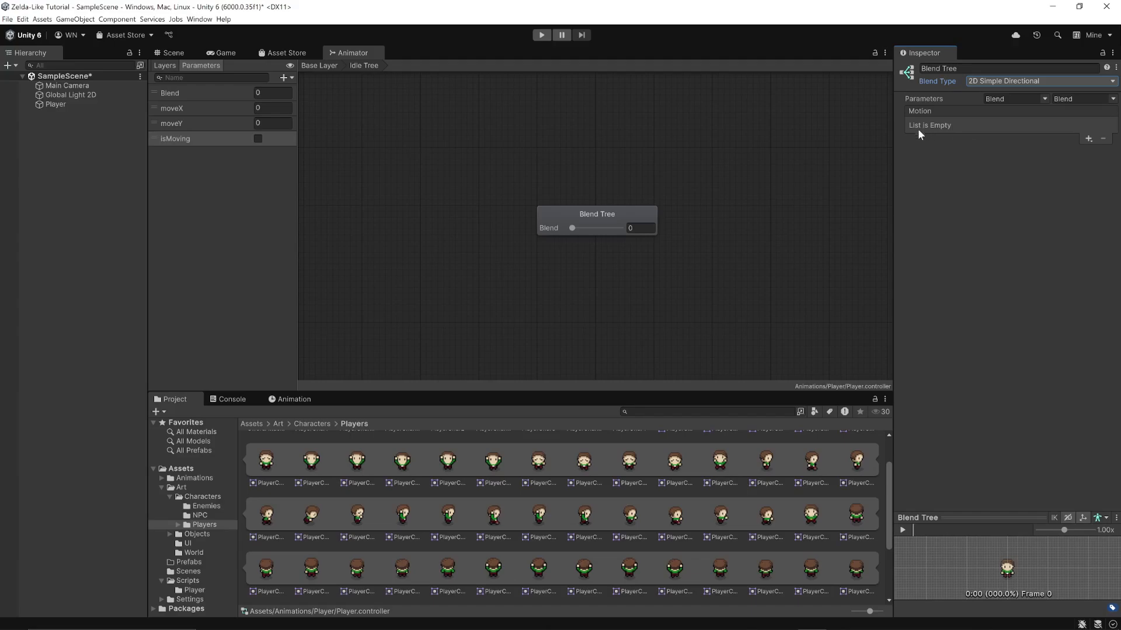
Add a first motion field to the blend tree and assign the idleDown clip to it
left_click(1088, 139)
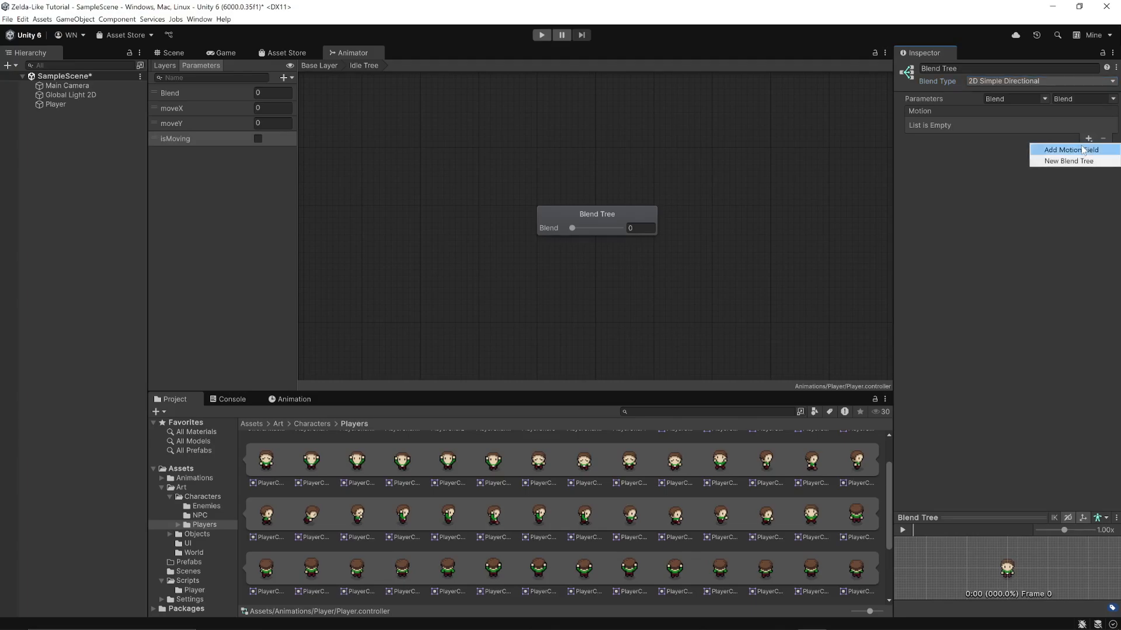
left_click(1080, 150)
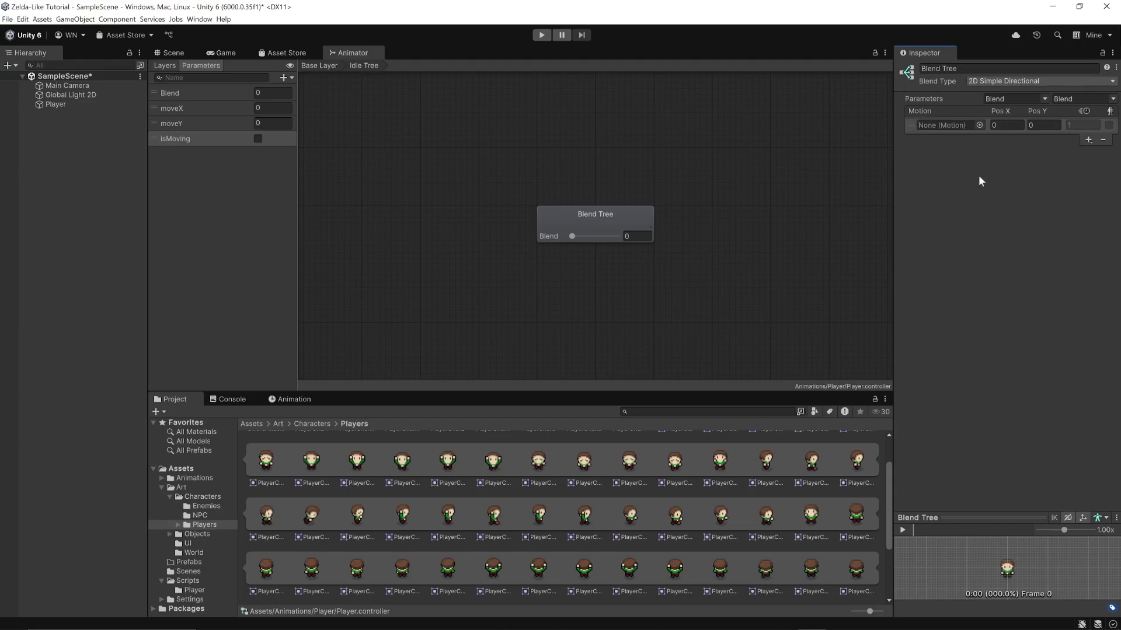
left_click(978, 126)
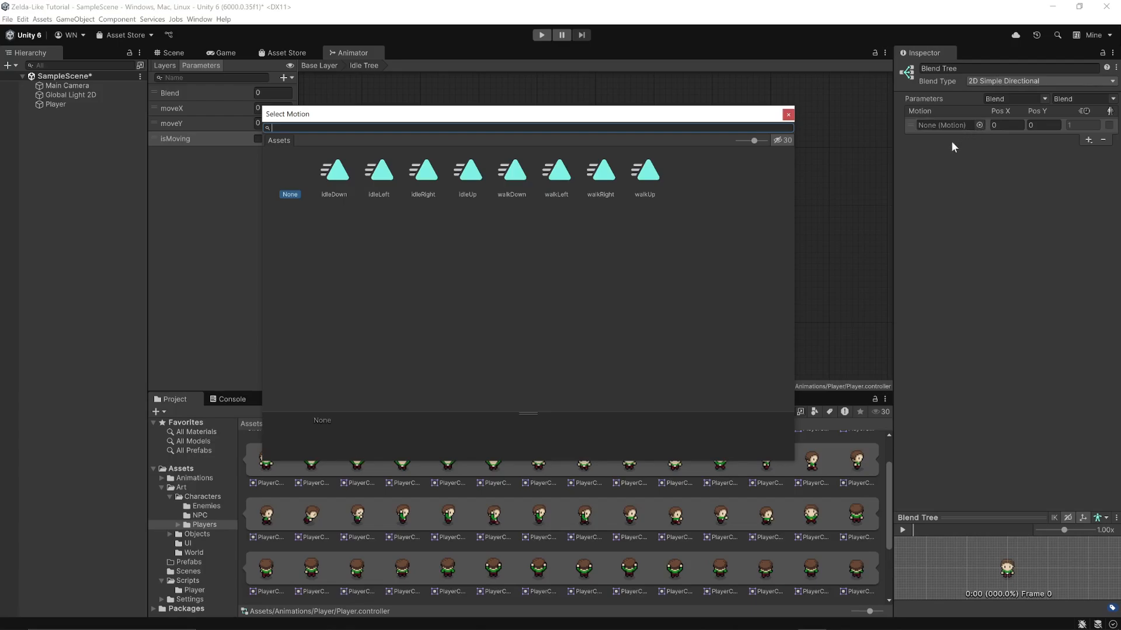
left_click(337, 175)
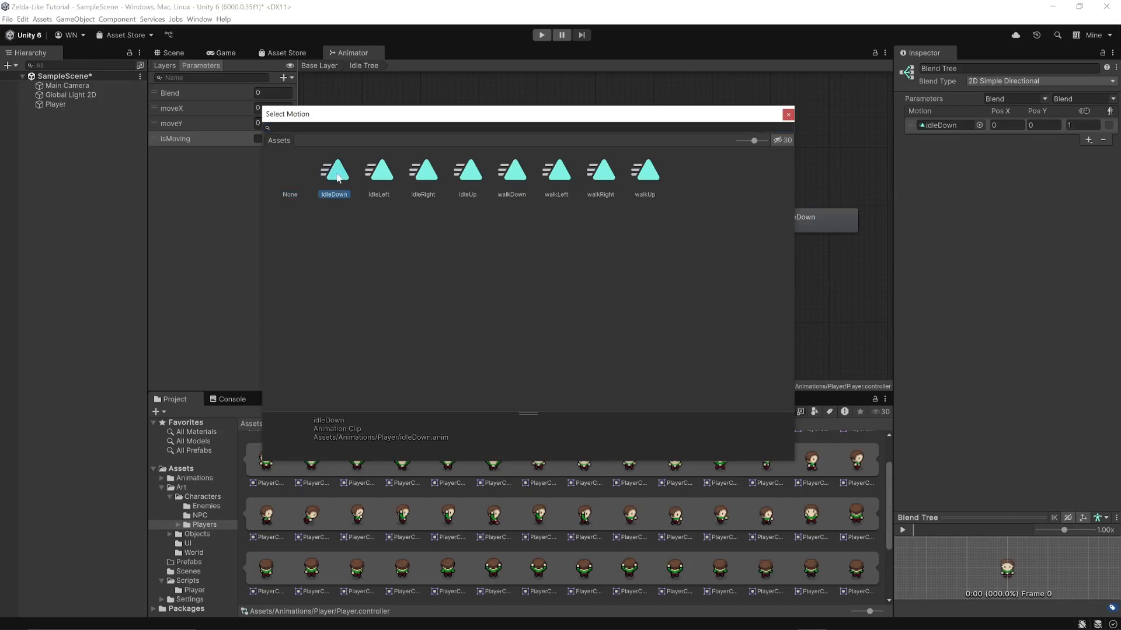
double_click(337, 174)
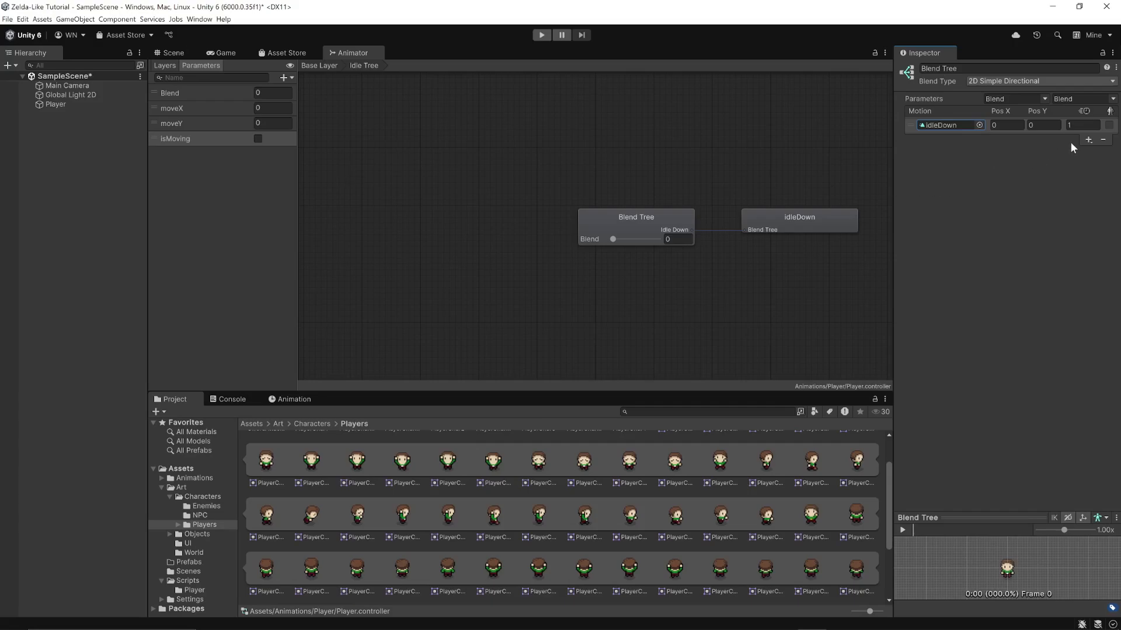
Add two more motion fields to the blend tree and assign the idleLeft and idleRight clips to them
left_click(1087, 140)
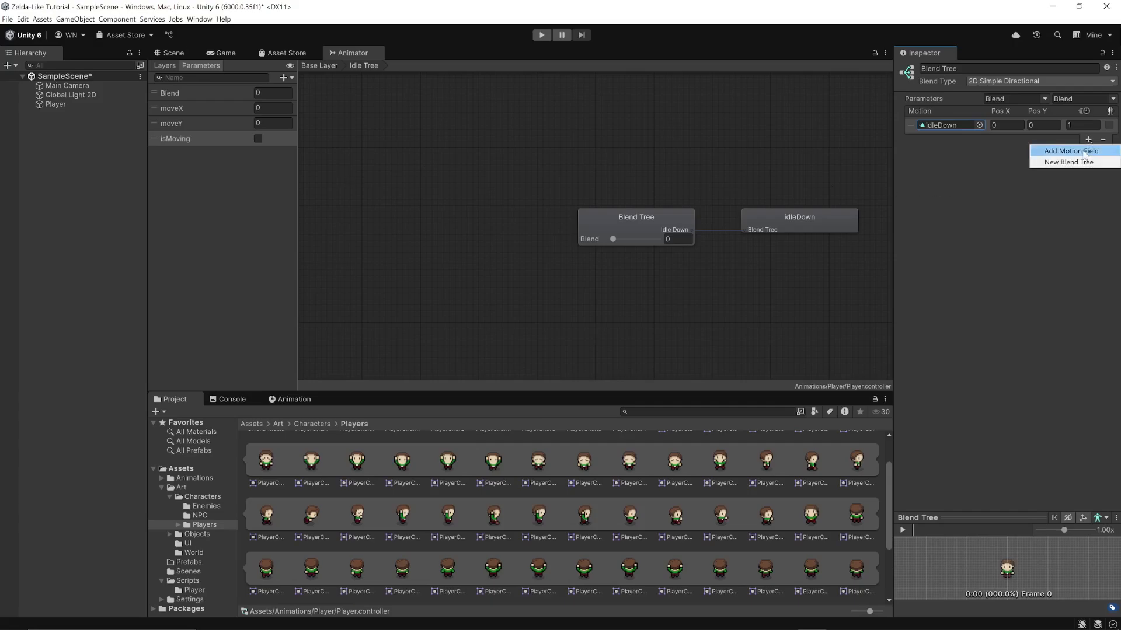
left_click(1083, 151)
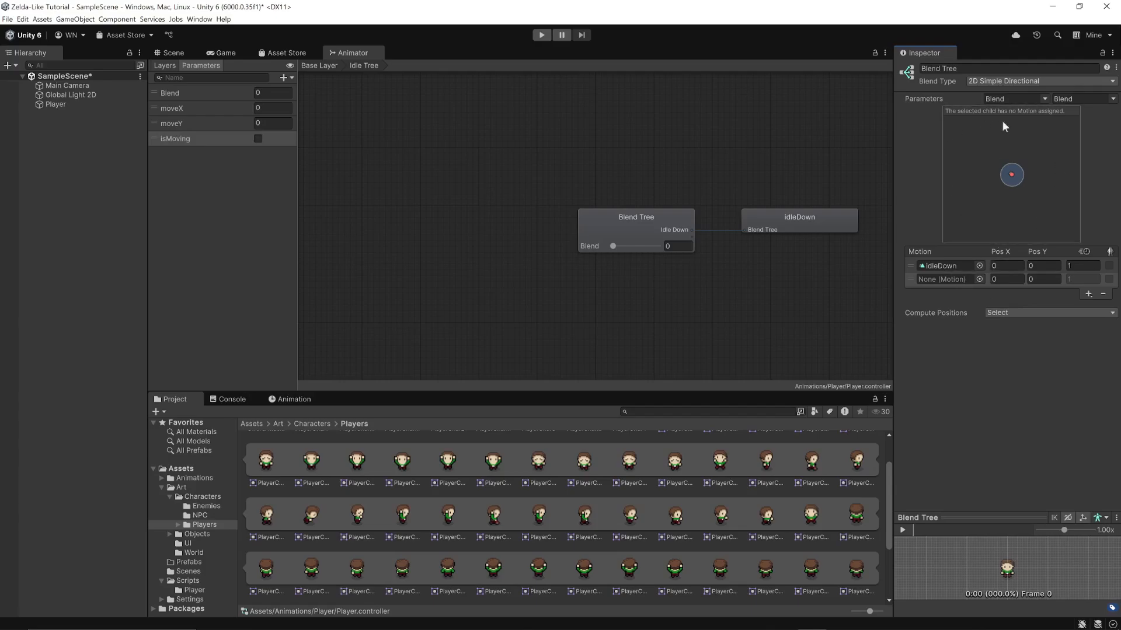
left_click(978, 279)
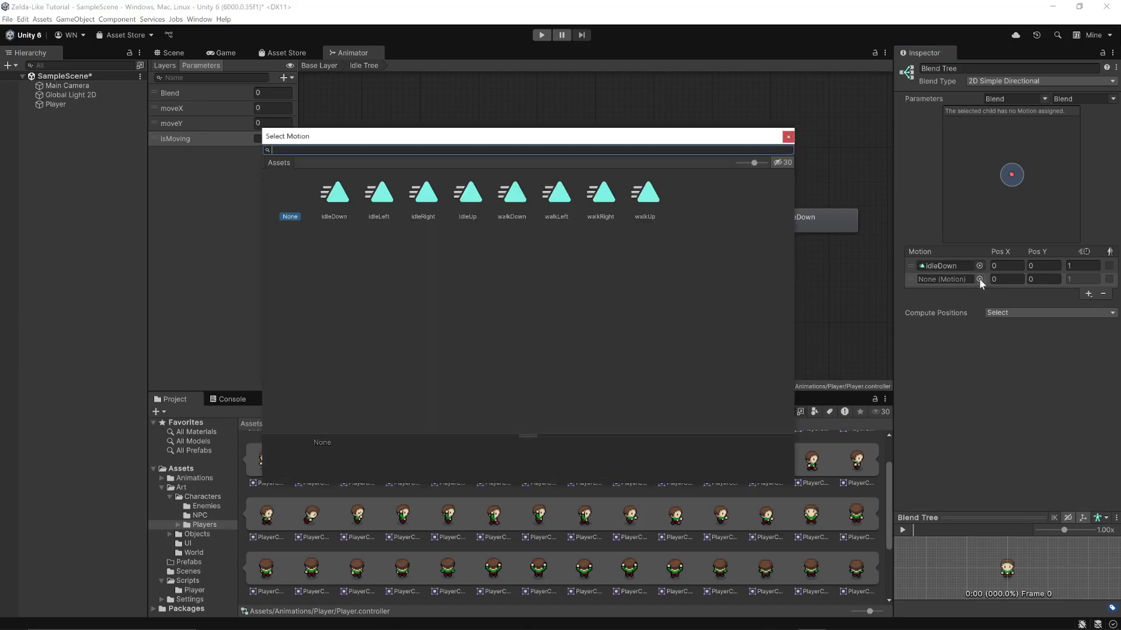
double_click(387, 201)
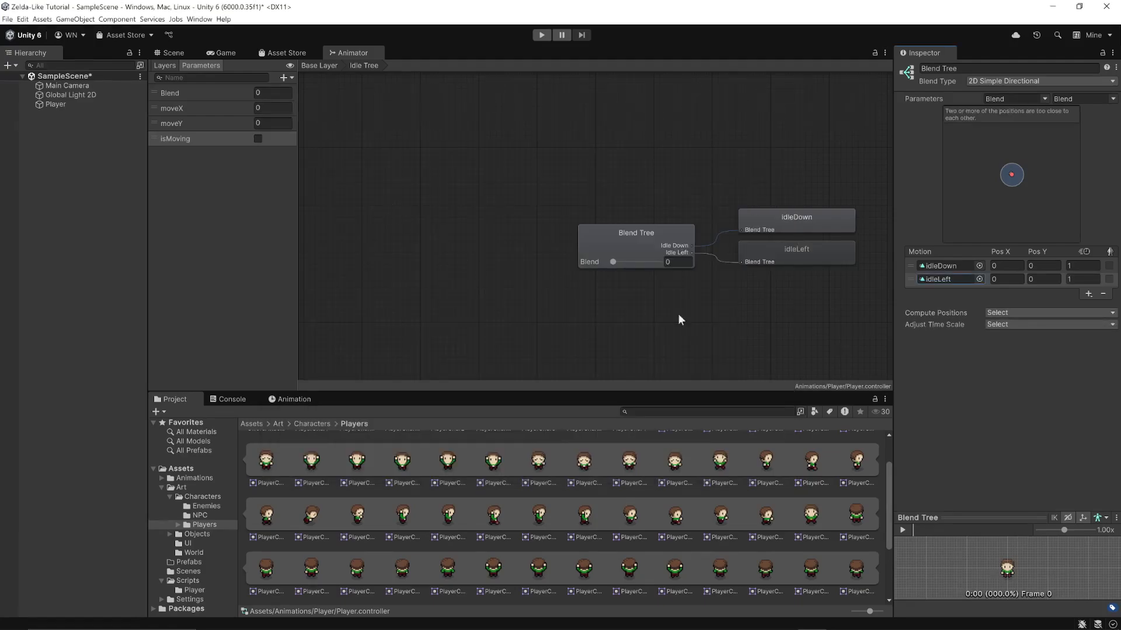
left_click(1088, 295)
left_click(1035, 306)
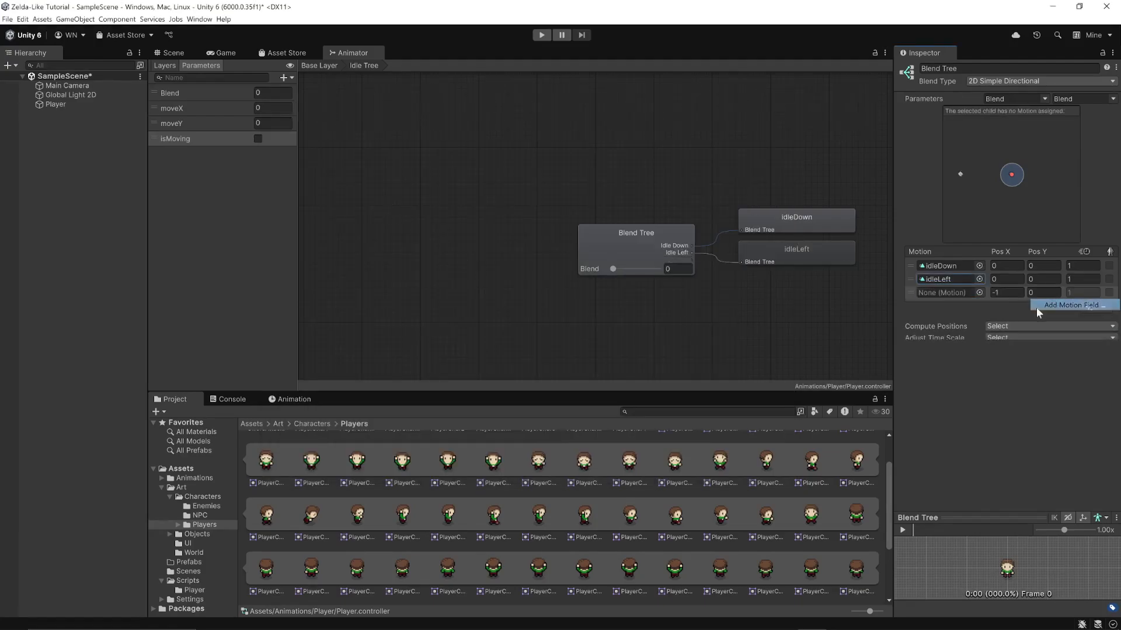
left_click(980, 293)
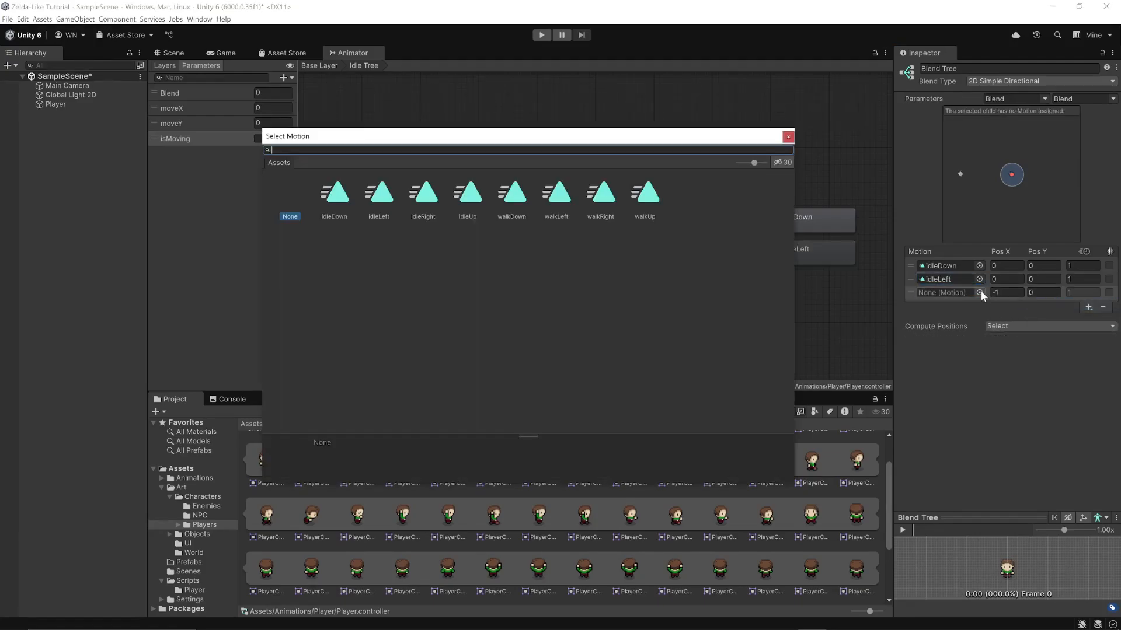
double_click(429, 199)
Add a fourth motion field to the blend tree, assign the idleUp clip to it and move it above idleRight
left_click(1089, 307)
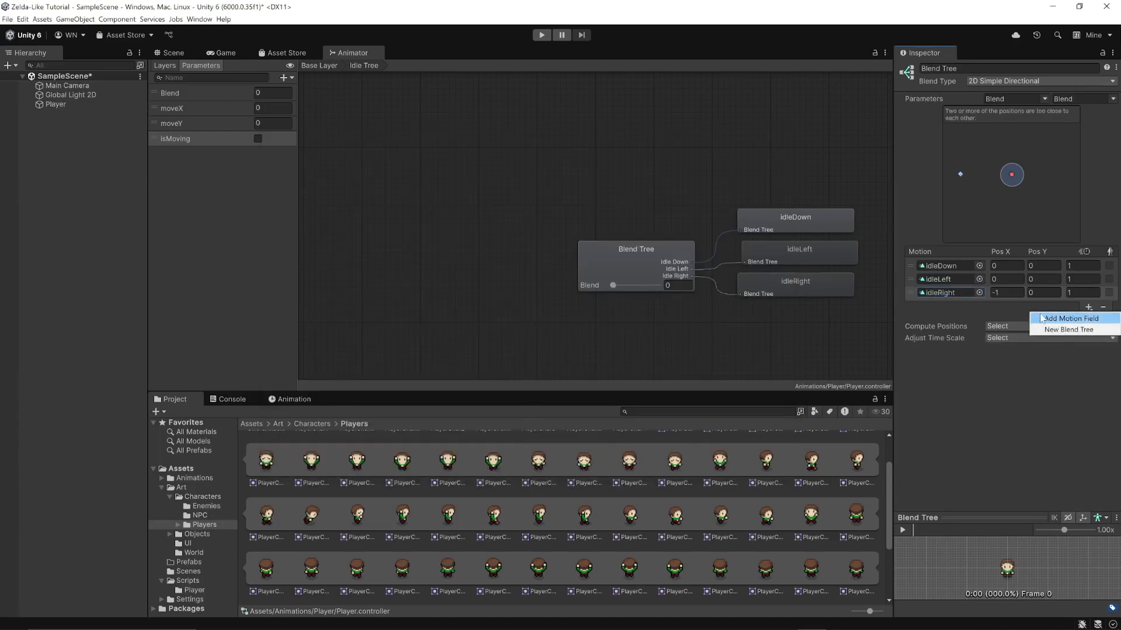
left_click(1041, 319)
left_click(980, 306)
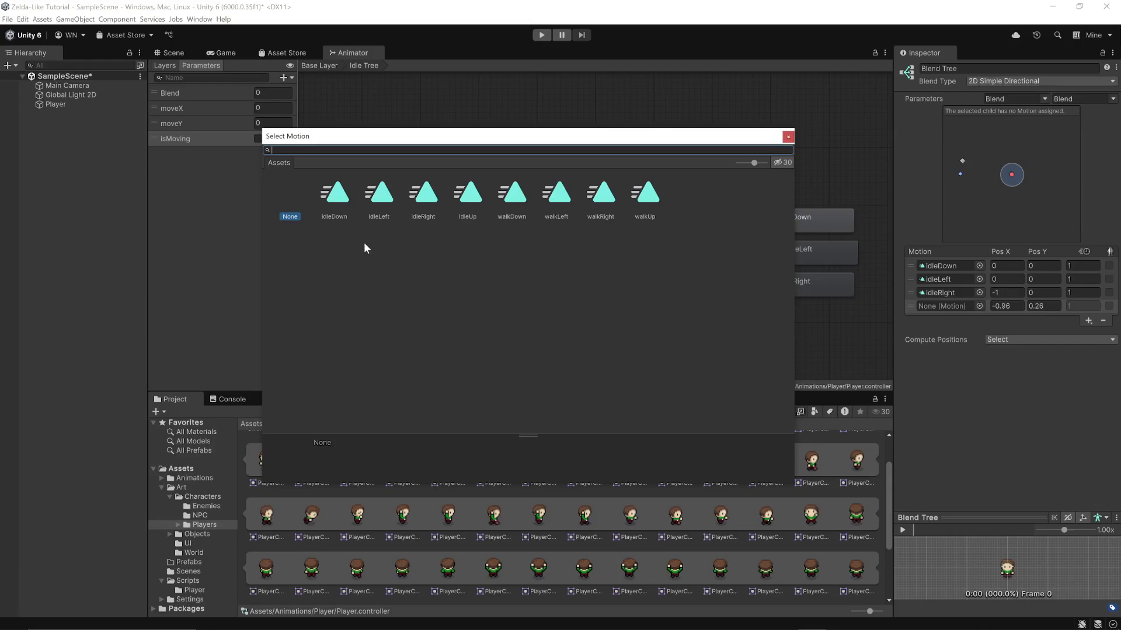
double_click(478, 199)
left_click_drag(911, 306, 910, 289)
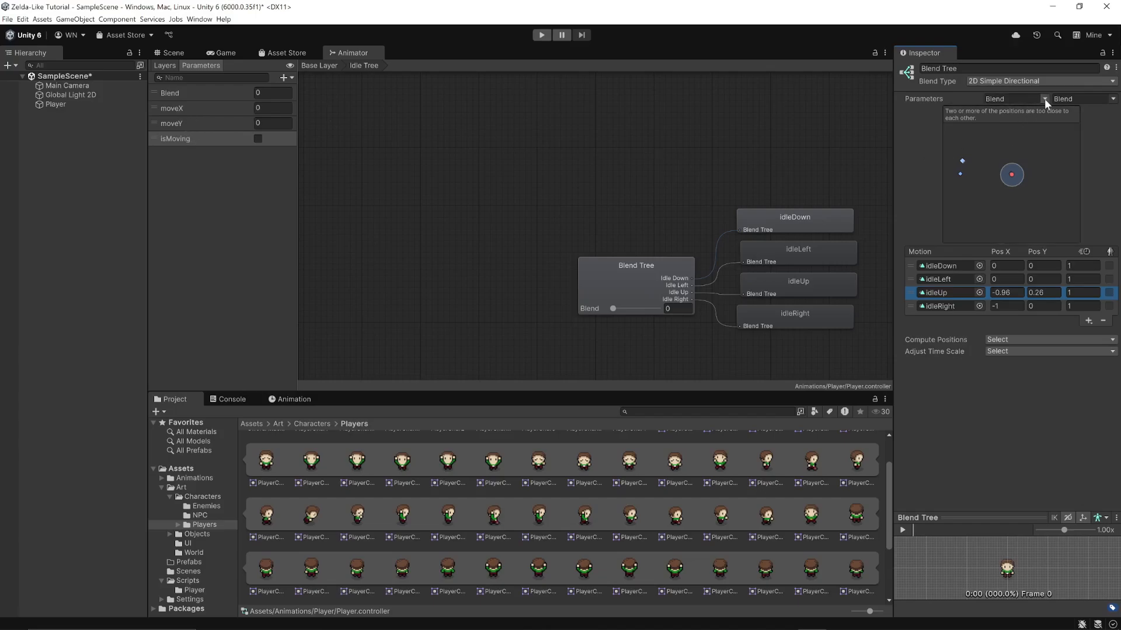
Set the Idle Tree blend tree's two blend parameters to moveX and moveY
left_click(1061, 99)
left_click(1060, 122)
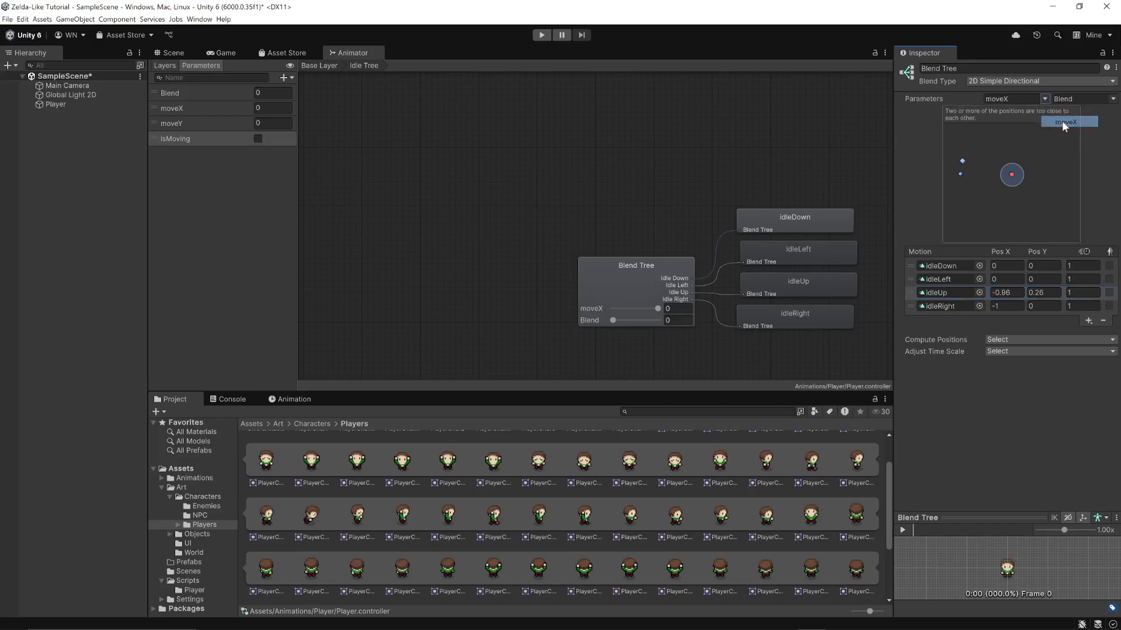
left_click(1113, 99)
left_click(1089, 133)
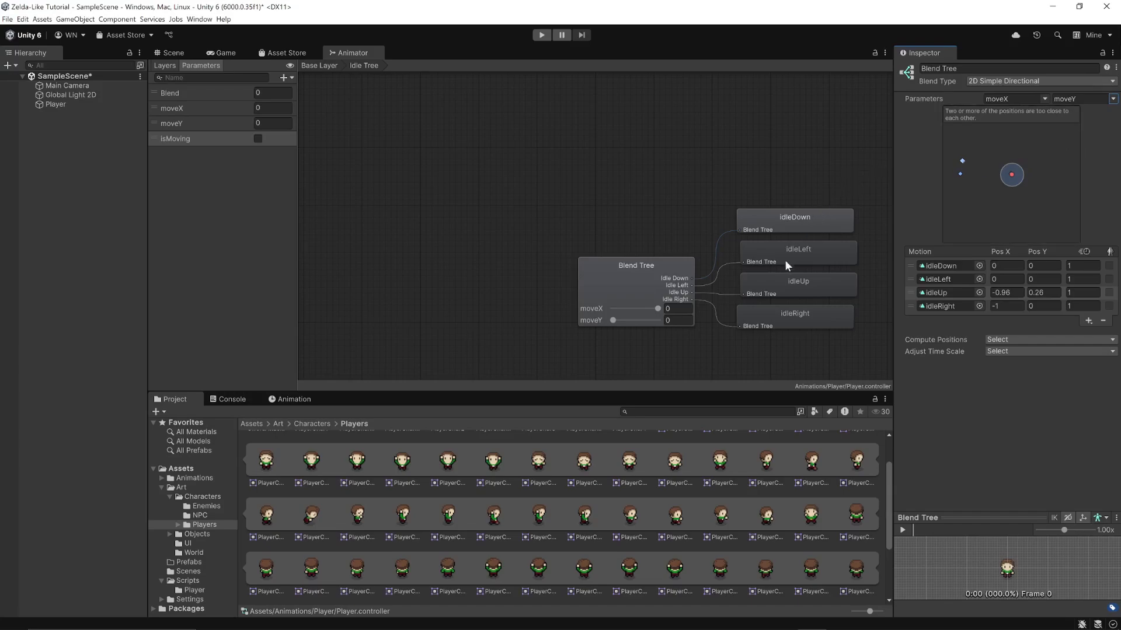
left_click(994, 265)
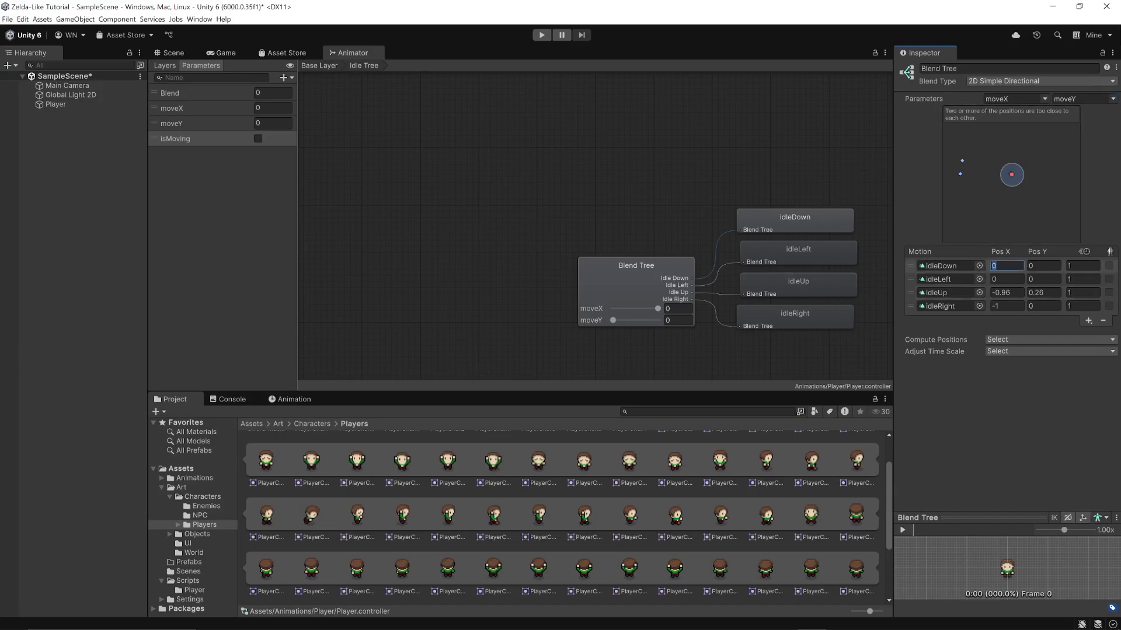
key("Tab")
left_click(1002, 266)
type("1")
key("Tab")
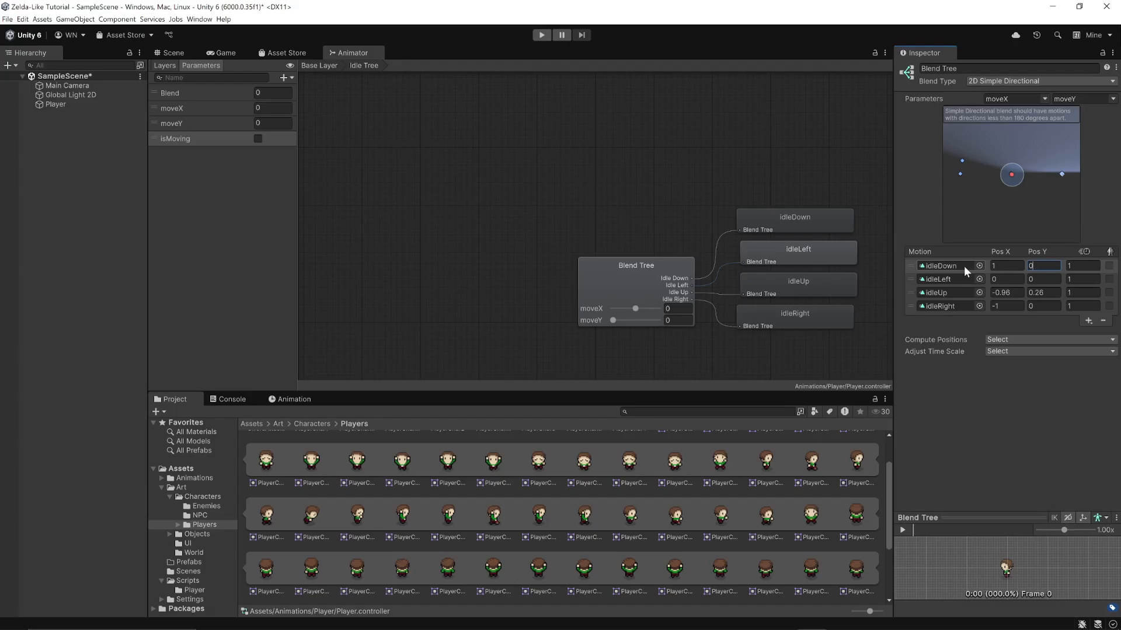
Set the idleDown motion's position to X 0 and Y -1
left_click(1003, 266)
type("0")
key("Tab")
type("1")
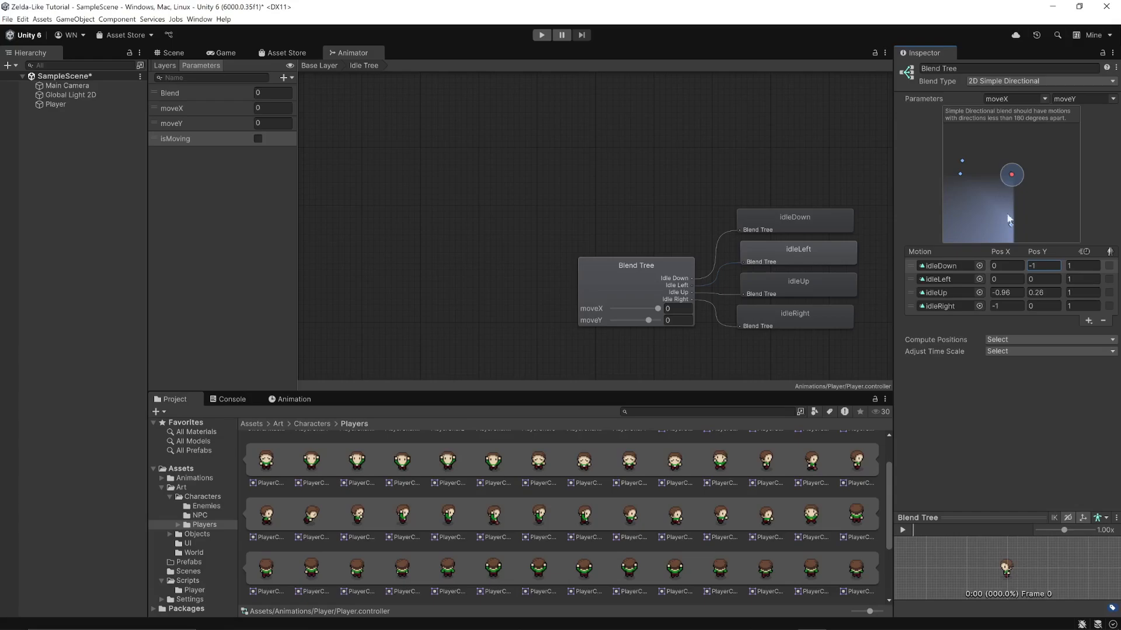
Set the idleLeft motion's Pos X to -1
left_click(1000, 276)
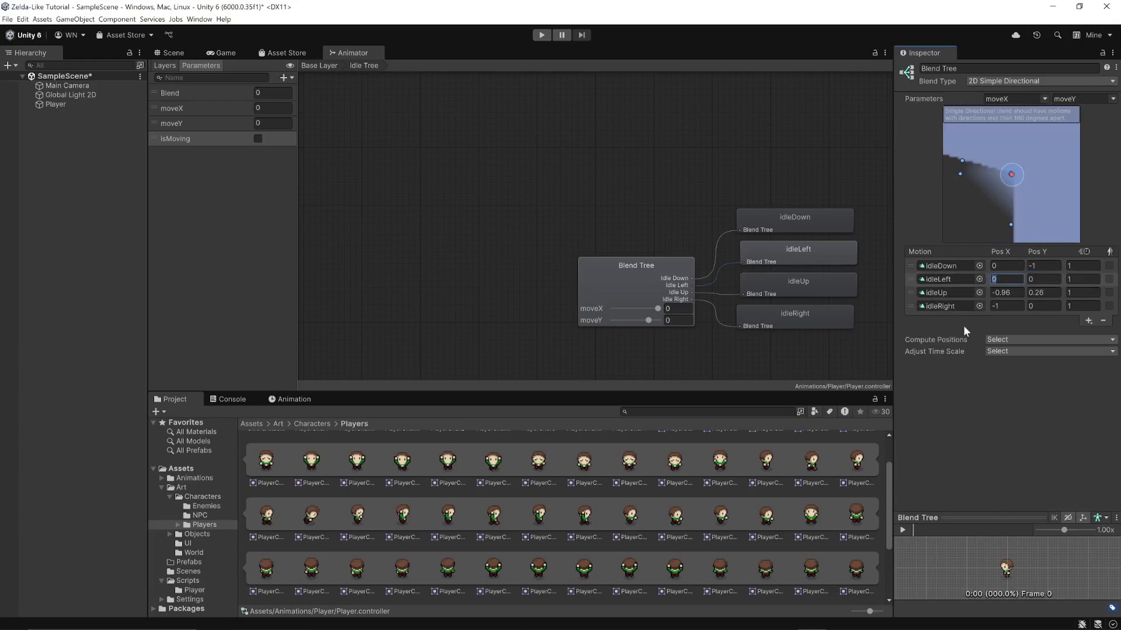
type("1")
key("Tab")
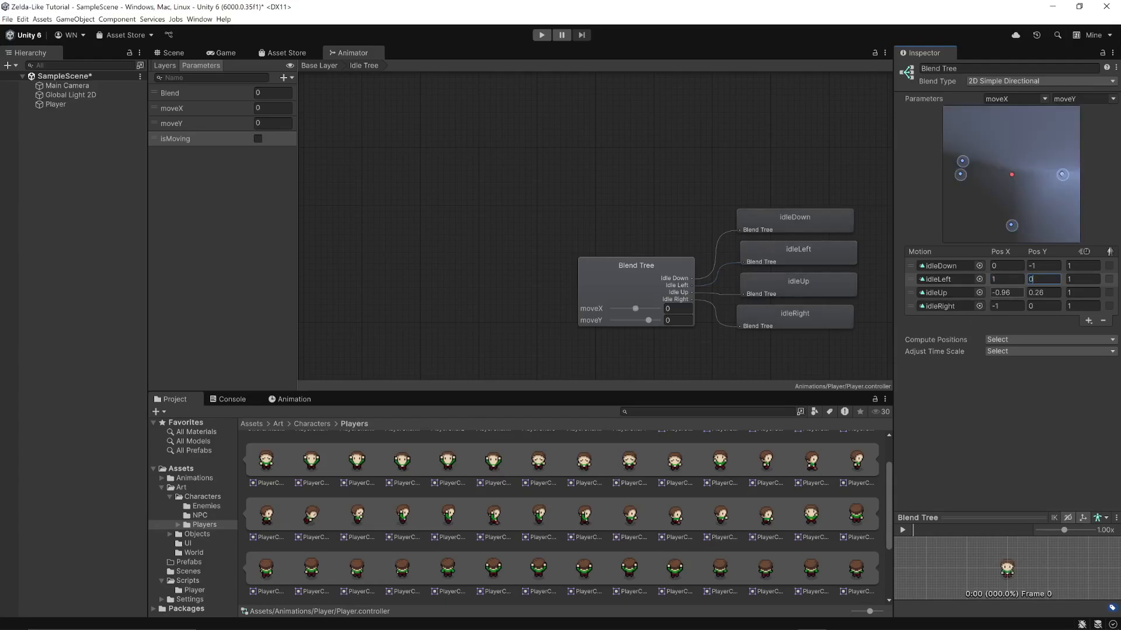
key("shift+Tab")
type("-")
key("Tab")
Set the idleUp motion's position to X 0 and Y 1, and the idleRight motion's Pos X to 1
left_click(1003, 293)
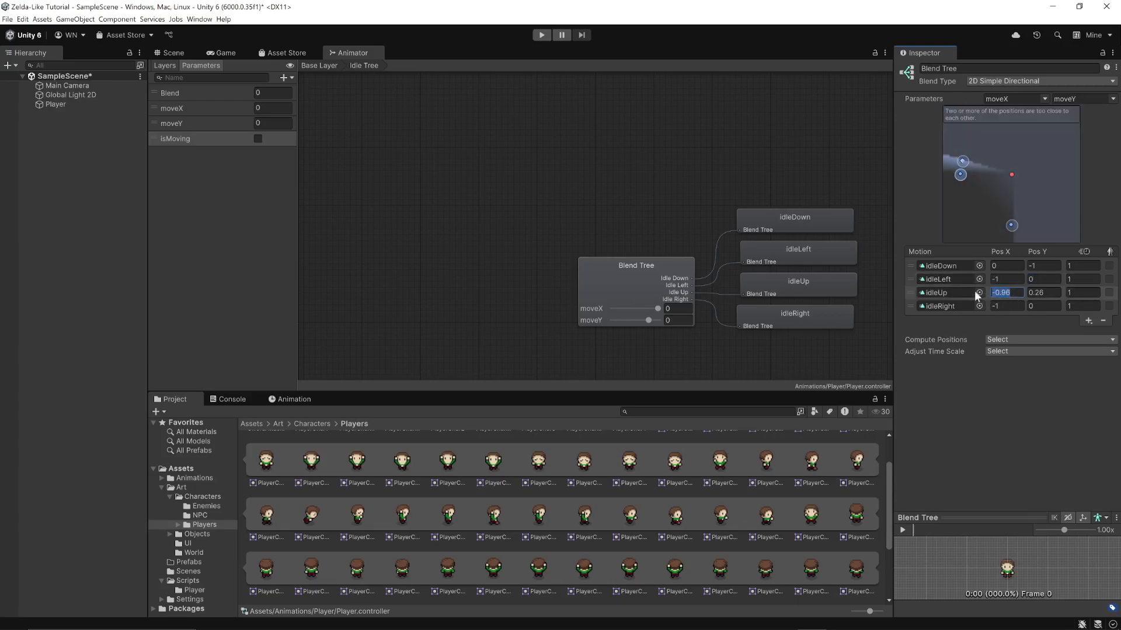
type("0")
key("Tab")
type("1")
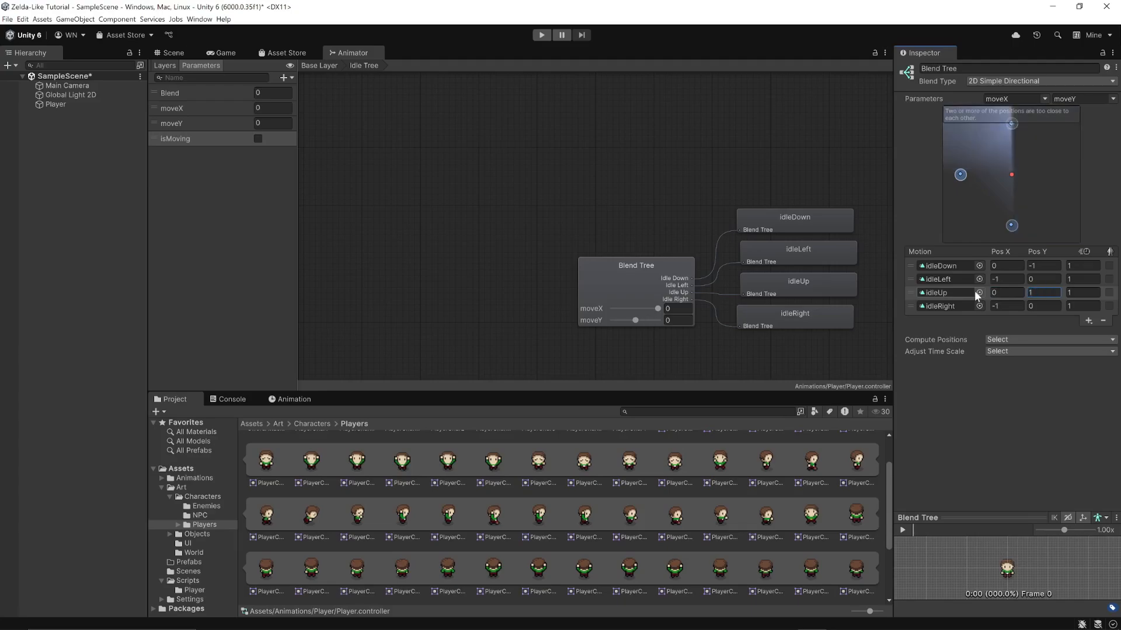
left_click_drag(1013, 305, 977, 305)
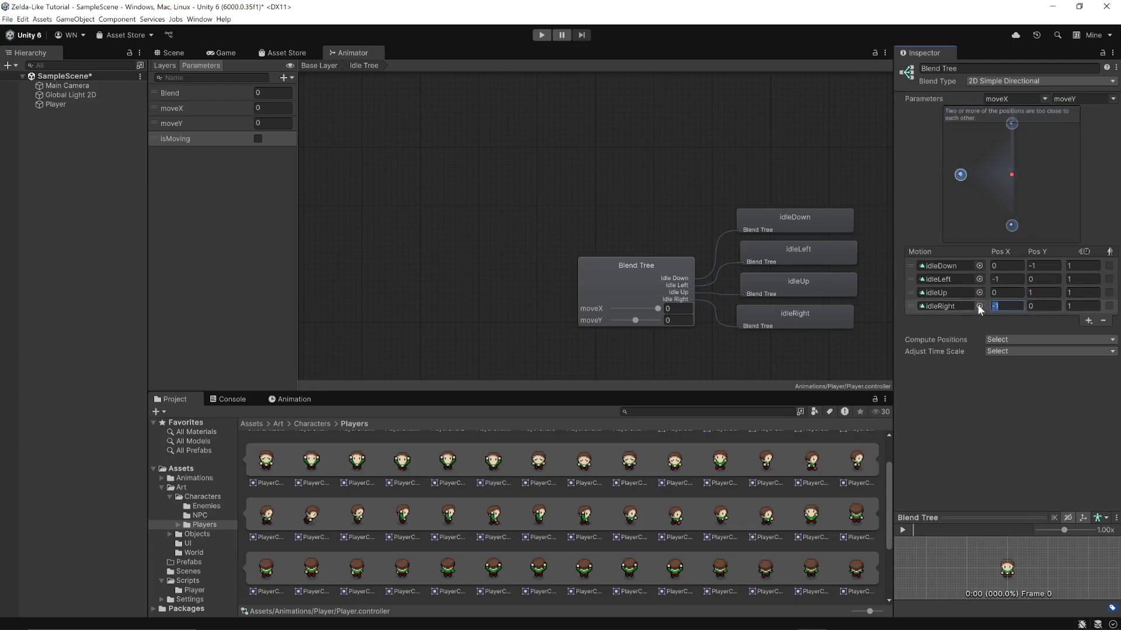
type("1")
key("Tab")
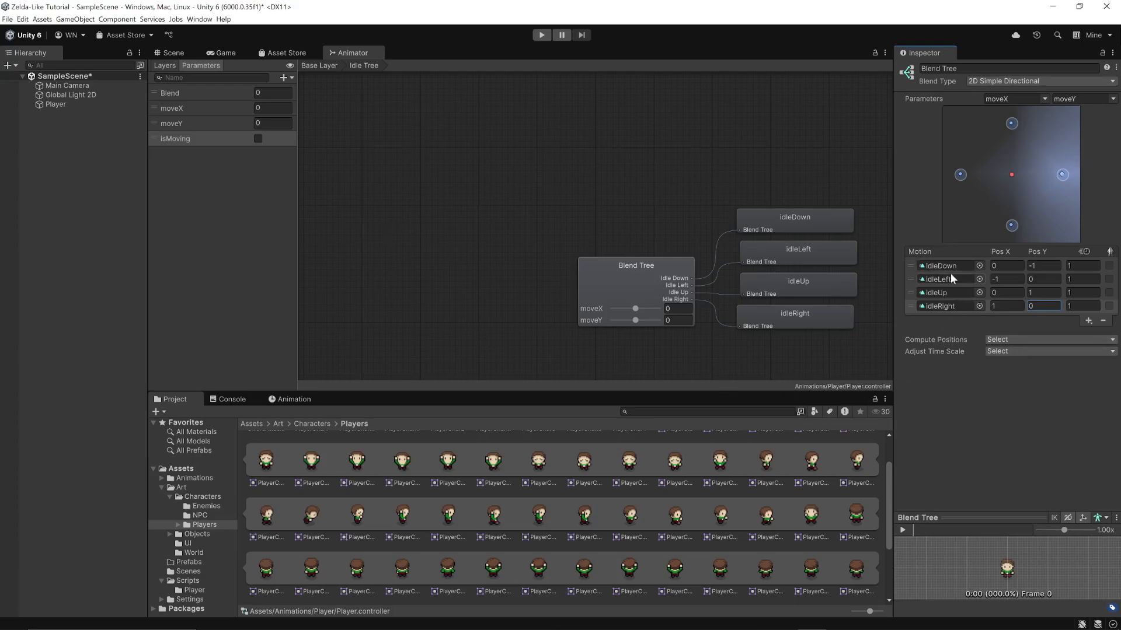
Add four more empty motion fields to the blend tree for the diagonal directions
left_click(1089, 320)
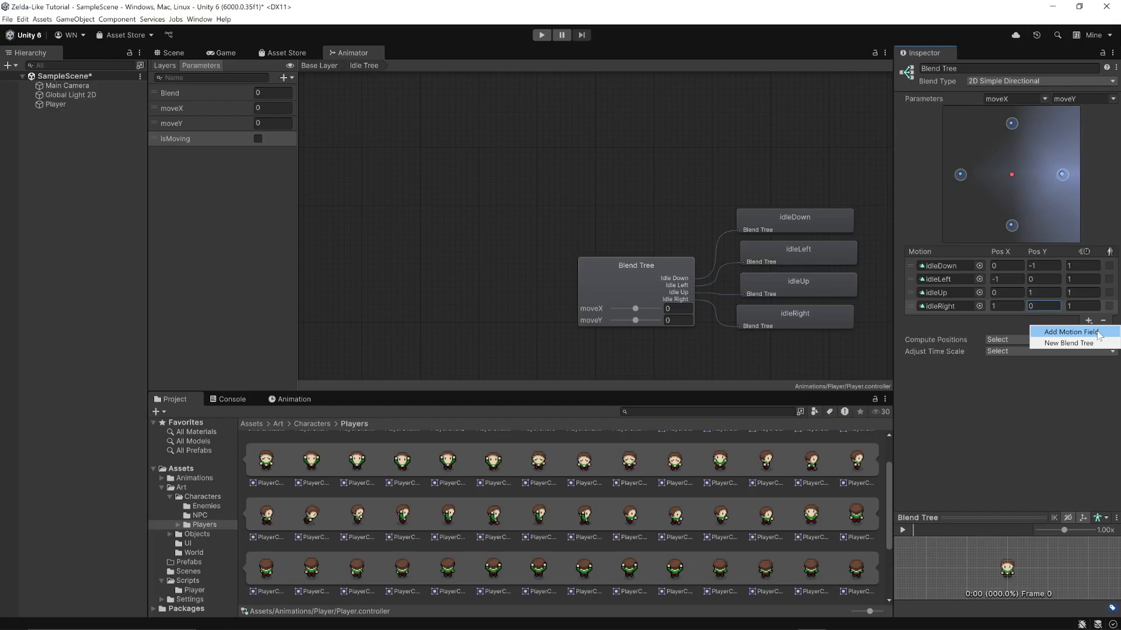
left_click(1096, 332)
left_click(1088, 334)
left_click(1091, 346)
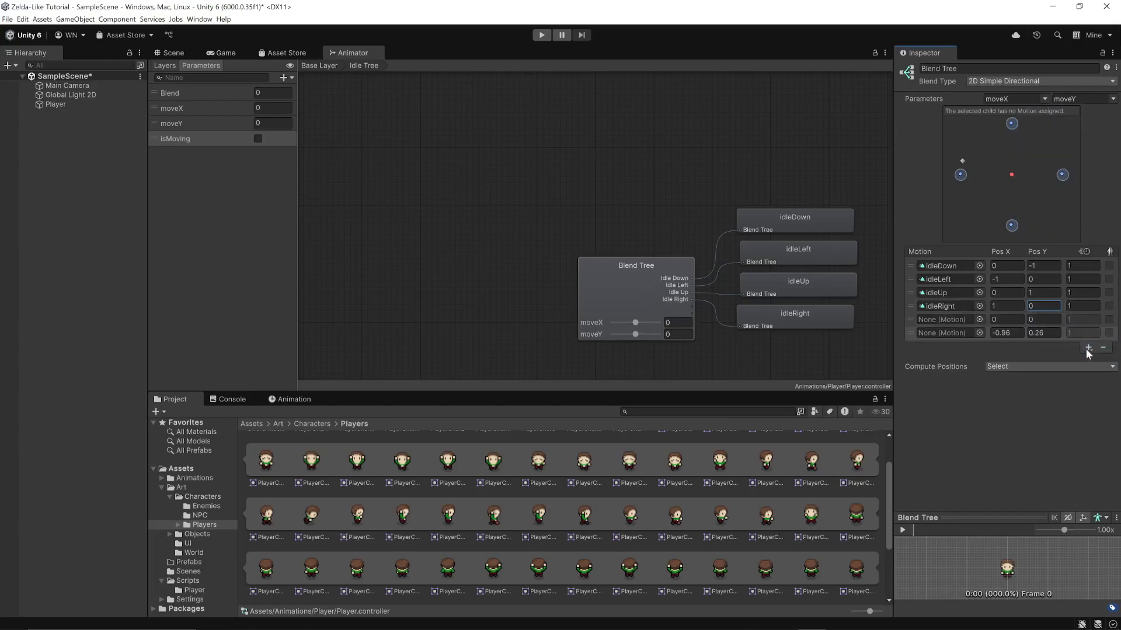
left_click(1088, 350)
left_click(1086, 360)
left_click(1090, 362)
left_click(1039, 374)
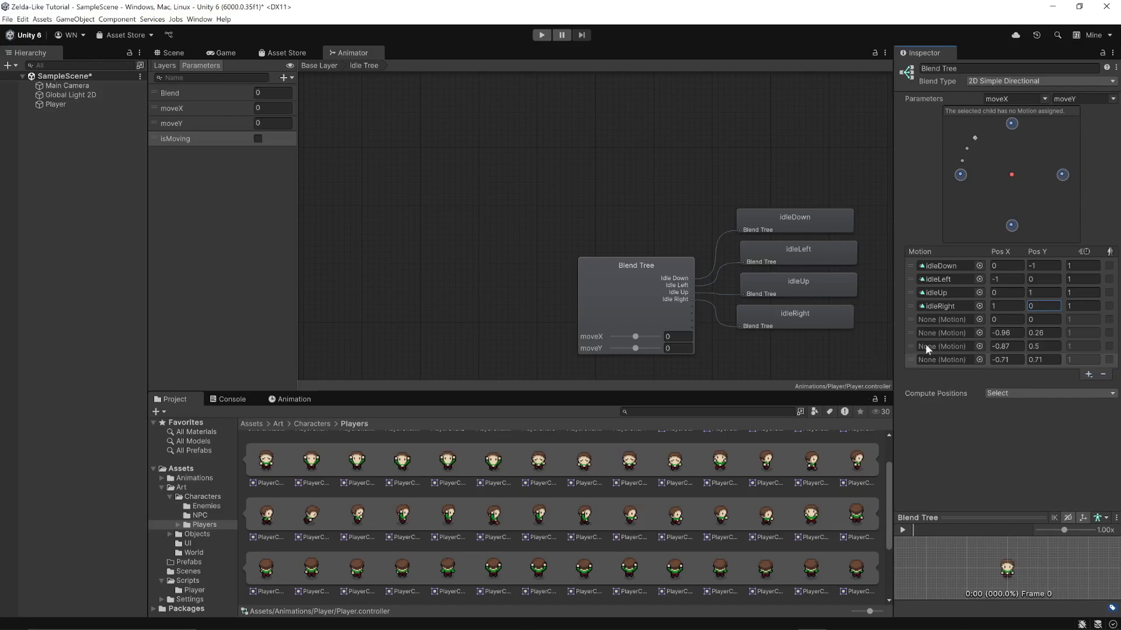
Assign the clips idleLeft, idleRight, idleDown and idleDown, in that order, to the four empty motion fields
left_click(979, 319)
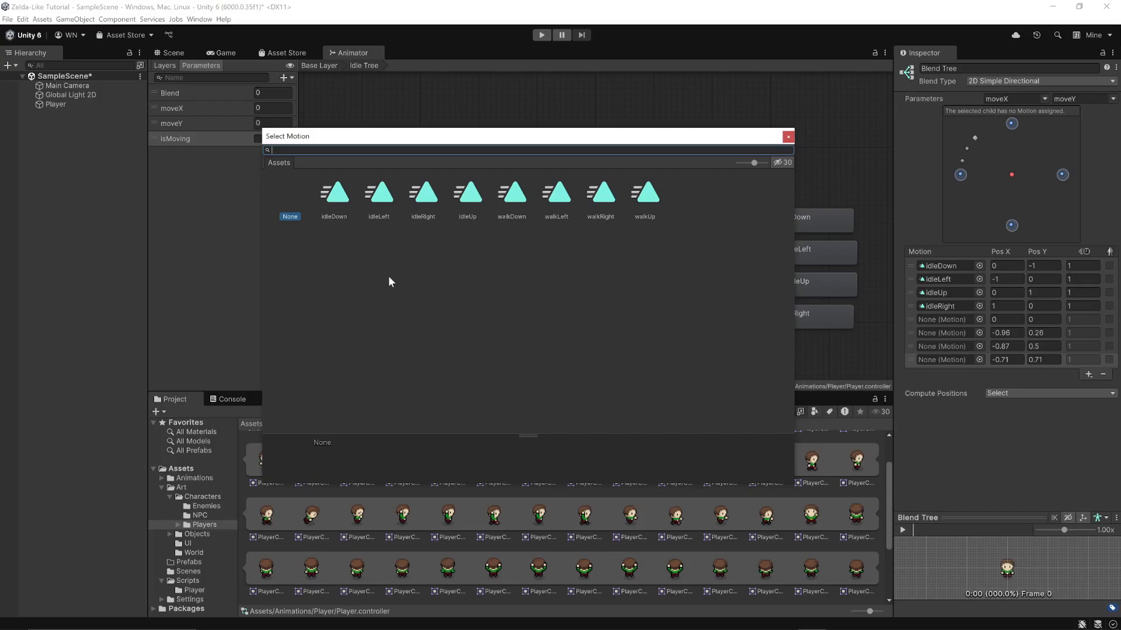
double_click(387, 208)
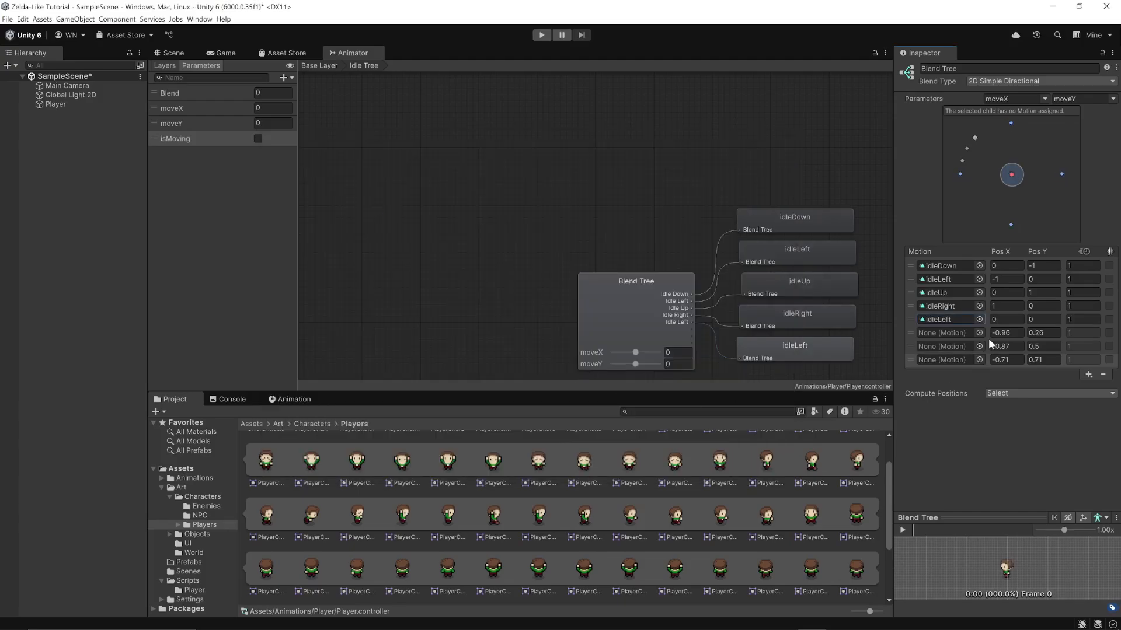
left_click(978, 333)
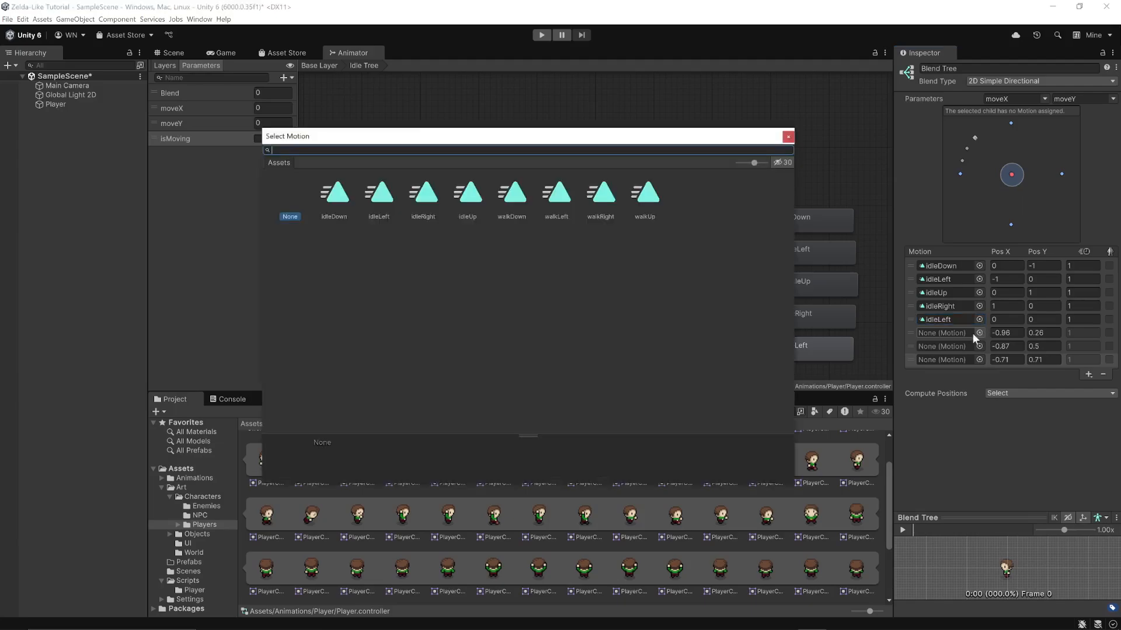
left_click(425, 201)
double_click(425, 201)
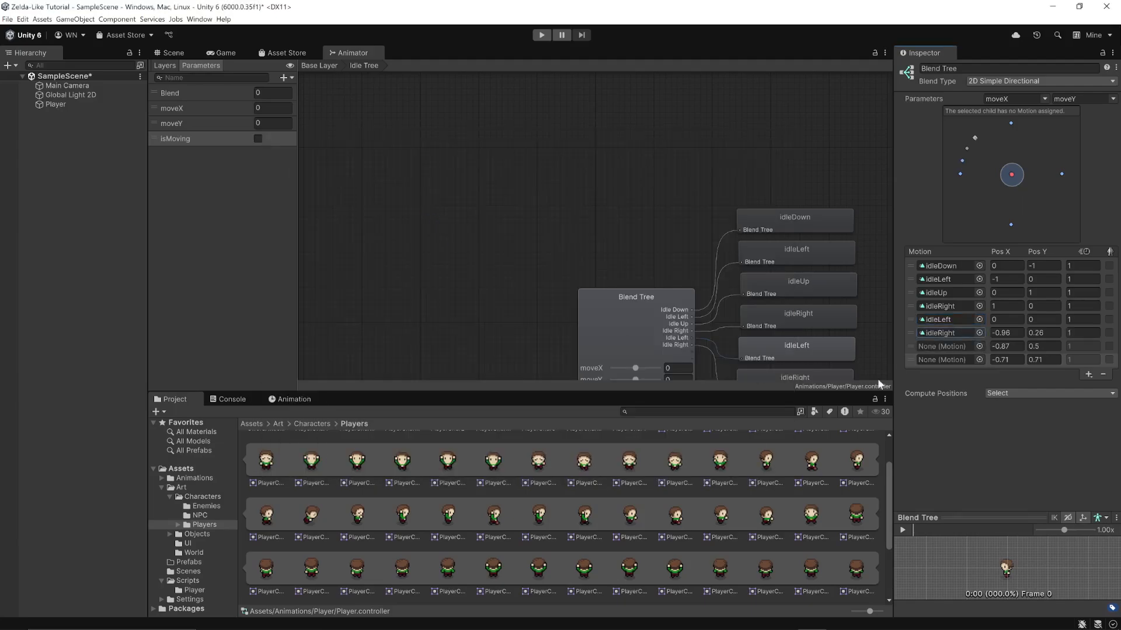
left_click(980, 346)
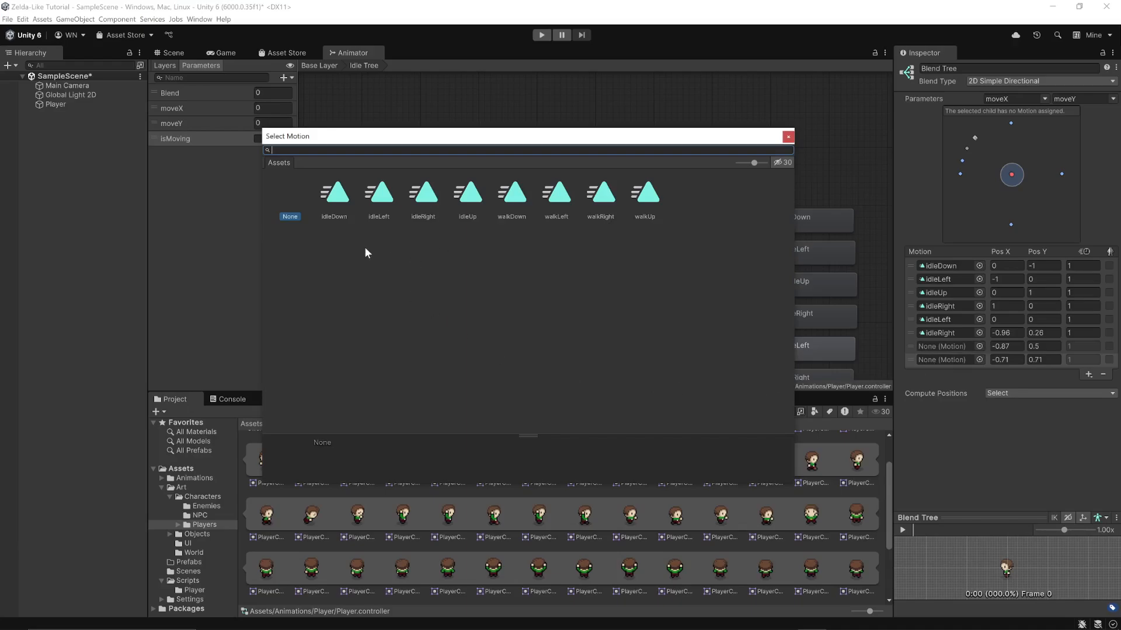
double_click(333, 203)
left_click(979, 360)
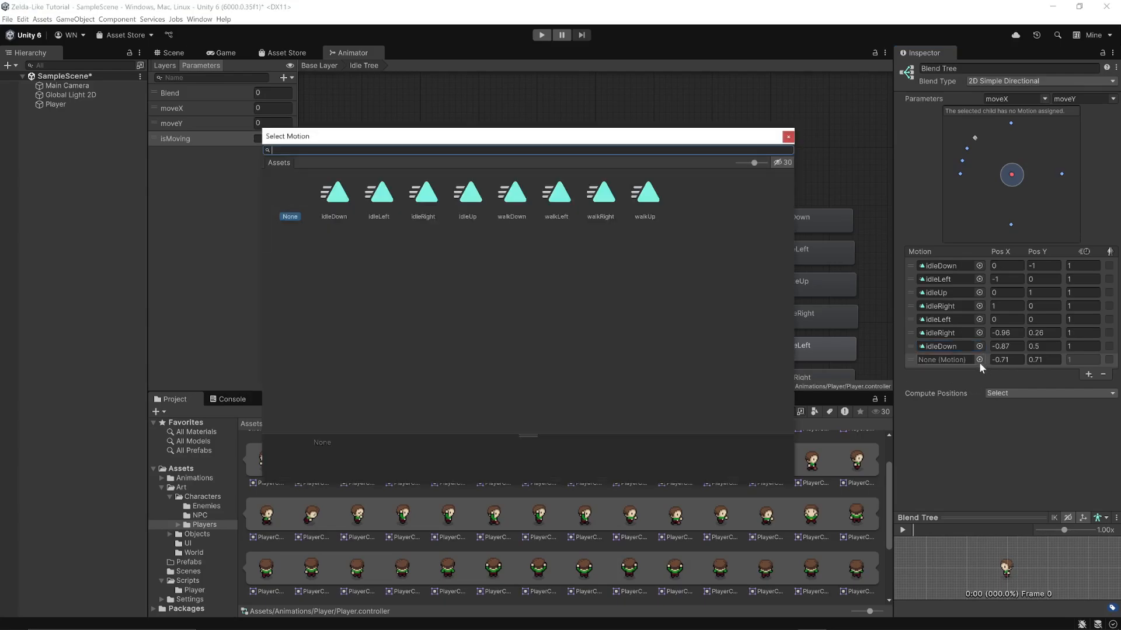
double_click(330, 201)
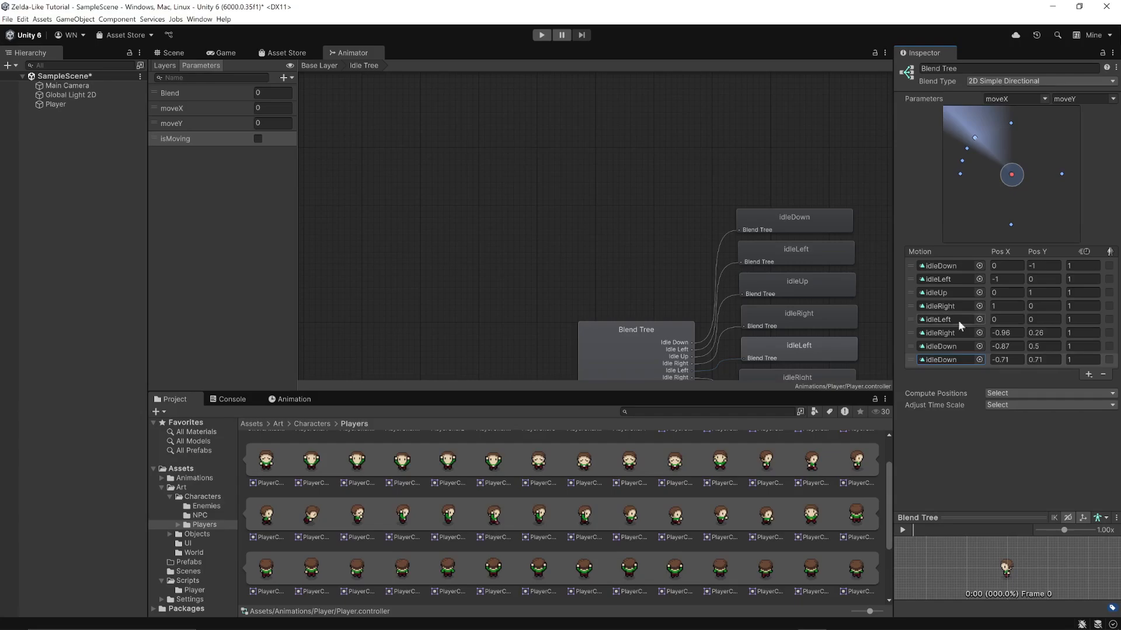
Set the second idleLeft motion's position to X -1, Y 1 and the second idleRight motion's position to X 1, Y 1
left_click(1004, 320)
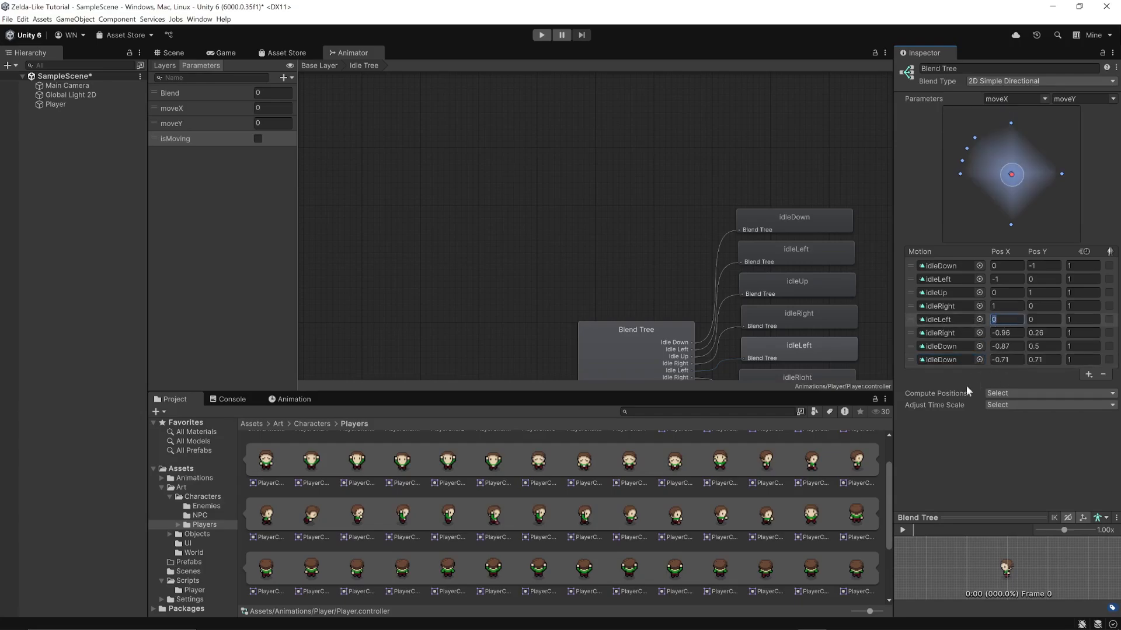
type("-1")
key("Tab")
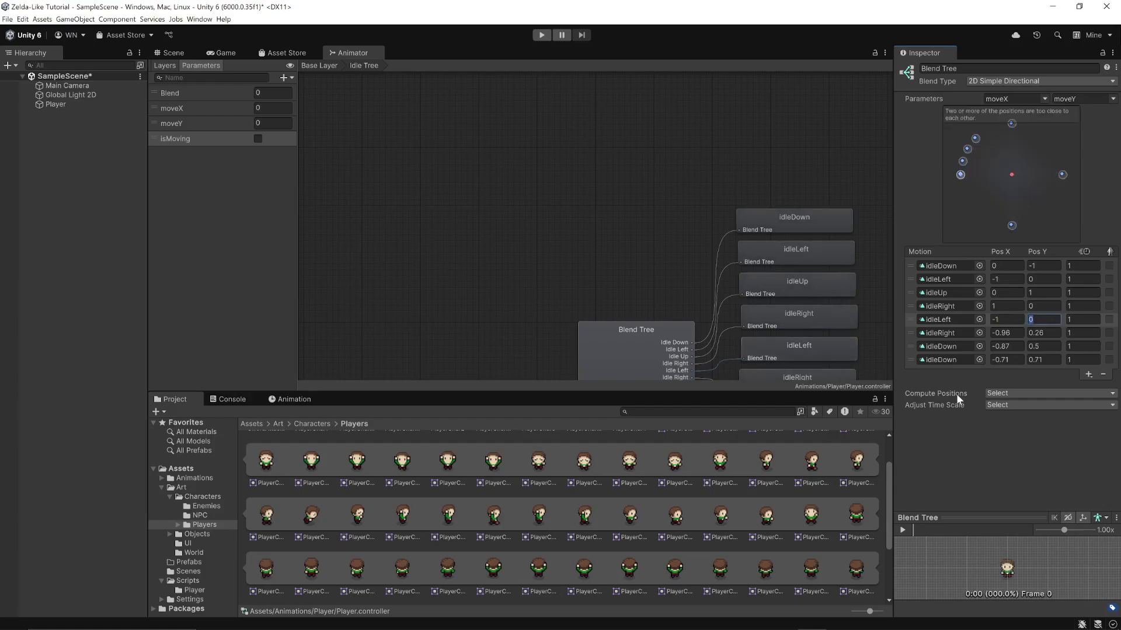
type("1")
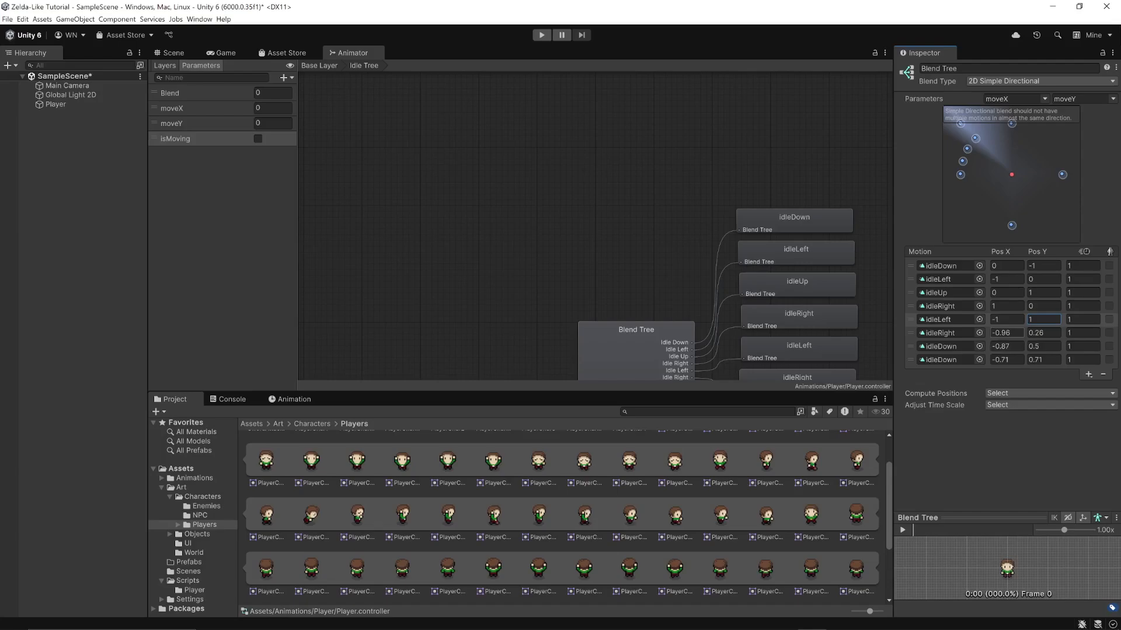
left_click(991, 333)
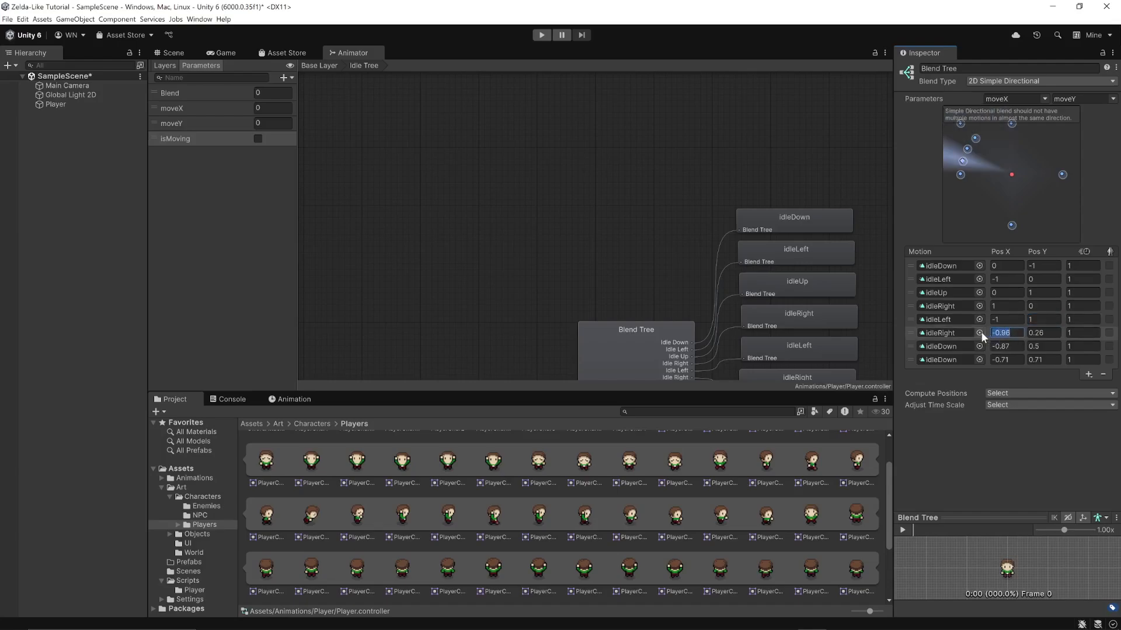
type("1")
key("Tab")
type("1")
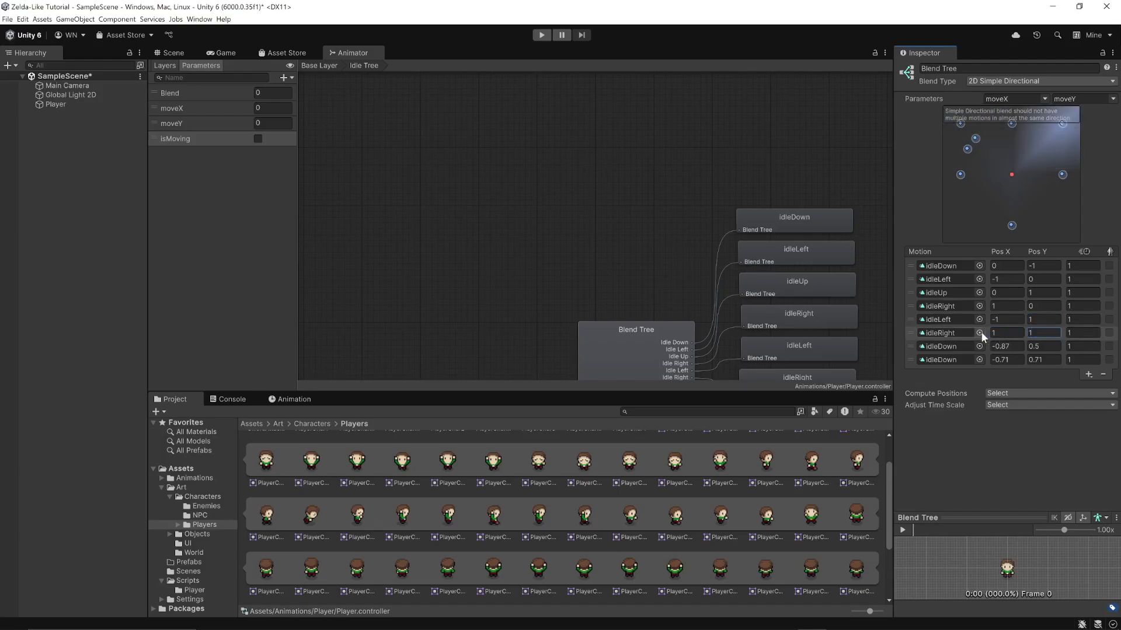
Set the positions of the last two idleDown motions to X -1, Y -1 and X 1, Y -1 respectively
left_click(1007, 346)
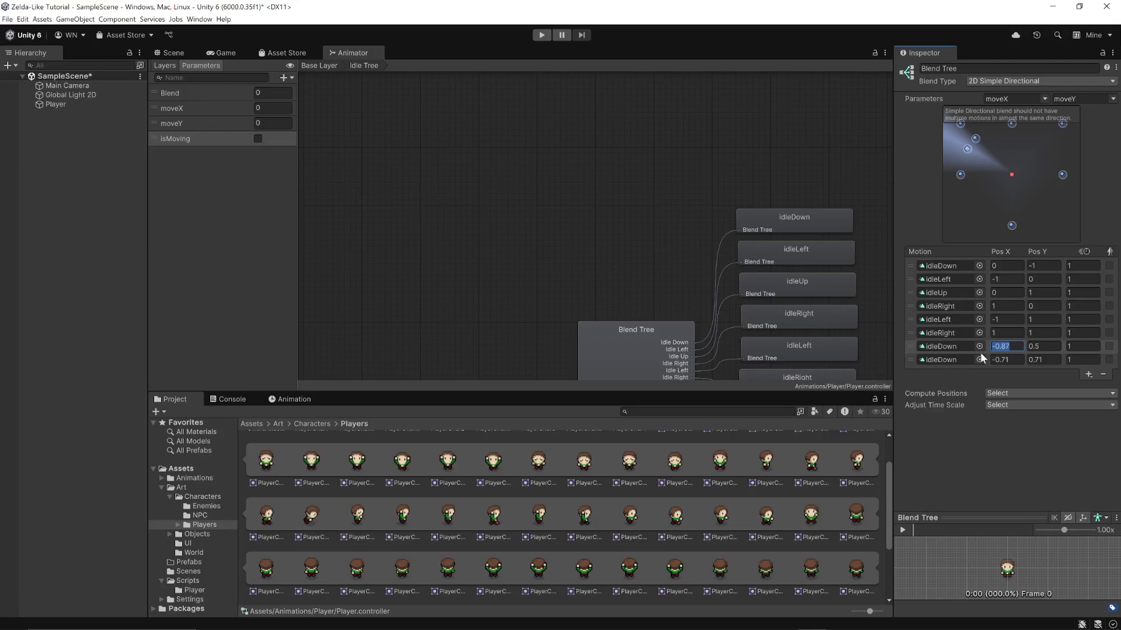
type("-1")
key("Tab")
type("-1")
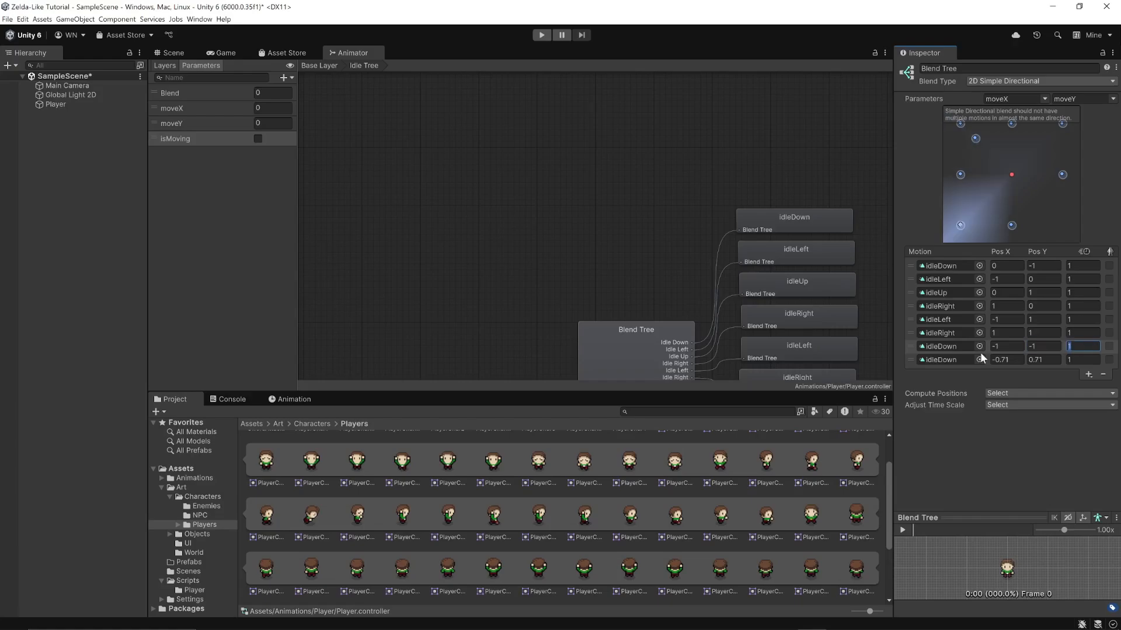
left_click(1013, 359)
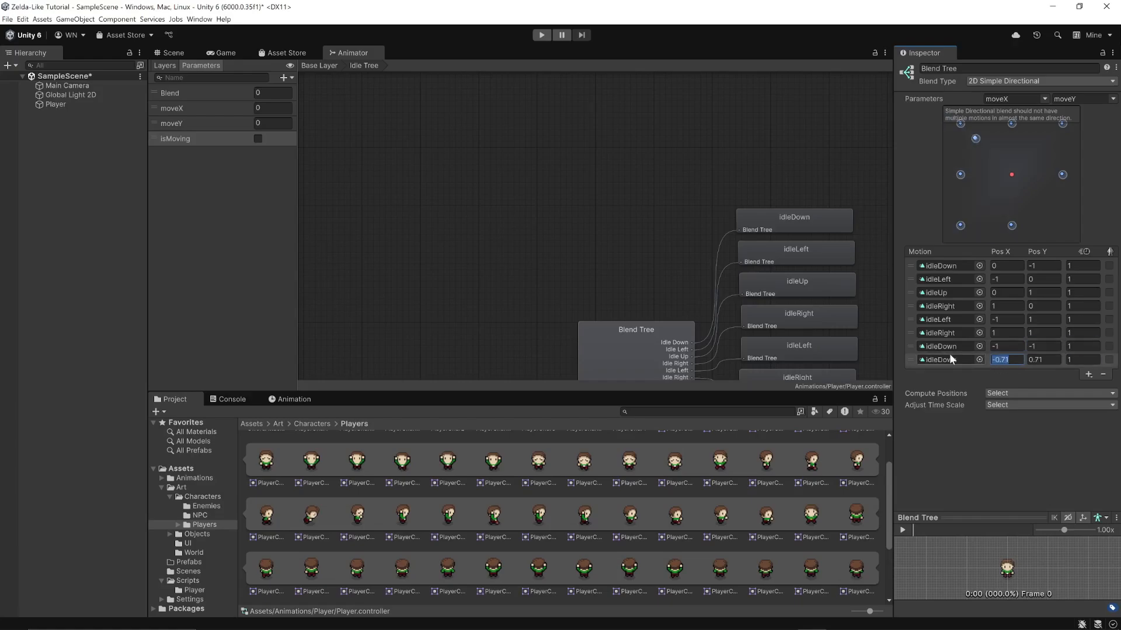
type("1")
key("Tab")
type("-1")
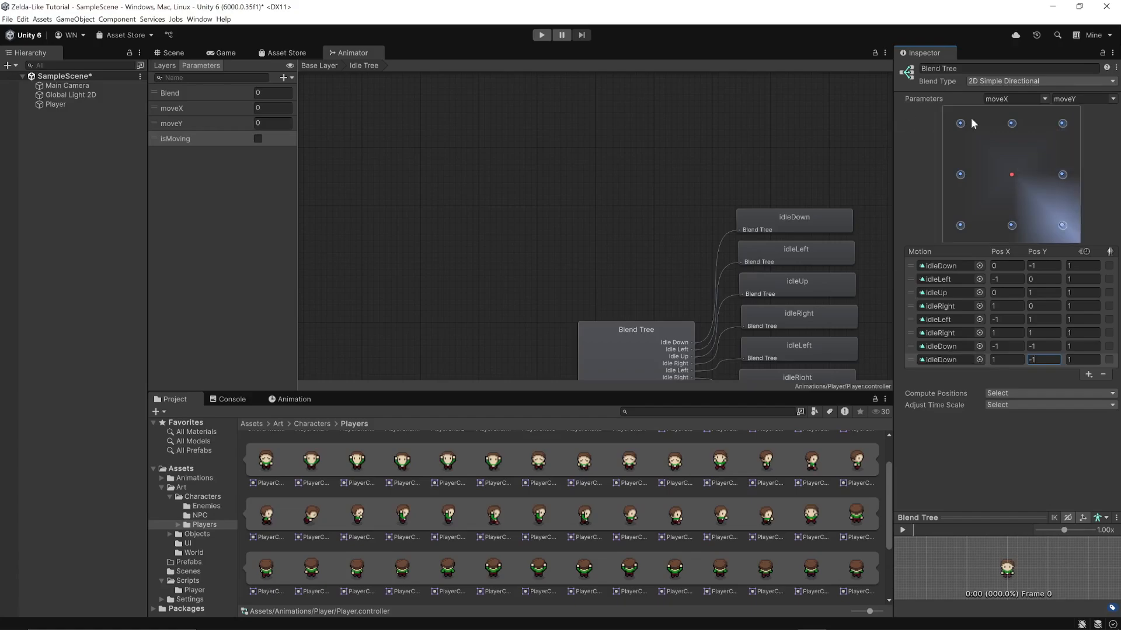
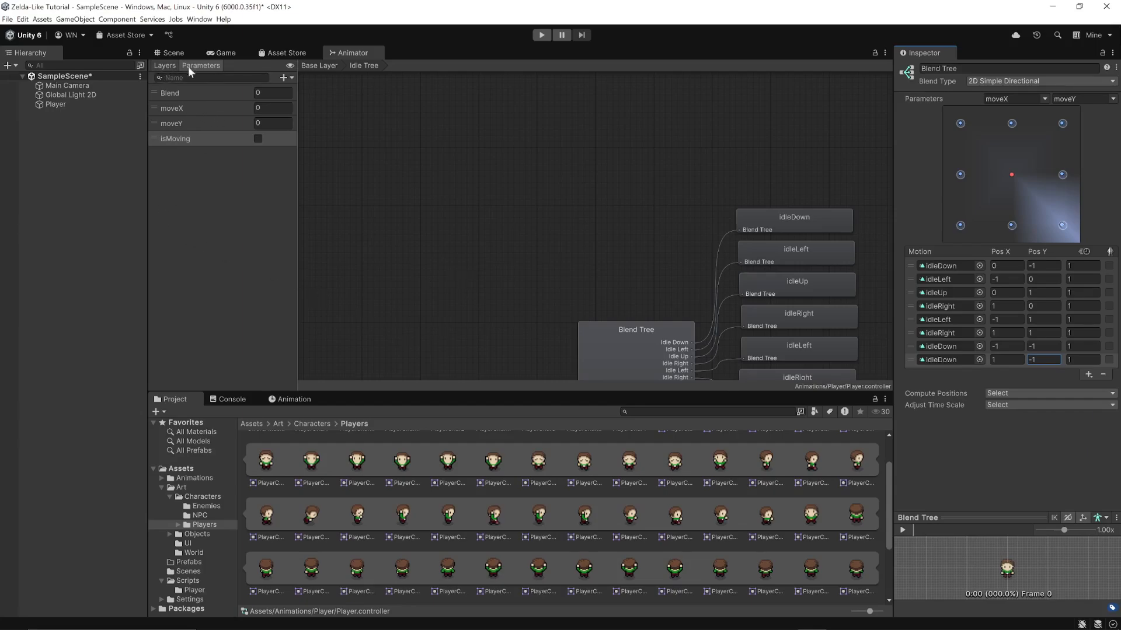
Create a new blend tree state in the Base Layer and place it directly below Idle Tree
left_click(167, 65)
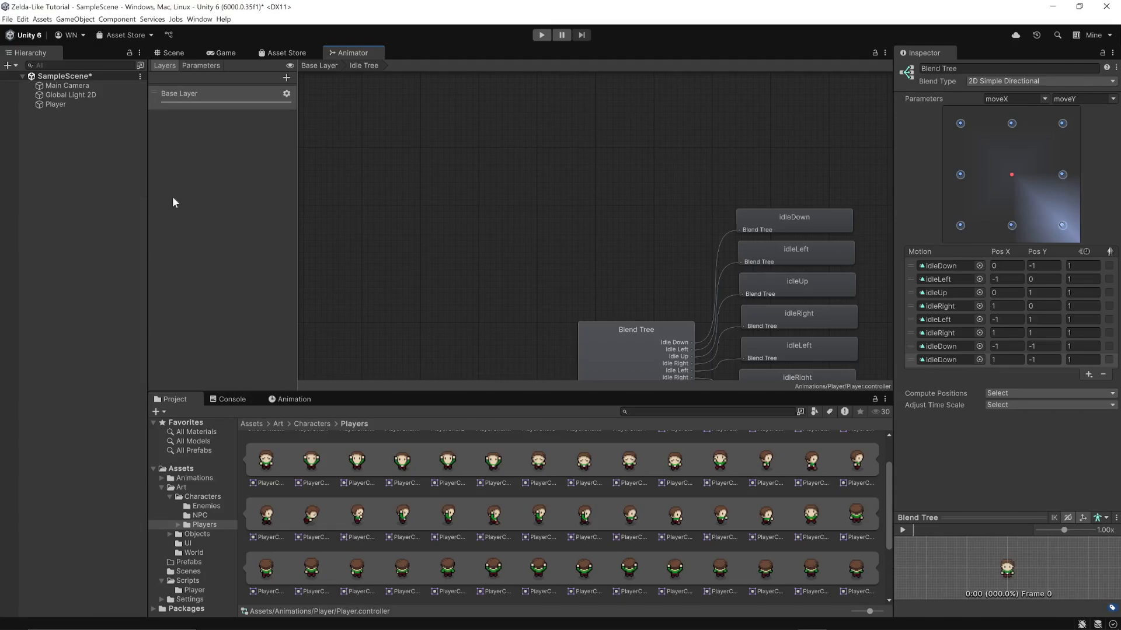
left_click(179, 92)
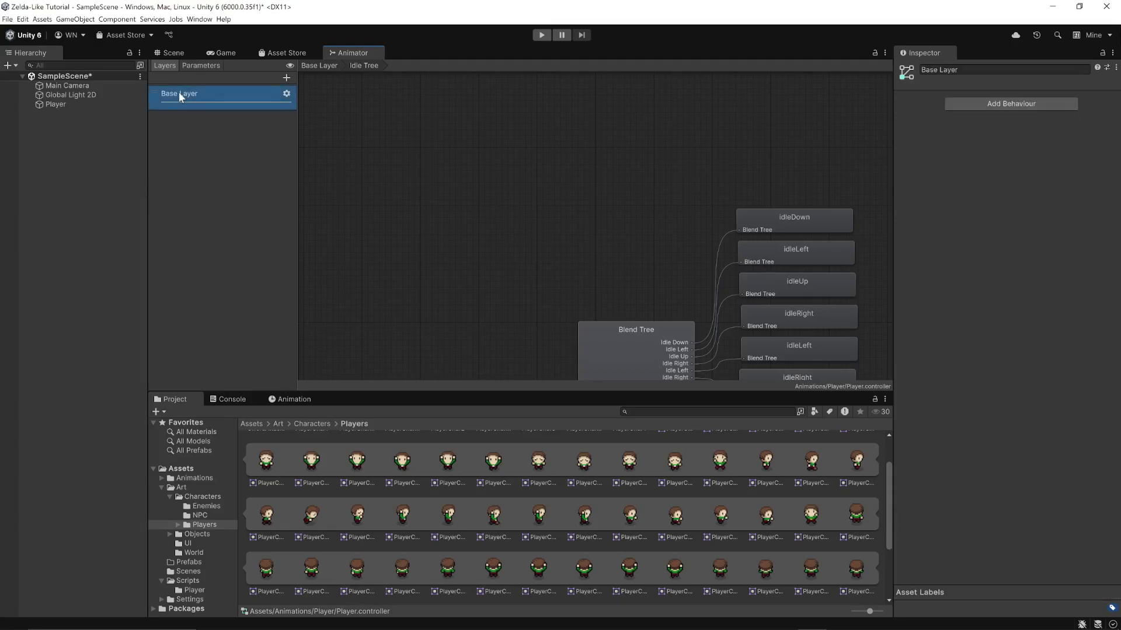
left_click(319, 66)
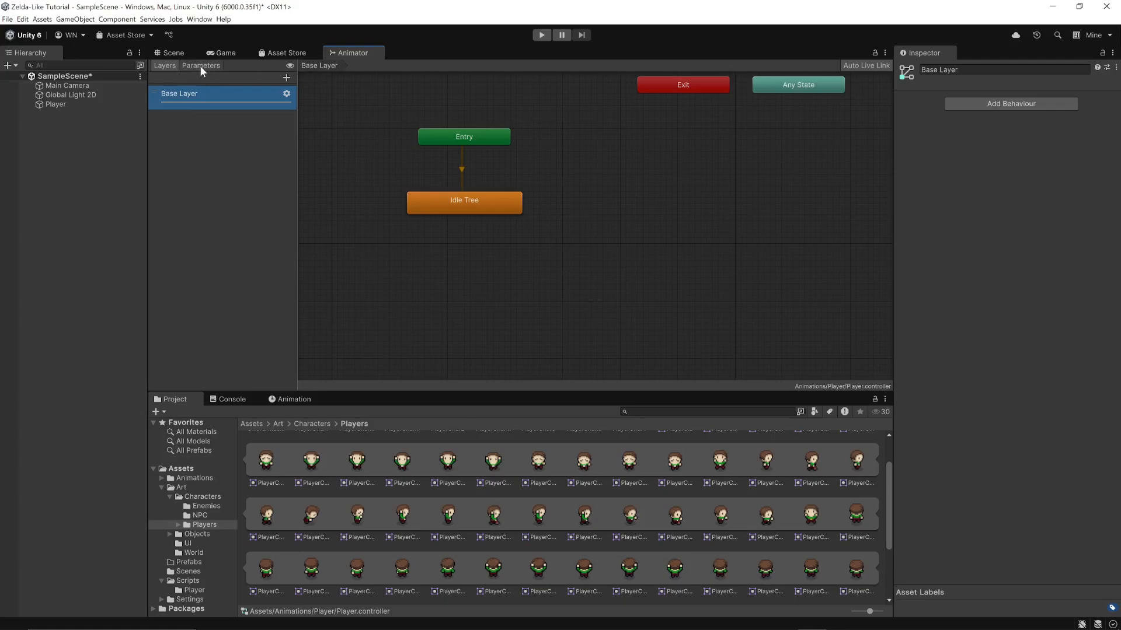
right_click(458, 278)
mouse_move(496, 280)
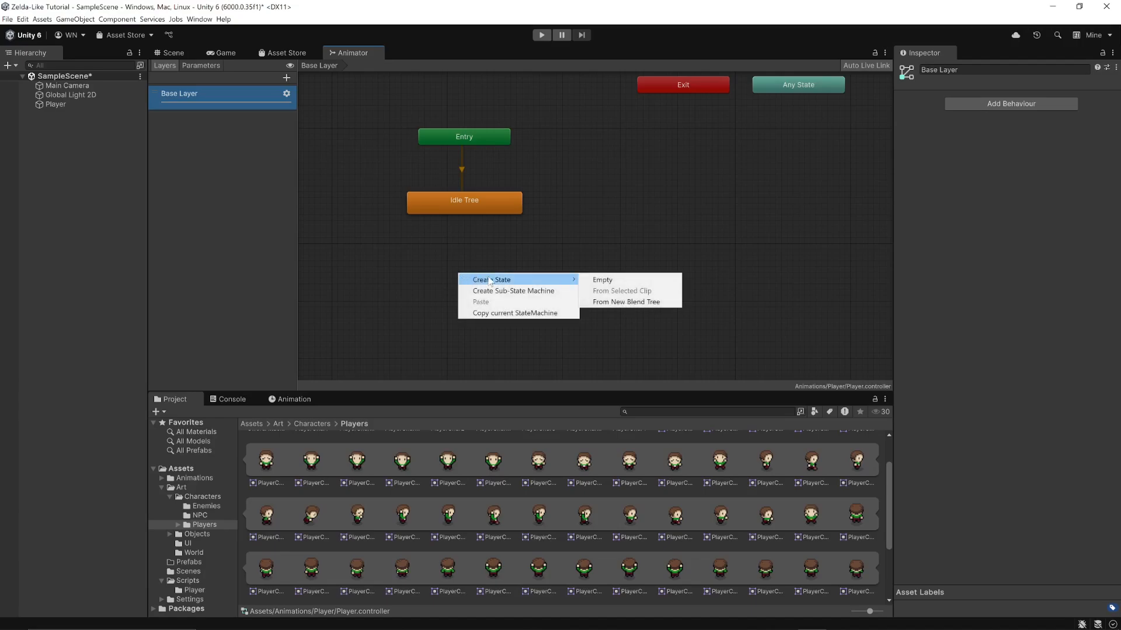
left_click(645, 301)
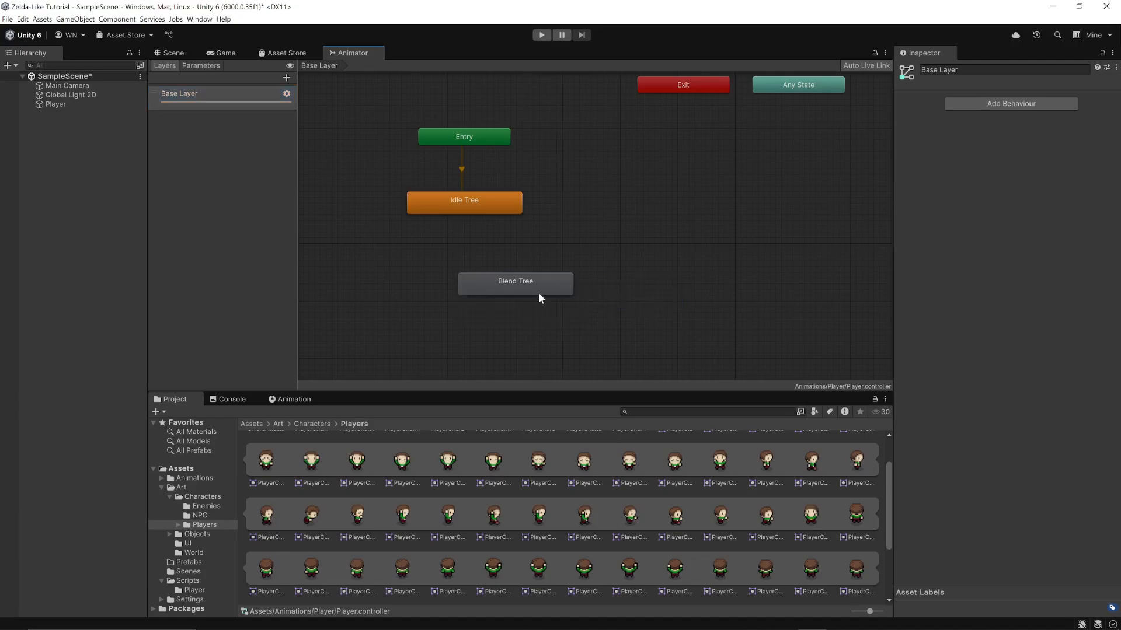
left_click_drag(538, 293, 474, 264)
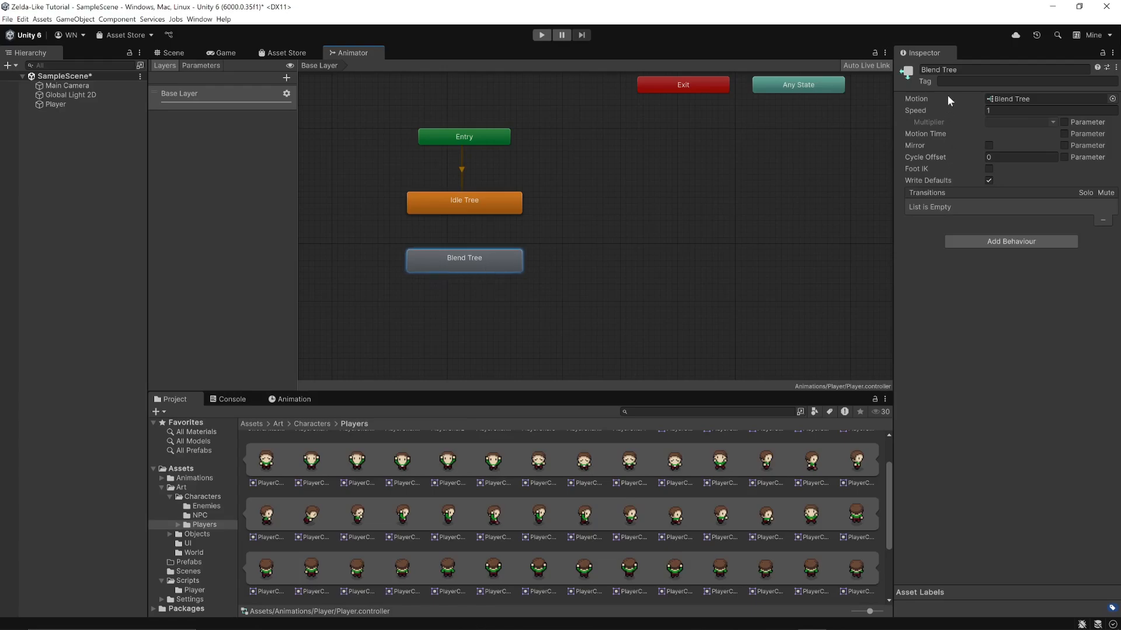
Rename the new blend tree state as Walk Tree
left_click(934, 70)
left_click(935, 70)
double_click(934, 70)
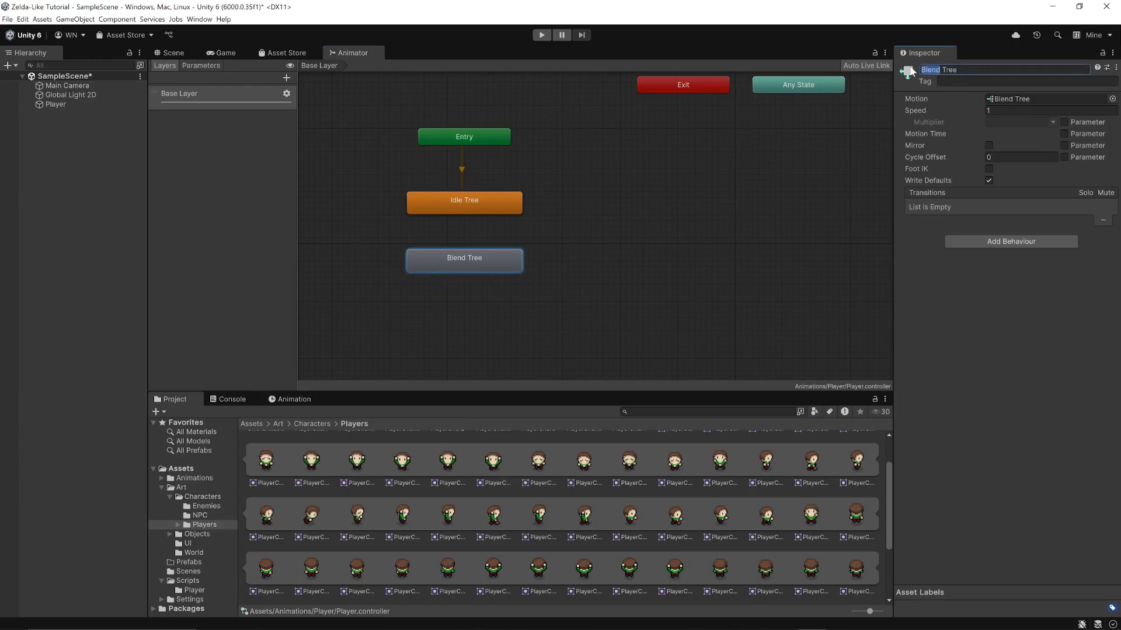
type("walk")
key("Return")
left_click(629, 306)
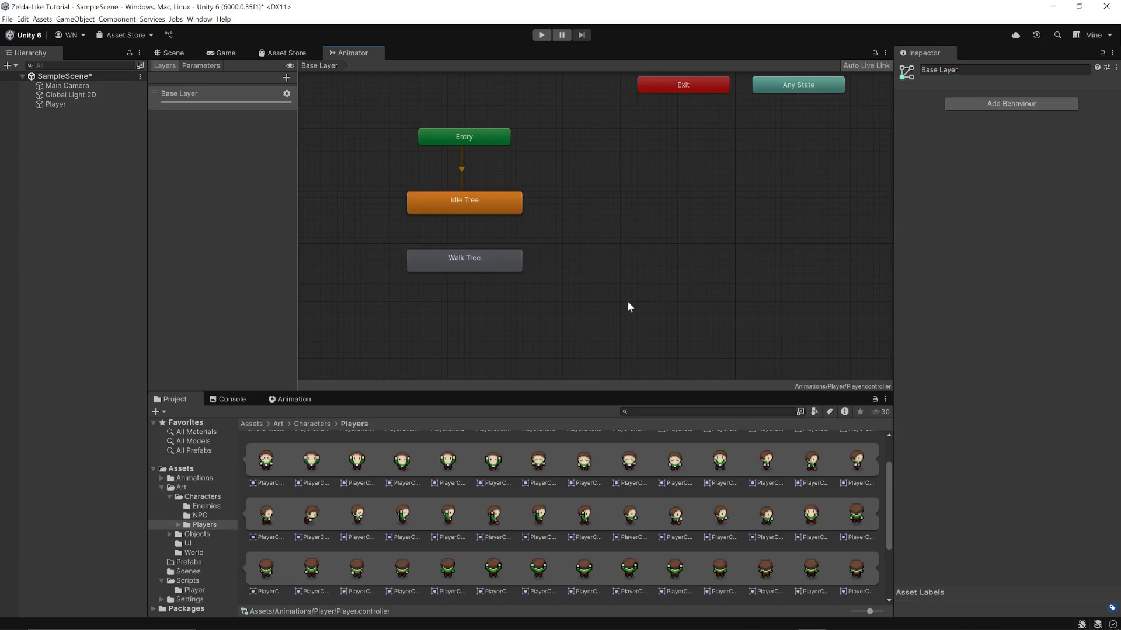
left_click(461, 204)
left_click(514, 261)
left_click(581, 272)
left_click(453, 205)
right_click(453, 205)
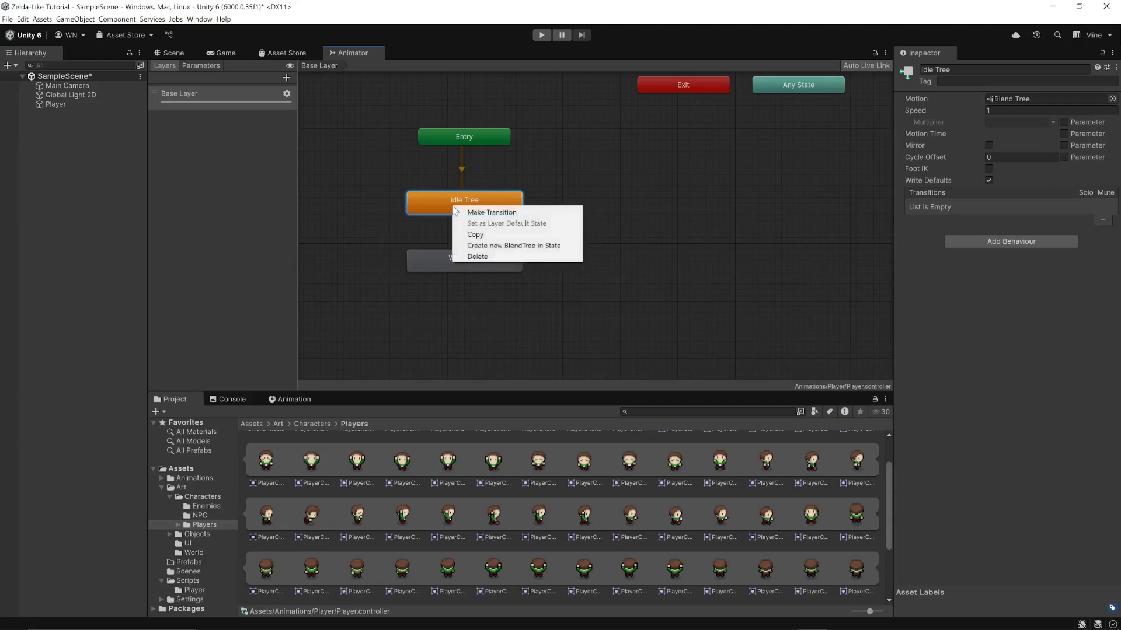
left_click(459, 213)
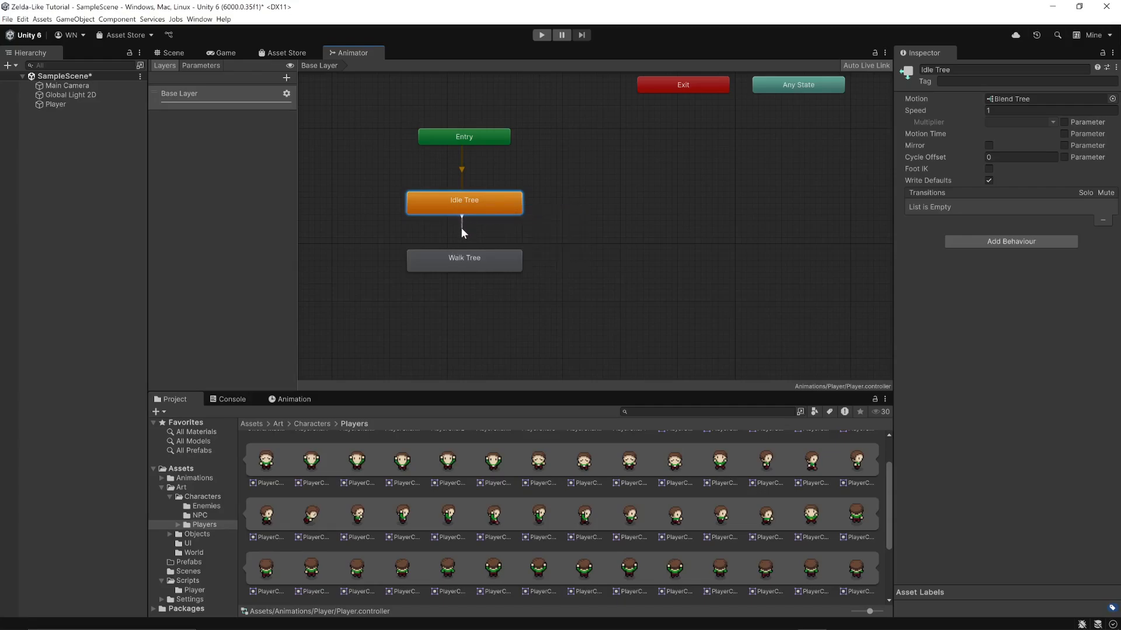
right_click(457, 206)
left_click(573, 224)
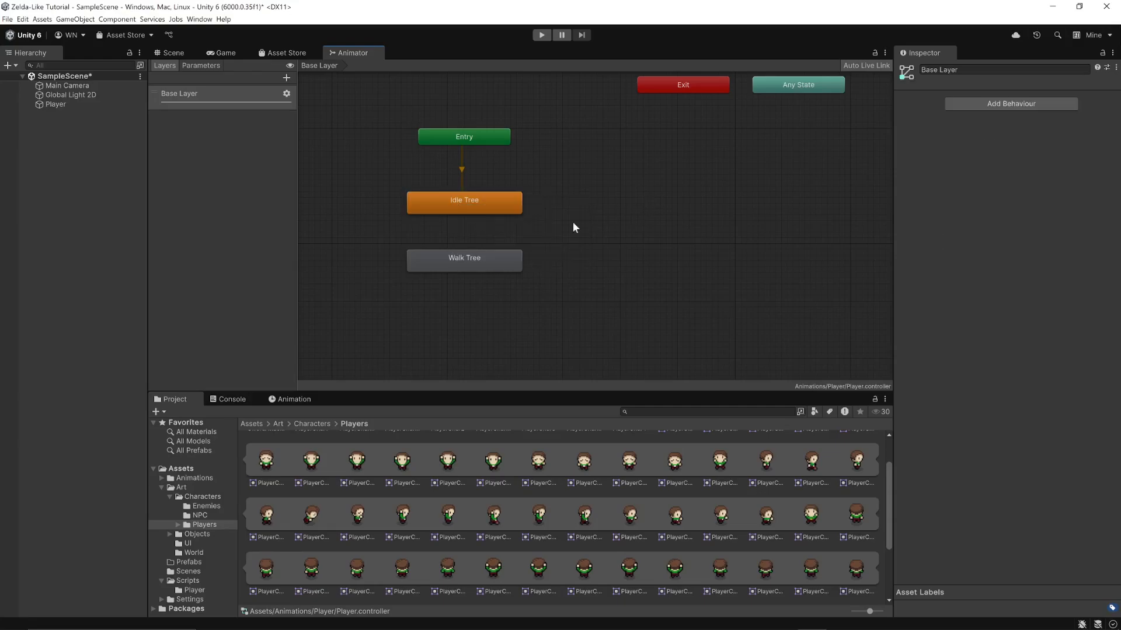
Make a transition from the Idle Tree state to the Walk Tree state
right_click(449, 207)
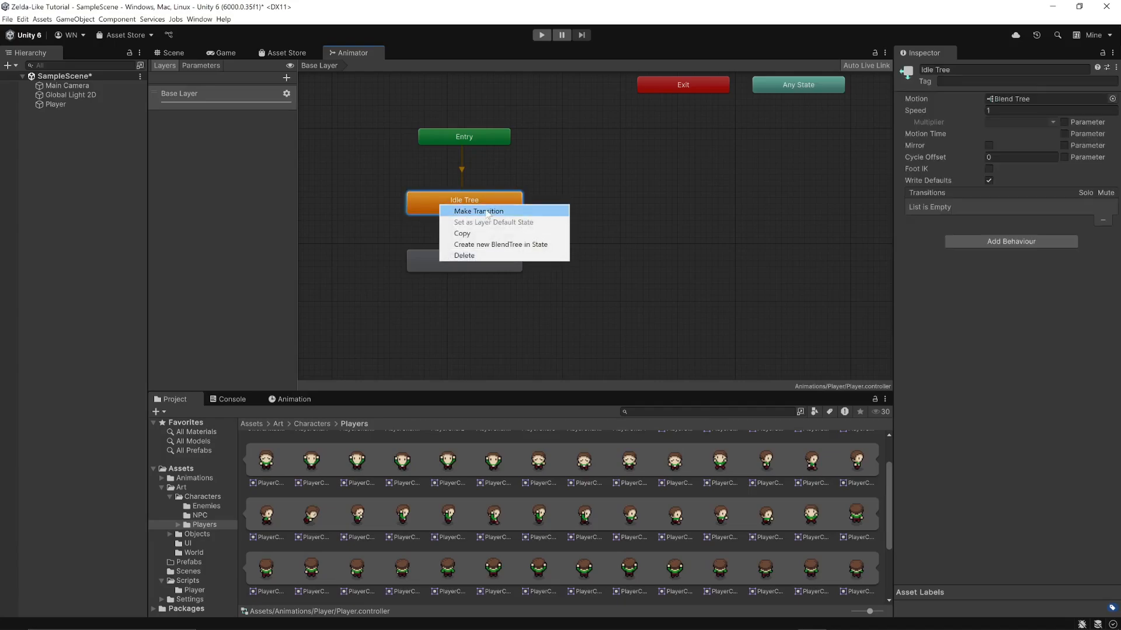
left_click(473, 214)
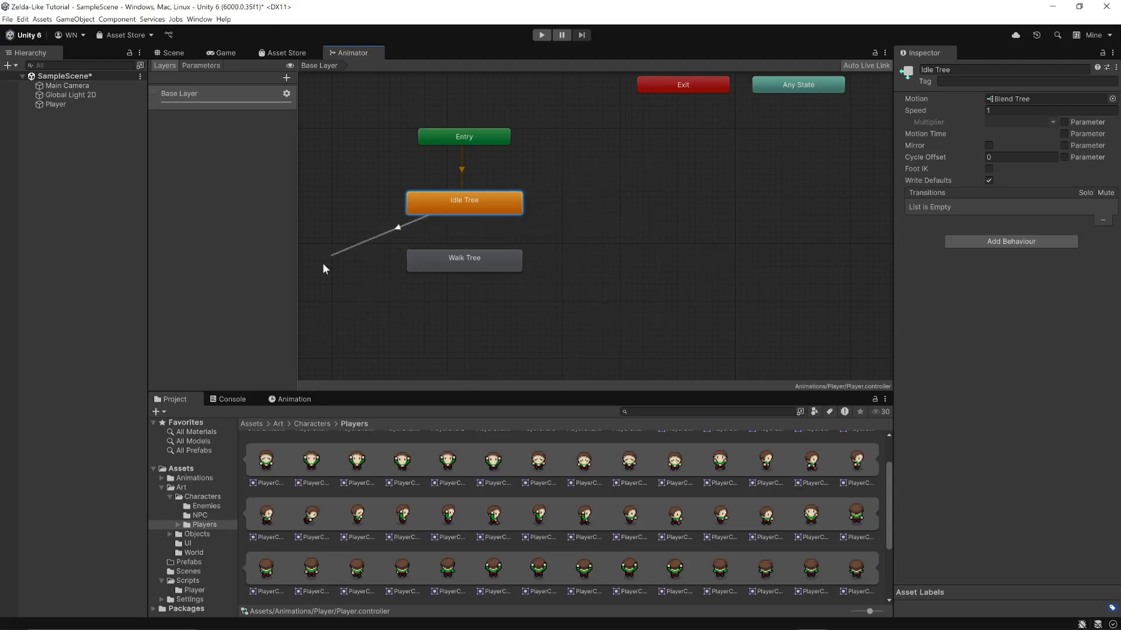
left_click(466, 269)
left_click(448, 264)
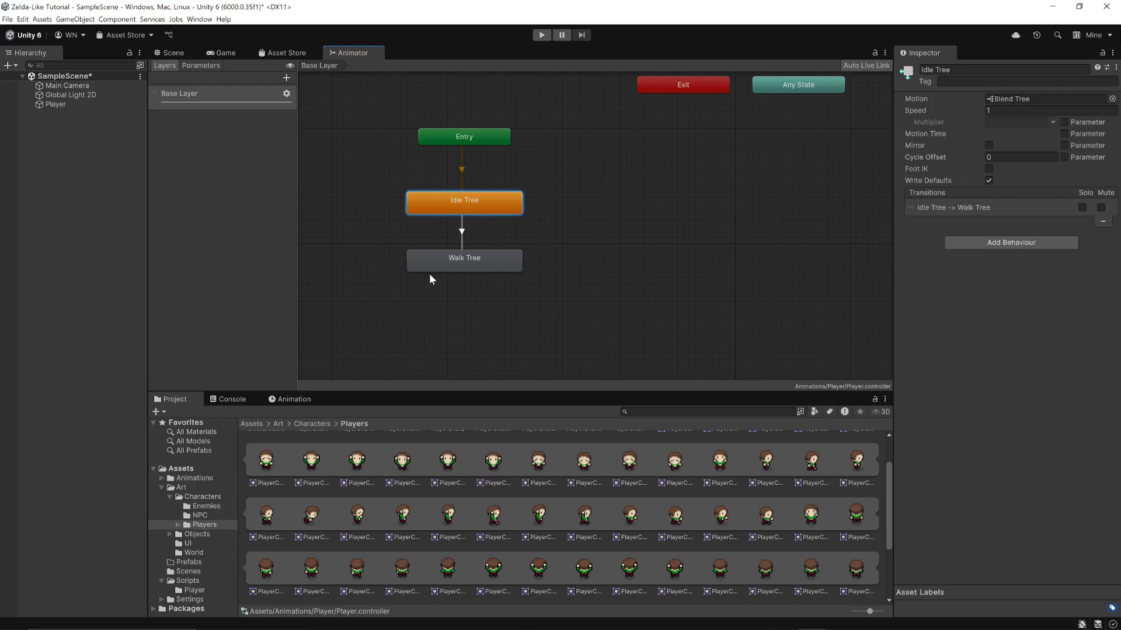
Make a return transition from the Walk Tree state to the Idle Tree state
left_click(491, 265)
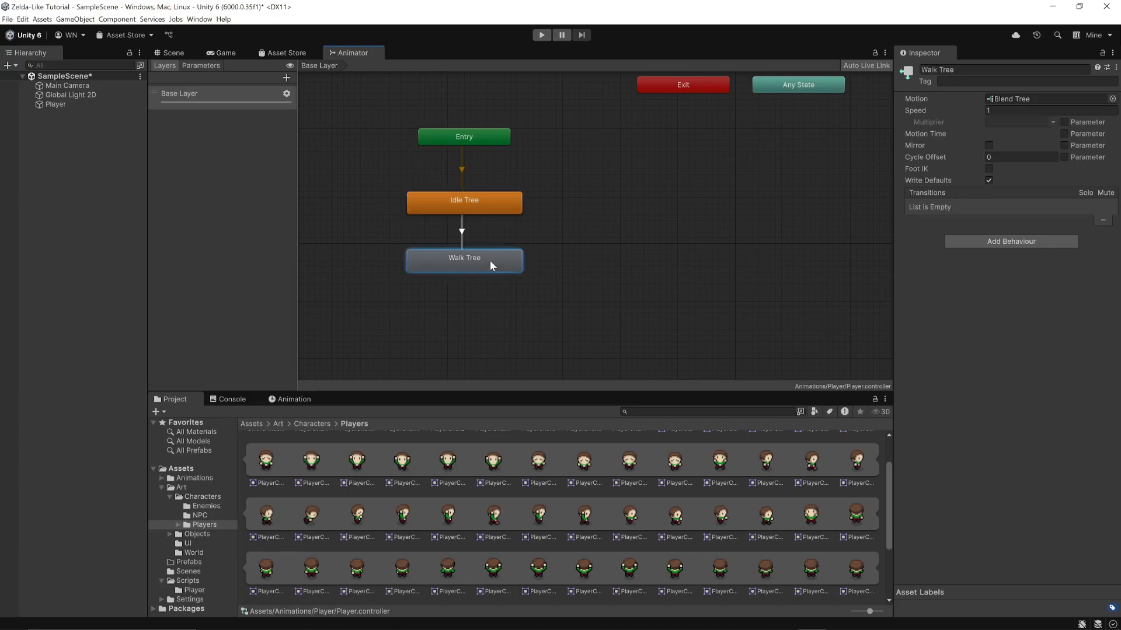
right_click(482, 271)
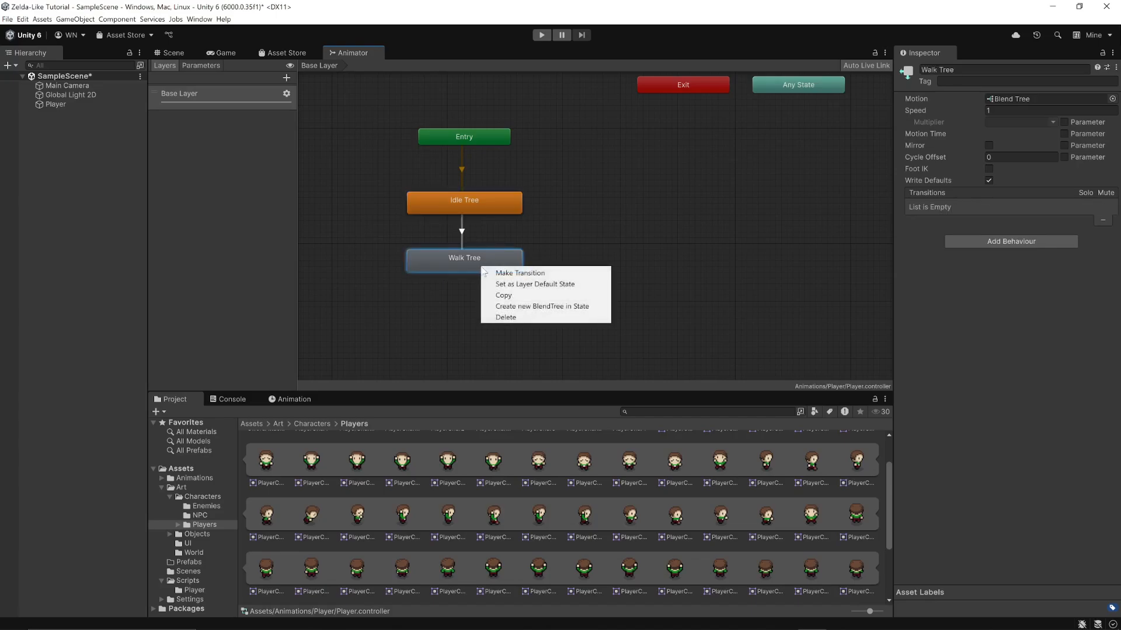
left_click(501, 273)
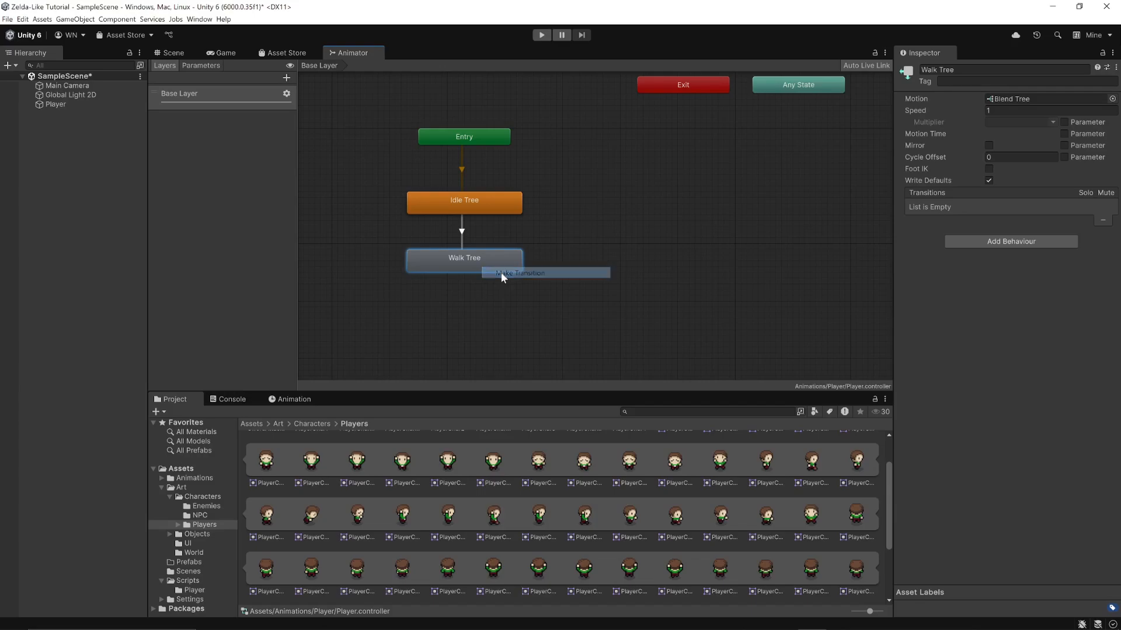
left_click(490, 204)
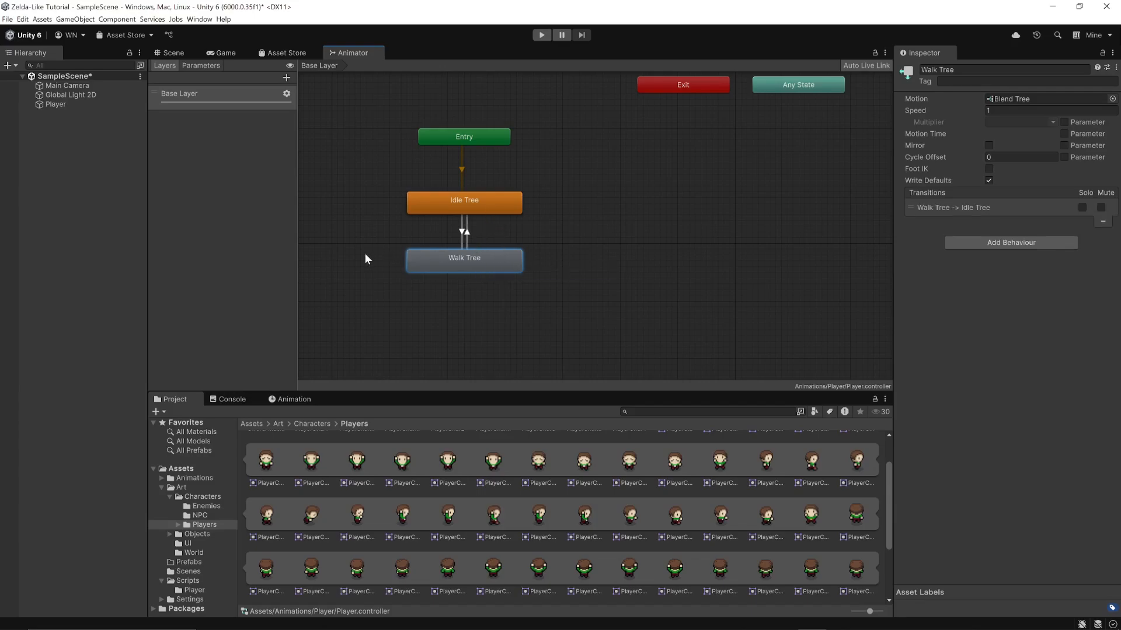
Add a condition to the Idle Tree to Walk Tree transition requiring isMoving to be true
left_click(199, 65)
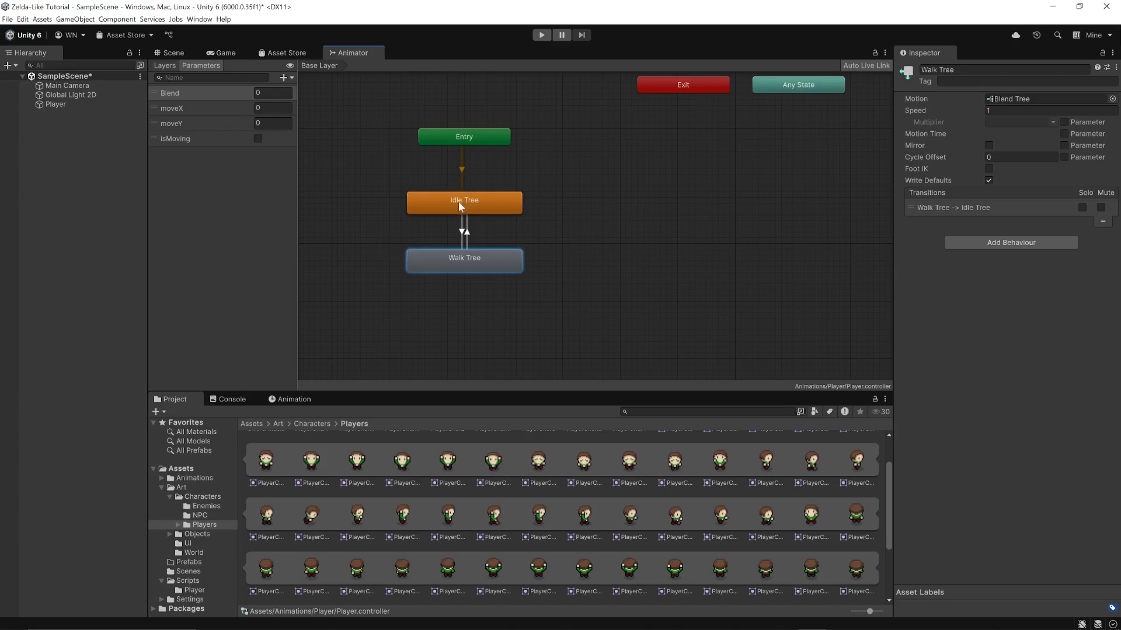
left_click(462, 233)
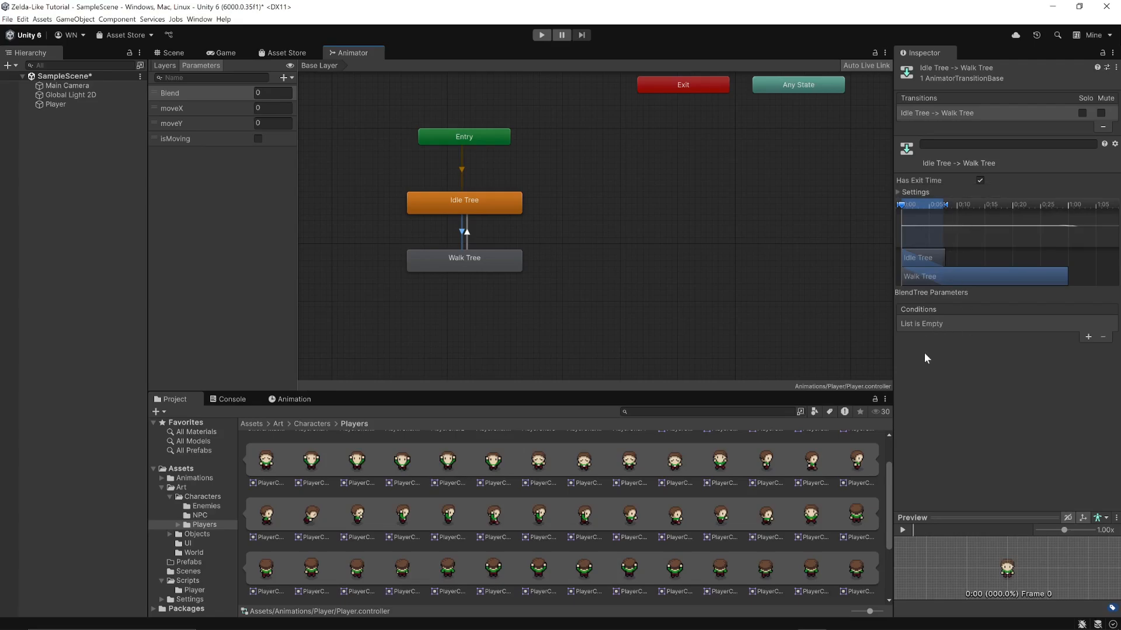
left_click(1087, 337)
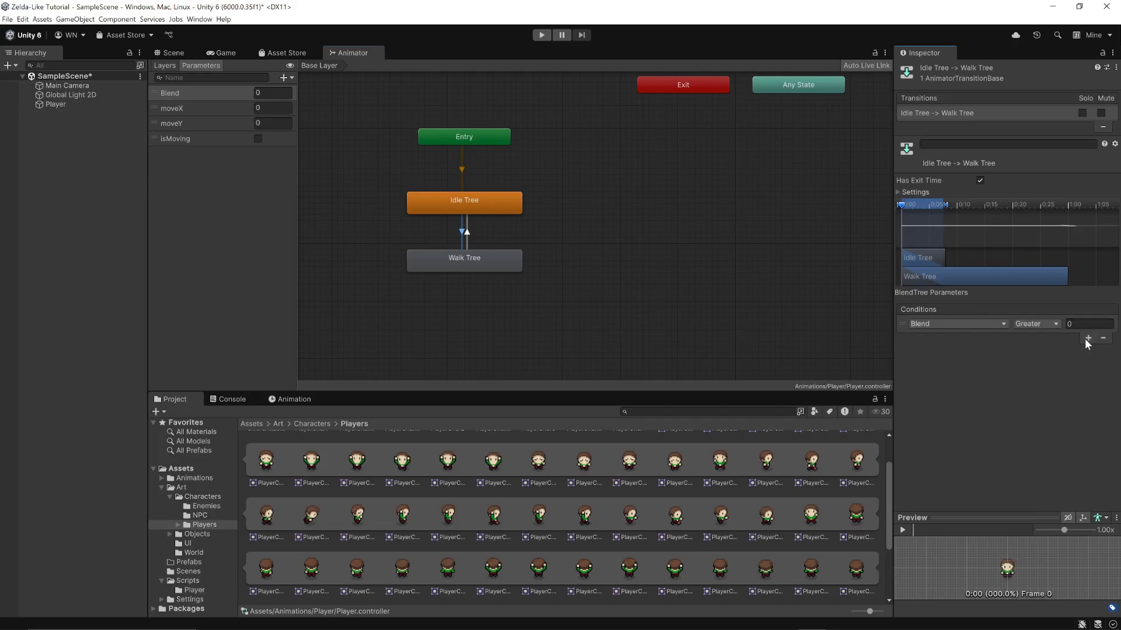
left_click(1003, 325)
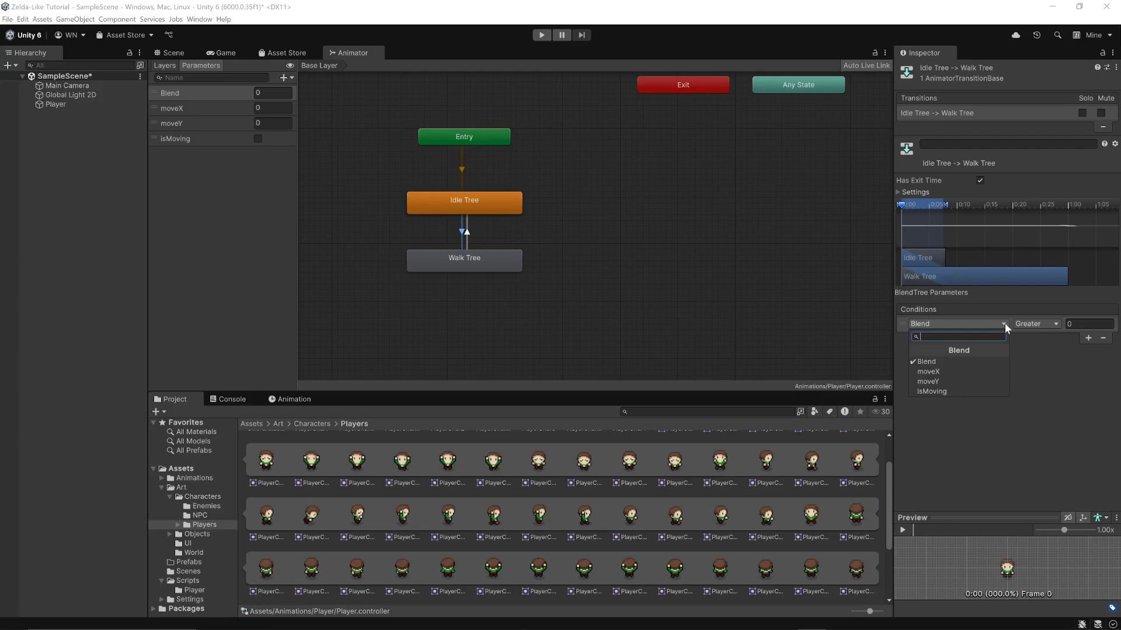
left_click(941, 391)
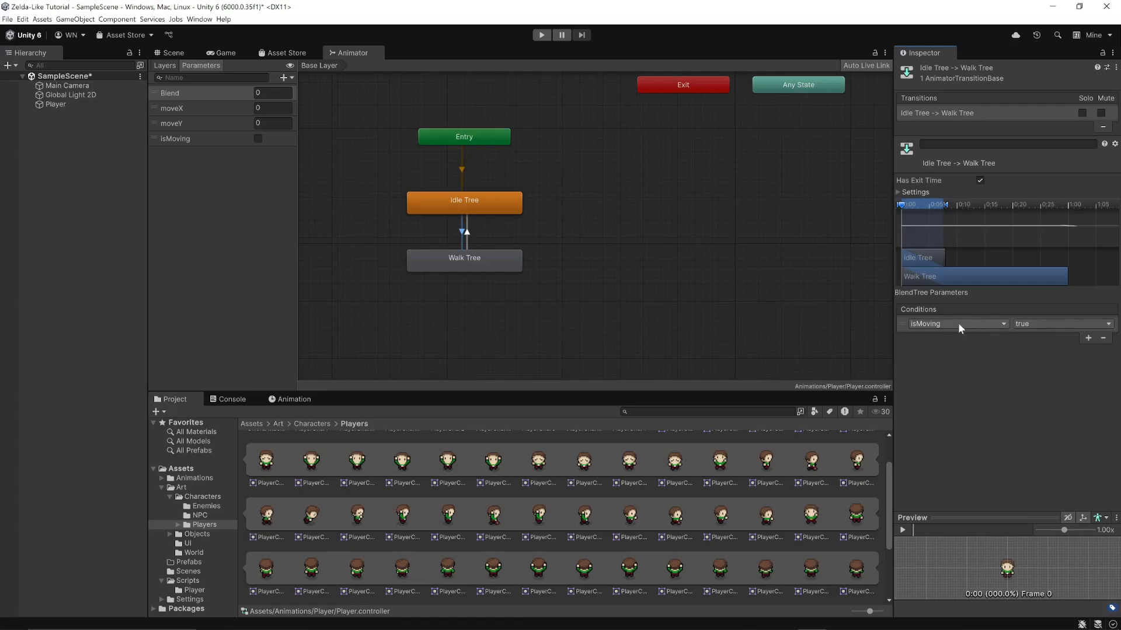
left_click(1034, 323)
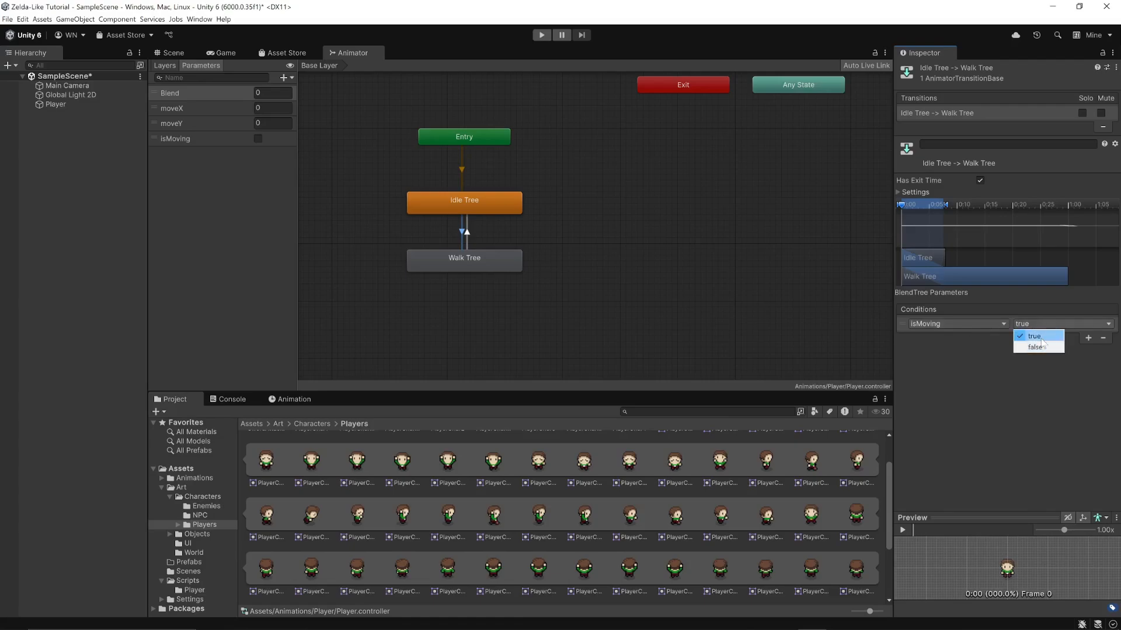
left_click(1041, 340)
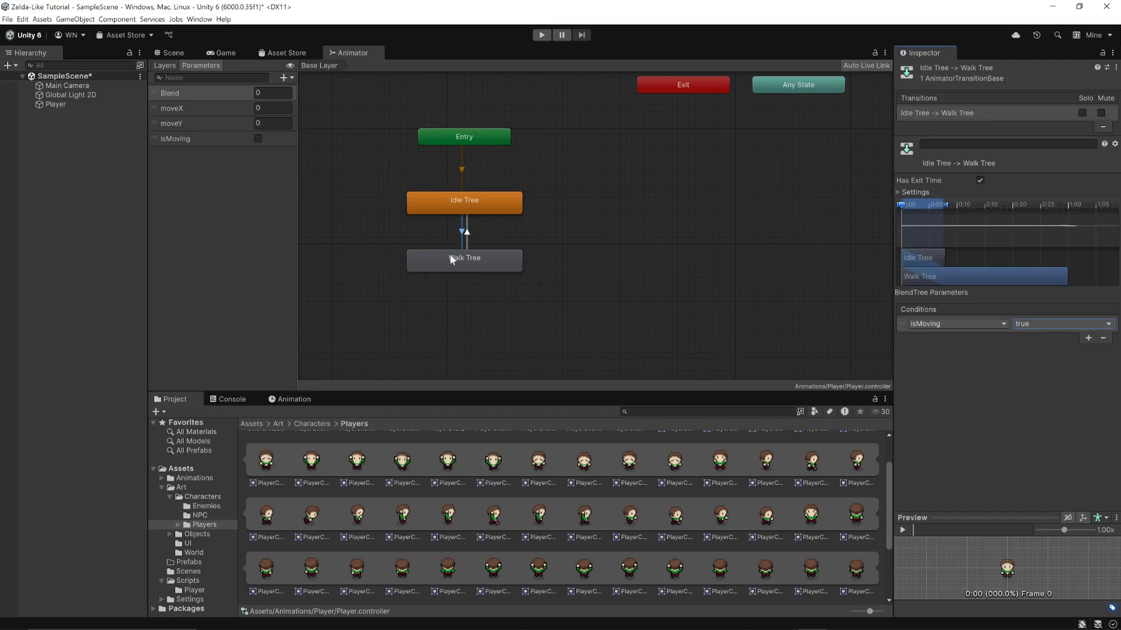
Add a condition to the Walk Tree to Idle Tree transition requiring isMoving to be false
left_click(467, 233)
left_click(1088, 339)
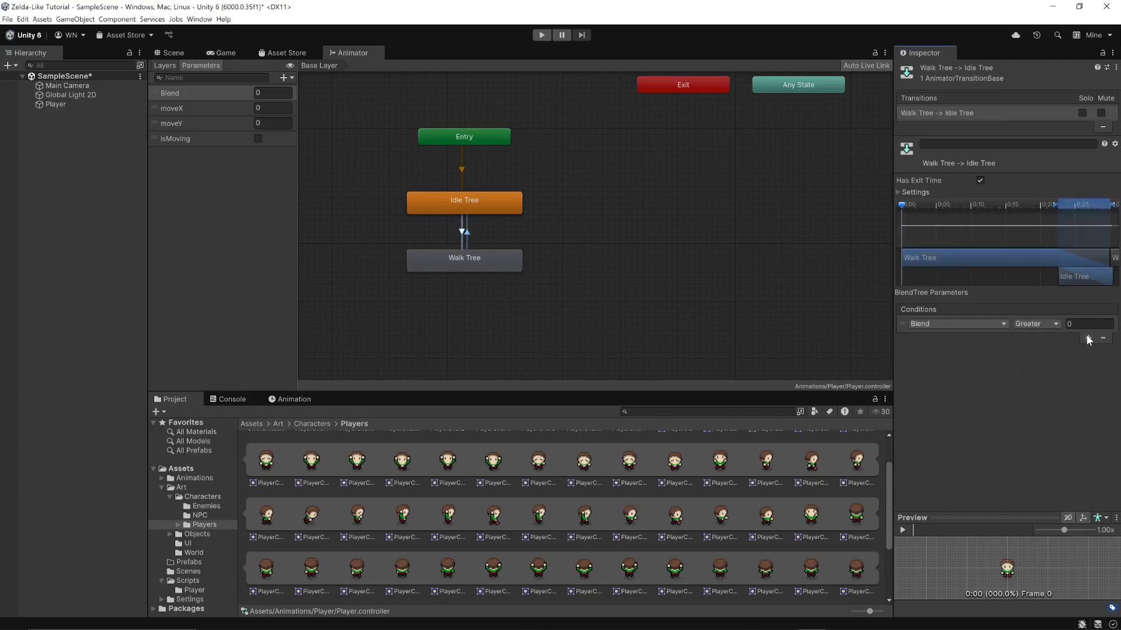
left_click(1003, 324)
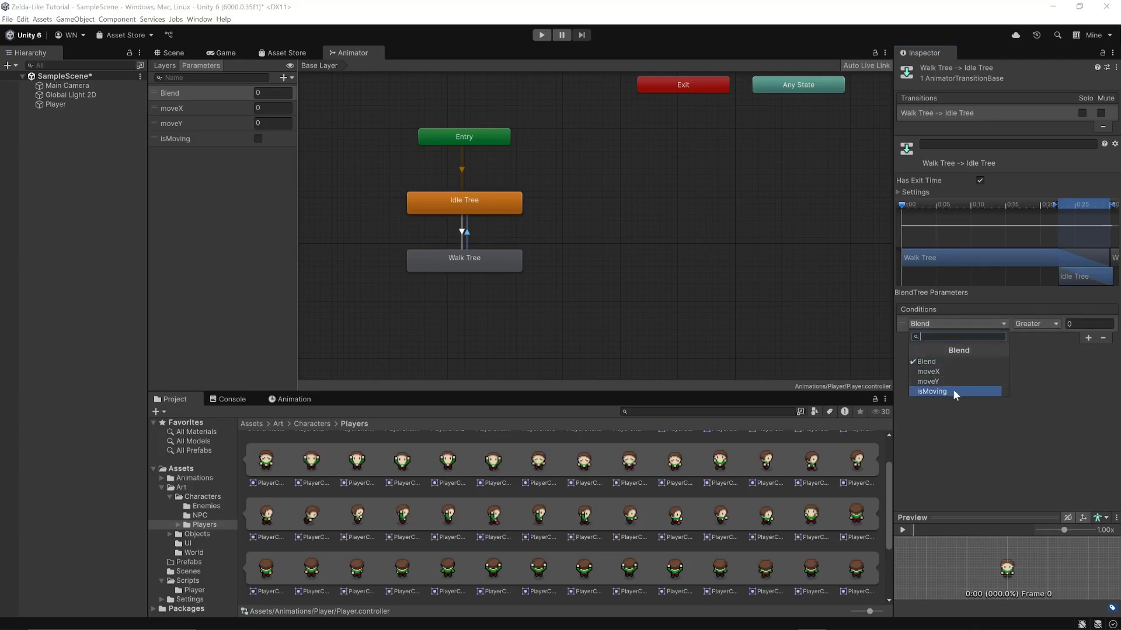
left_click(931, 391)
left_click(1039, 323)
left_click(1033, 349)
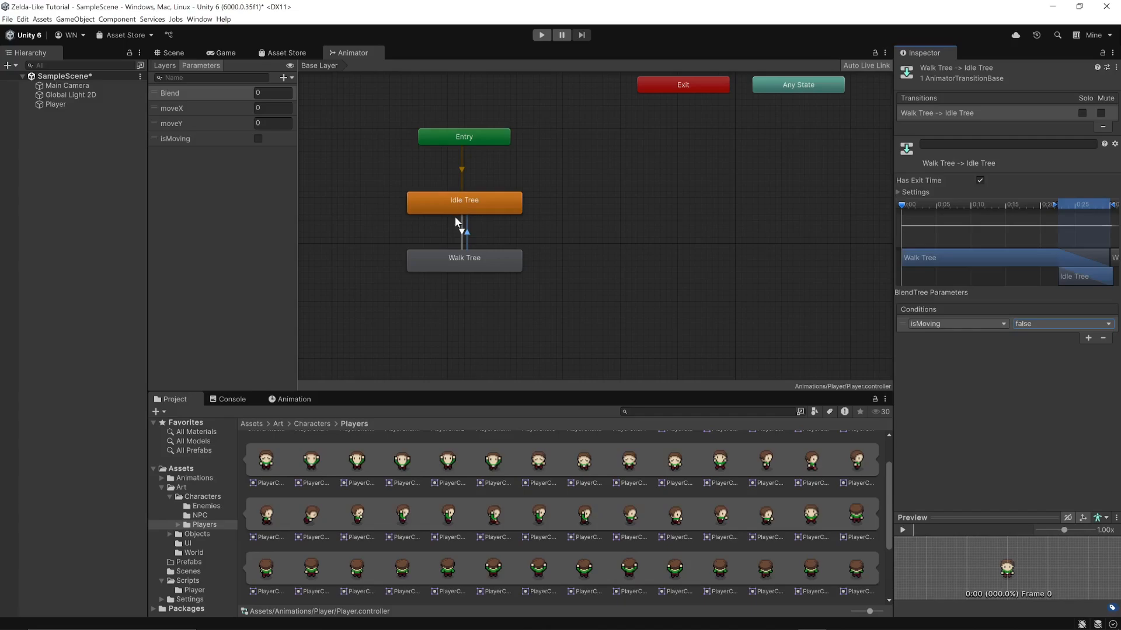
left_click(625, 286)
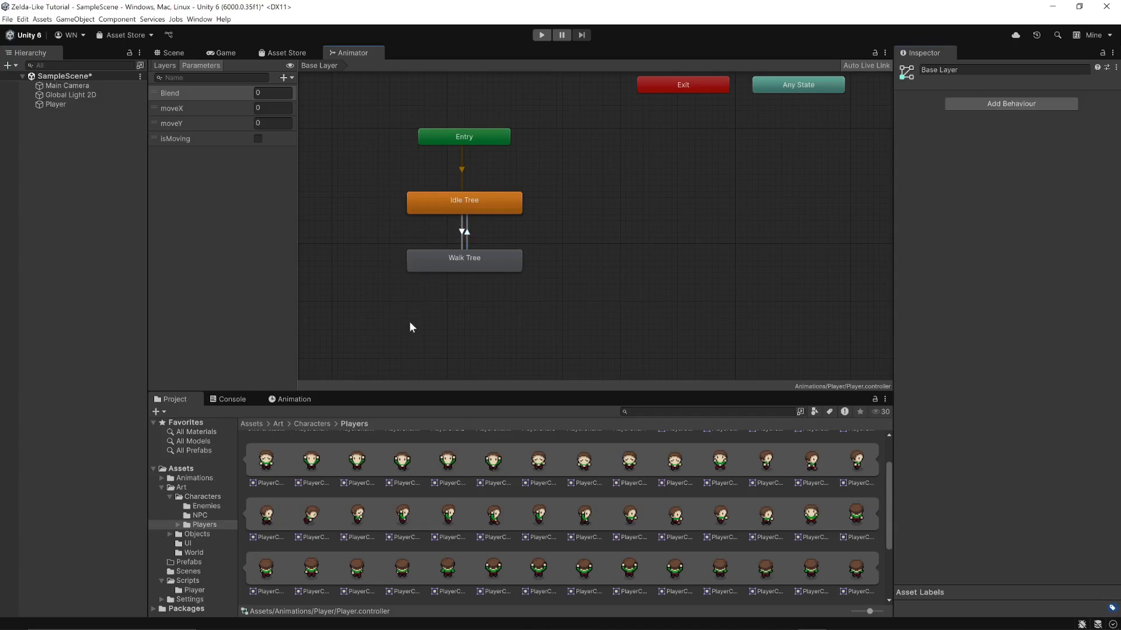
Open the Walk Tree state's blend tree and set its blend type to 2D Simple Directional
left_click(456, 269)
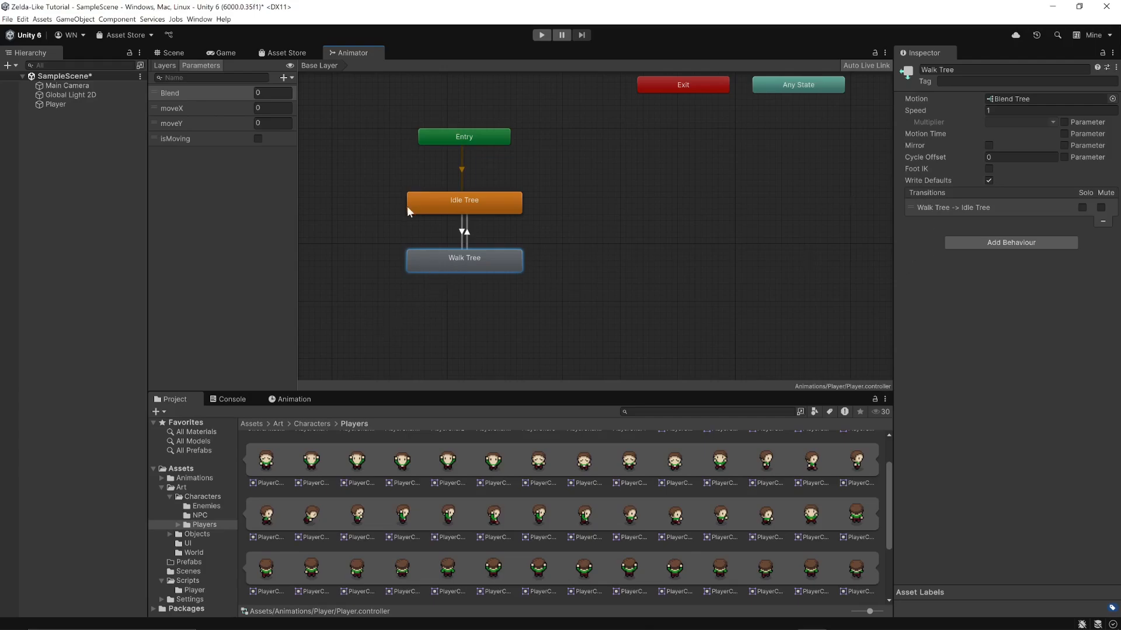
double_click(448, 268)
left_click_drag(572, 229, 604, 228)
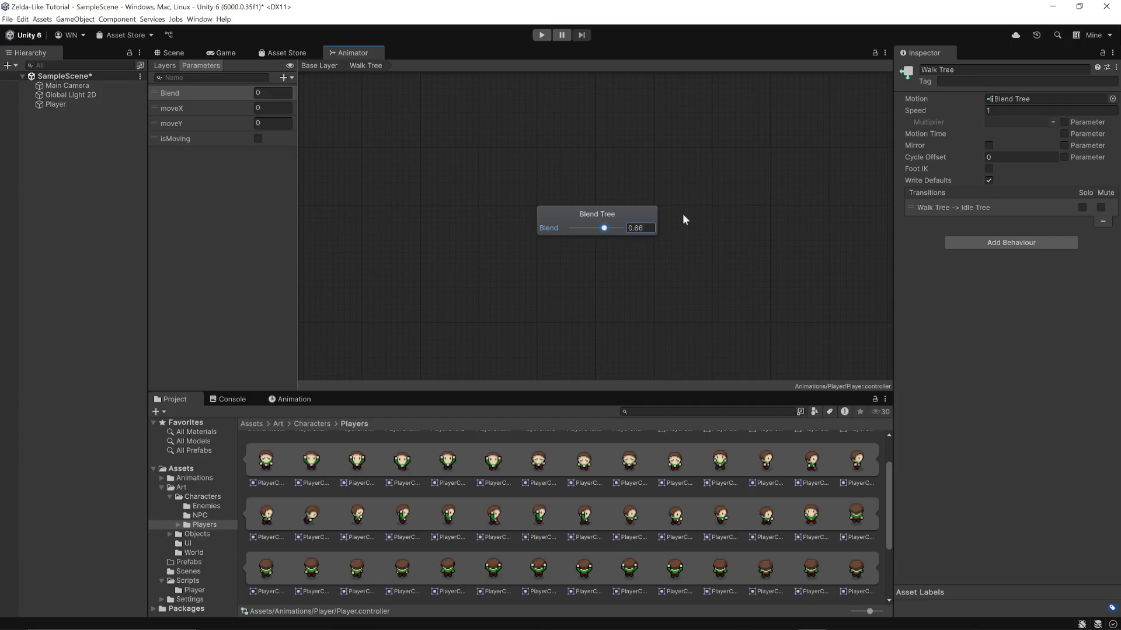
left_click(612, 211)
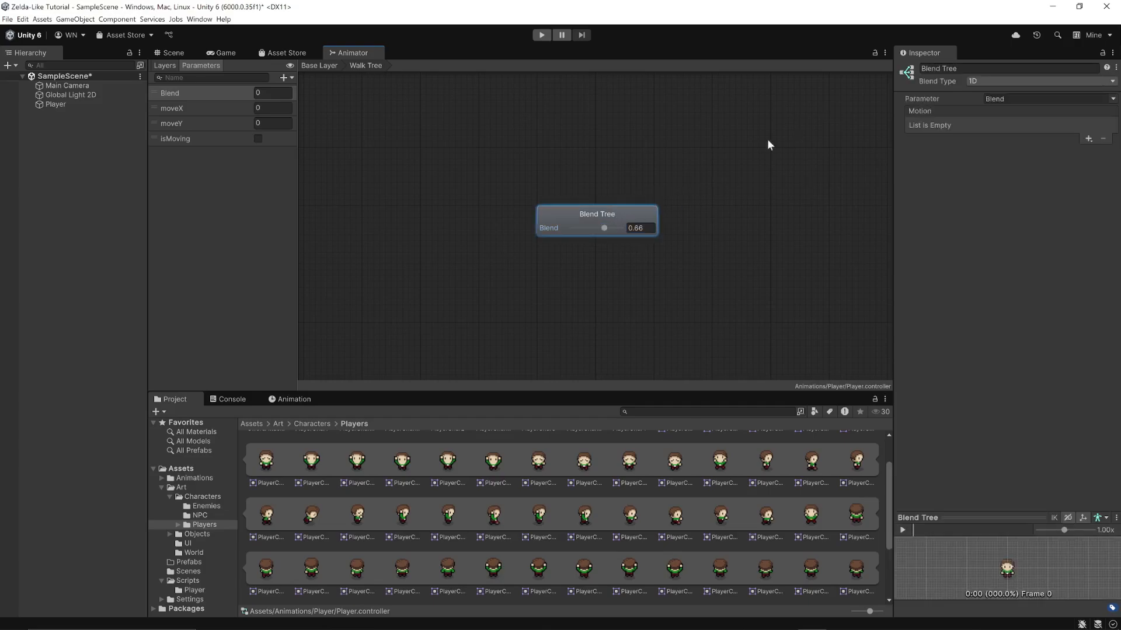
left_click(972, 81)
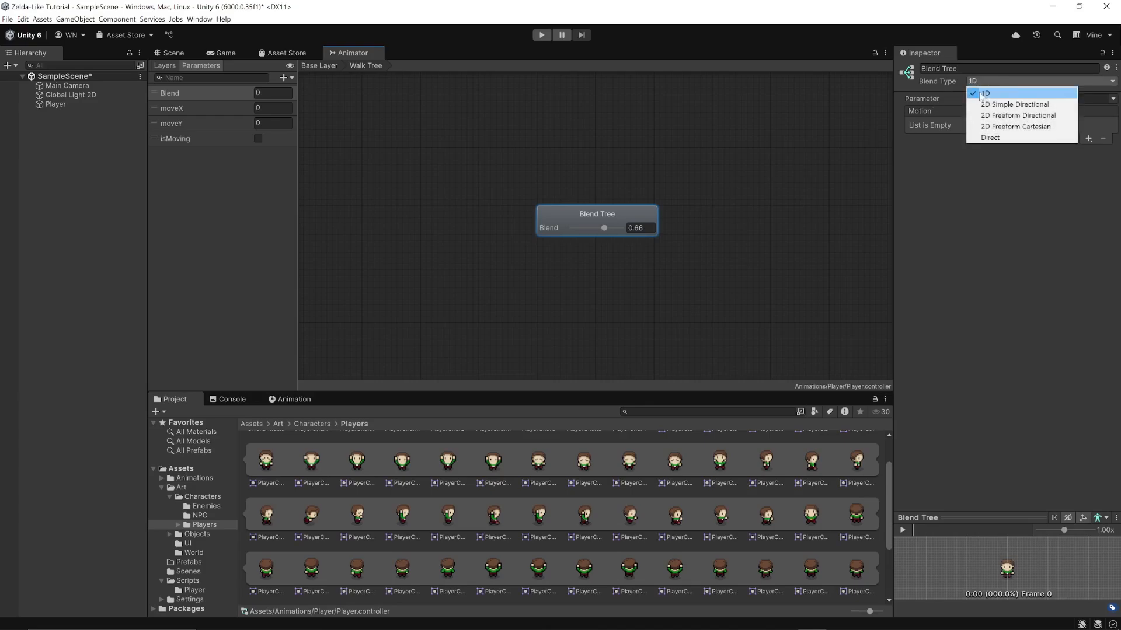
left_click(979, 104)
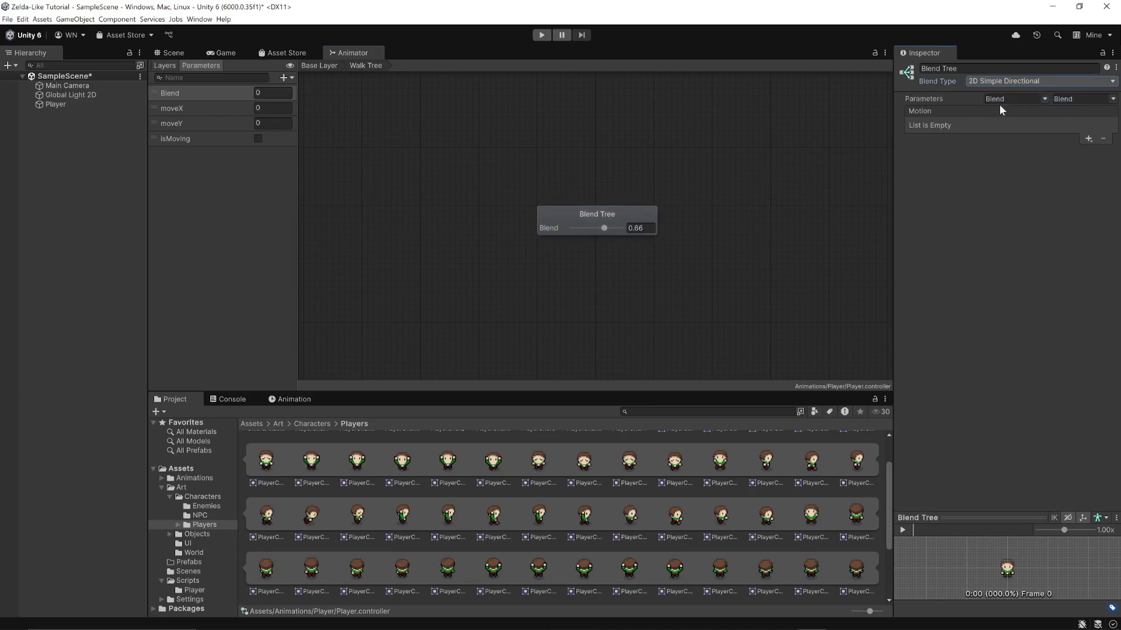
Set the walk blend tree's horizontal parameter to moveX and its vertical parameter to moveY
left_click(1044, 99)
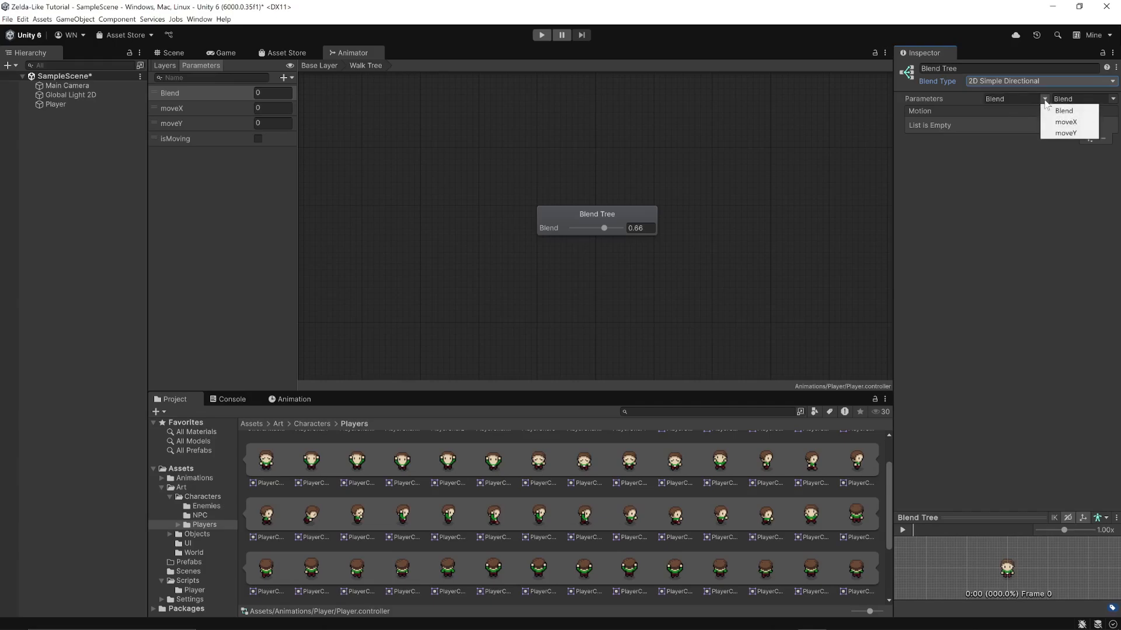
left_click(1065, 121)
left_click(1112, 98)
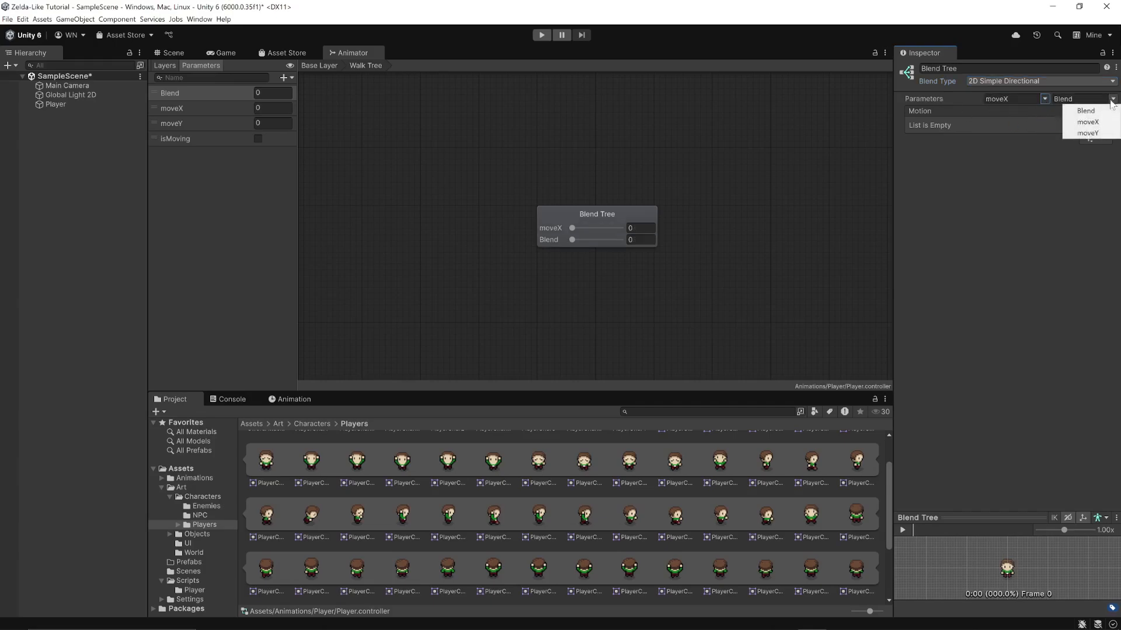
left_click(1079, 133)
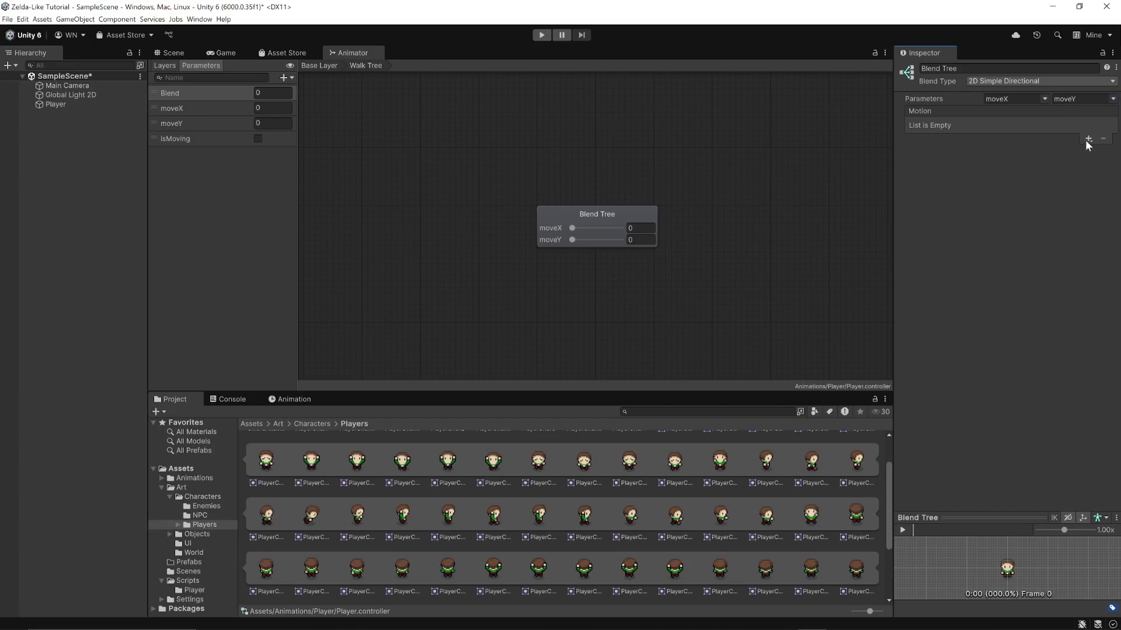
Add four empty motion fields to the walk blend tree
left_click(1088, 139)
left_click(1089, 151)
left_click(1087, 138)
left_click(1089, 151)
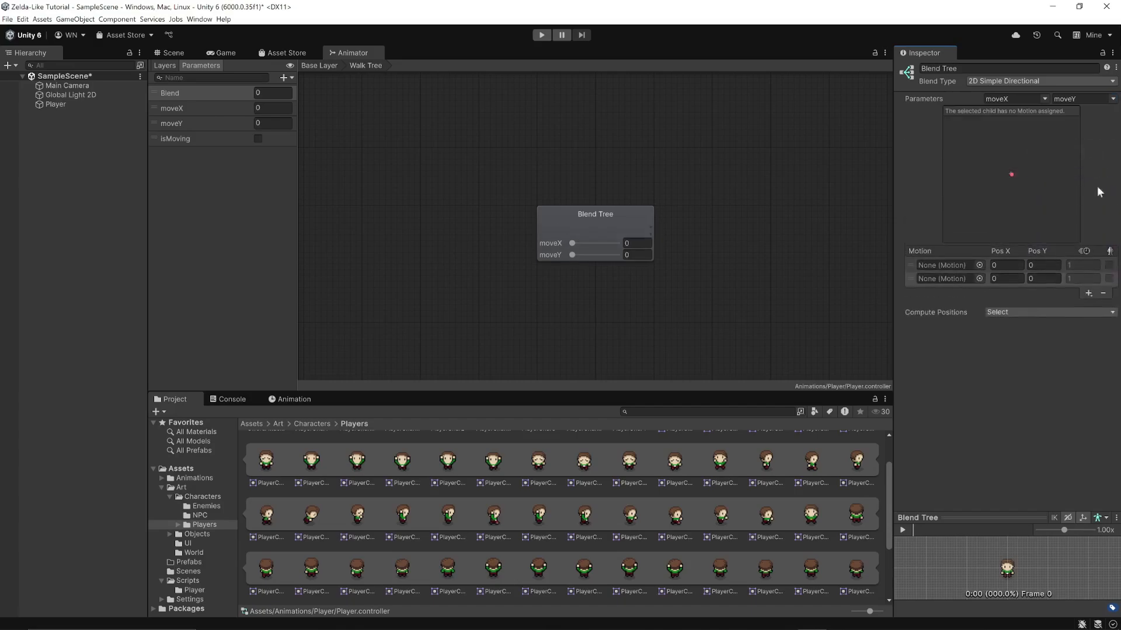
left_click(1088, 290)
left_click(1089, 304)
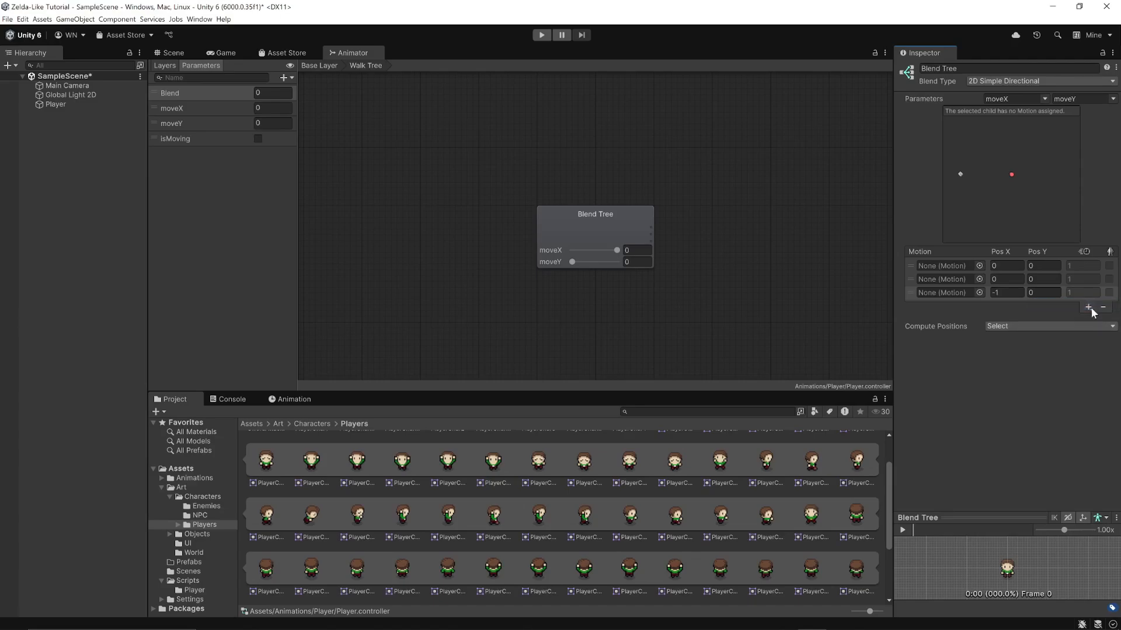
left_click(1089, 306)
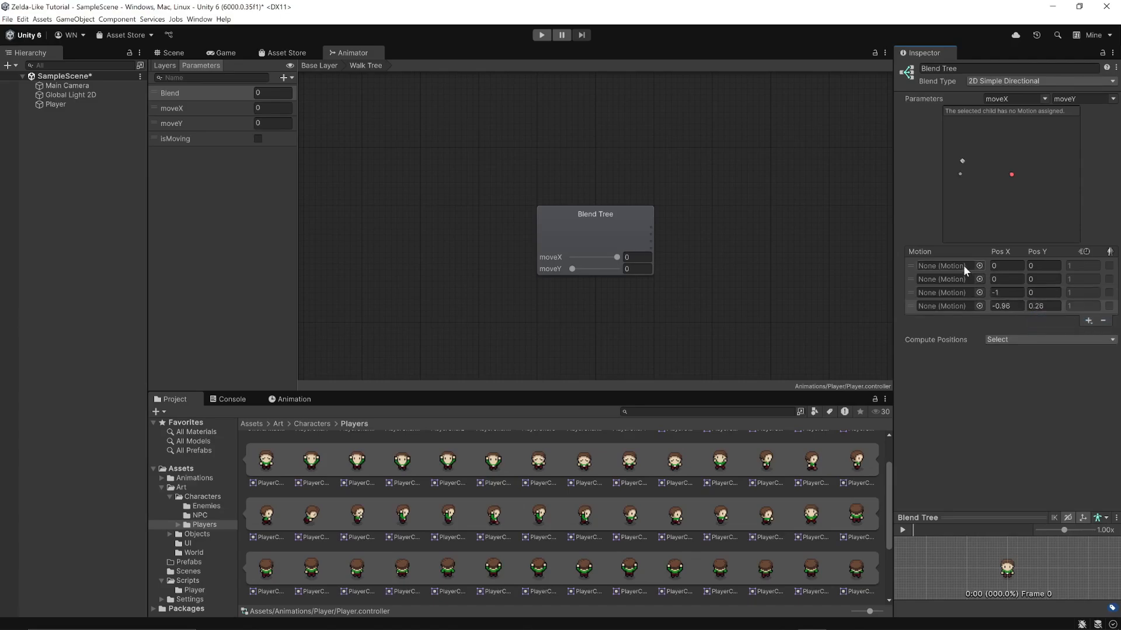
Assign the walkDown, walkLeft, walkUp and walkRight clips, in that order, to the four empty motion fields
left_click(979, 266)
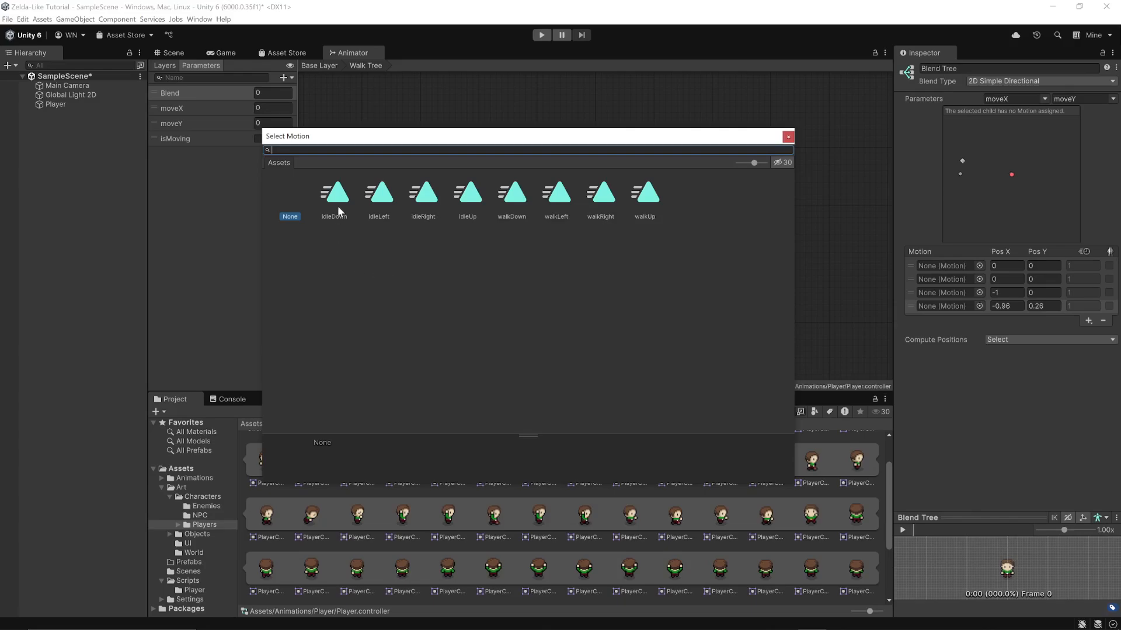
double_click(513, 201)
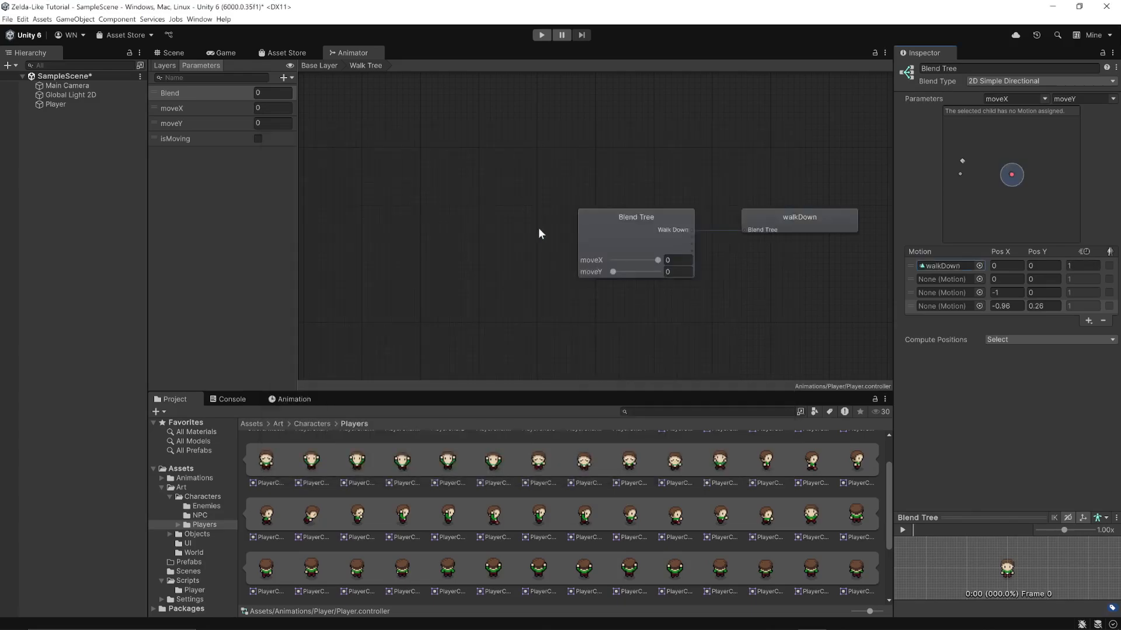
left_click(979, 279)
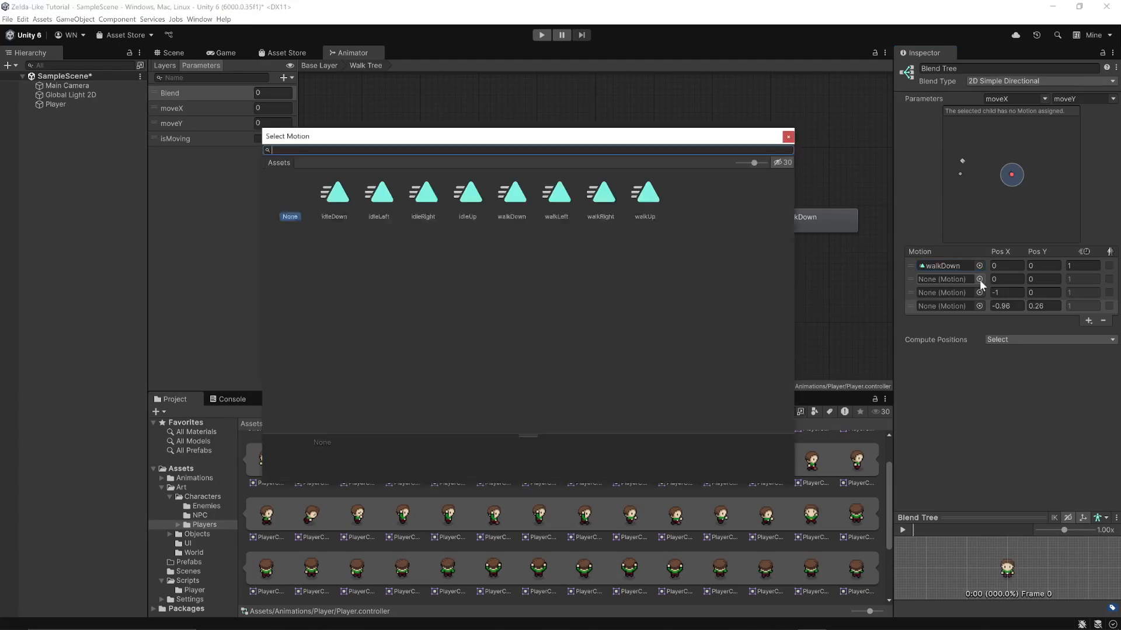
double_click(560, 200)
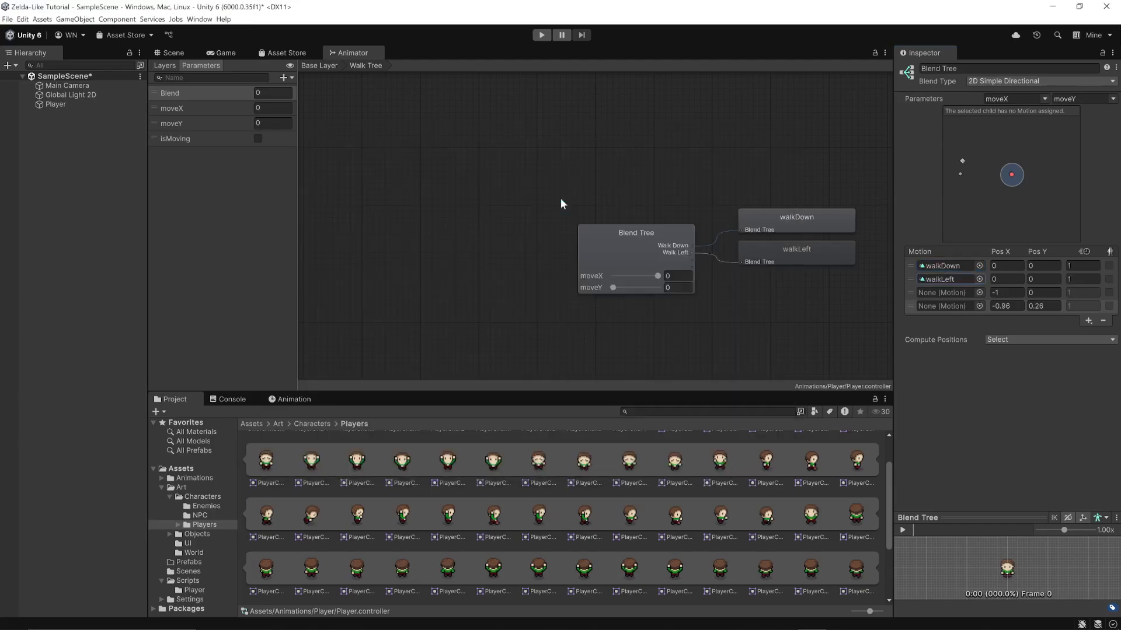
left_click(980, 292)
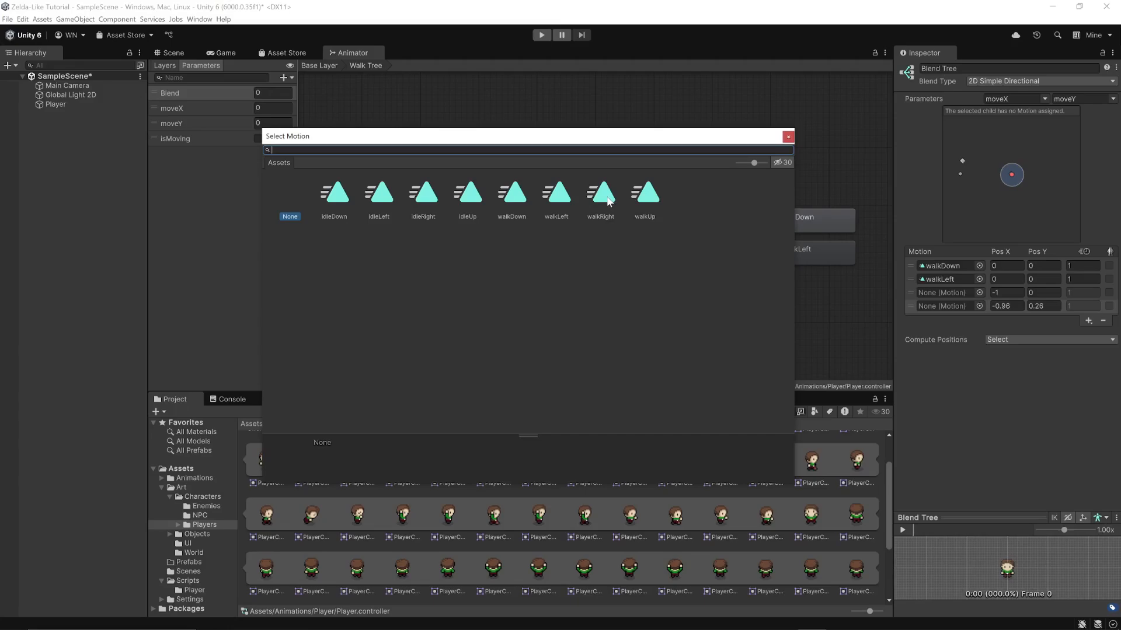
double_click(647, 196)
left_click(979, 306)
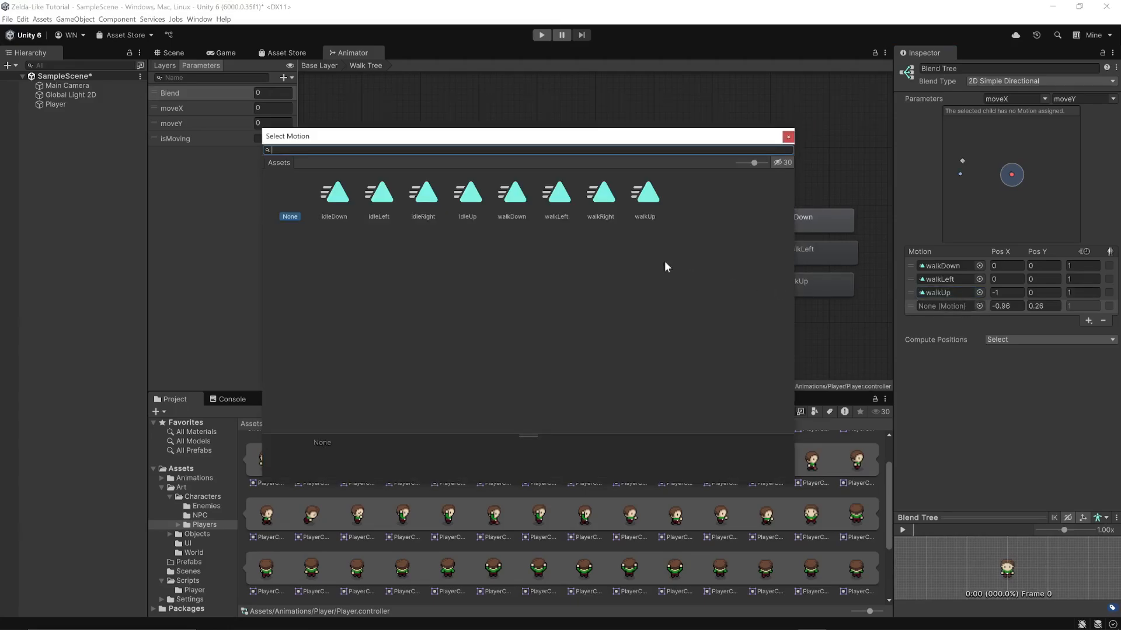
double_click(601, 197)
Set walkDown's Pos Y to -1 and walkLeft's Pos X to -1
left_click(1006, 265)
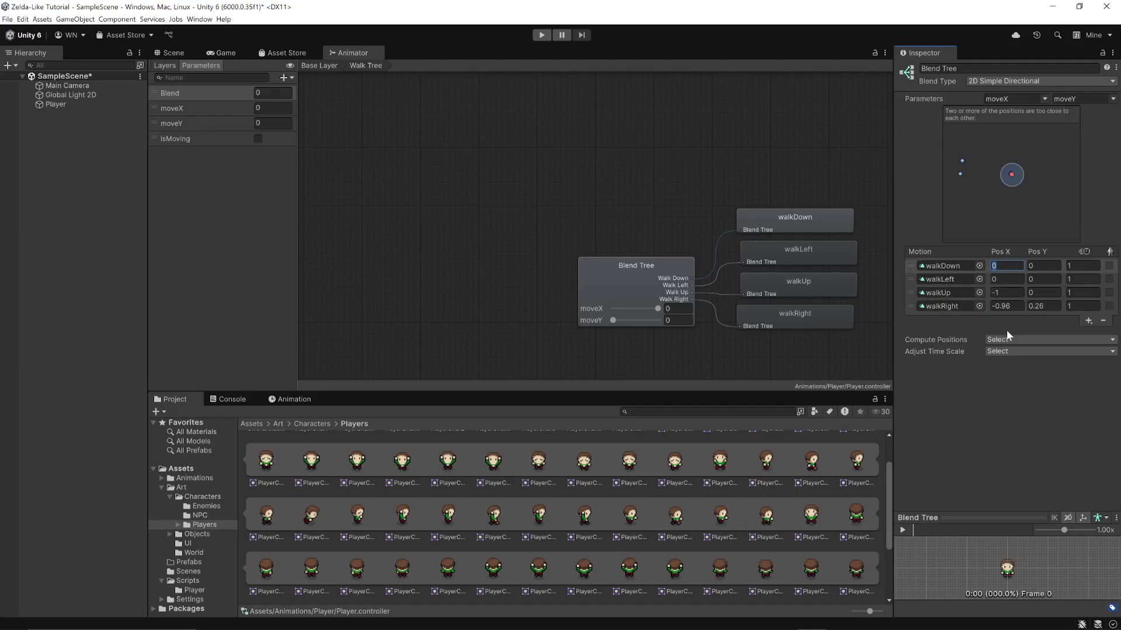
left_click(1035, 265)
type("-1")
left_click(1006, 279)
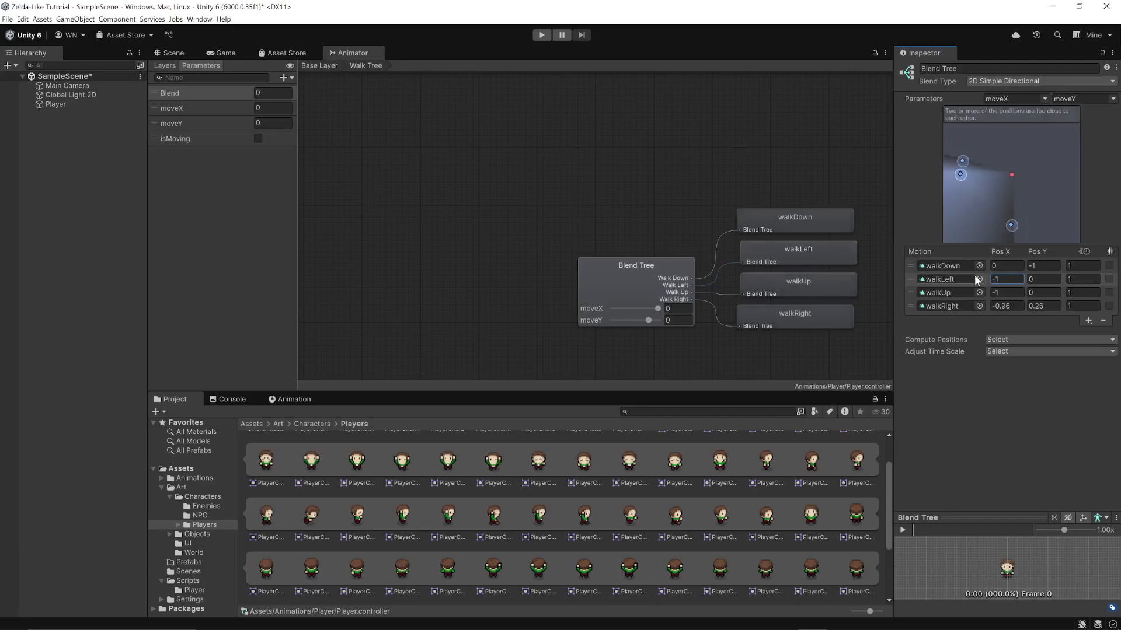
Set the walkUp motion's position to X 0, Y 1 and the walkRight motion's position to X 1, Y 0
left_click(1004, 292)
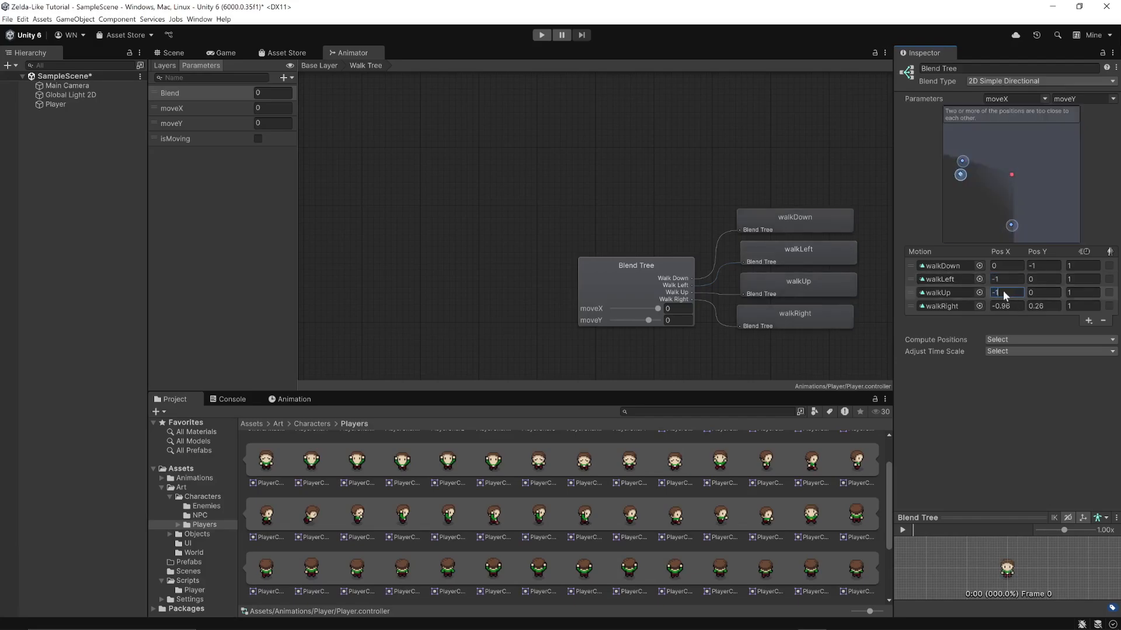
type("0")
key("Tab")
type("1")
left_click(1009, 306)
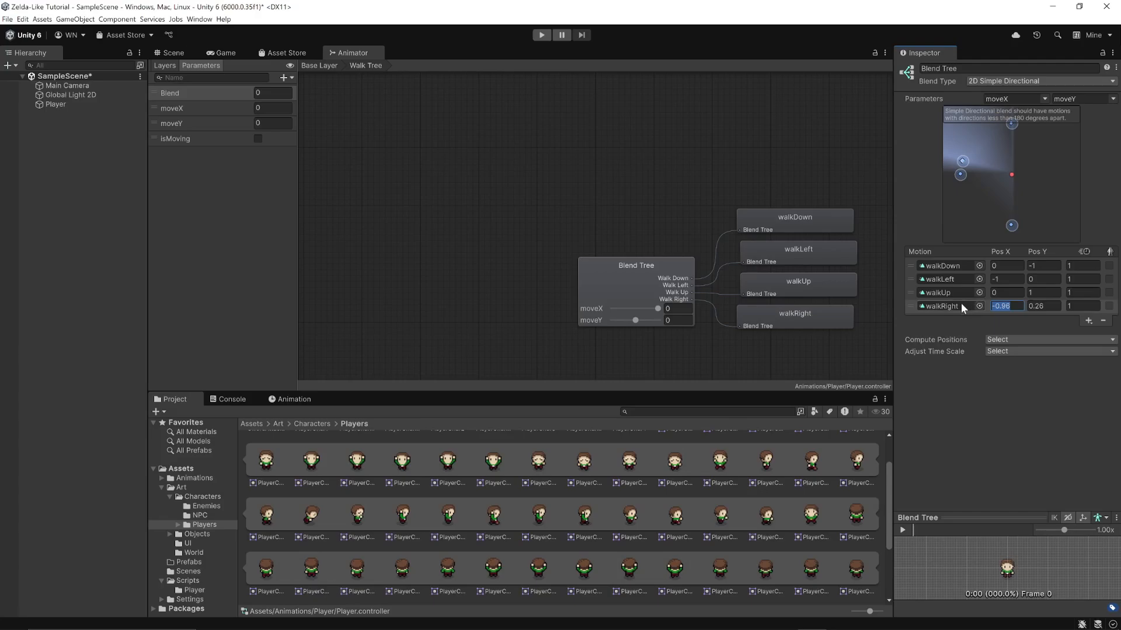
type("1")
left_click(1049, 306)
type("0")
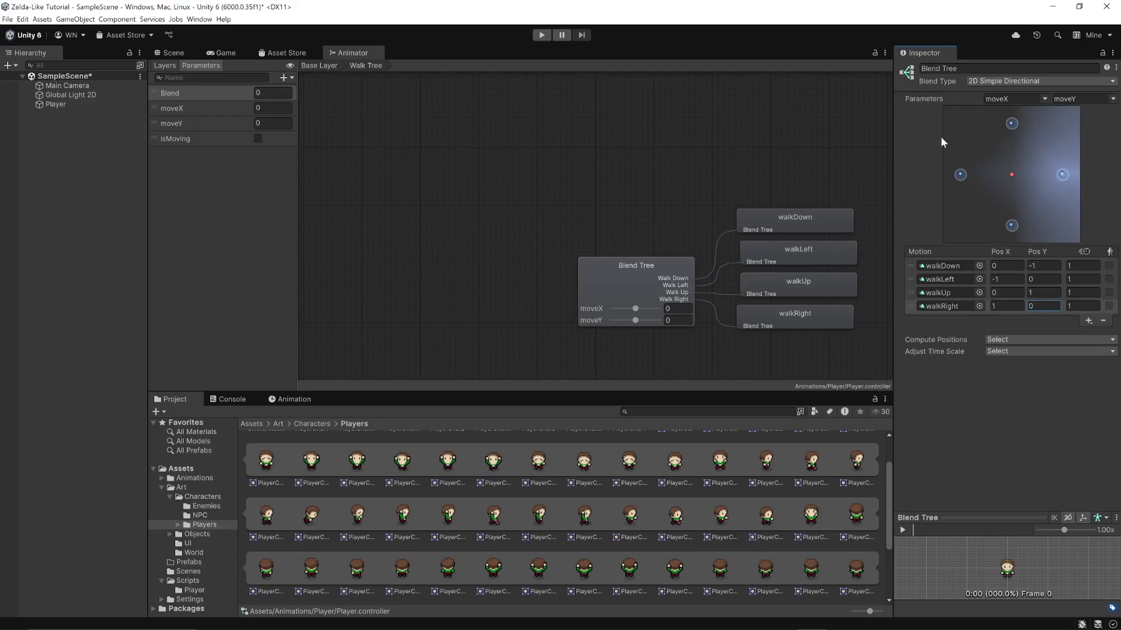
Add four more motion fields below walkRight for the diagonal directions
left_click(1087, 321)
left_click(1078, 332)
left_click(1088, 335)
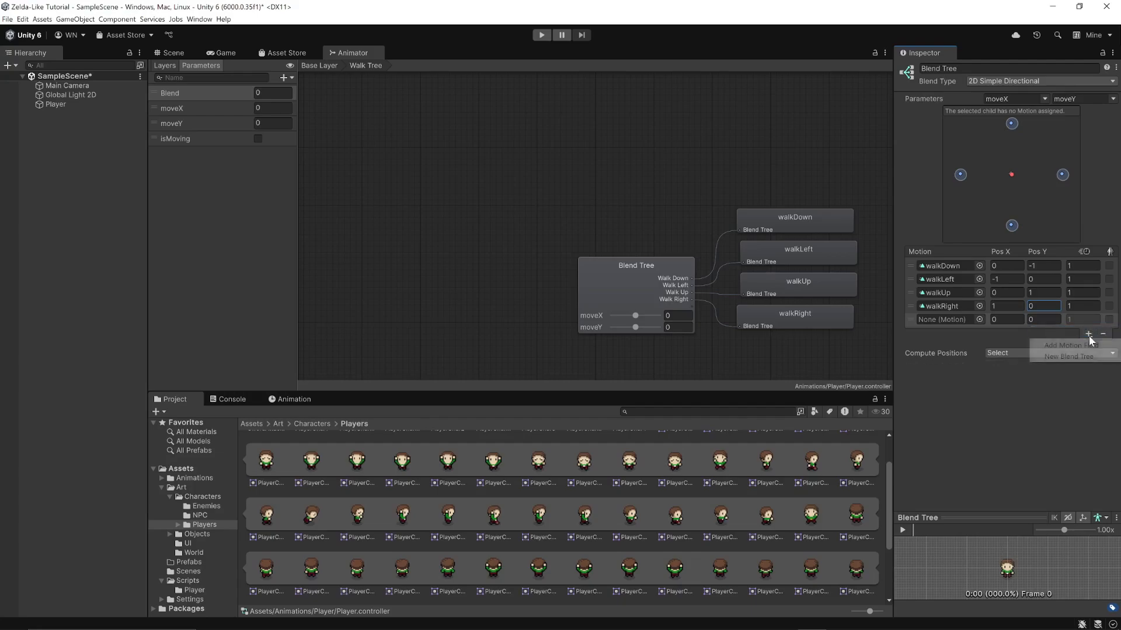
left_click(1089, 345)
left_click(1088, 347)
left_click(1086, 358)
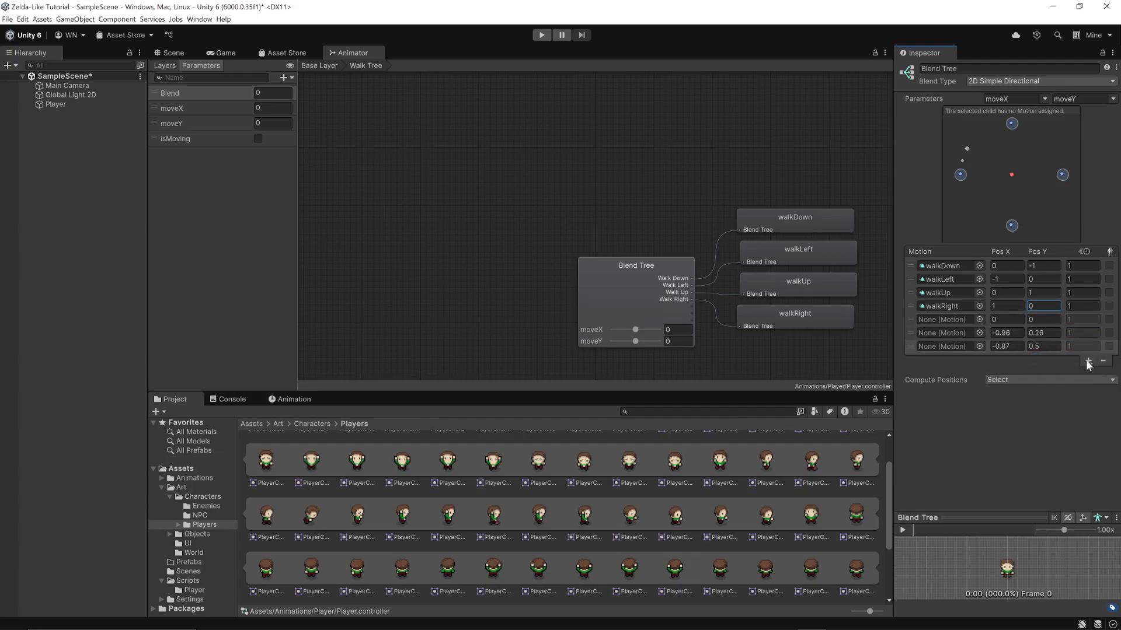
left_click(1086, 360)
left_click(1070, 373)
Assign walkLeft, walkRight, walkDown and walkDown, in that order, to the four new motion fields
left_click(979, 319)
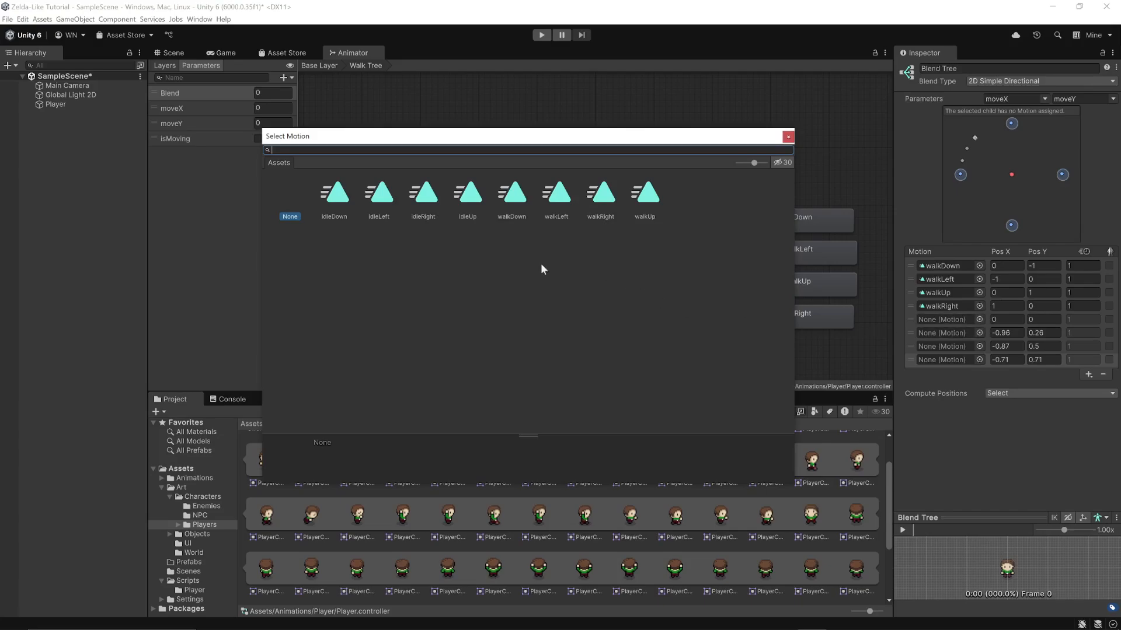
double_click(552, 202)
left_click(980, 334)
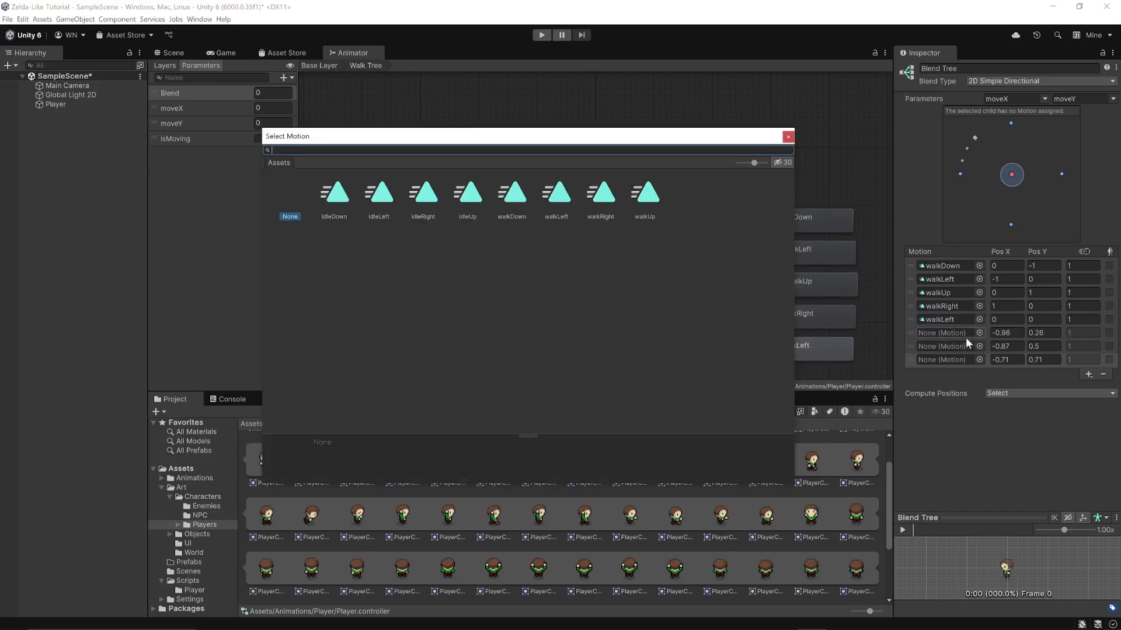
double_click(595, 200)
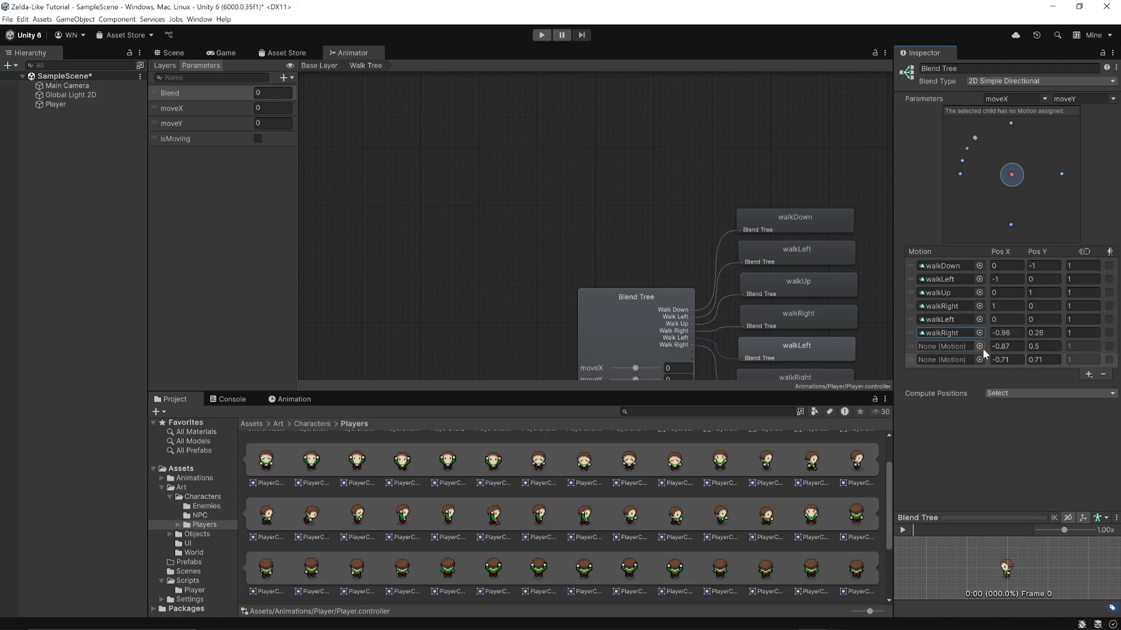
left_click(980, 346)
double_click(510, 202)
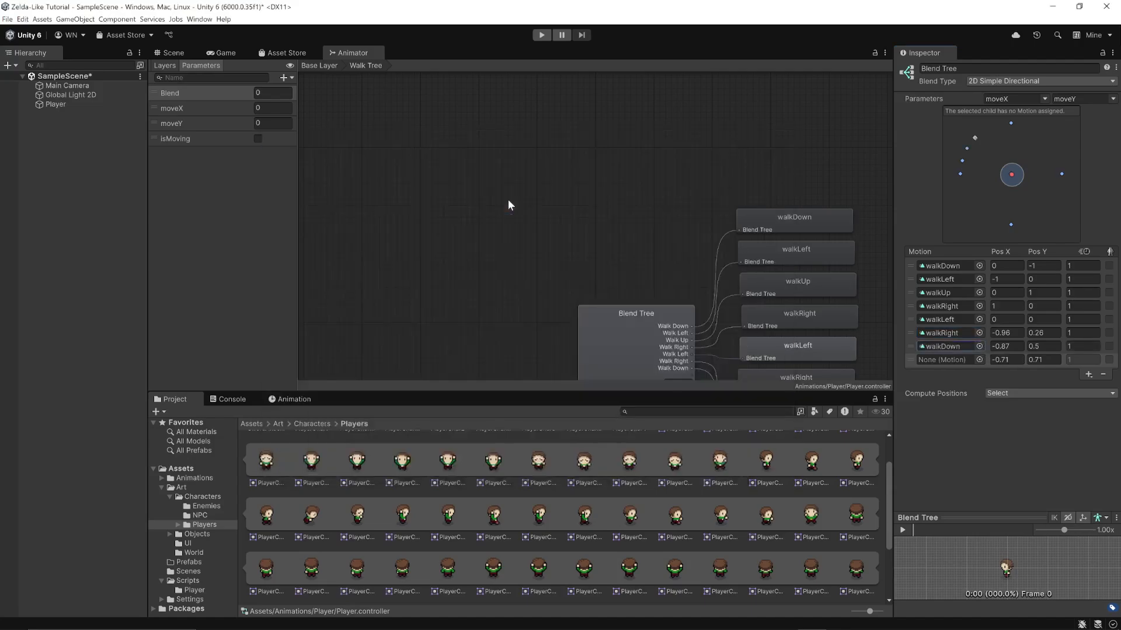
left_click(979, 360)
double_click(506, 198)
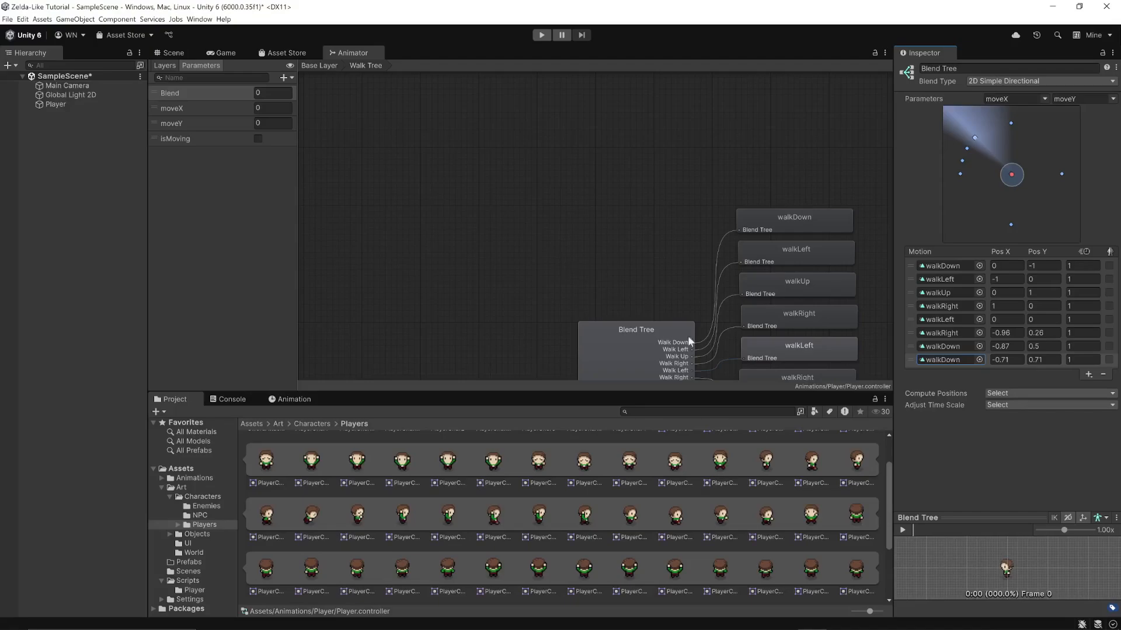
Position the second walkLeft motion at X -1, Y 1 and the second walkRight motion at X 1, Y 1
left_click(1001, 319)
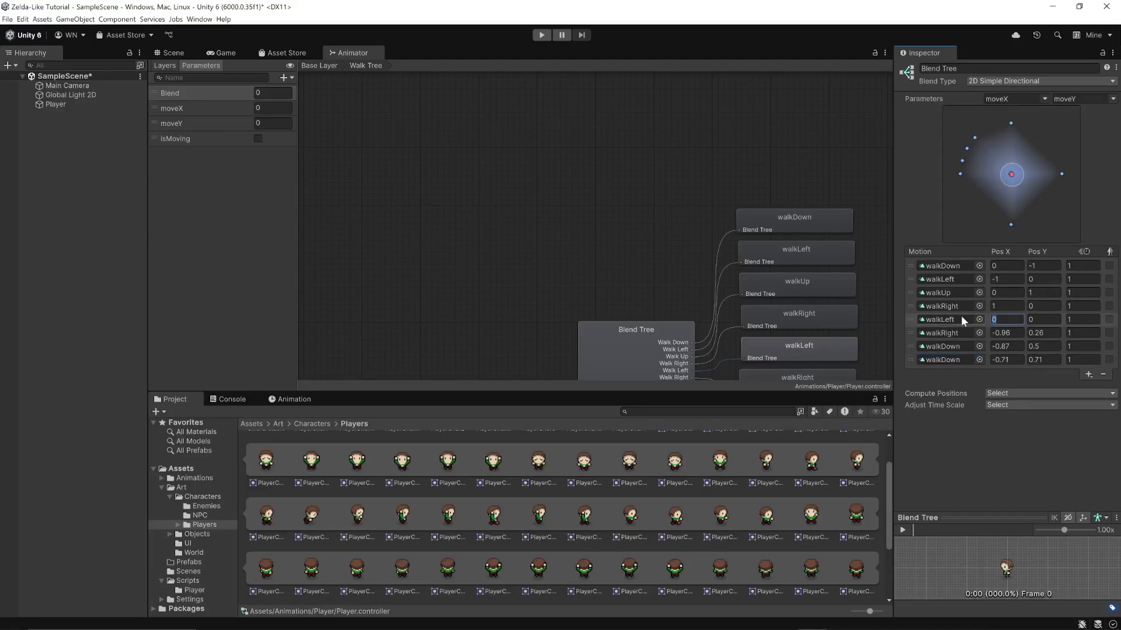
type("-1")
left_click(1042, 319)
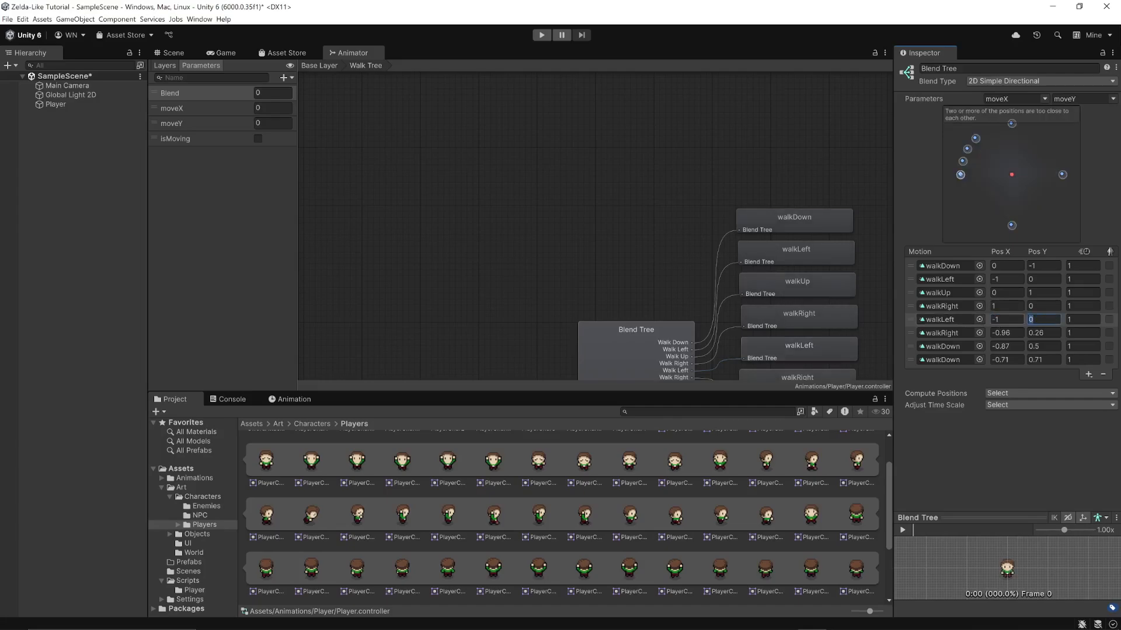
type("1")
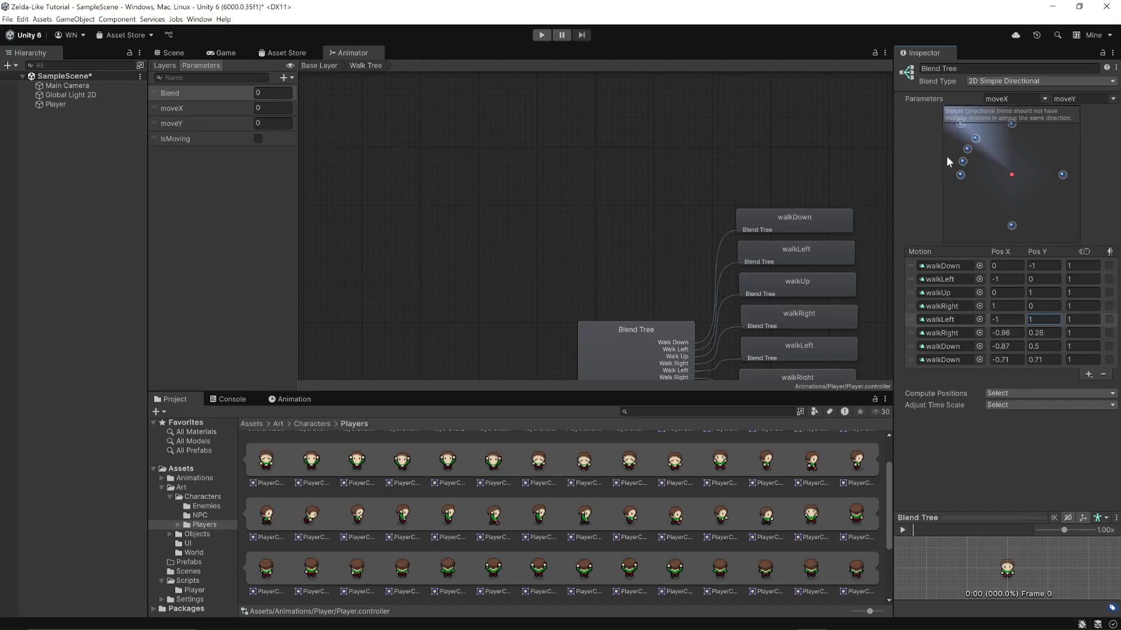
left_click(992, 332)
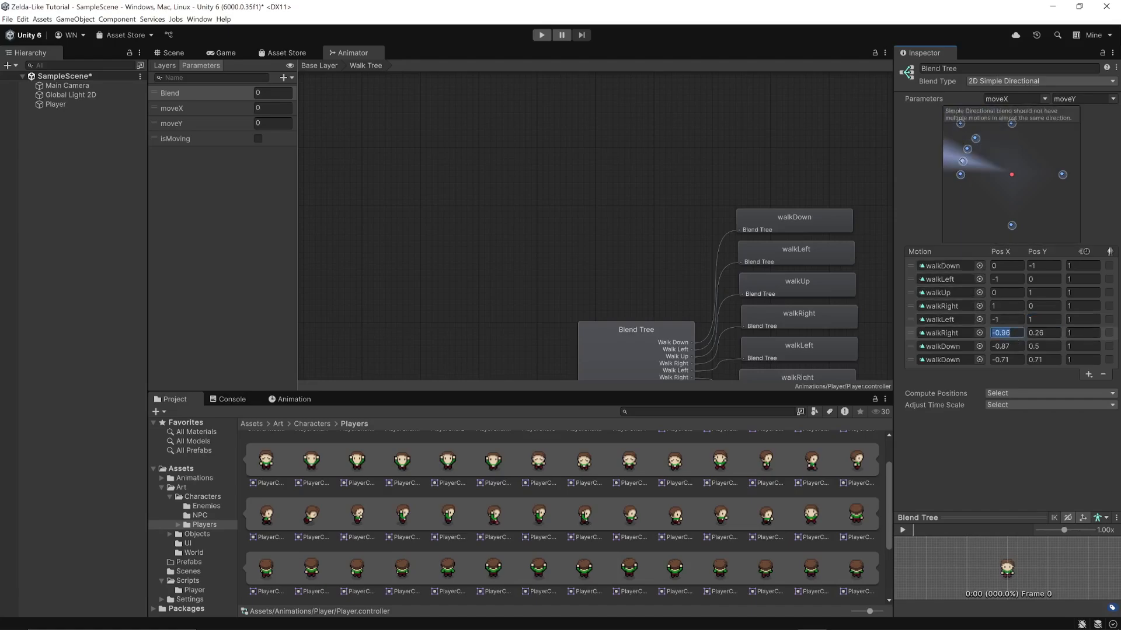
type("1")
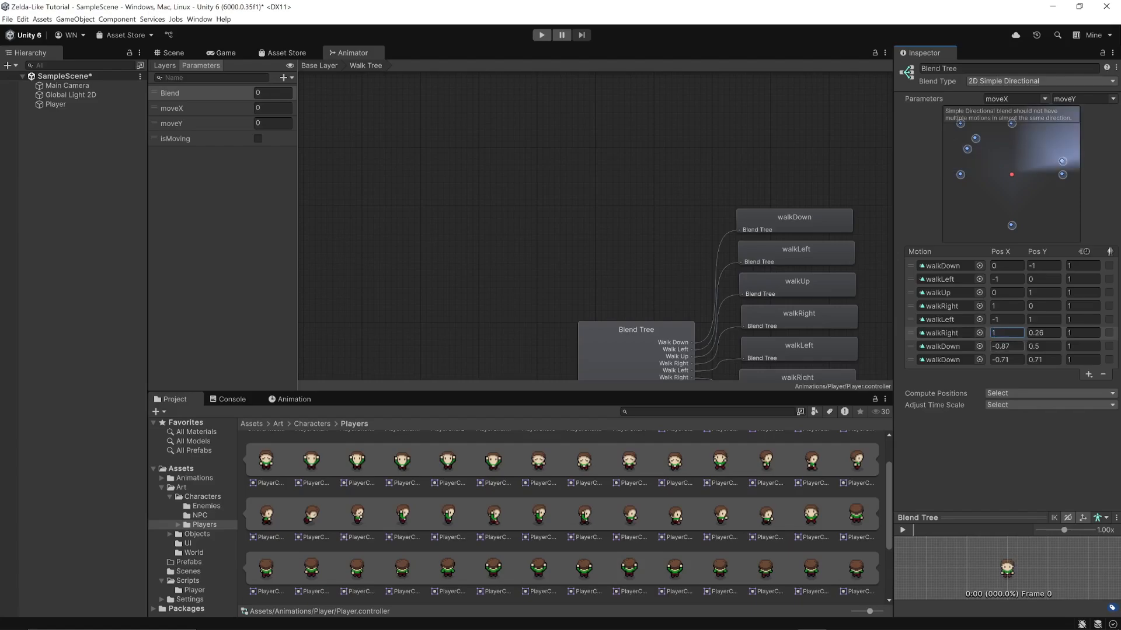
left_click(1033, 331)
type("1")
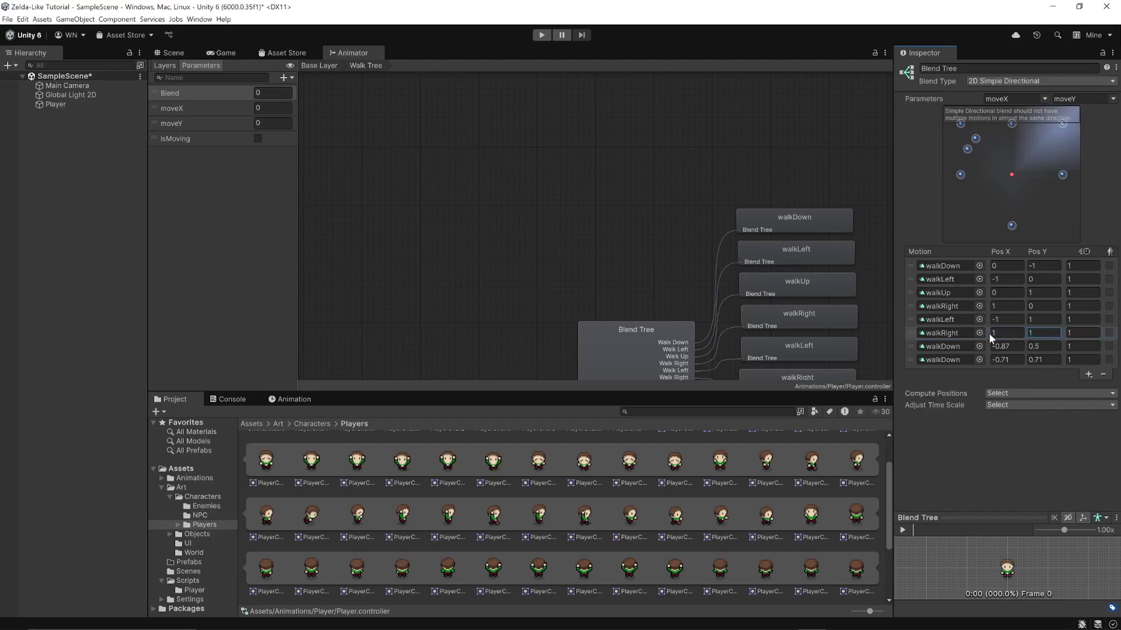
Position the last two walkDown motions at X -1, Y -1 and X 1, Y -1 respectively
left_click(1003, 346)
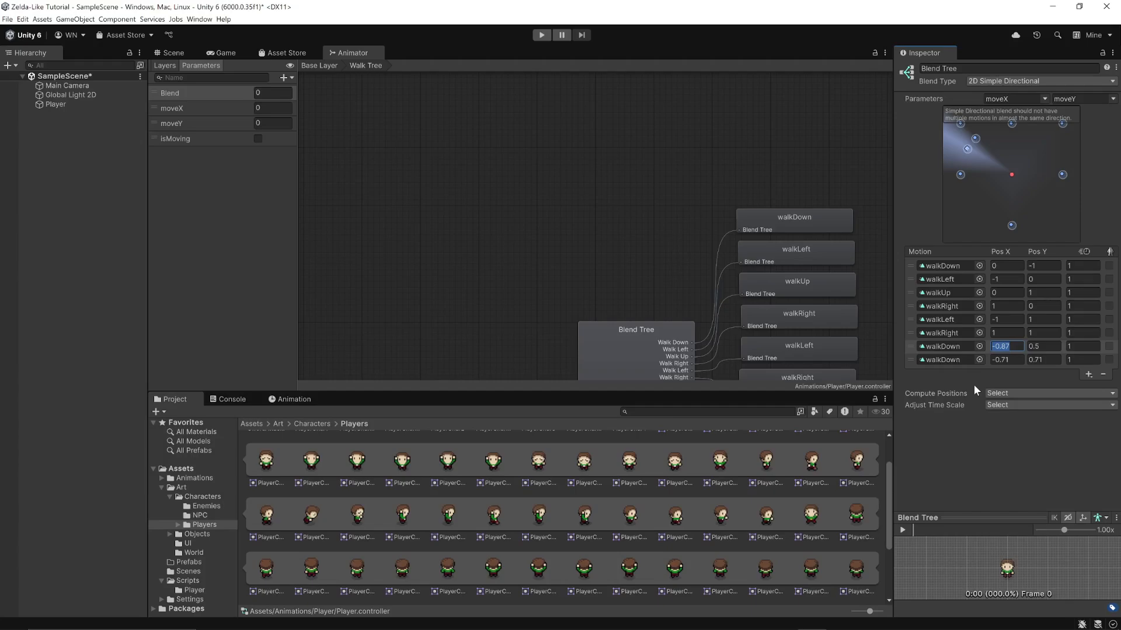
type("-1")
left_click(1045, 346)
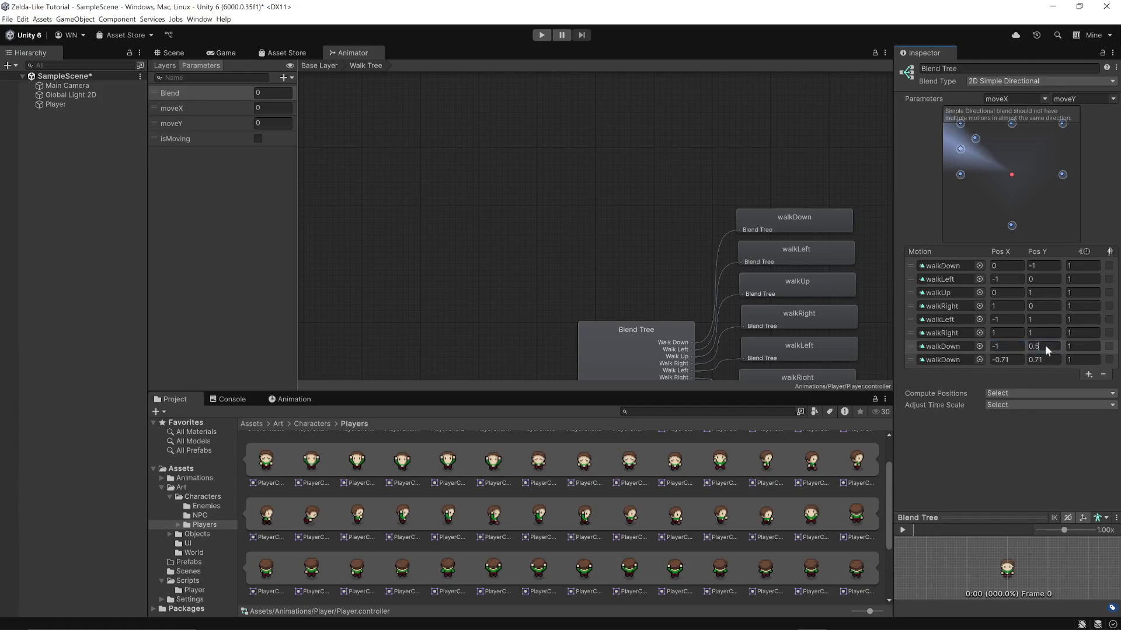
type("-1")
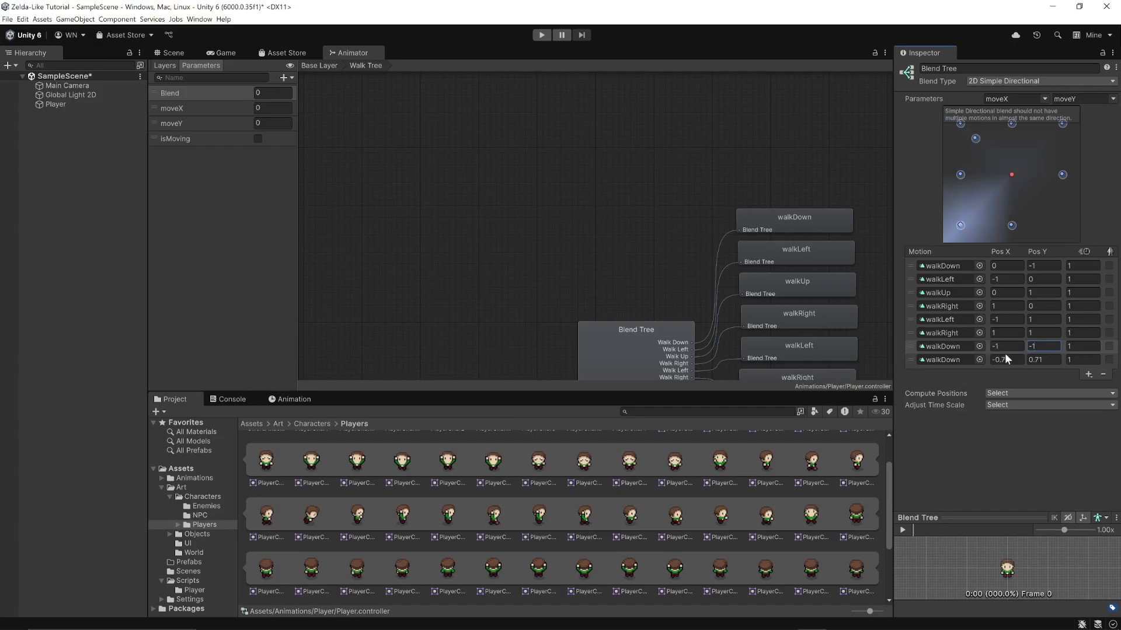
left_click(1005, 359)
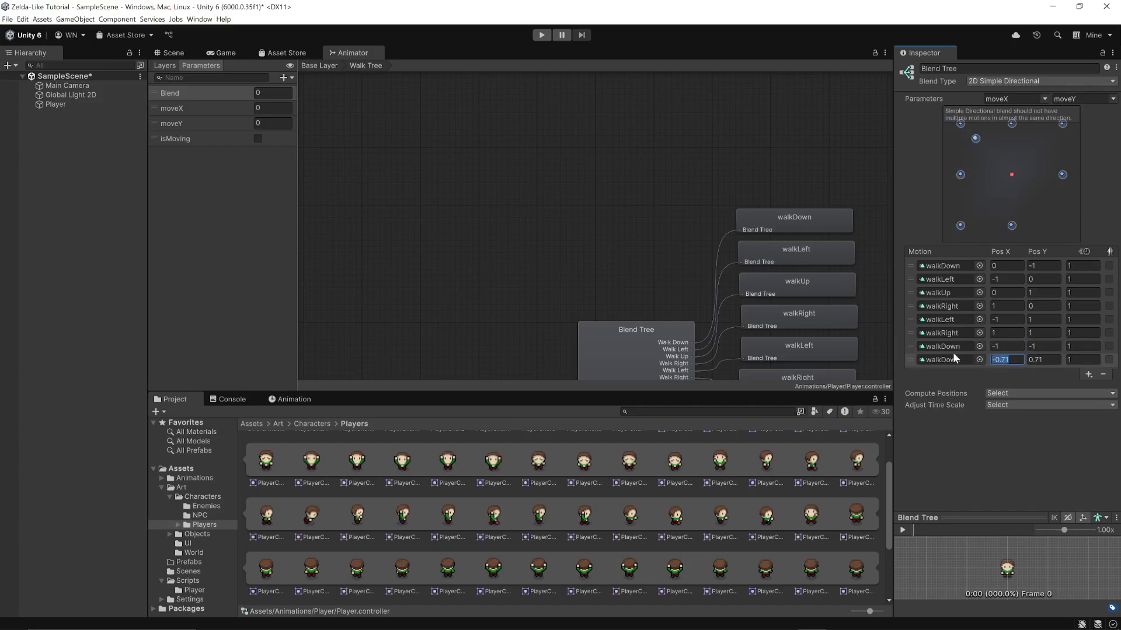
type("1")
key("Tab")
type("-1")
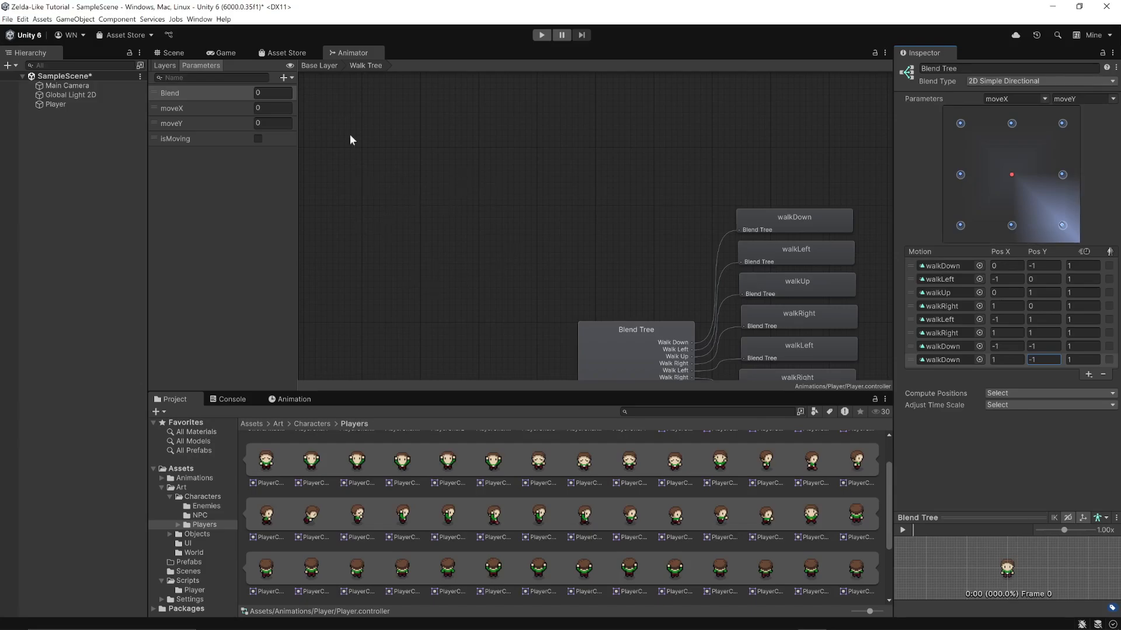
In the base layer, disable Has Exit Time and Fixed Duration on both transitions between Idle Tree and Walk Tree
left_click(320, 66)
left_click(639, 286)
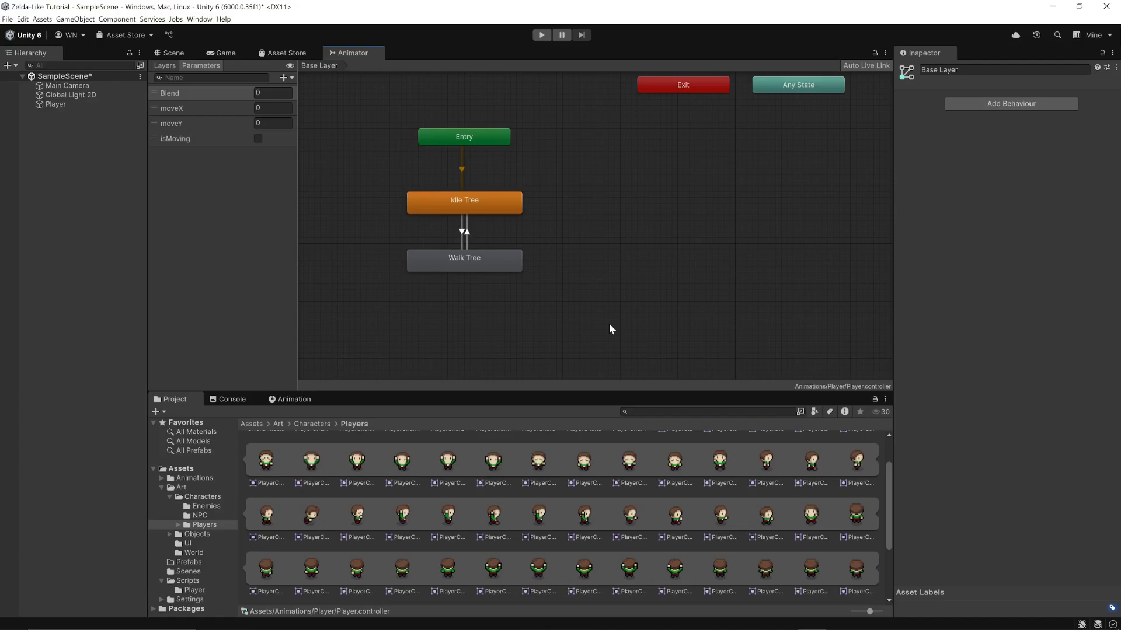
left_click(462, 233)
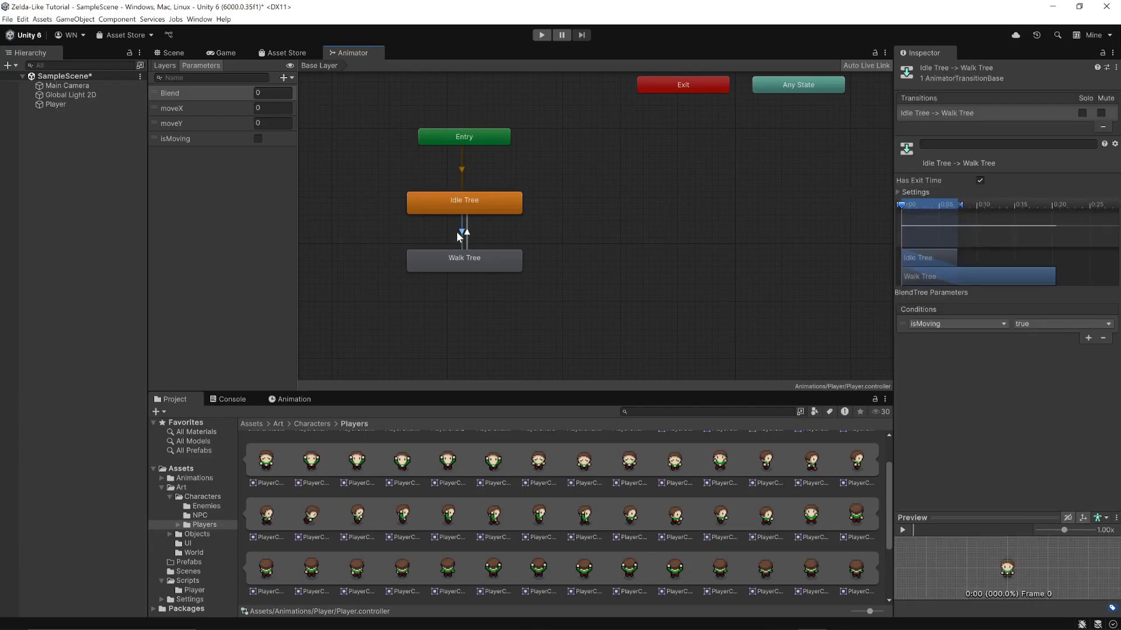
left_click(899, 192)
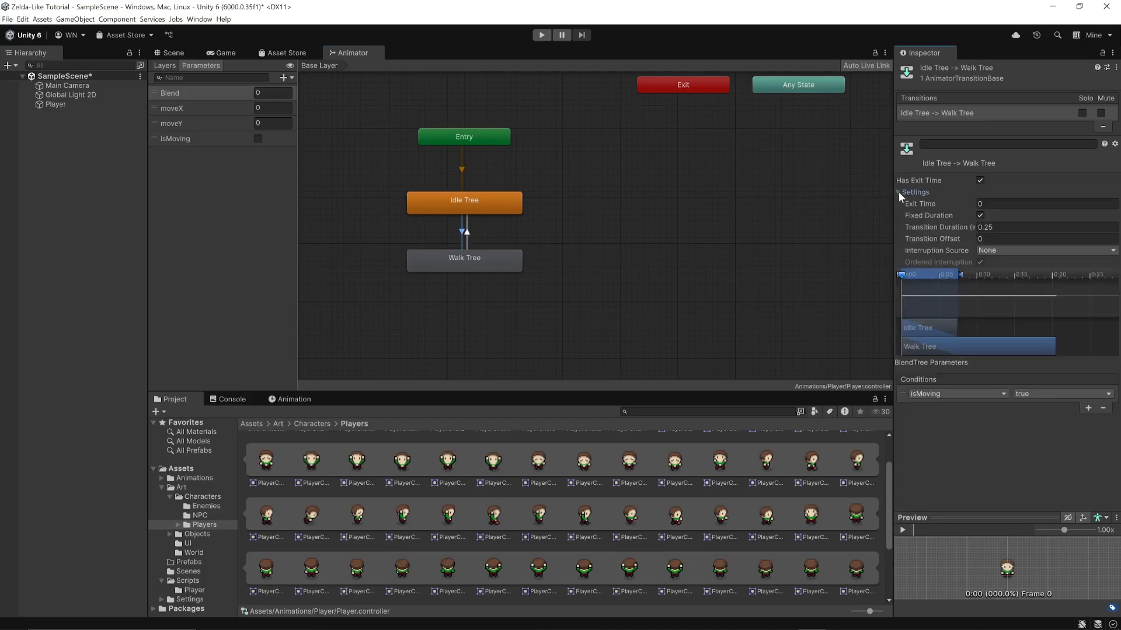
left_click(980, 179)
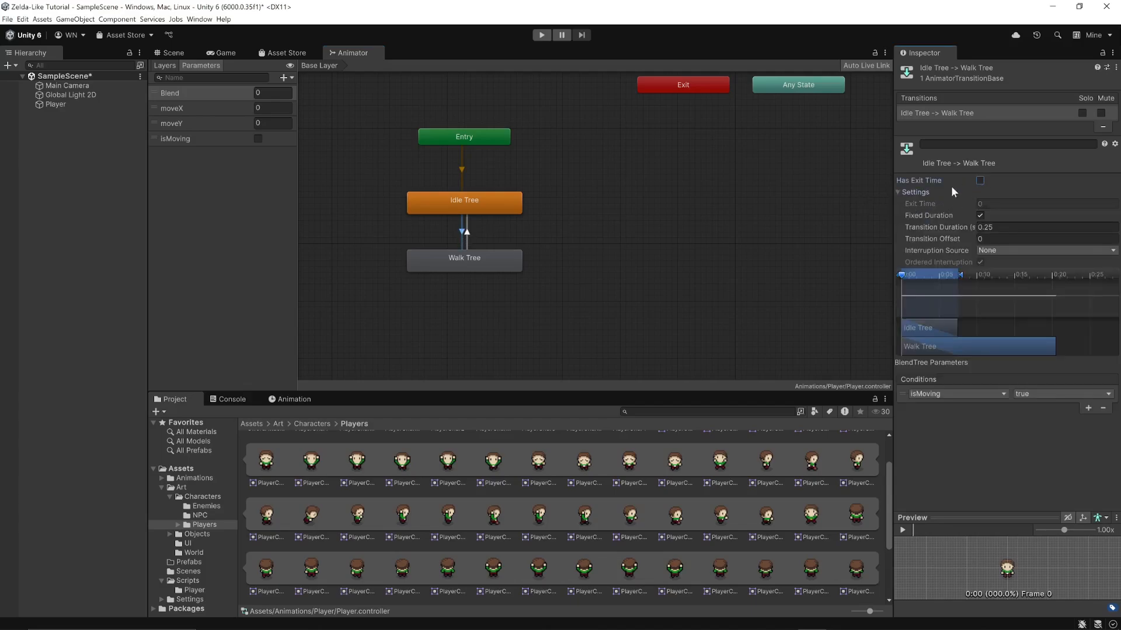
left_click(981, 215)
left_click(467, 235)
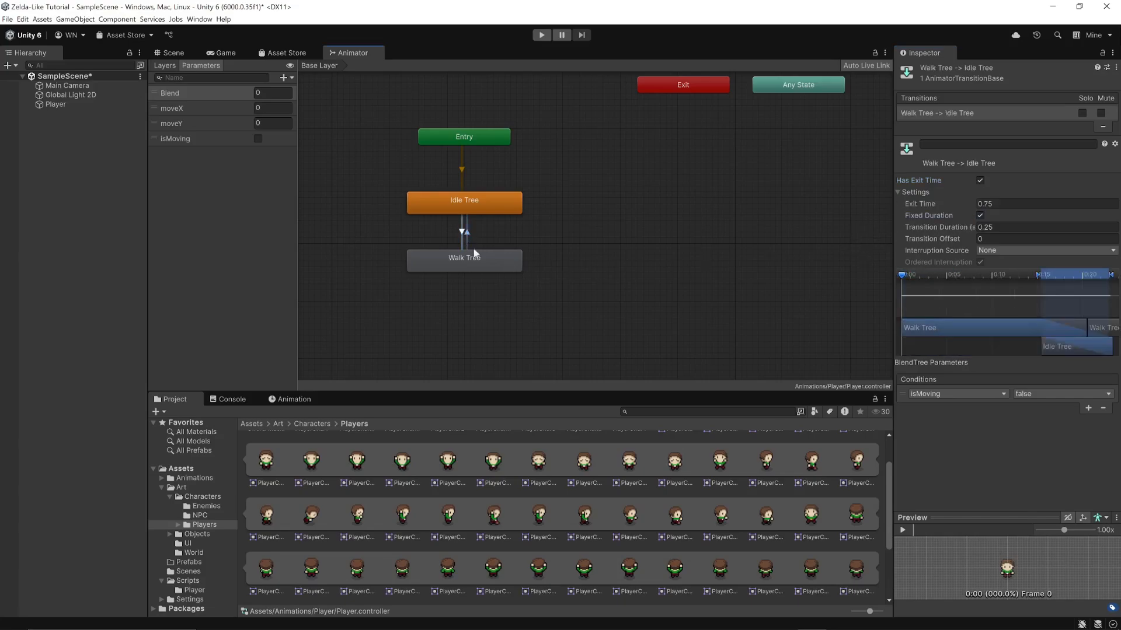
left_click(980, 216)
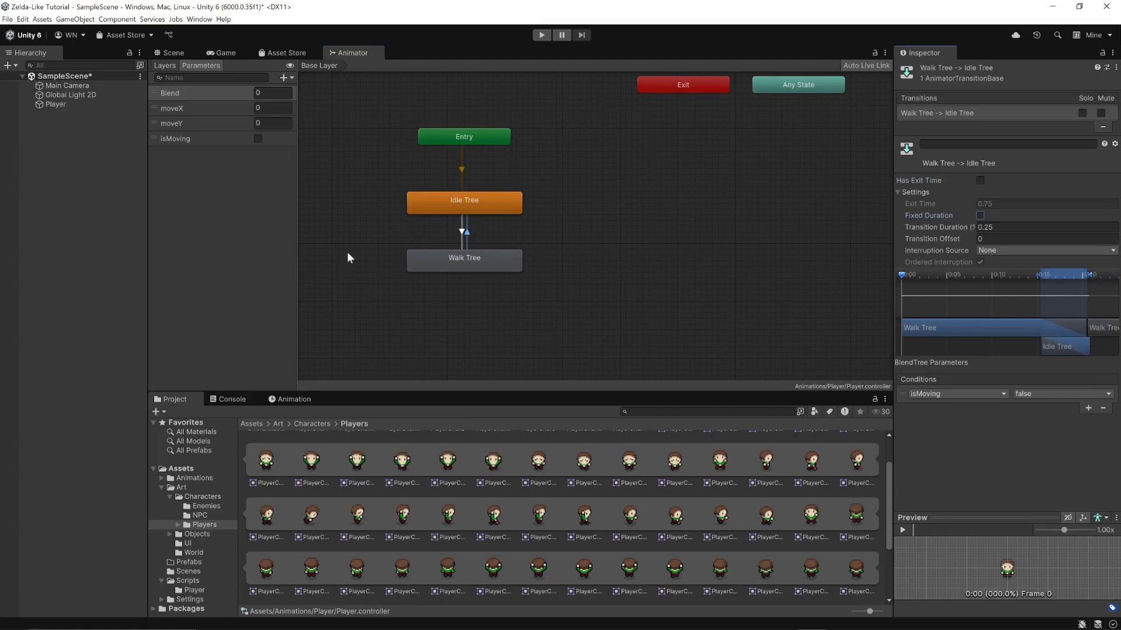
Return to the scene view and open the Player script from the Scripts/Player folder in Visual Studio
left_click(171, 52)
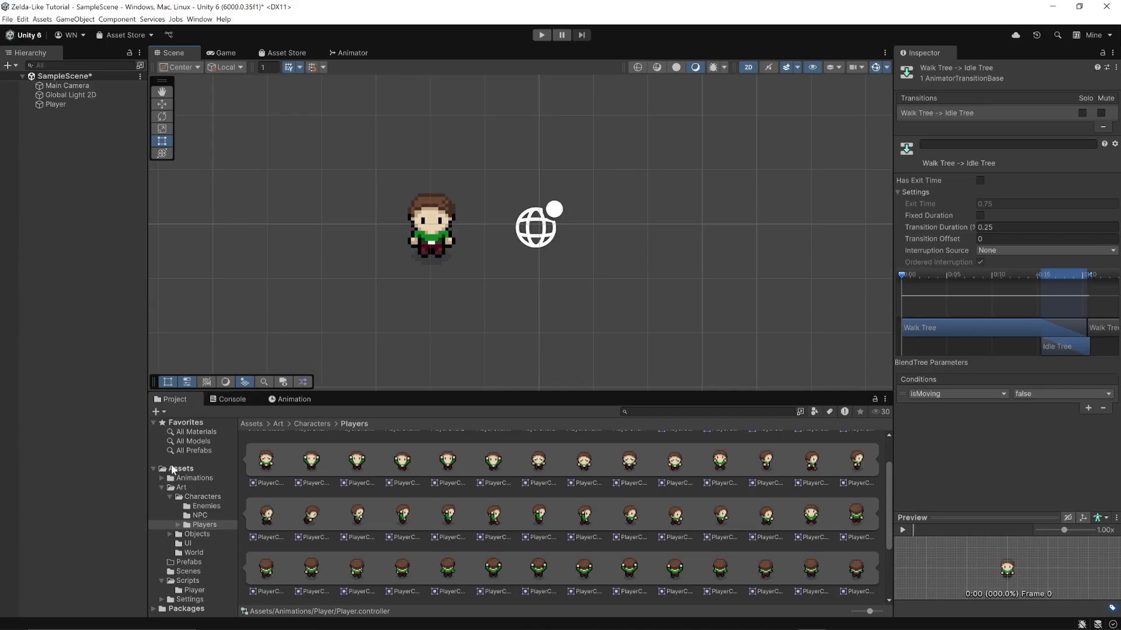
left_click(194, 590)
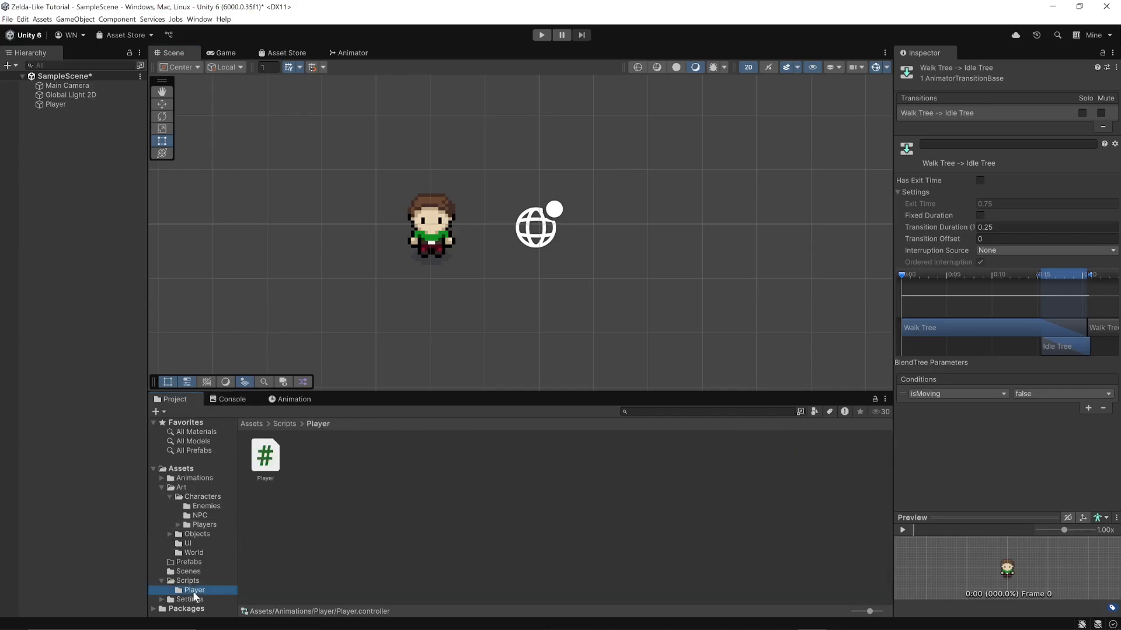
double_click(268, 467)
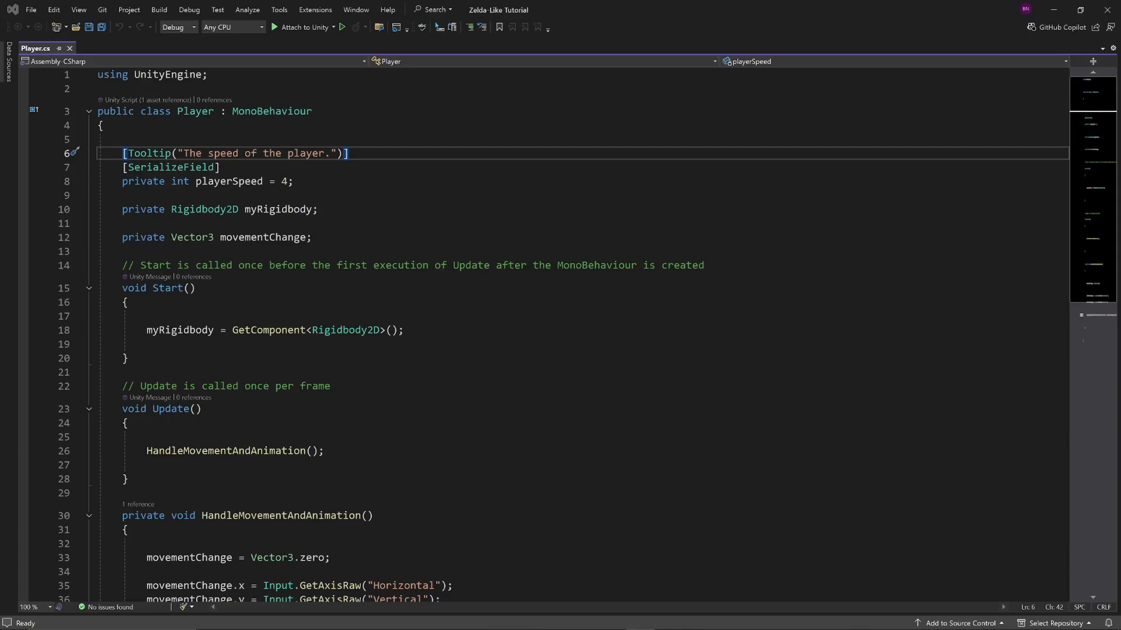
Declare a private Animator field named animator below the movementChange field
left_click(312, 237)
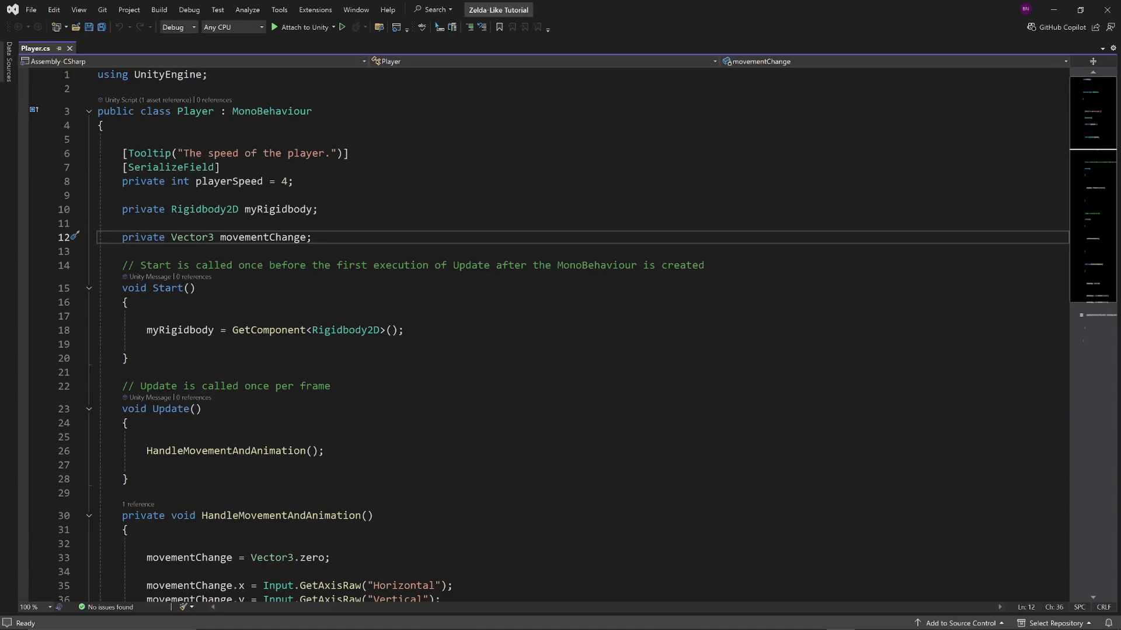
key("Return")
key("Return")
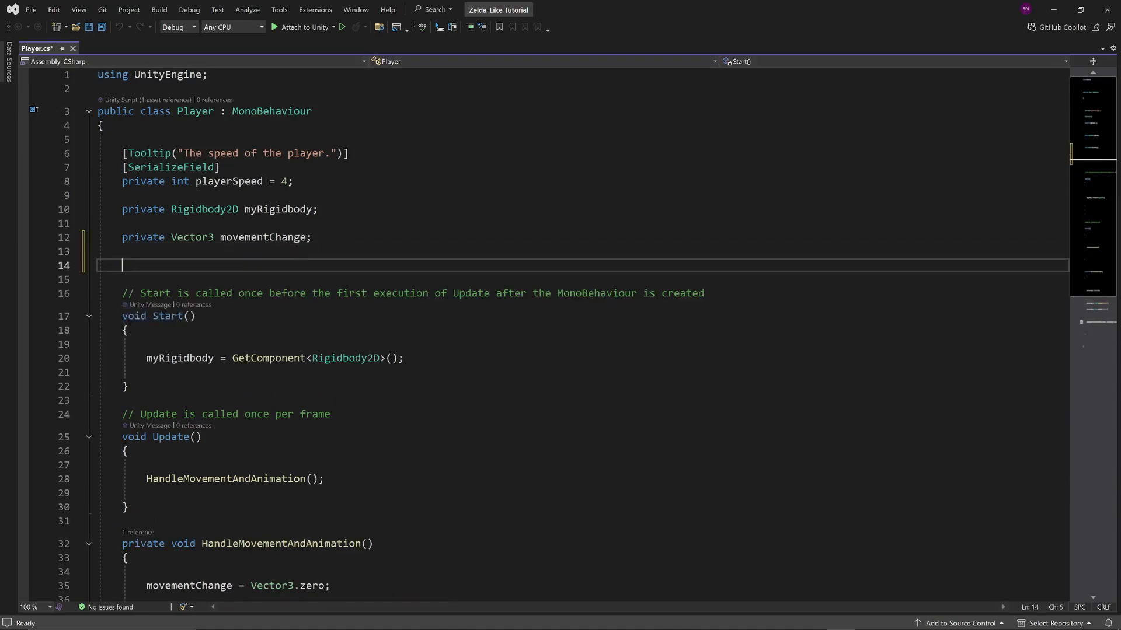
type("private")
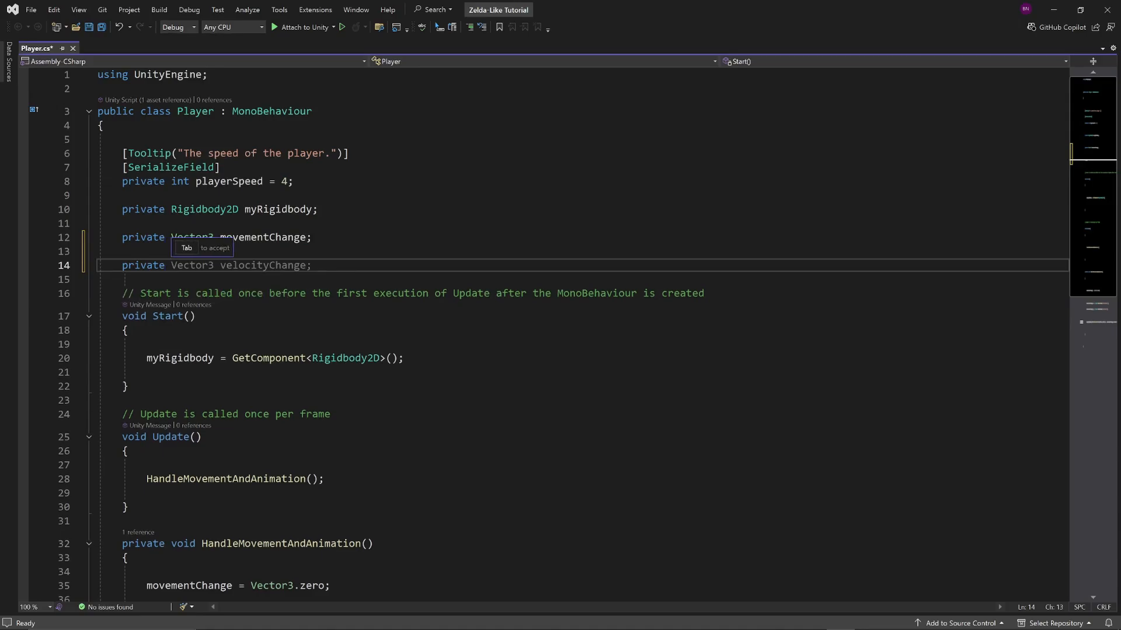
type(" Animator a")
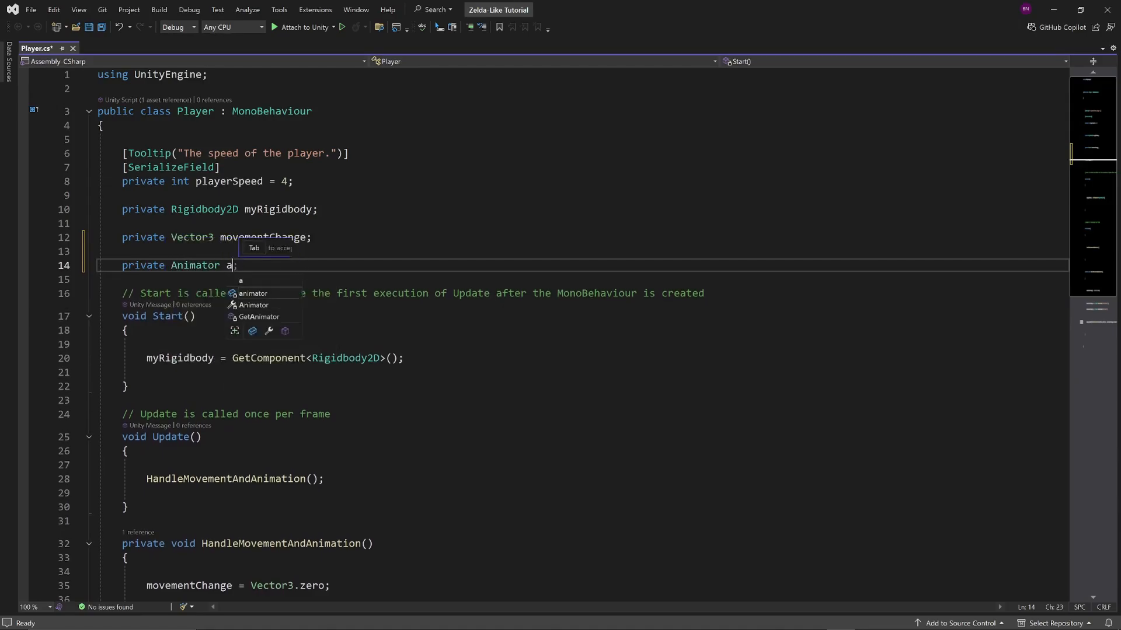
type("nimator;")
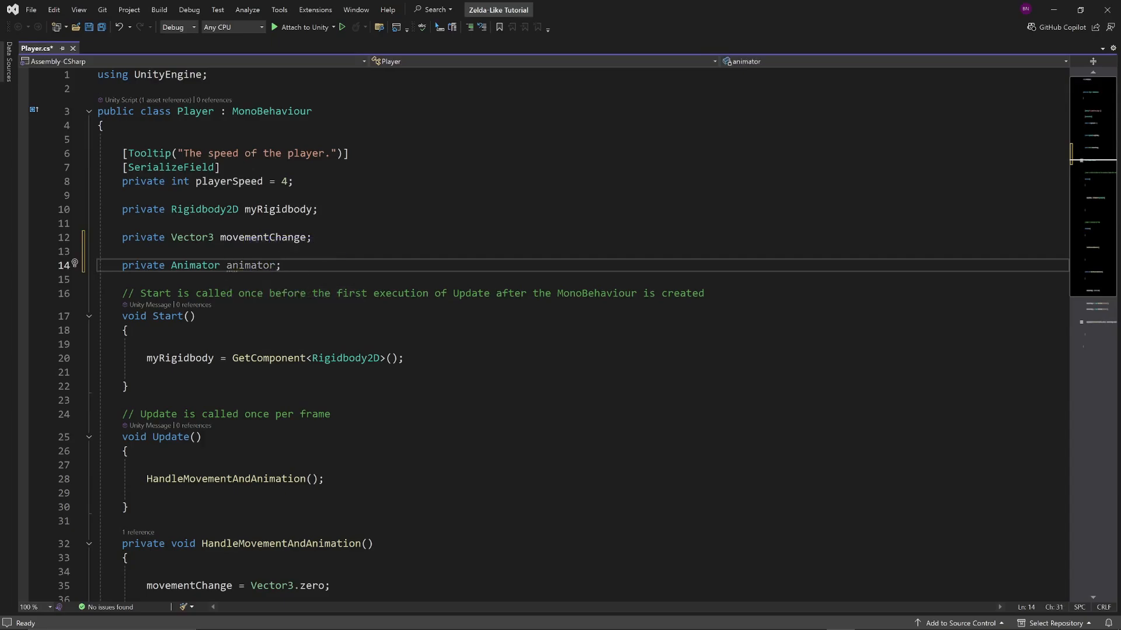
In Start(), assign animator = GetComponent<Animator>(); directly below the myRigidbody assignment
mouse_move(247, 266)
left_click(404, 359)
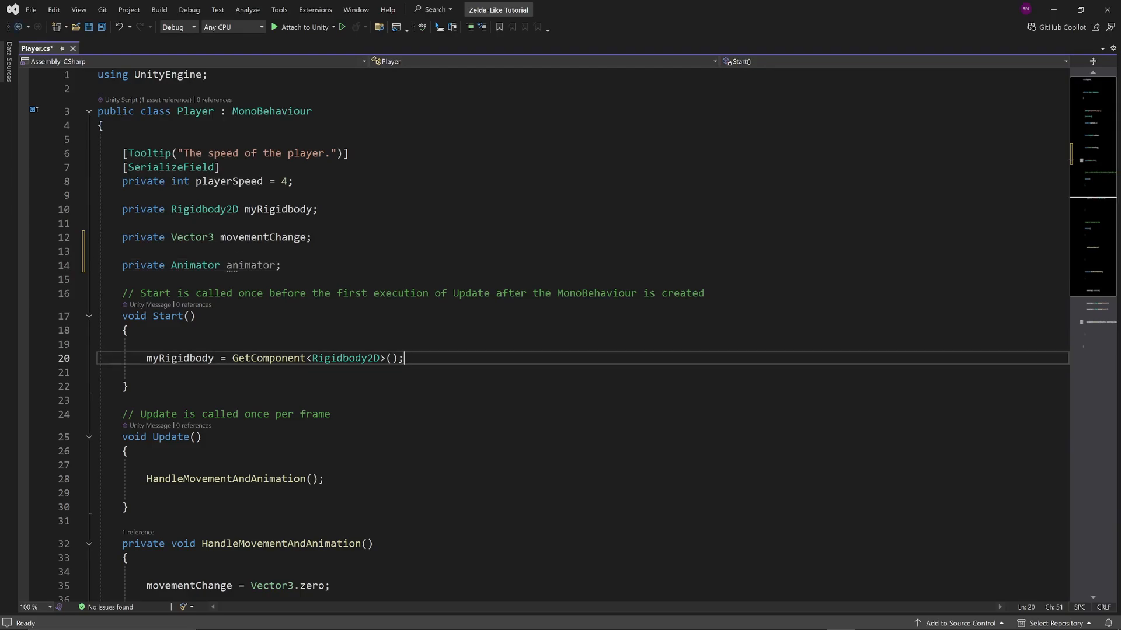
key("Return")
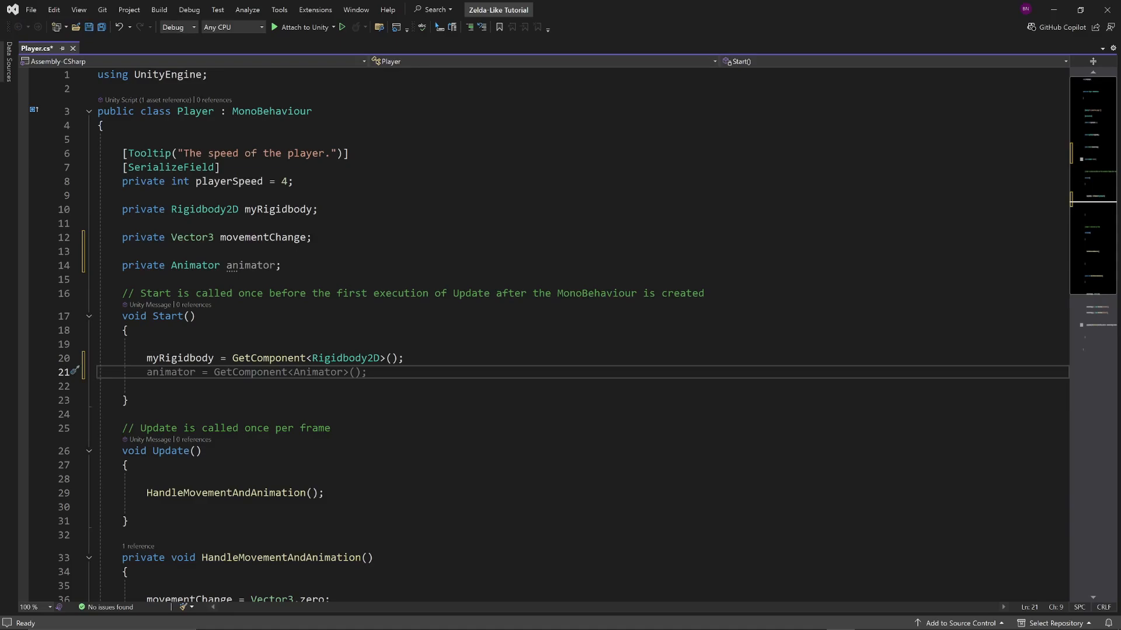
type("animator ")
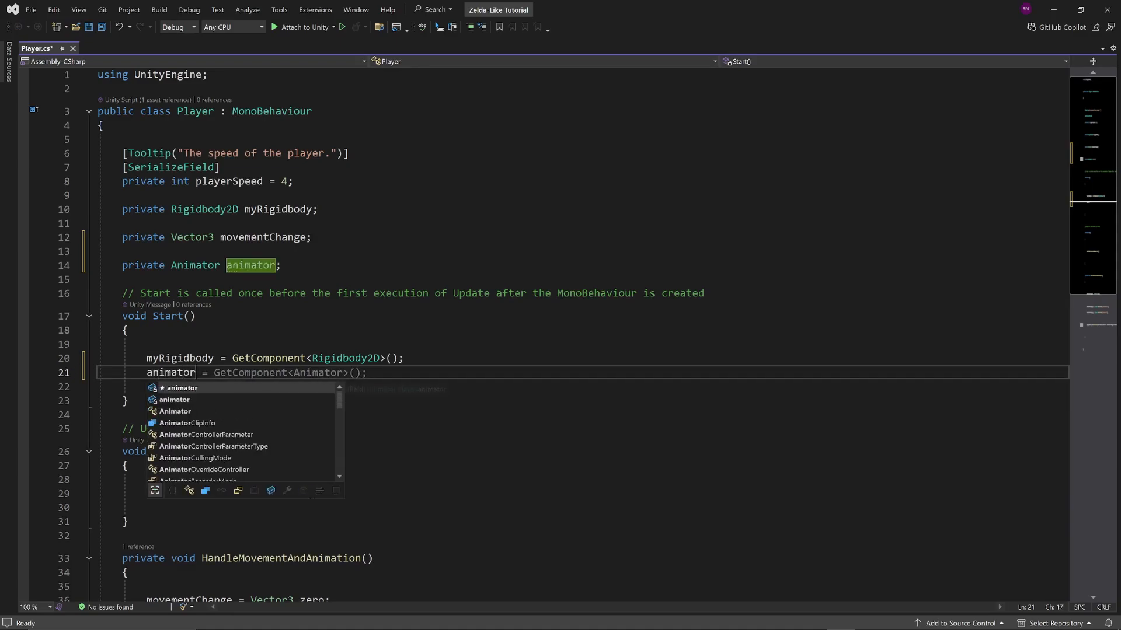
type("= Get")
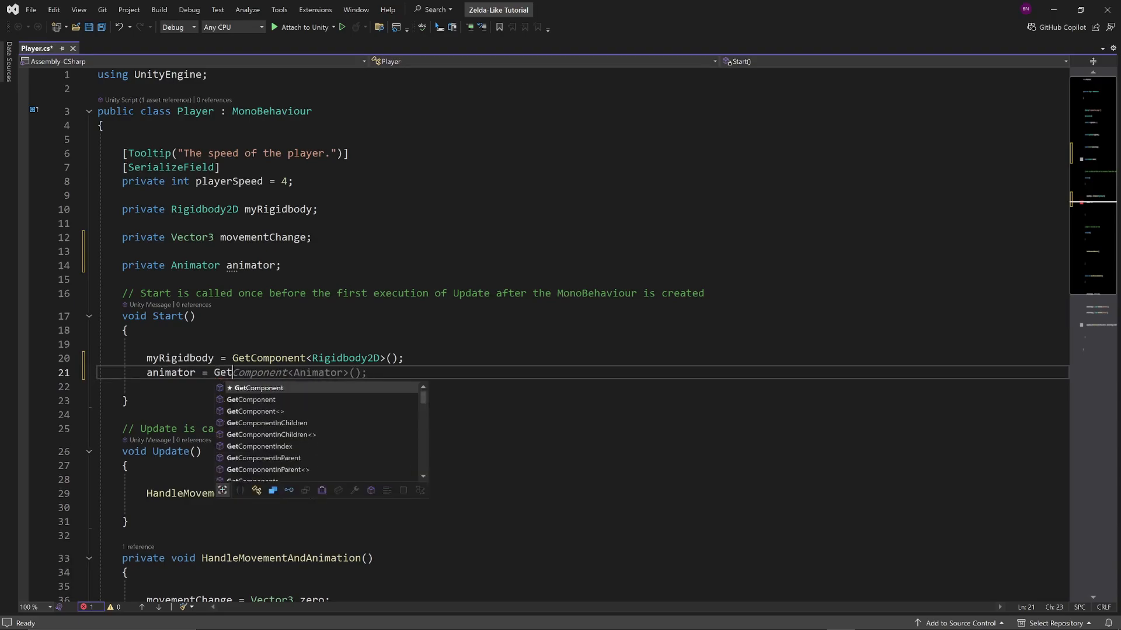
type("Component")
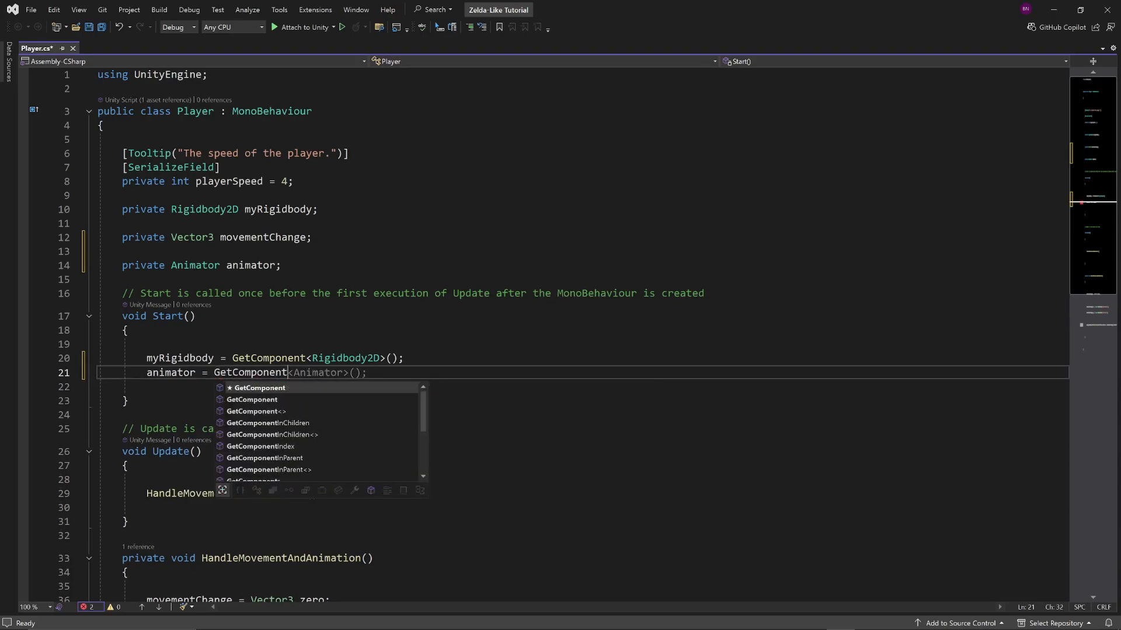
type("<Animator)>")
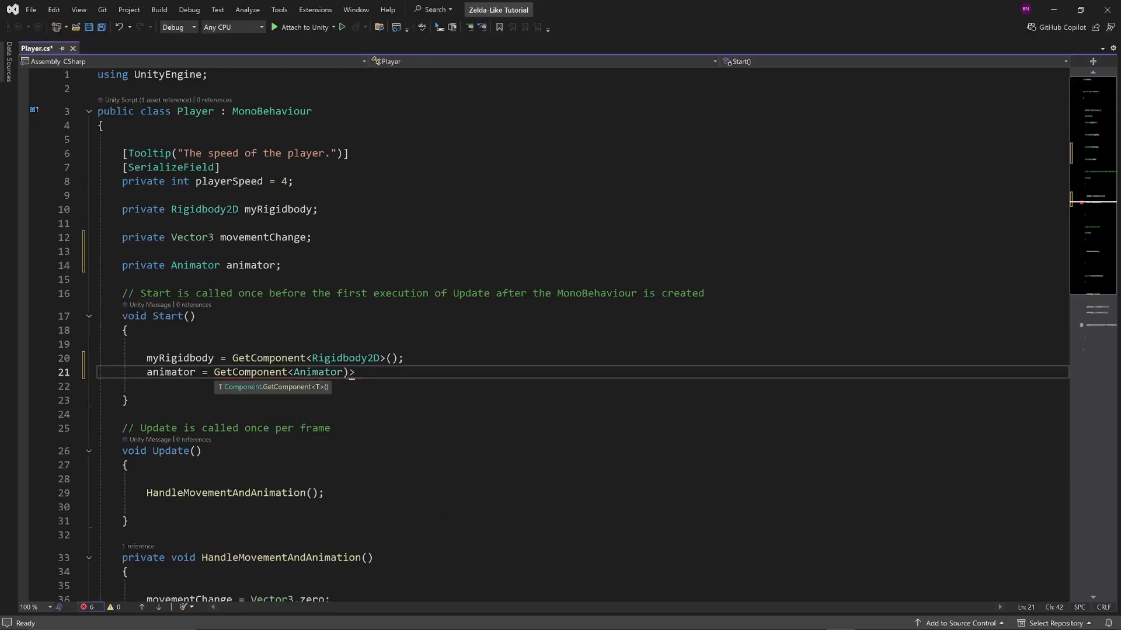
key("BackSpace")
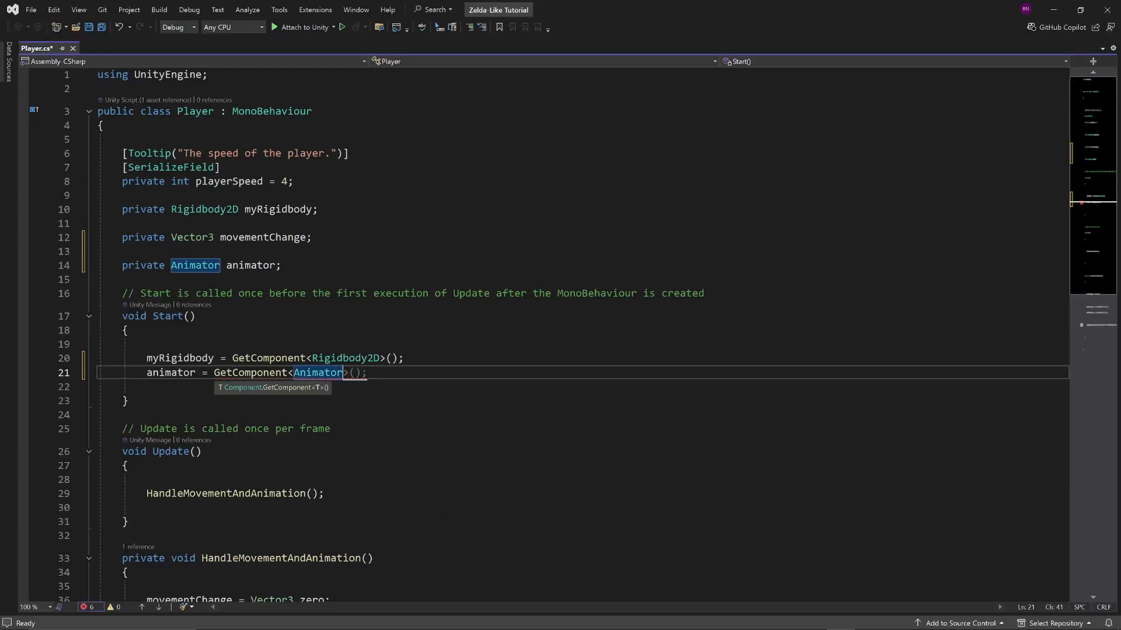
key("Tab")
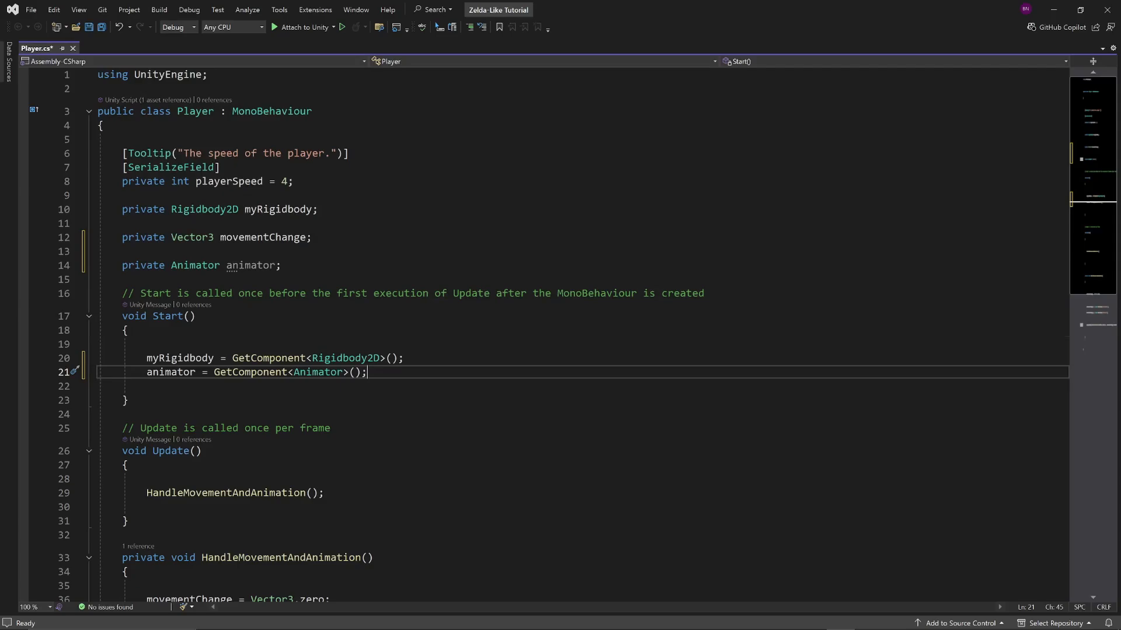
Below the MovePosition call in HandleMovementAndAnimation(), add an if statement with the condition movementChange != Vector3.zero
scroll(549, 332, "down", 7)
scroll(549, 333, "up", 1)
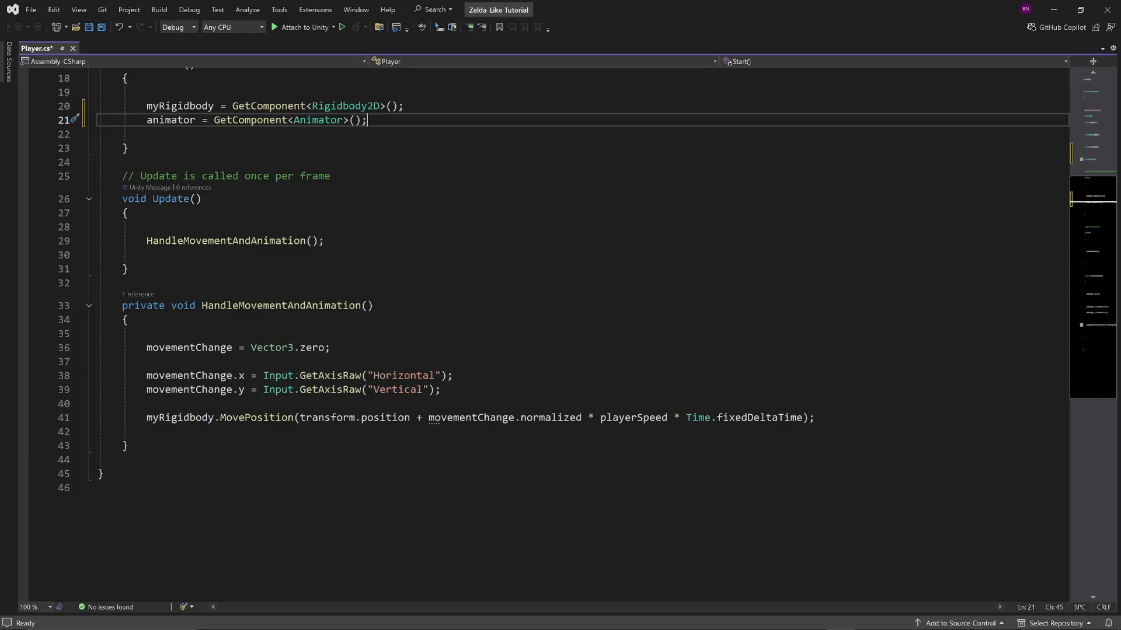
left_click(815, 417)
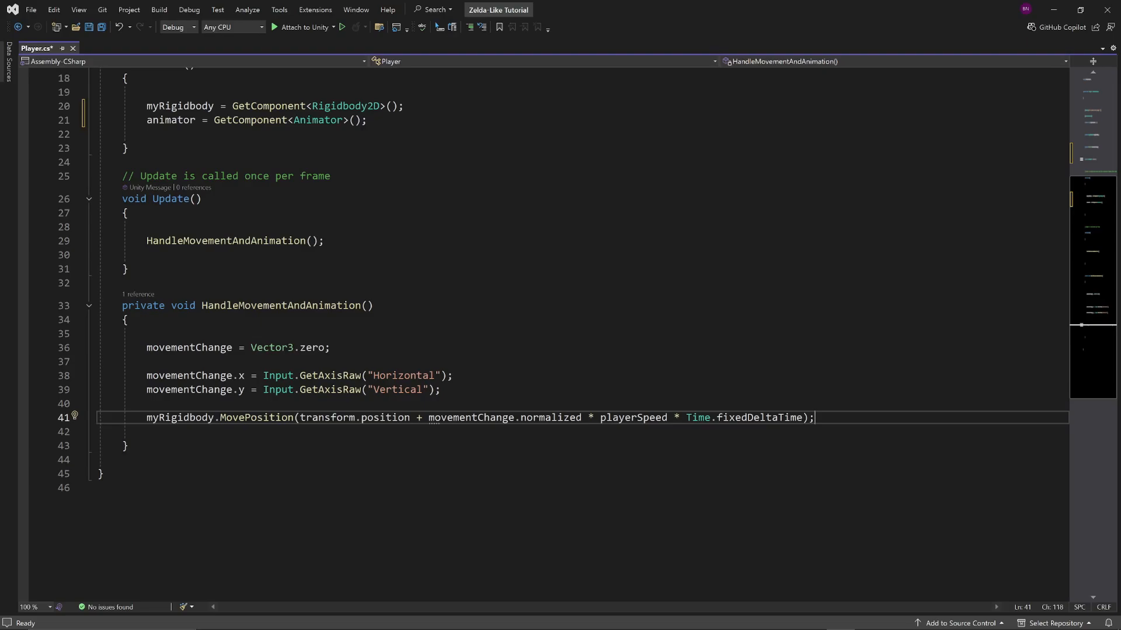
key("Return")
key("Return")
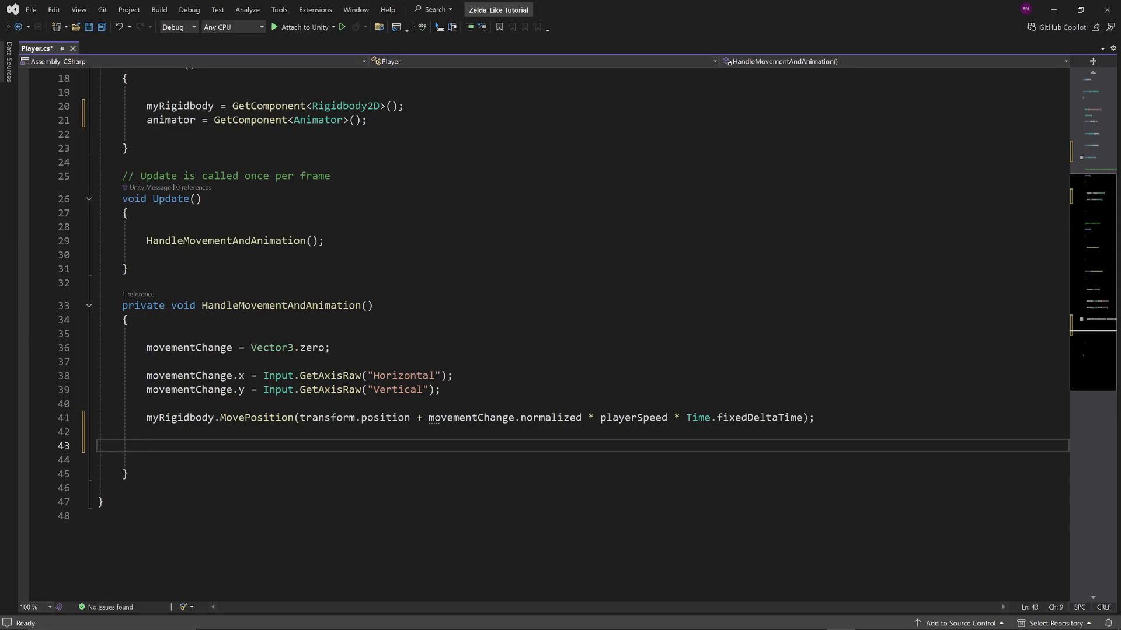
type("if(")
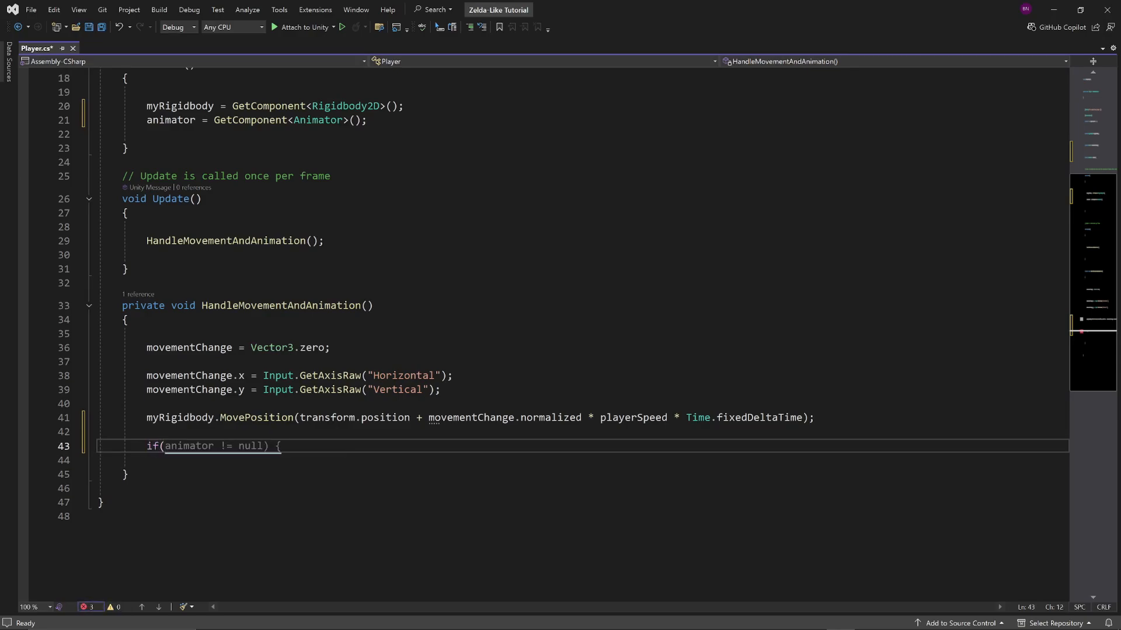
type("movementChange")
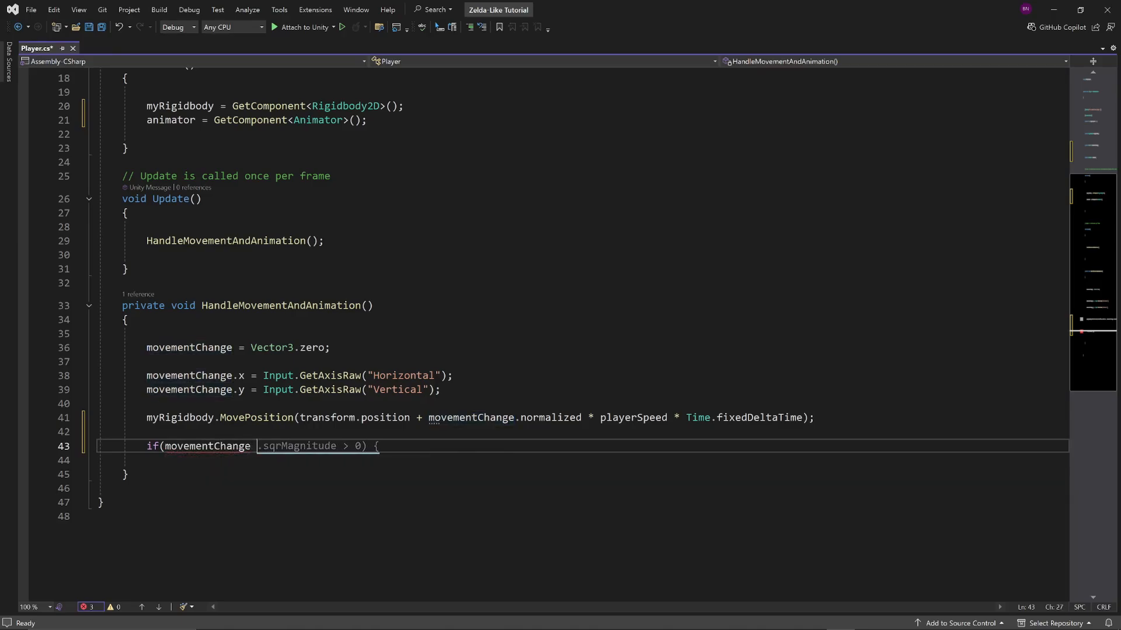
type(" !")
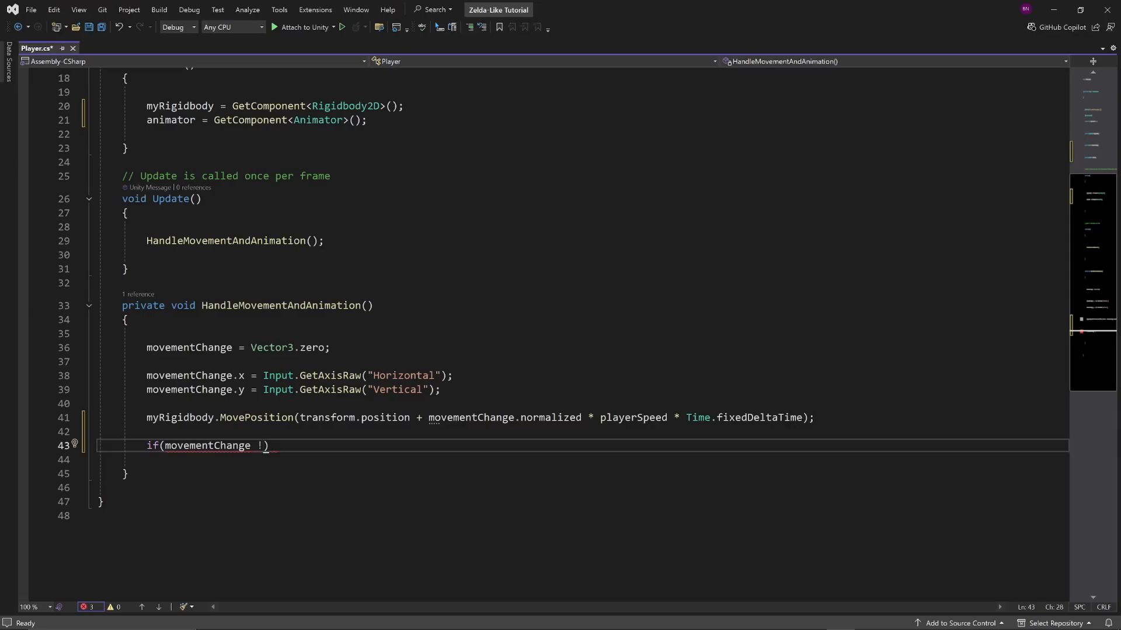
type("= Ve")
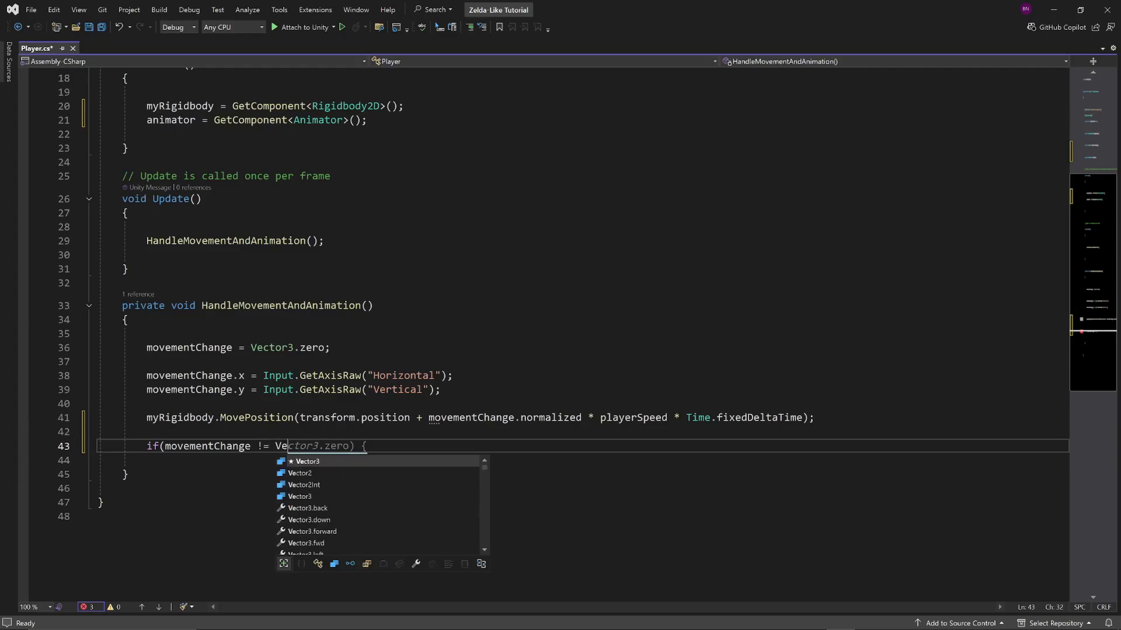
type("ctor3.zero")
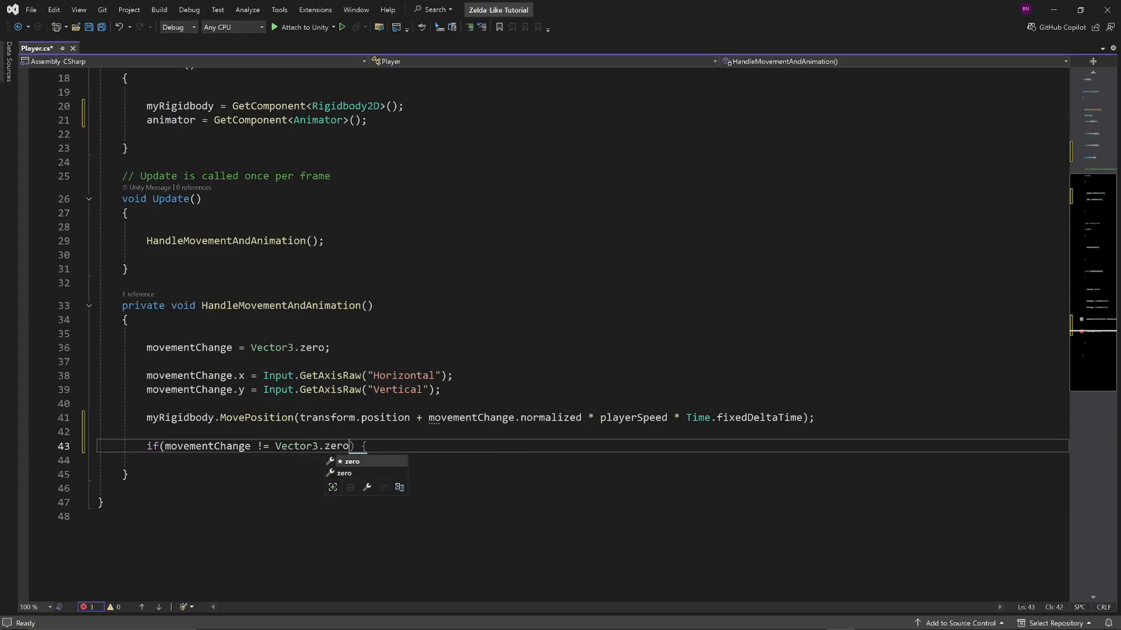
key("Tab")
key("Right")
key("Return")
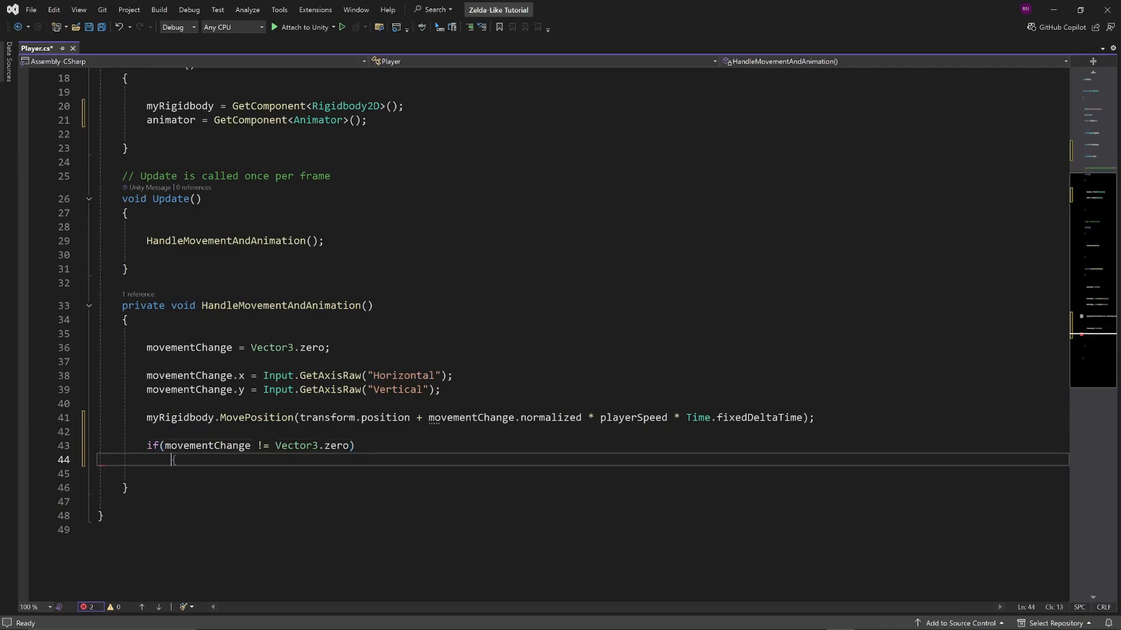
Give the movementChange if statement a braced body with blank lines for its code
type("{")
key("Return")
key("Return")
key("Return")
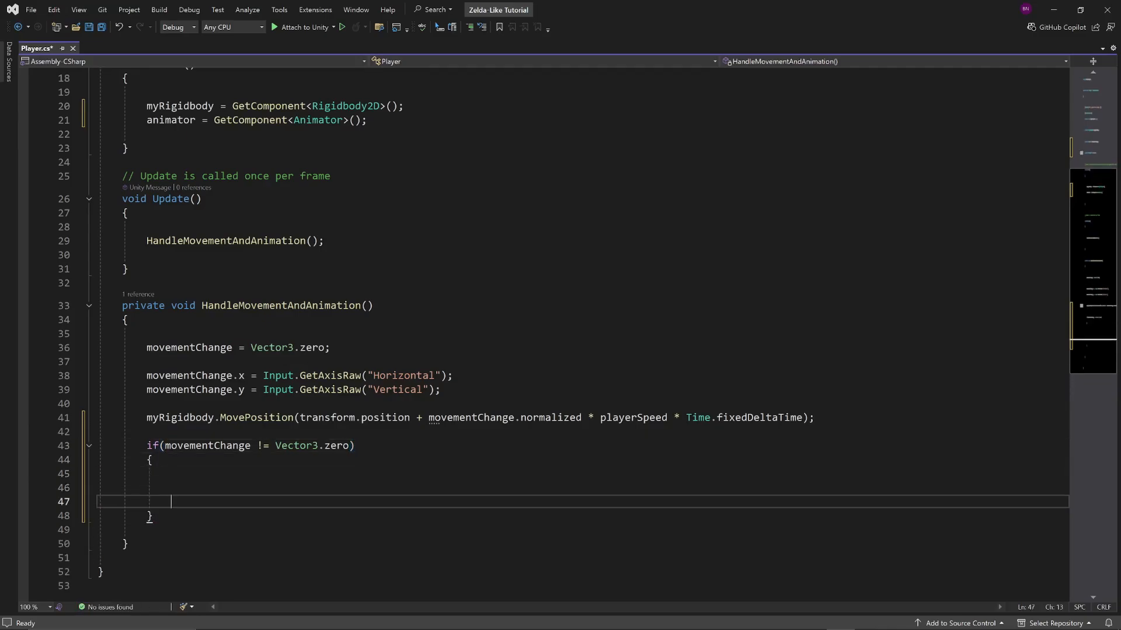
key("Up")
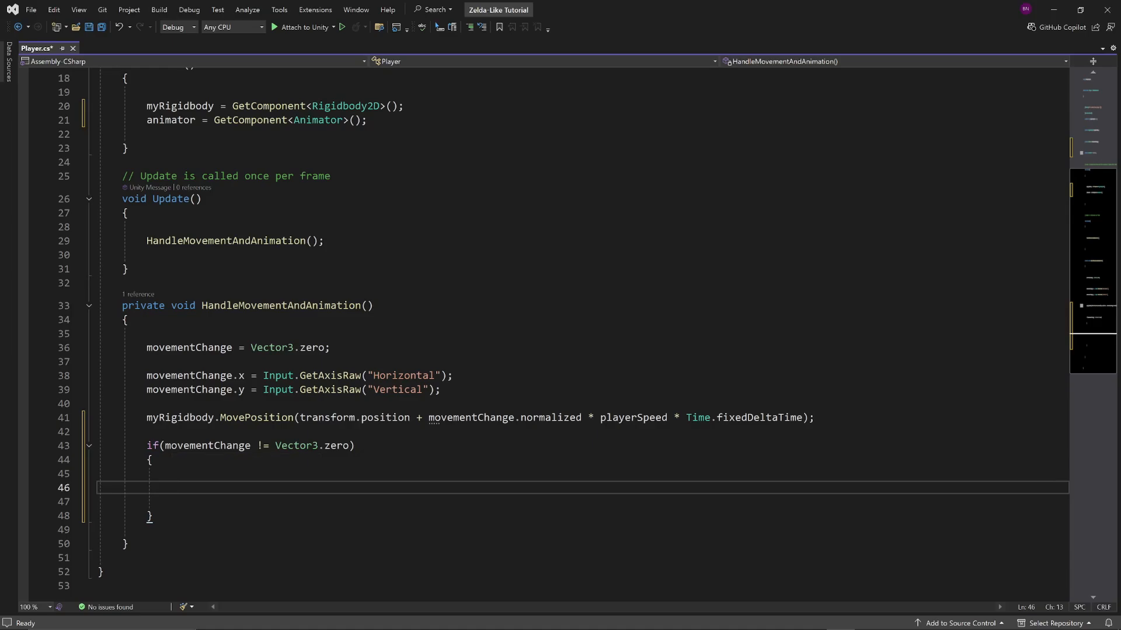
Inside the movementChange if block, add the statement animator.SetFloat("moveX", movementChange.x);
type("an")
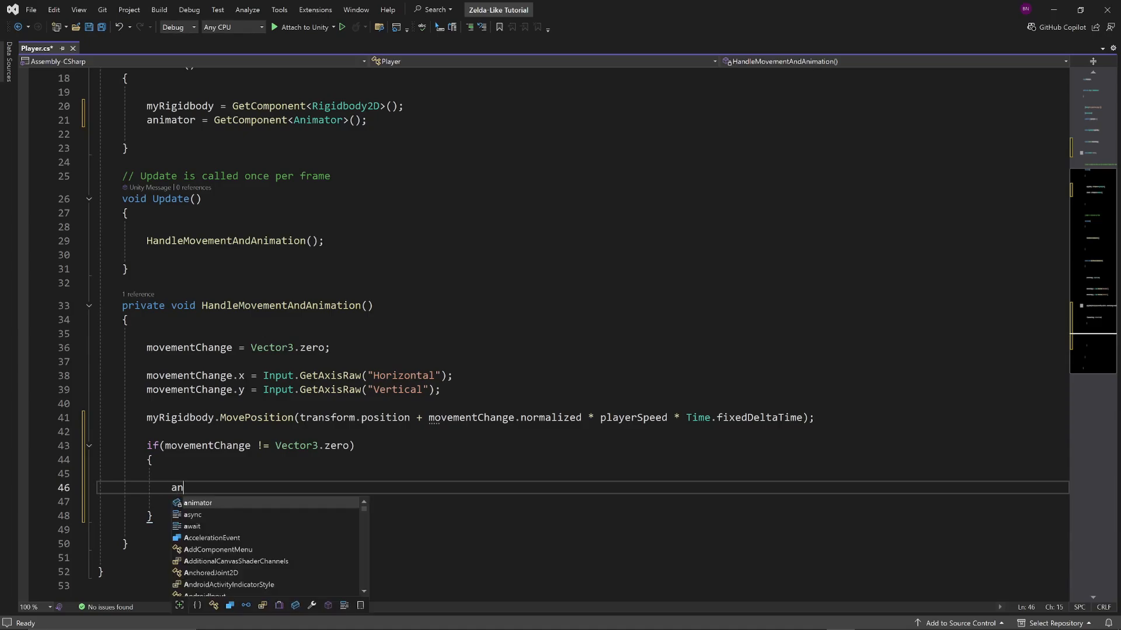
type("imator.")
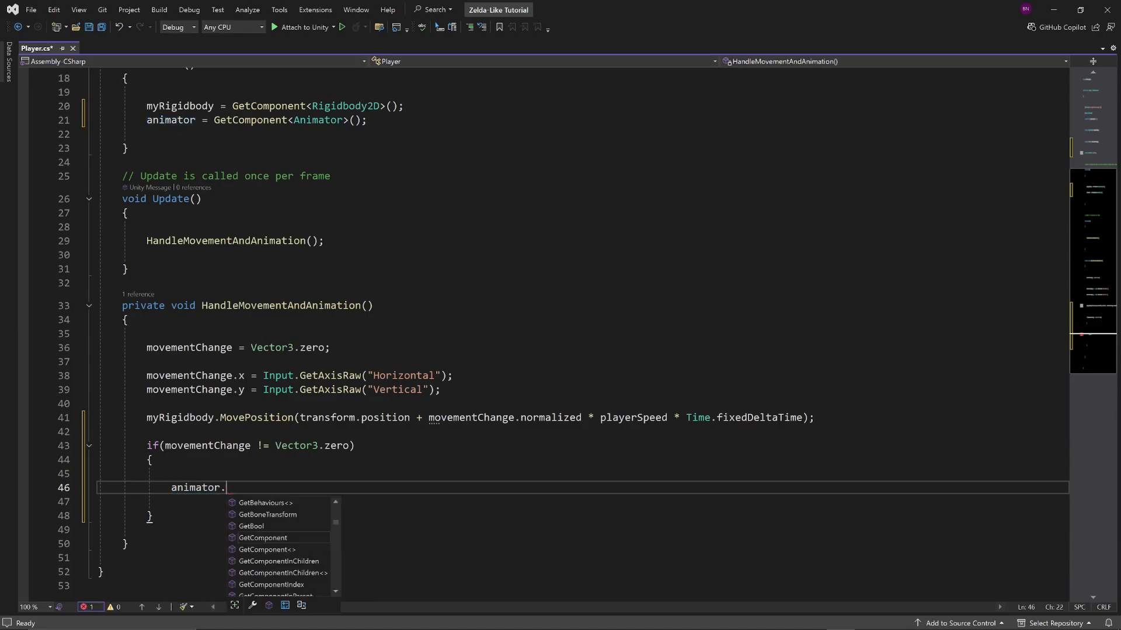
type("SetFloa")
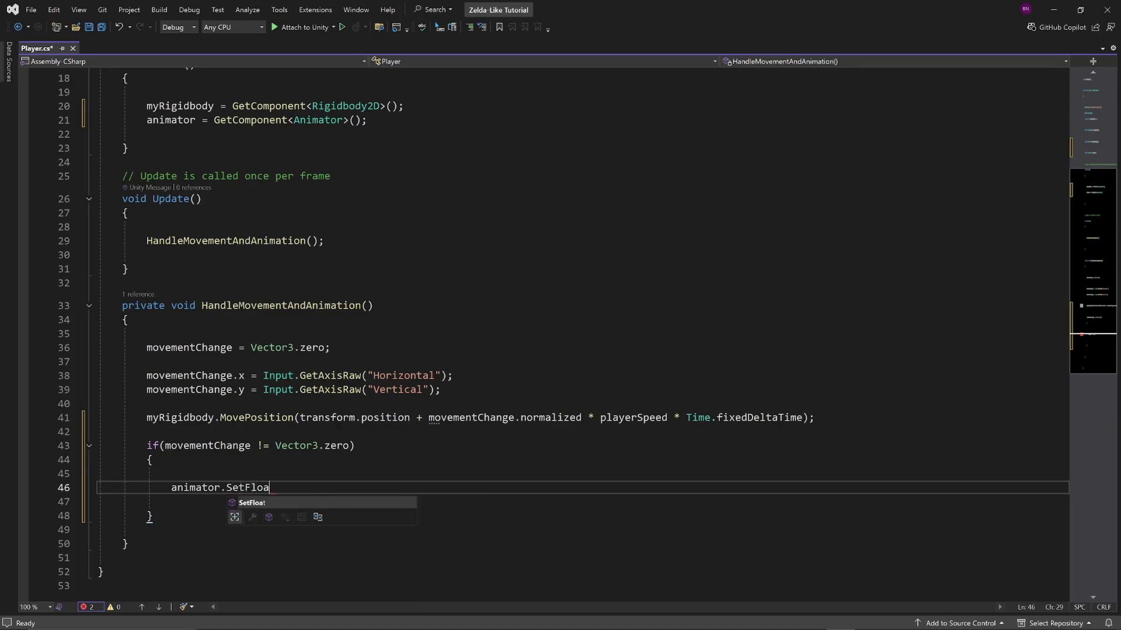
type("t(\"")
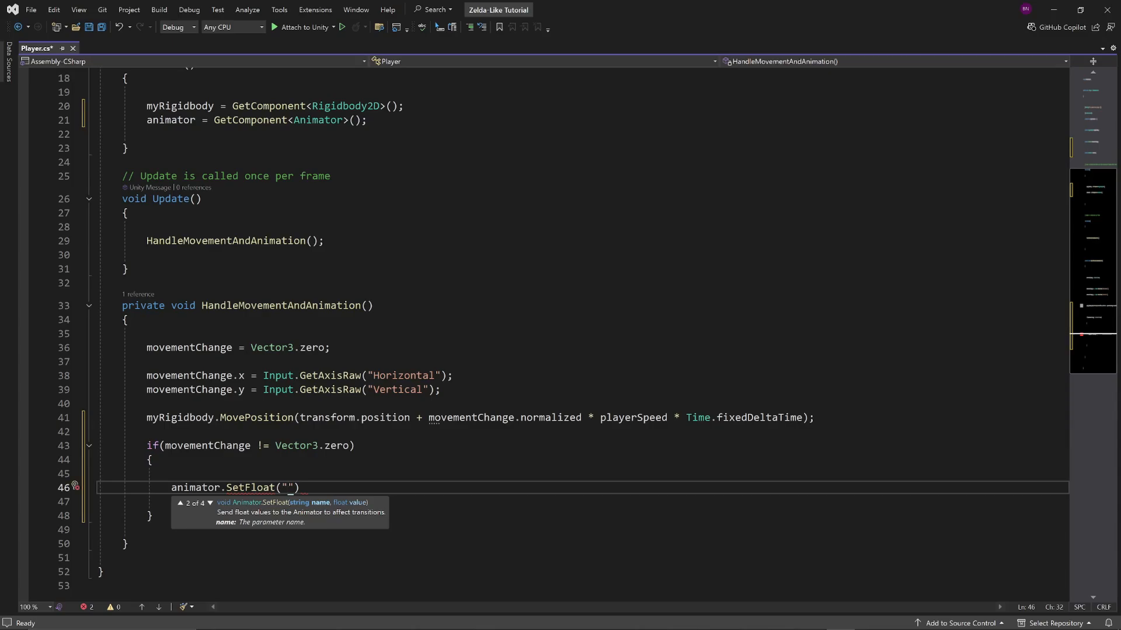
type("moveX")
key("Right")
type(", mov")
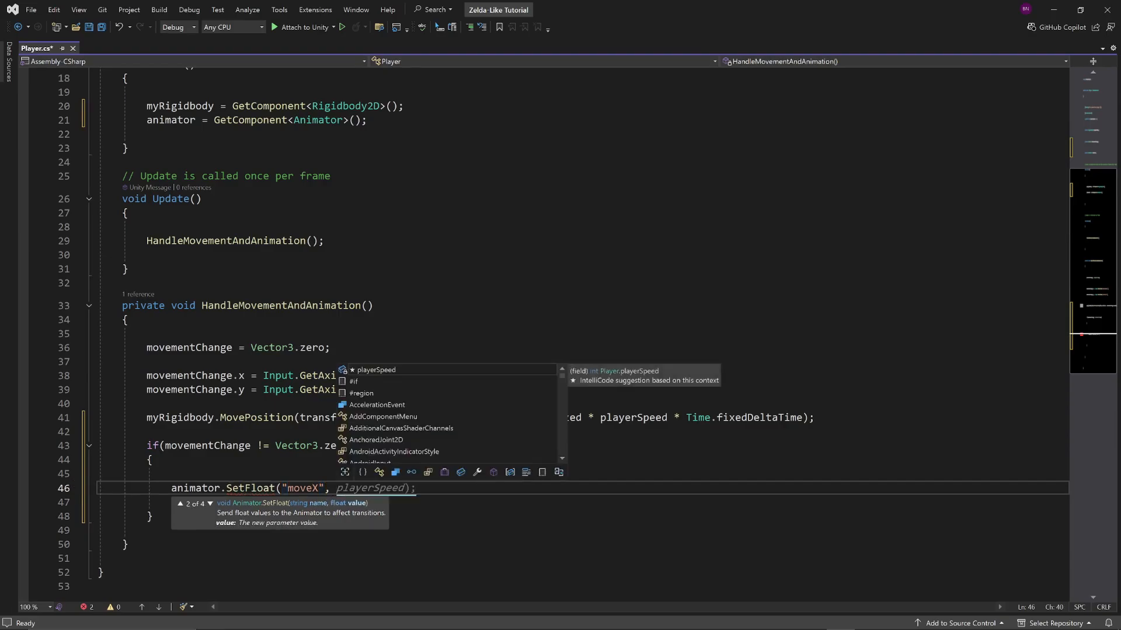
type("ntChange.x")
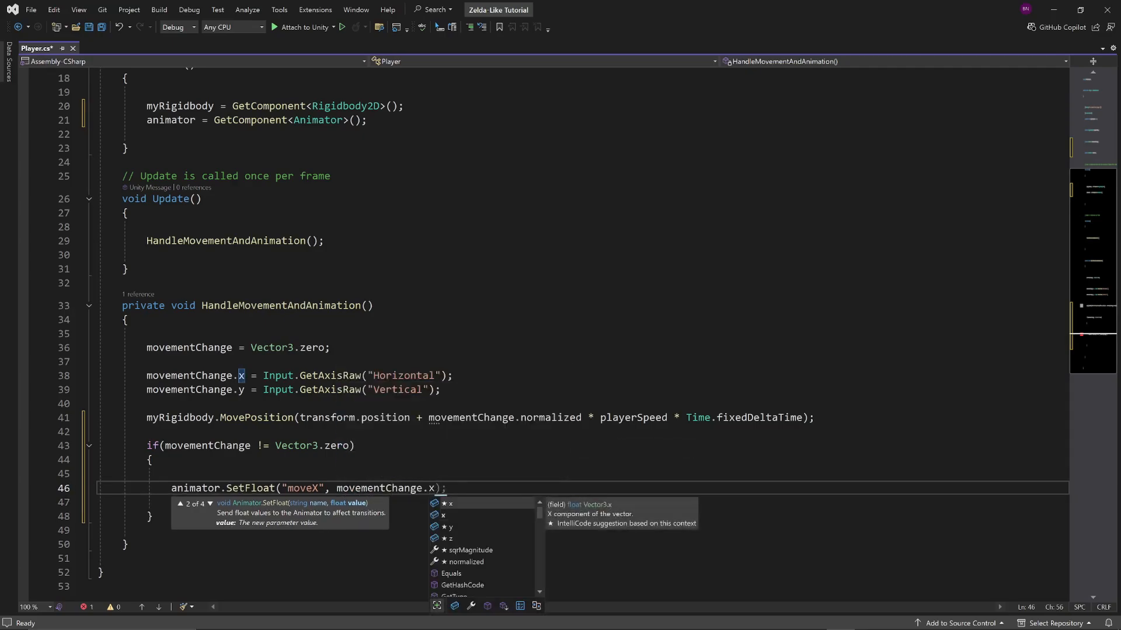
type(");")
On a new line below the moveX call, add animator.SetFloat("moveY", movementChange.y);
key("Return")
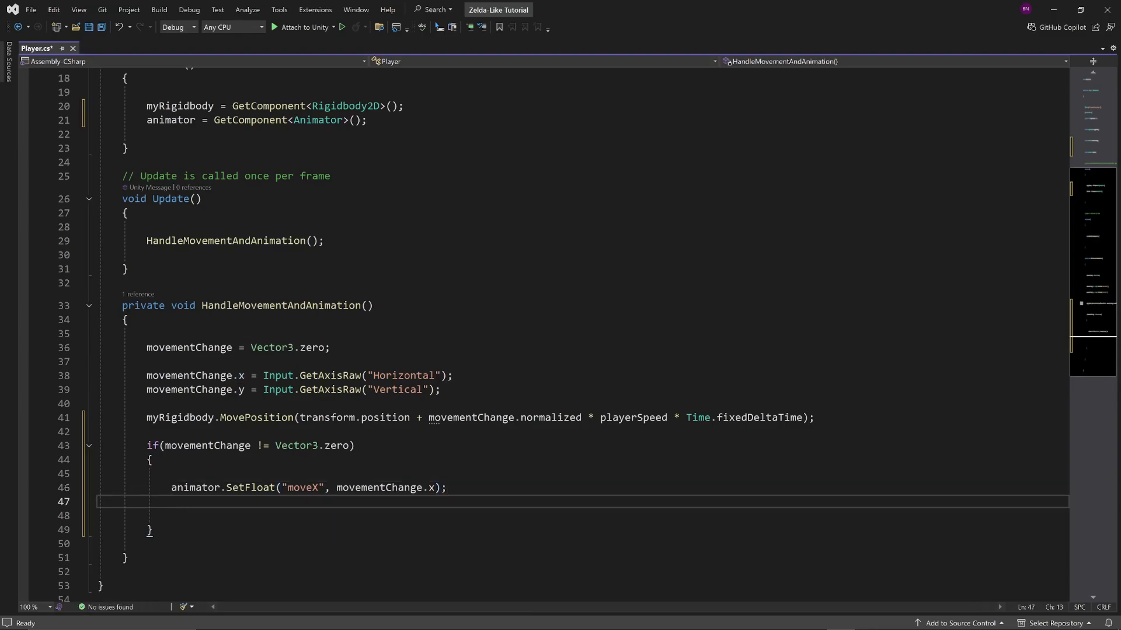
type("animat")
key("Tab")
type(".S")
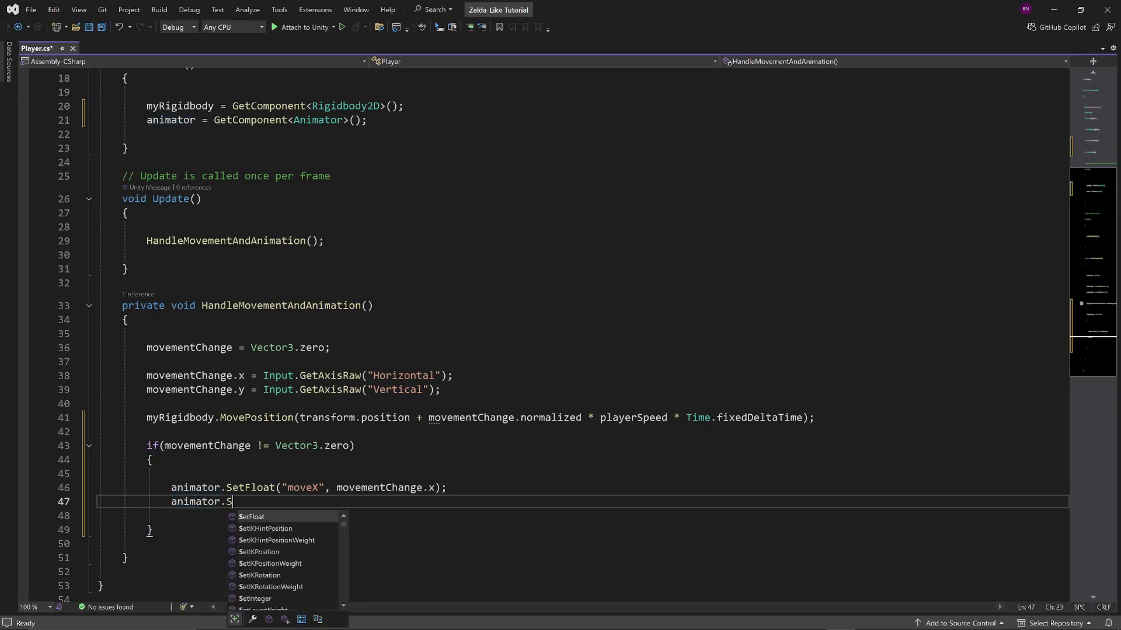
type("etFloat(\"move")
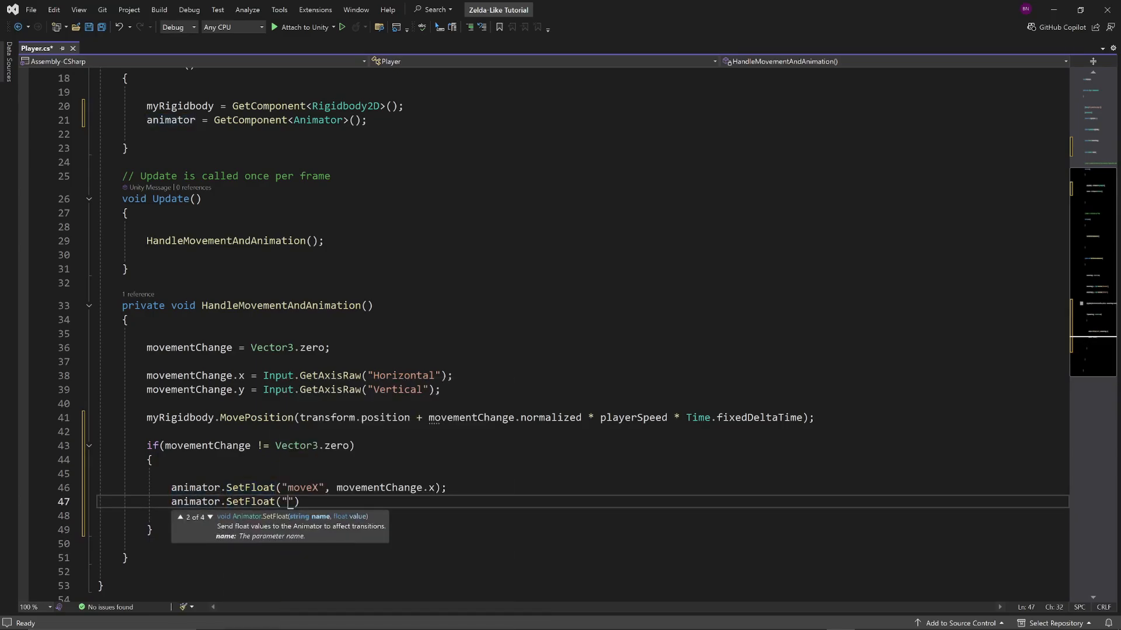
type("Y\", ")
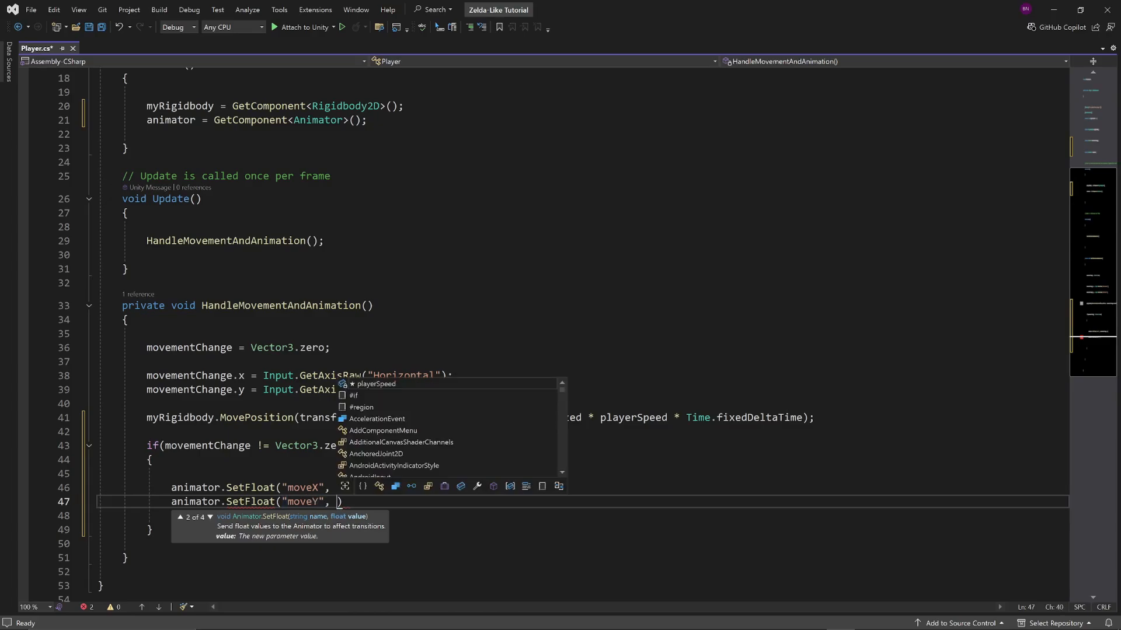
type("movementChange")
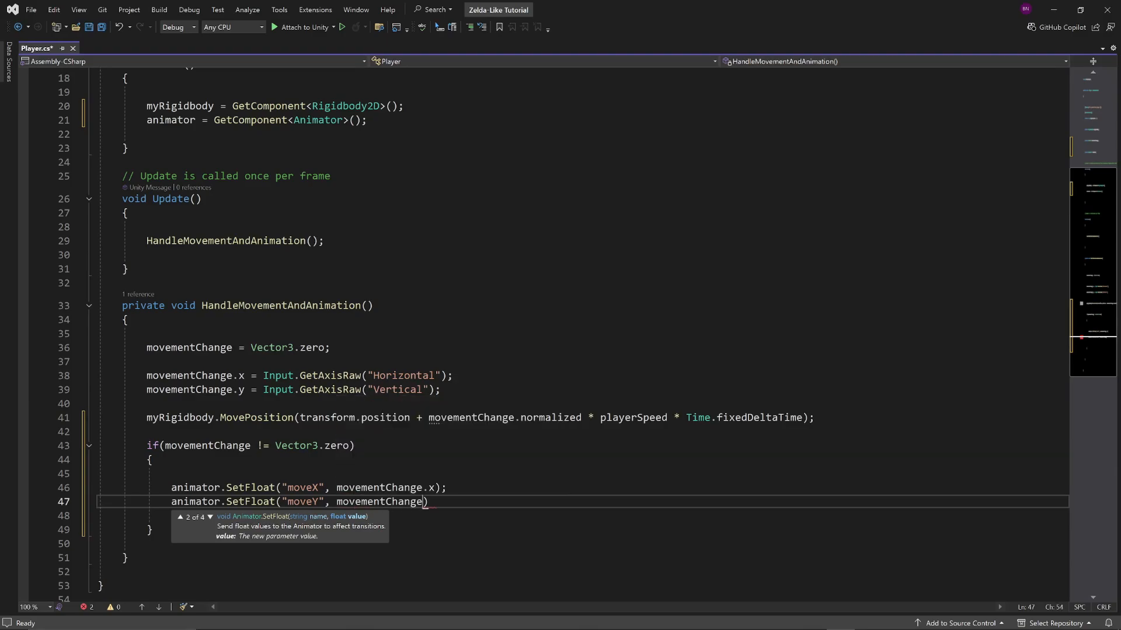
type(".y)")
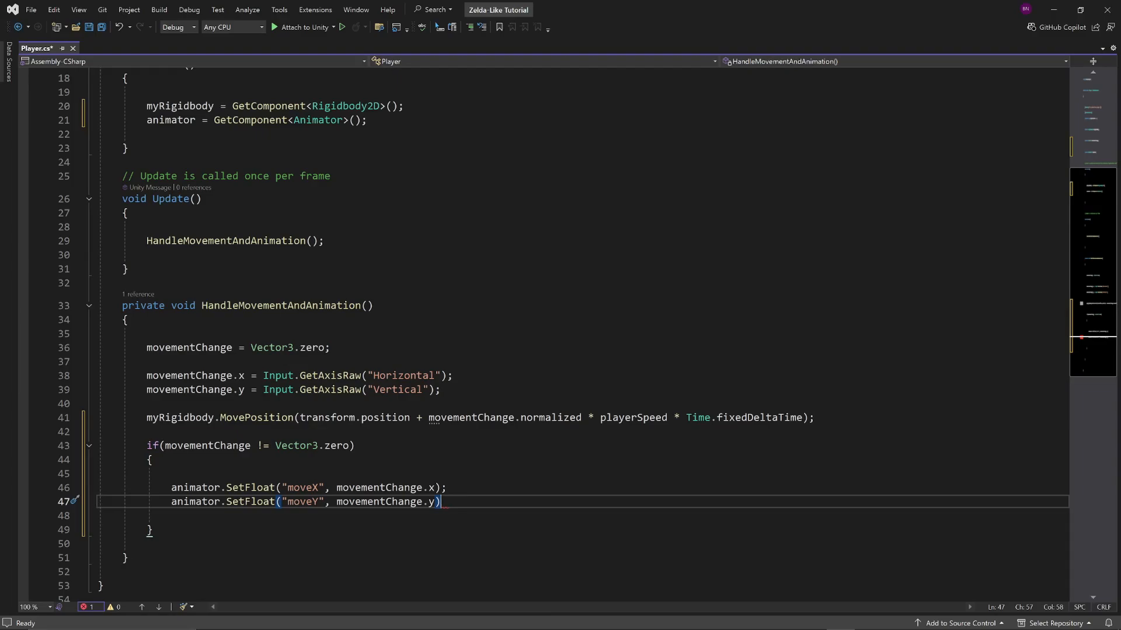
type(";")
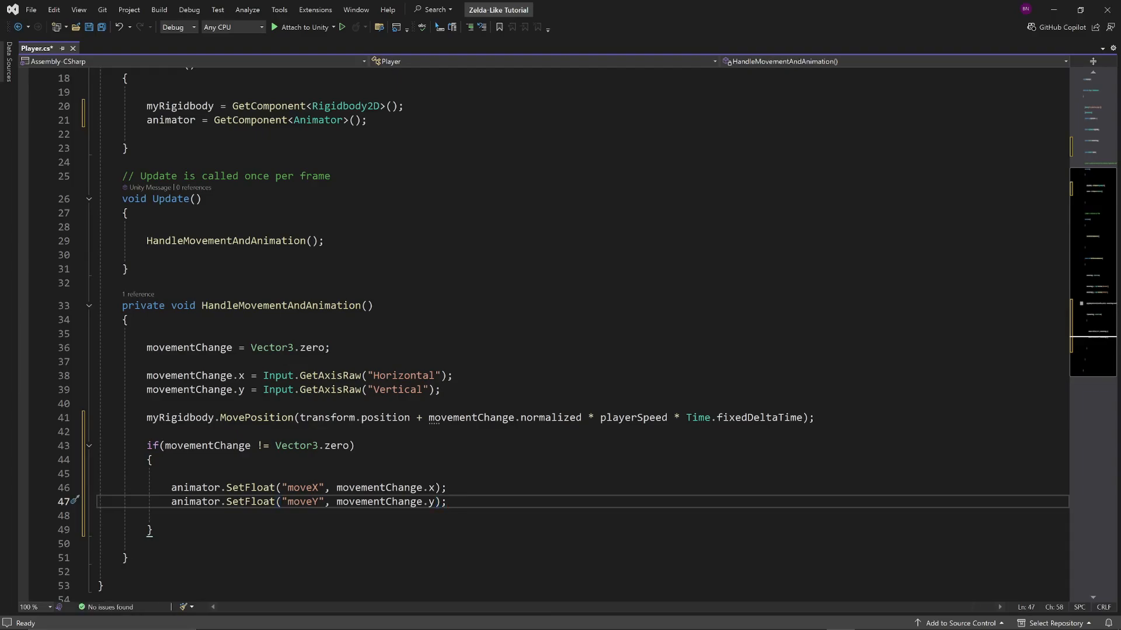
Below the moveY call in the if block, add animator.SetBool("isMoving", true);
key("Return")
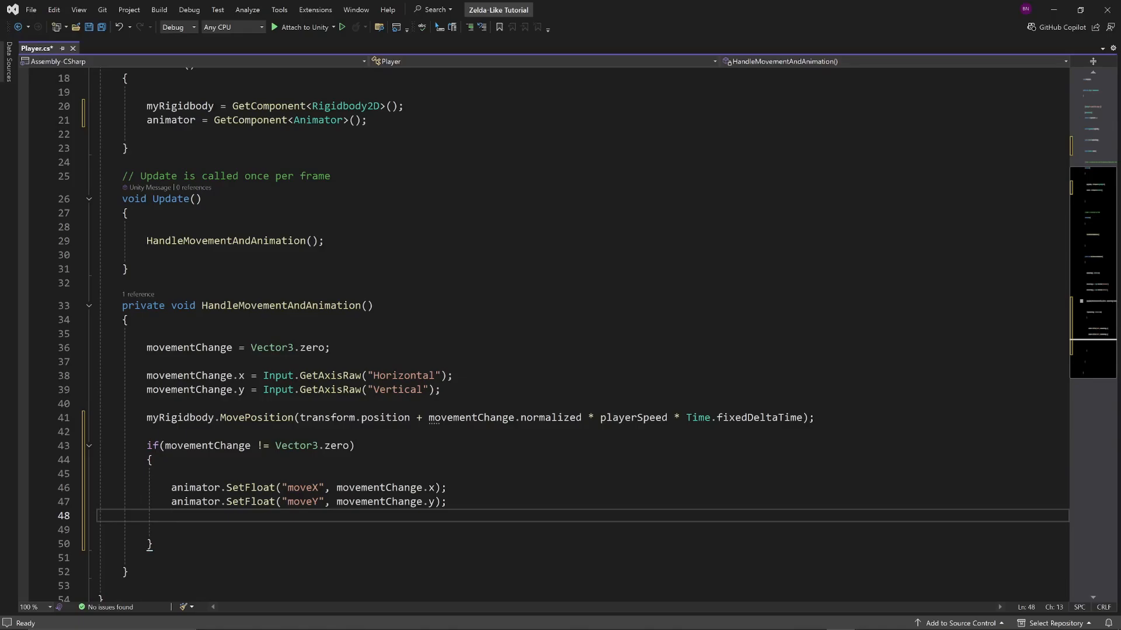
type("anim")
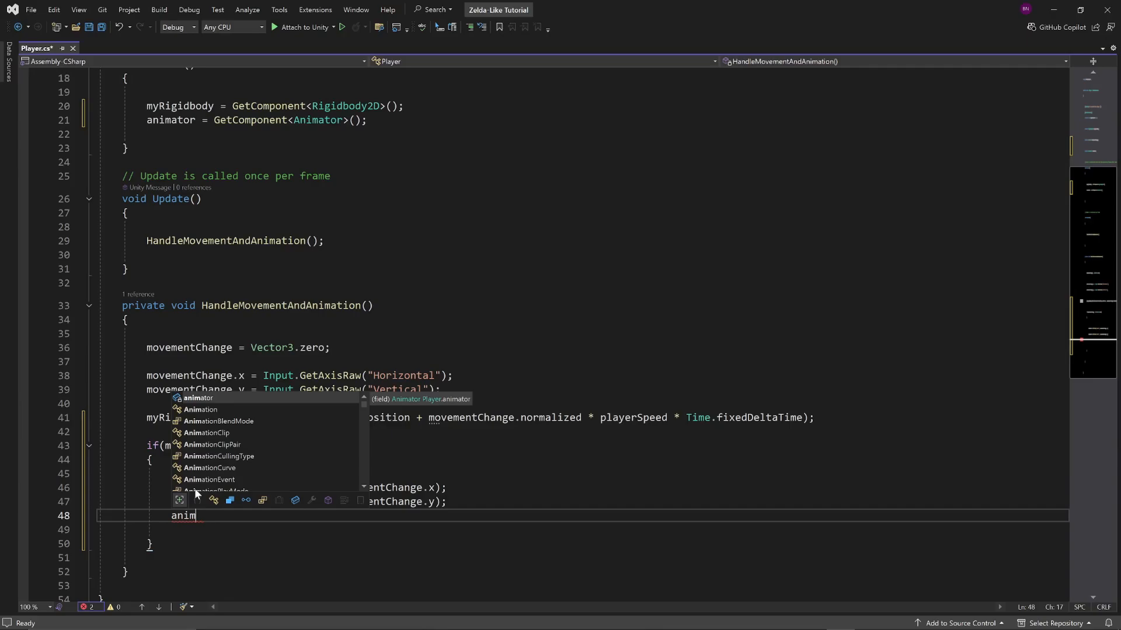
type("ator.s")
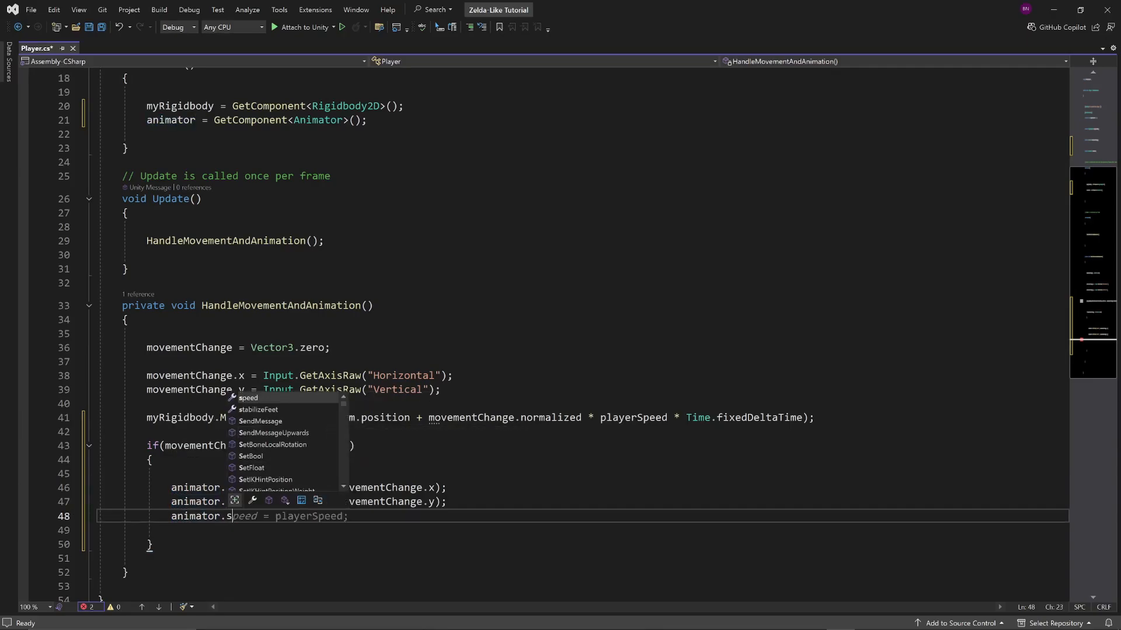
key("BackSpace")
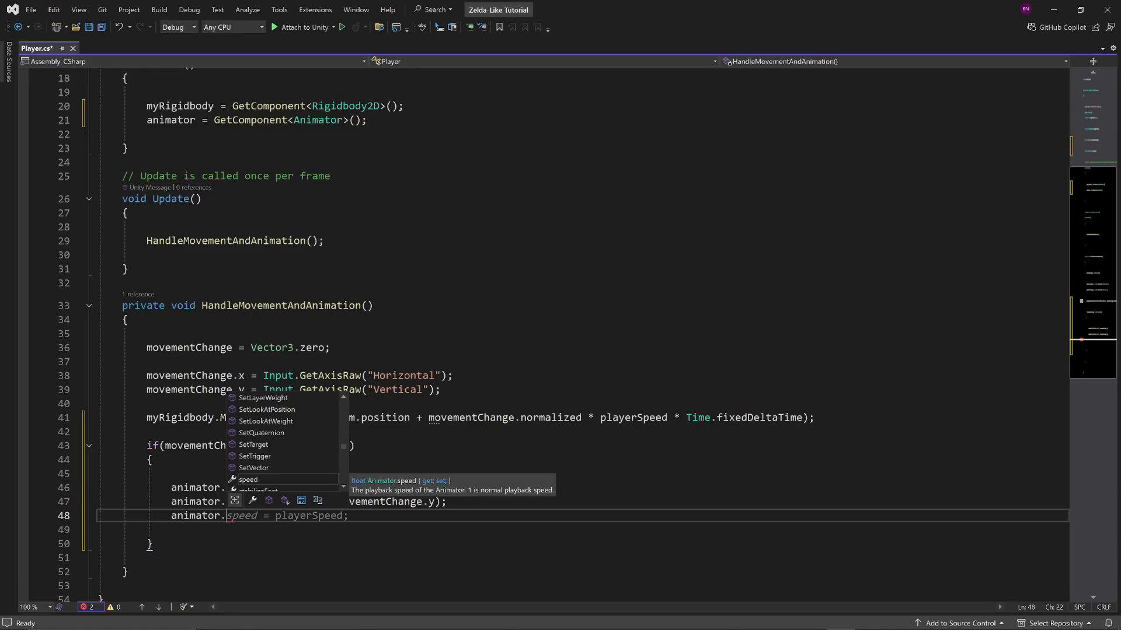
type("Setbo")
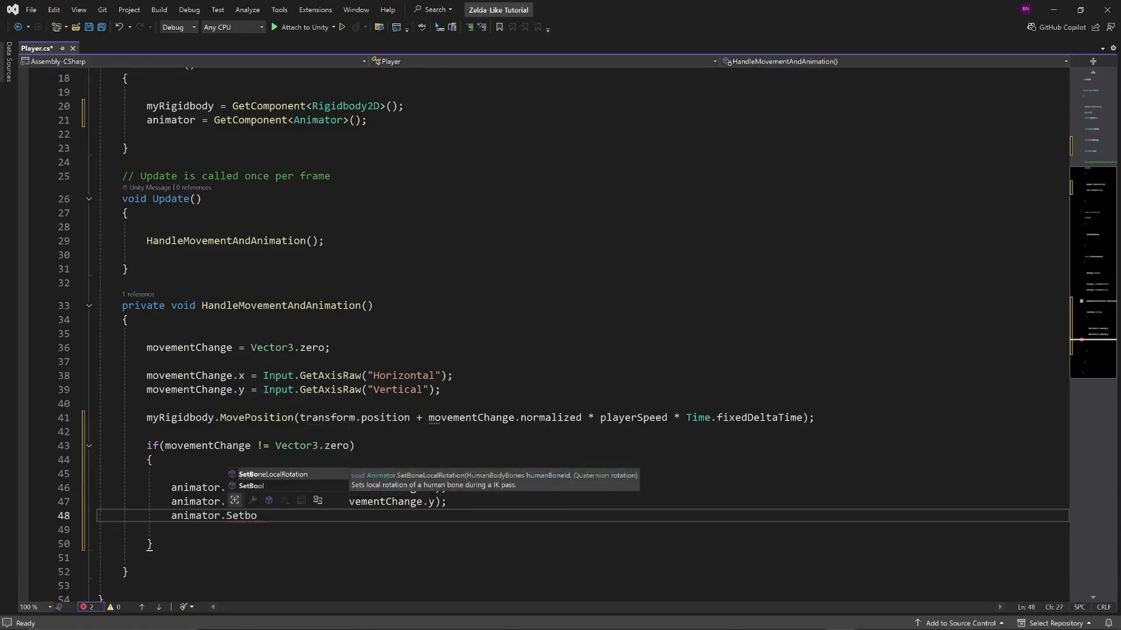
key("Down")
key("Tab")
type("(\"")
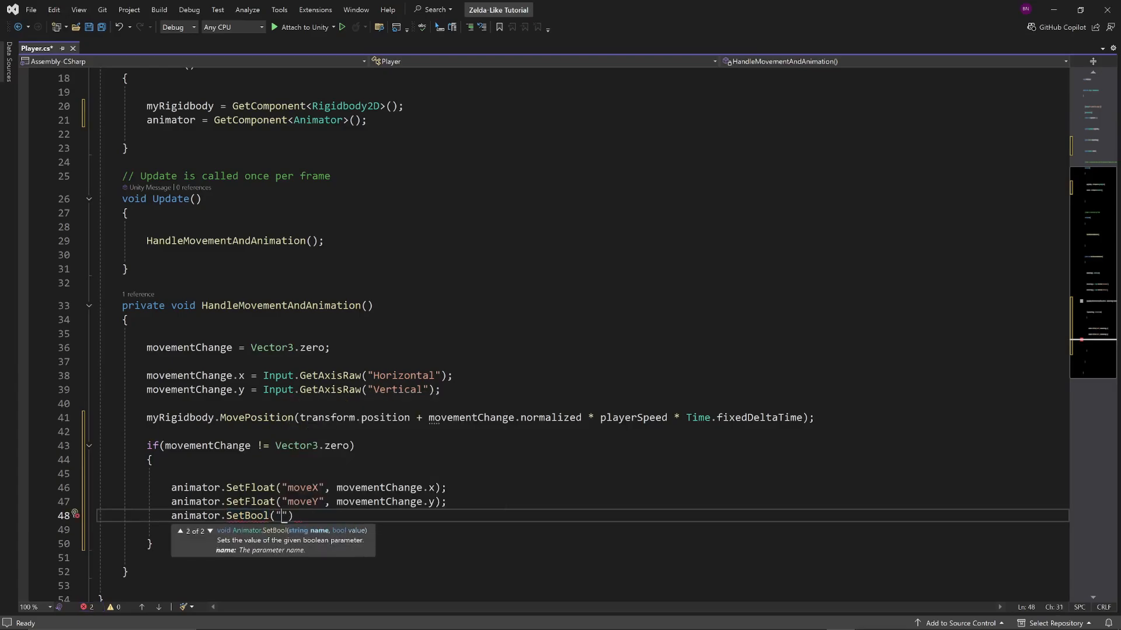
type("isMoving\", ")
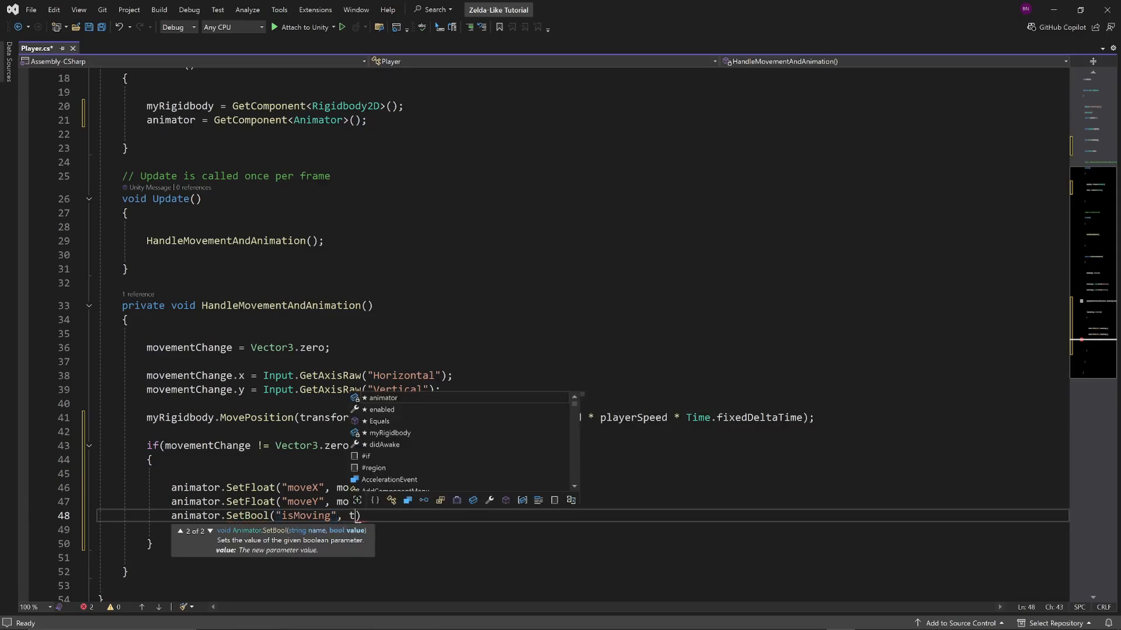
type("true);")
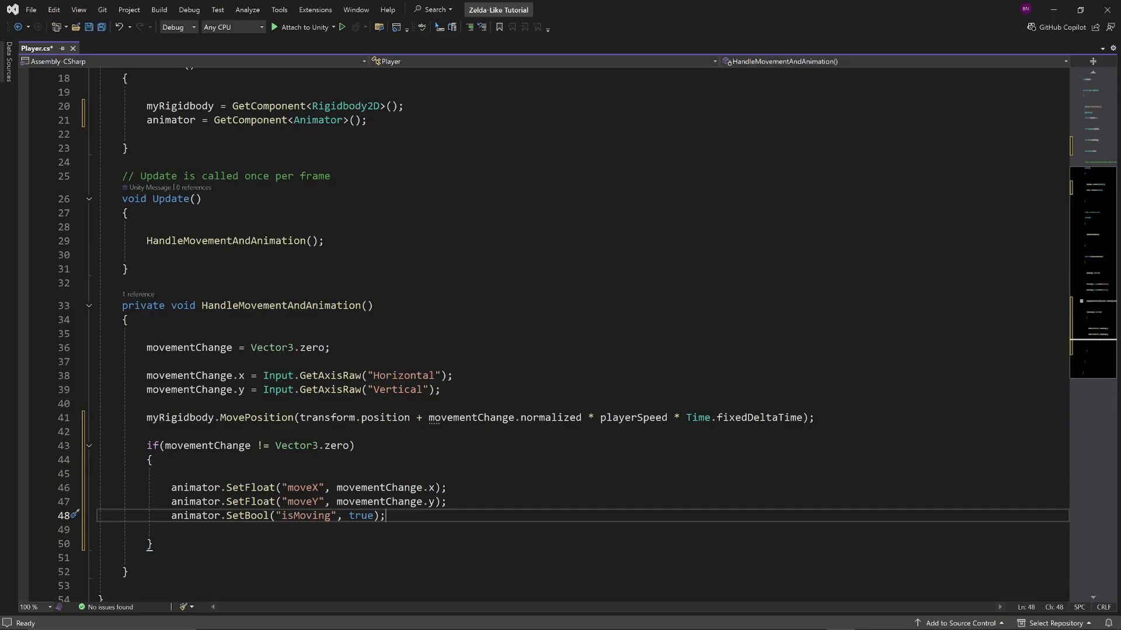
Add an else branch directly after the if block's closing brace, with a braced body and blank lines for its code
key("Down")
key("Down")
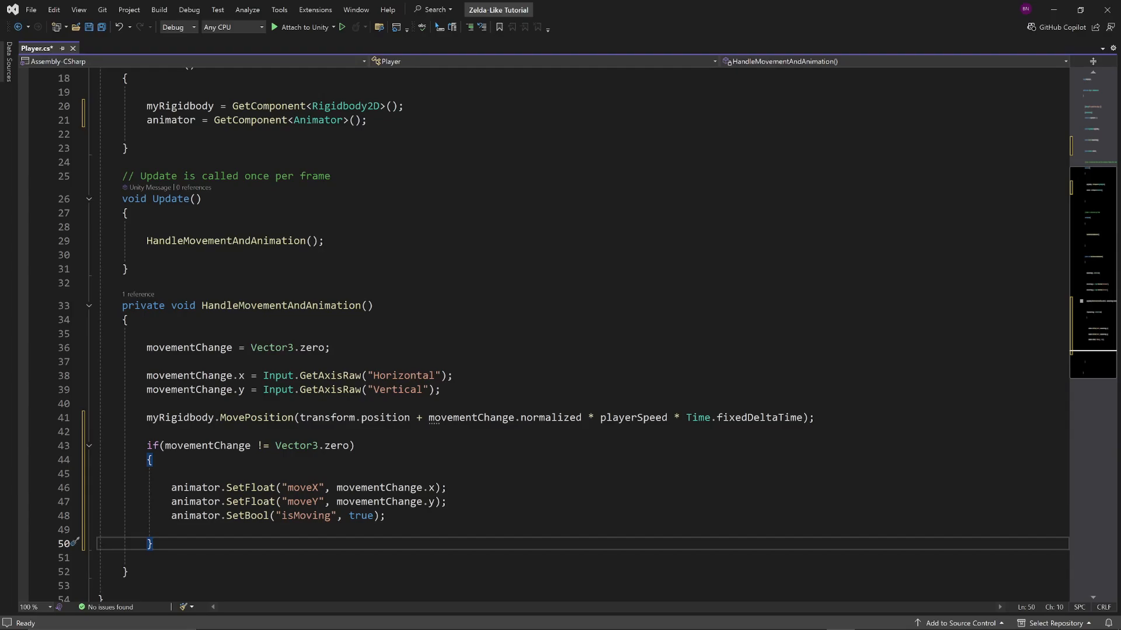
key("Return")
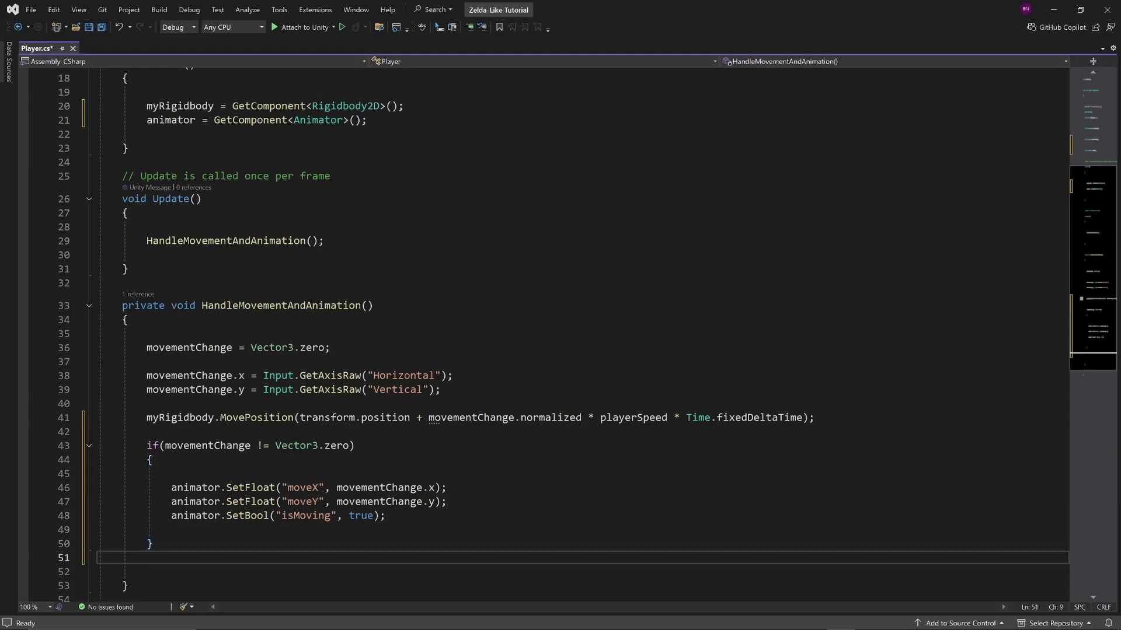
type("else")
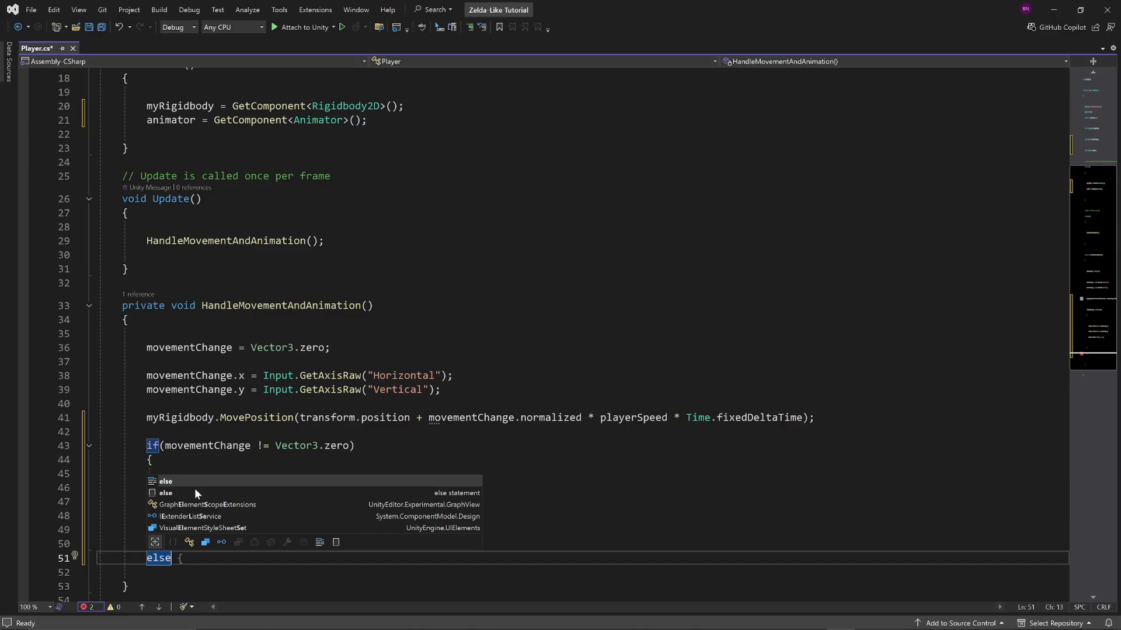
key("Escape")
key("Return")
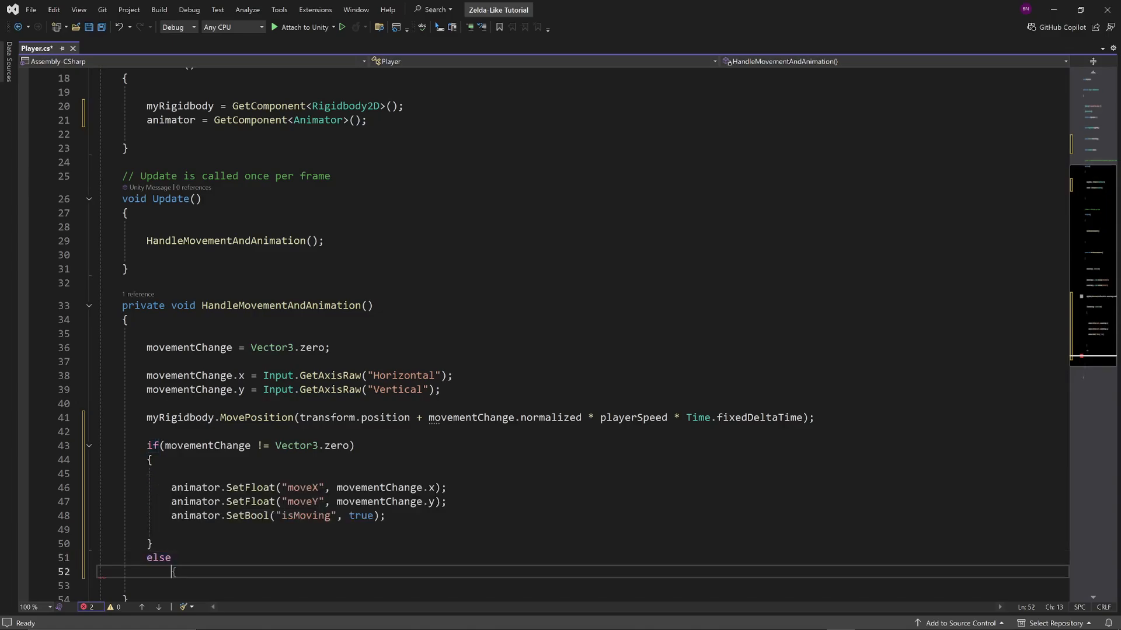
type("{")
key("Return")
key("Return")
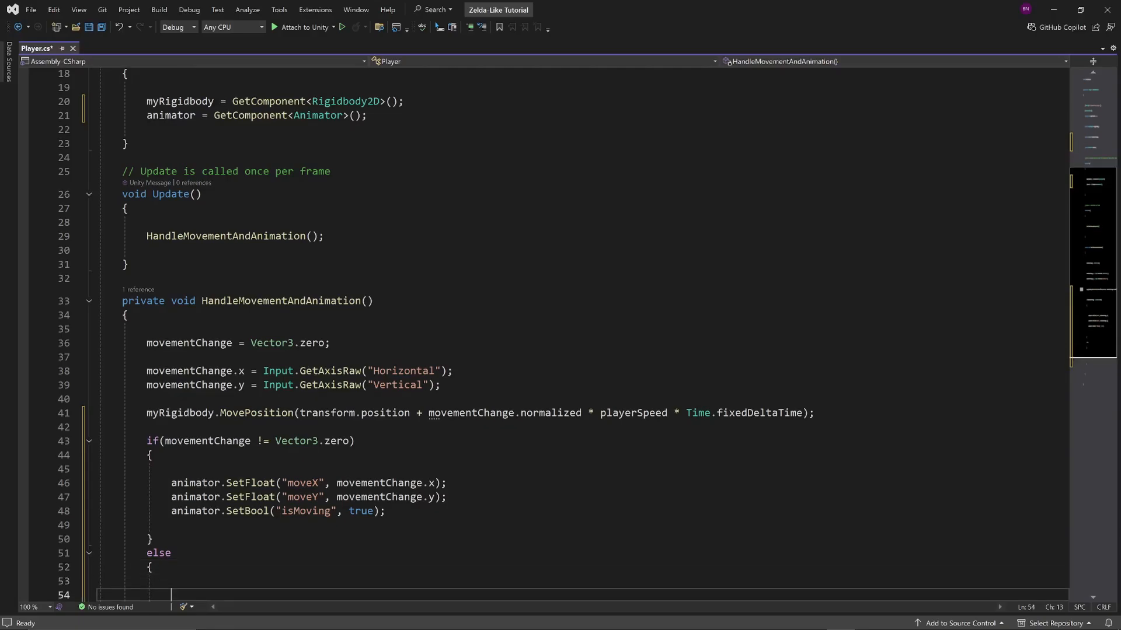
scroll(543, 333, "down", 3)
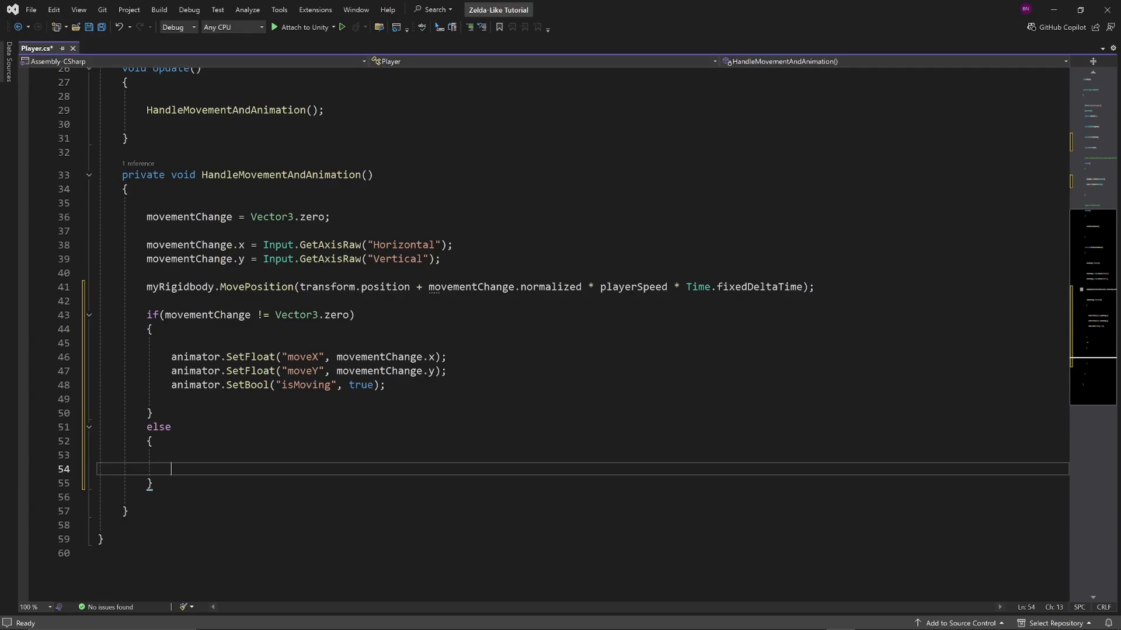
key("Return")
key("Up")
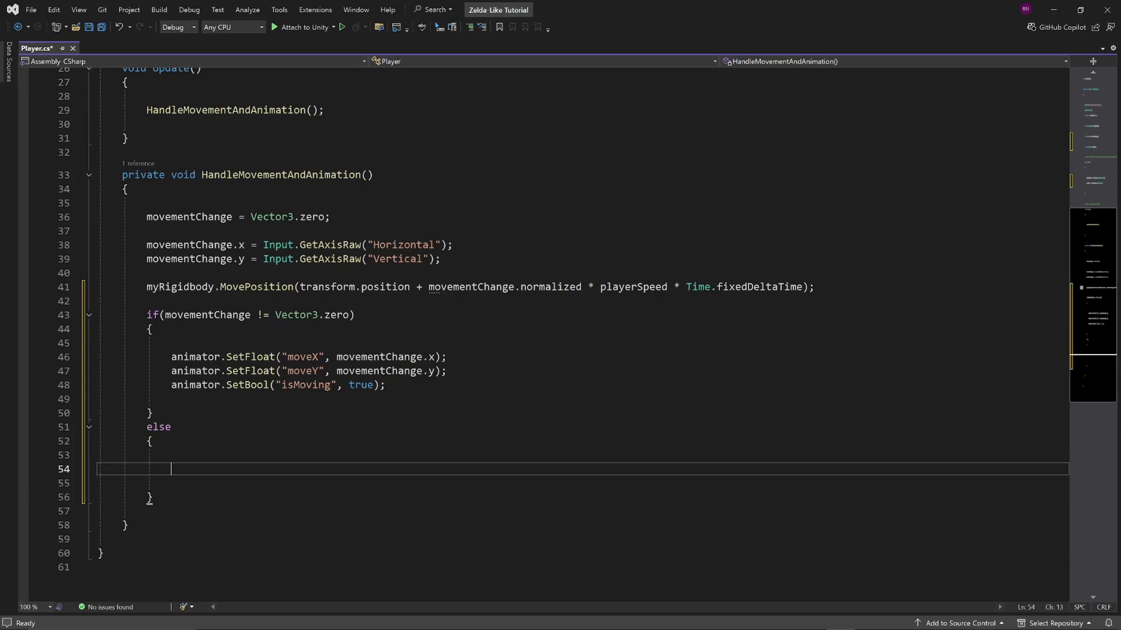
Add animator.SetBool("isMoving", false); in the else block and save the Player script
type("animator")
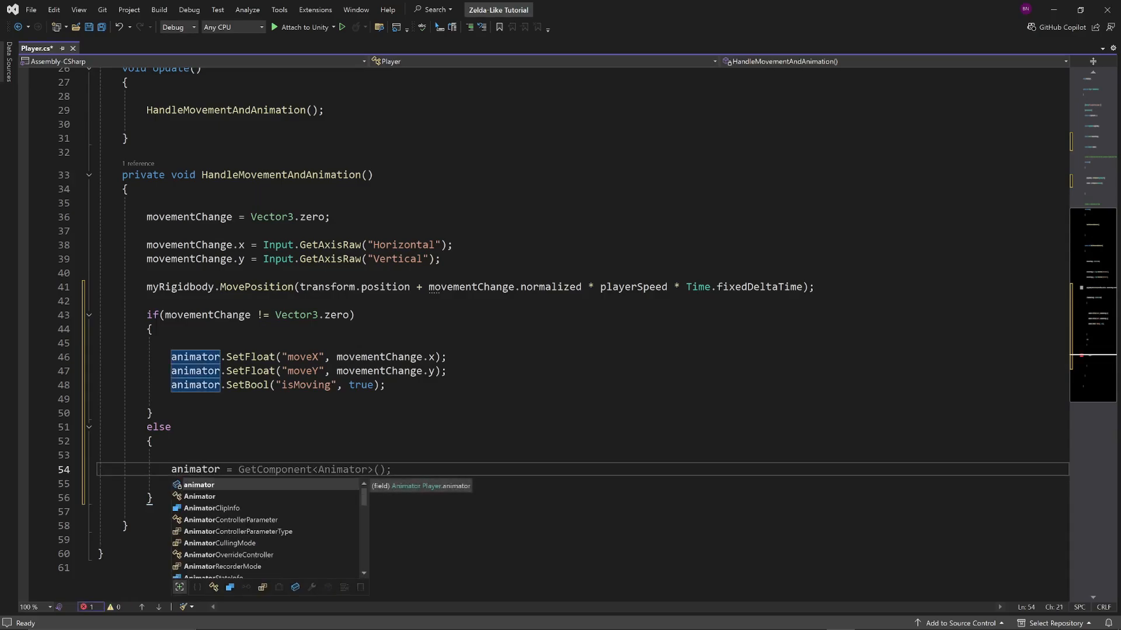
type(".SetBool")
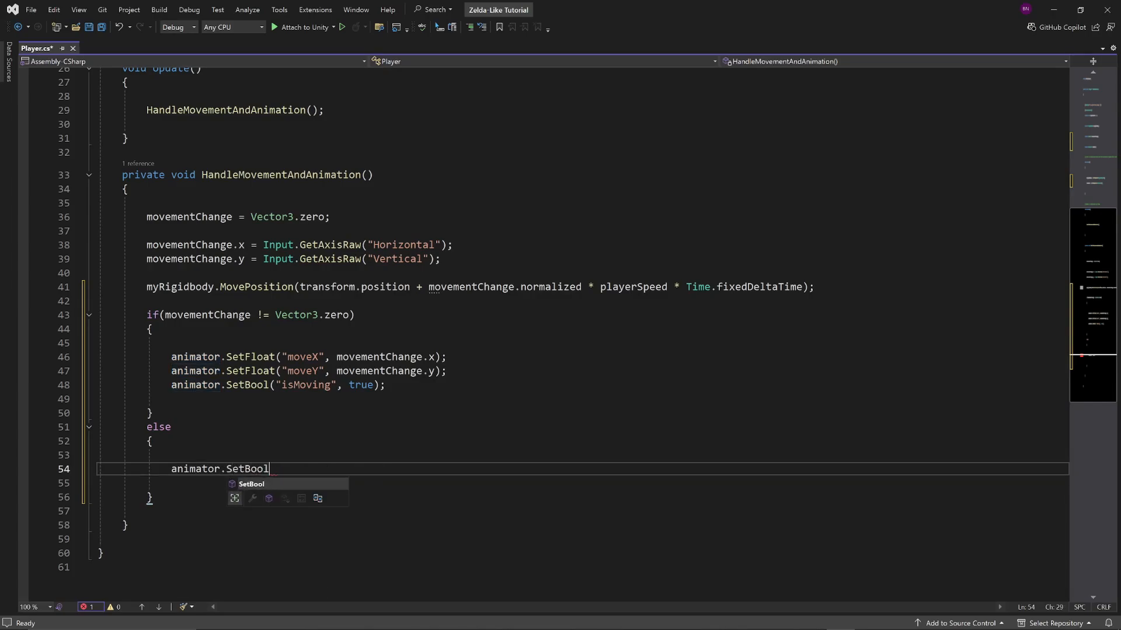
type("(\"isMoving")
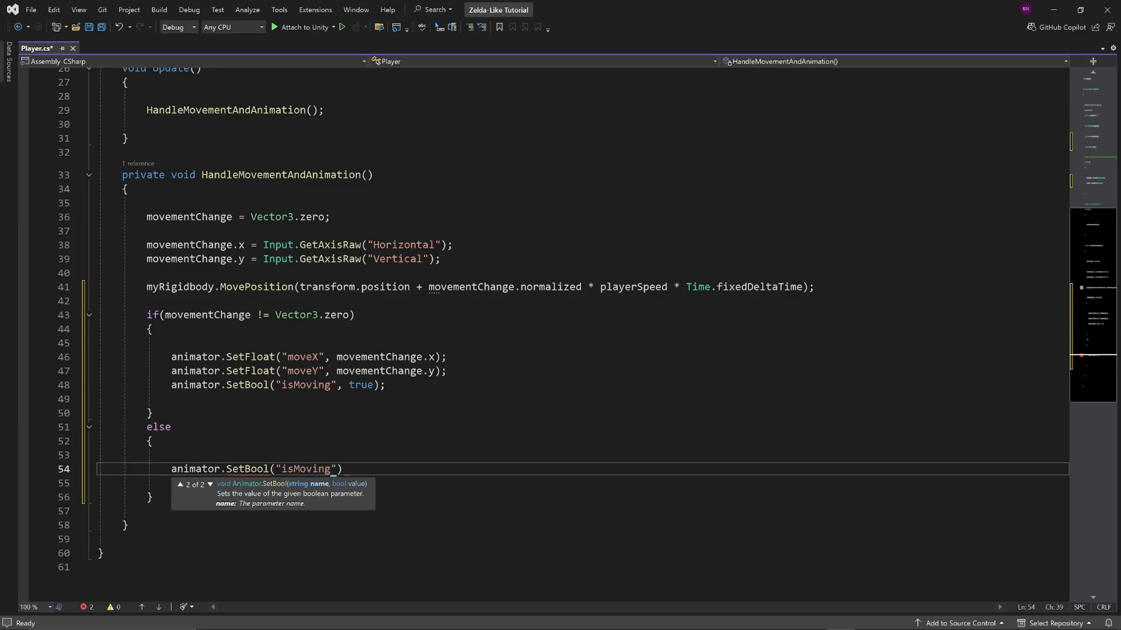
type("\", false)")
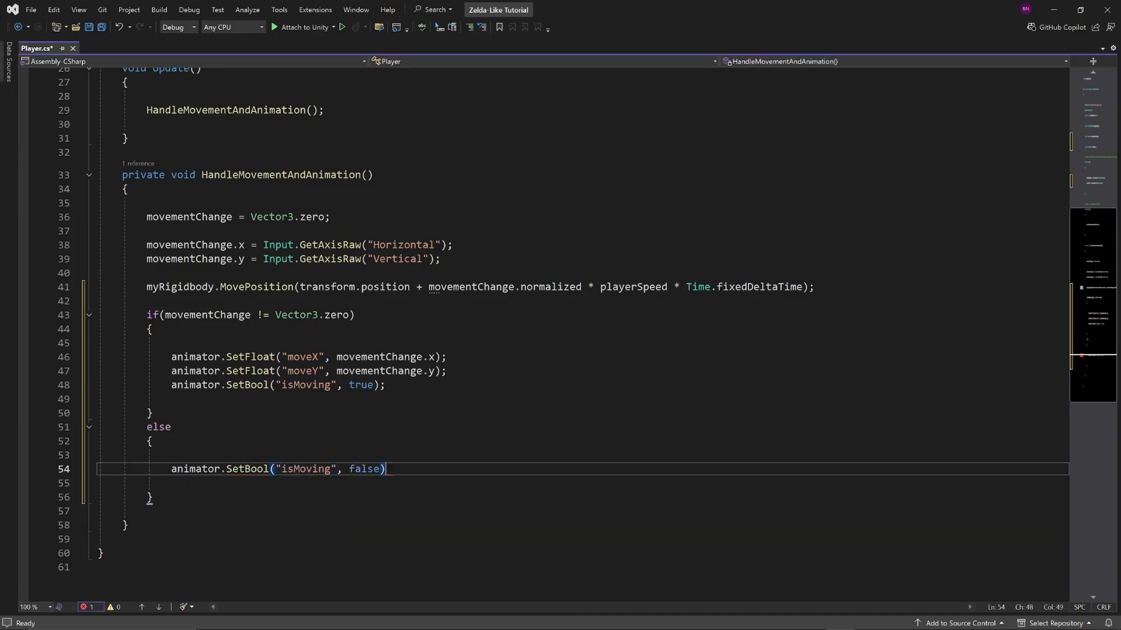
type(";")
key("ctrl+s")
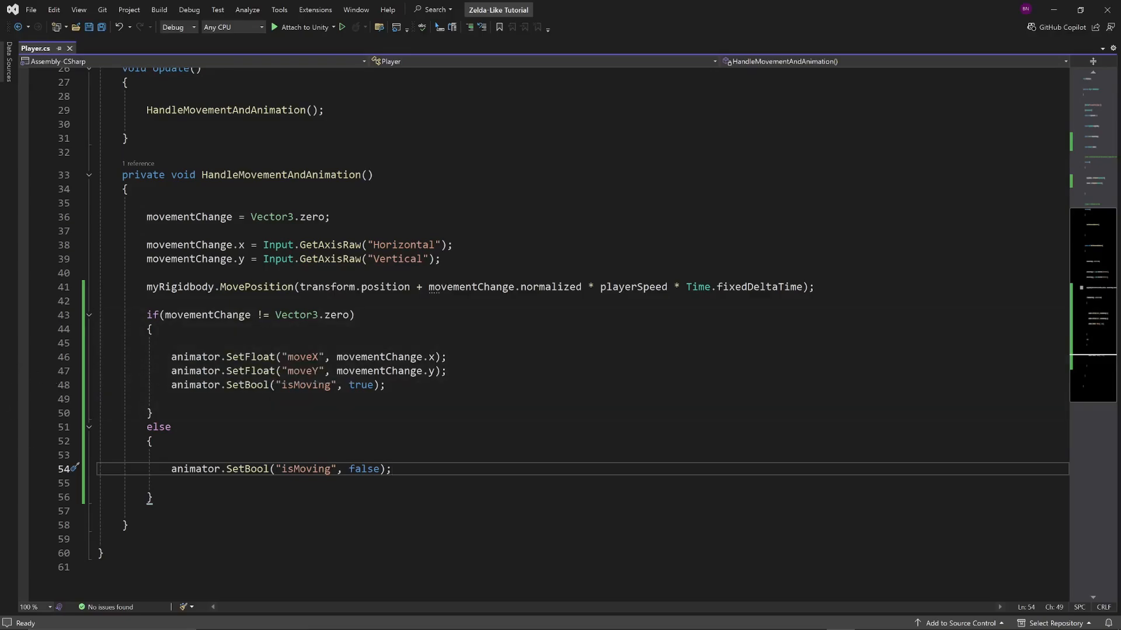
scroll(205, 488, "up", 3)
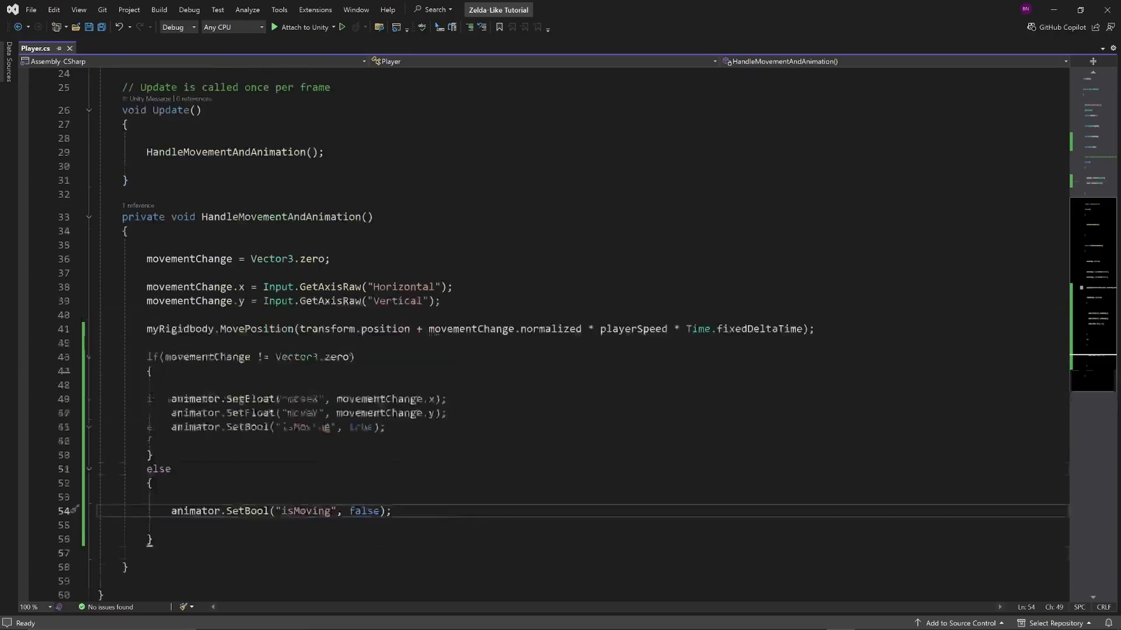
scroll(206, 488, "down", 5)
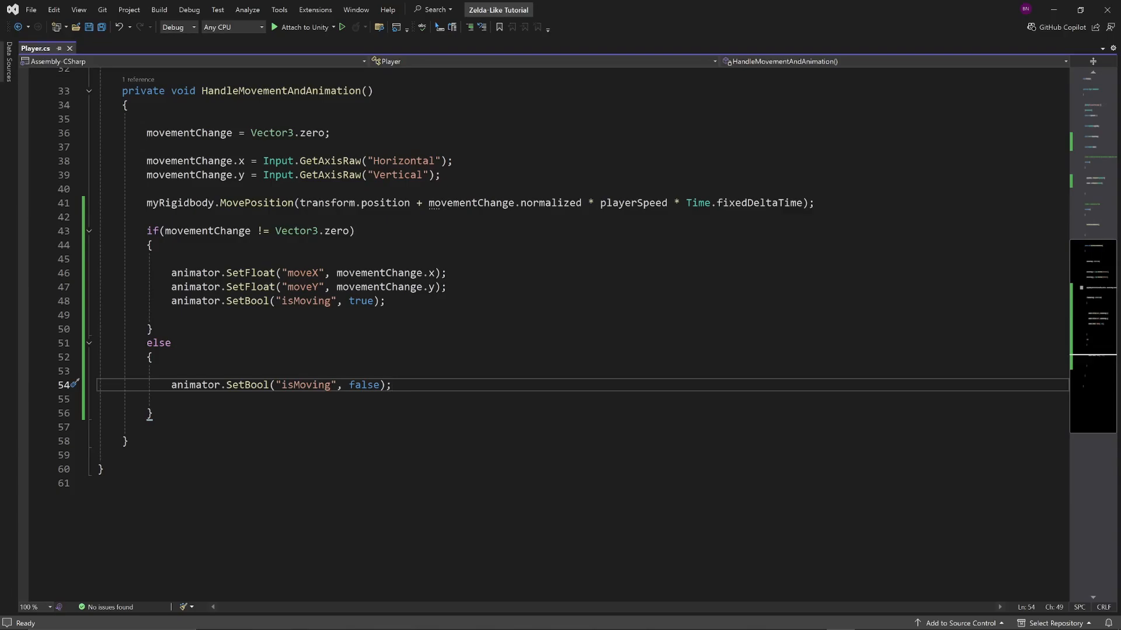
Copy the moveX and moveY SetFloat lines from the if block into Start, directly below the GetComponent<Animator>() line
scroll(577, 335, "up", 10)
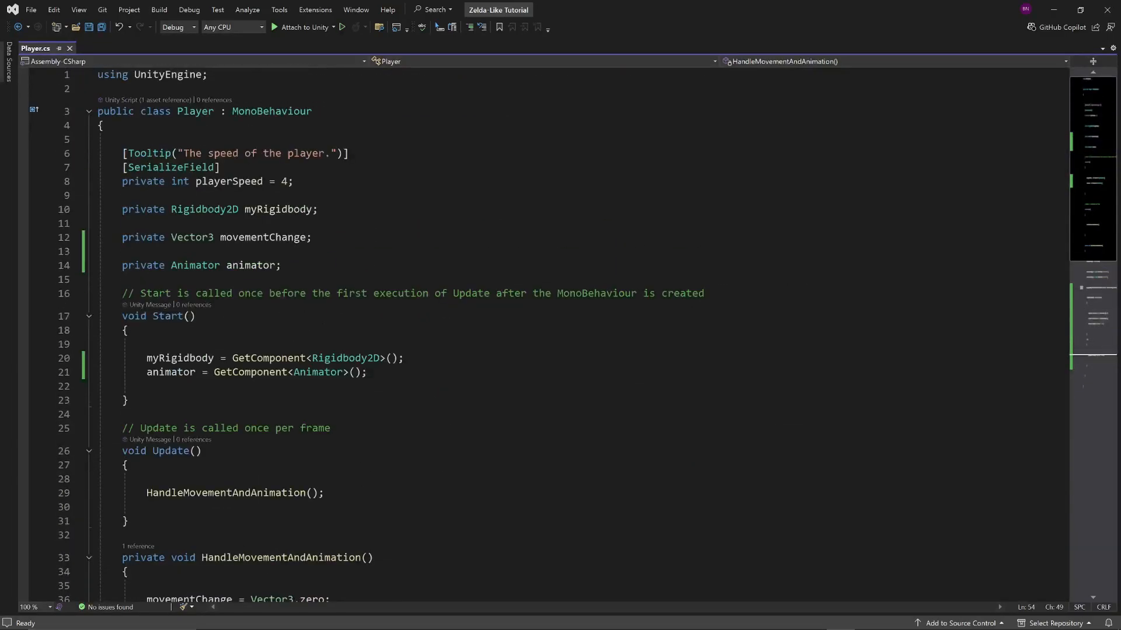
scroll(578, 336, "down", 5)
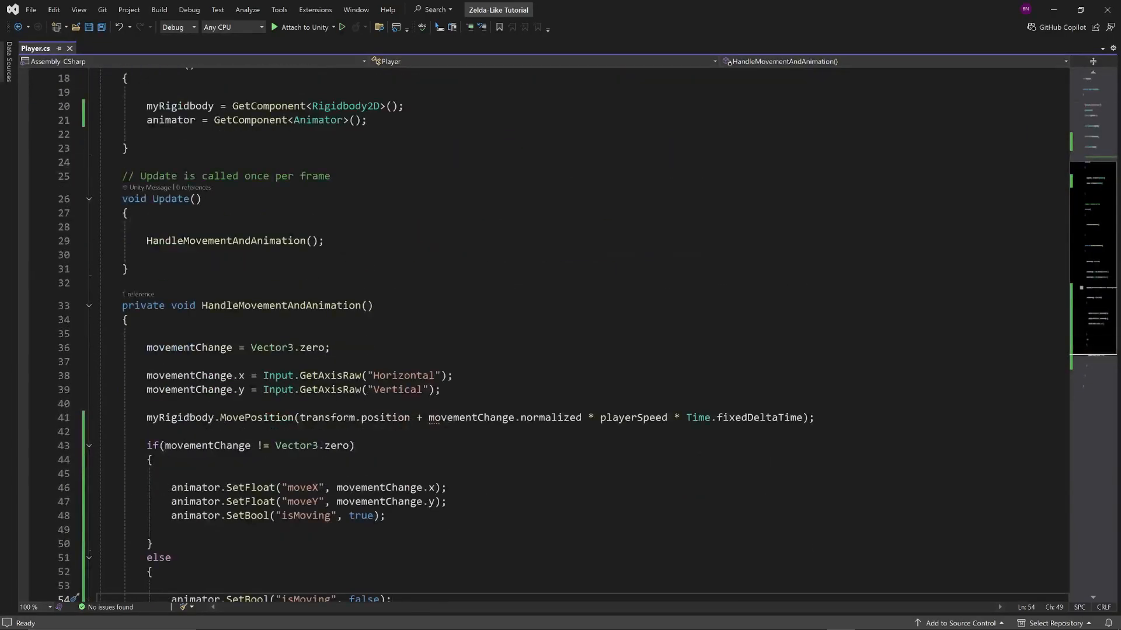
left_click_drag(171, 530, 448, 530)
key("shift+Down")
key("ctrl+c")
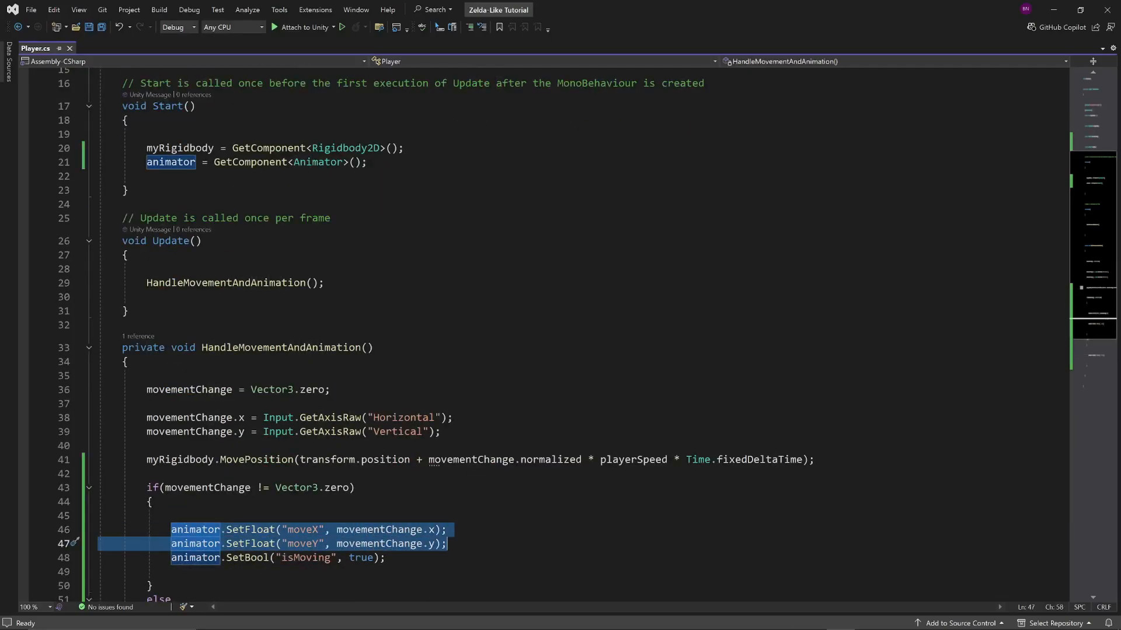
scroll(549, 334, "up", 3)
left_click(369, 288)
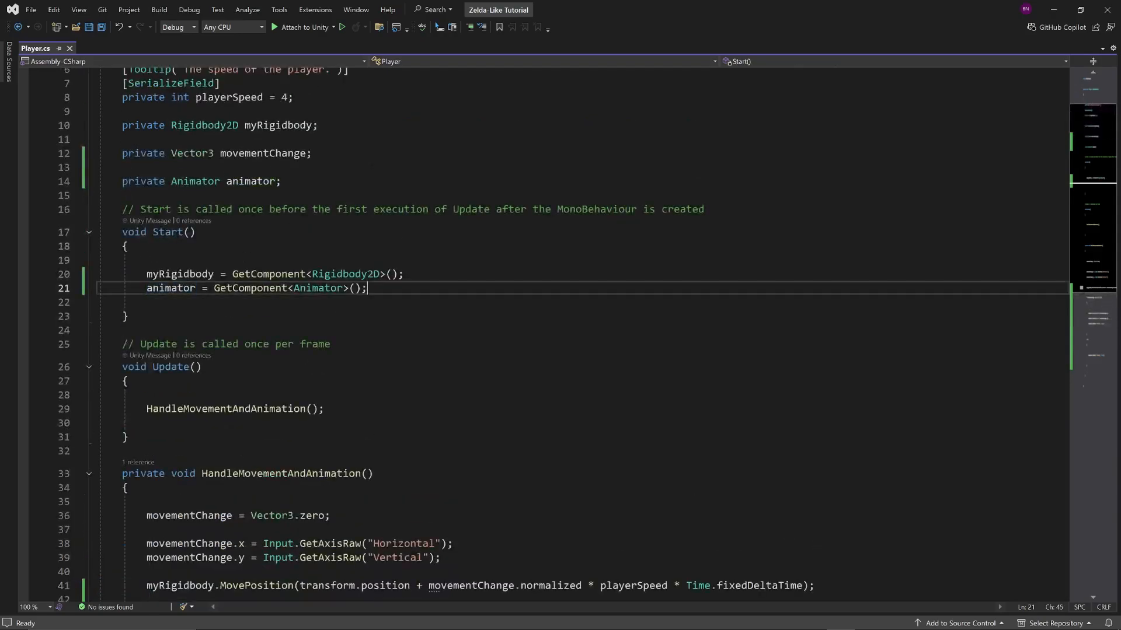
key("Return")
key("ctrl+v")
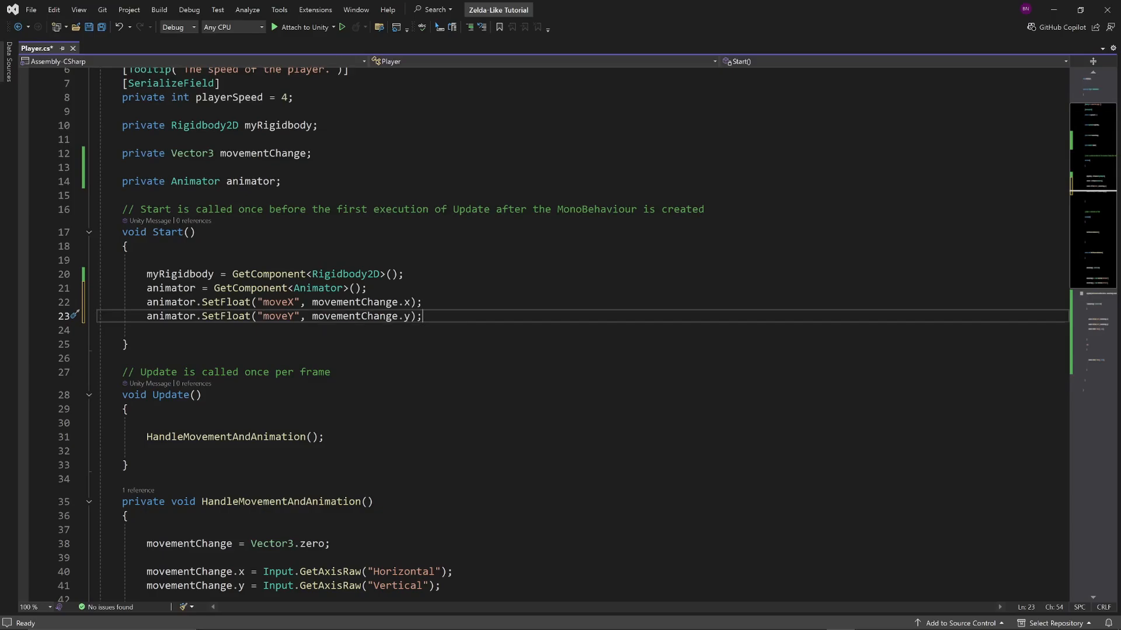
In Start, replace the movementChange.x argument of the moveX SetFloat call with 0
double_click(355, 303)
key("shift+Right")
key("shift+Right")
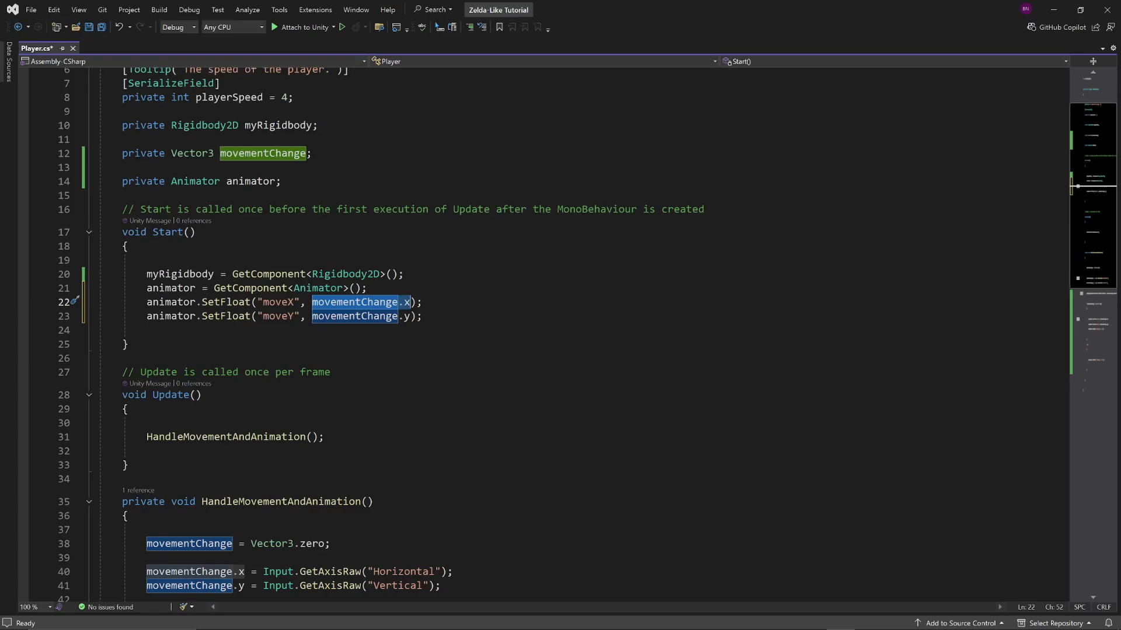
type("0")
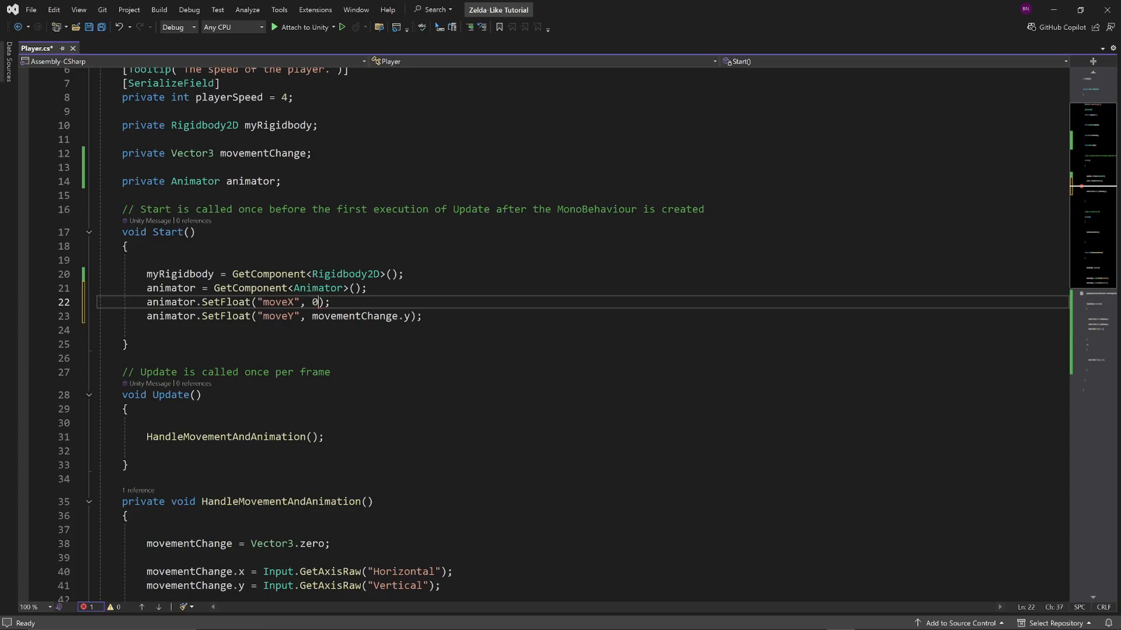
In Start, replace the movementChange.y argument of the moveY call with -1 and save all files
key("Down")
key("ctrl+shift+Right")
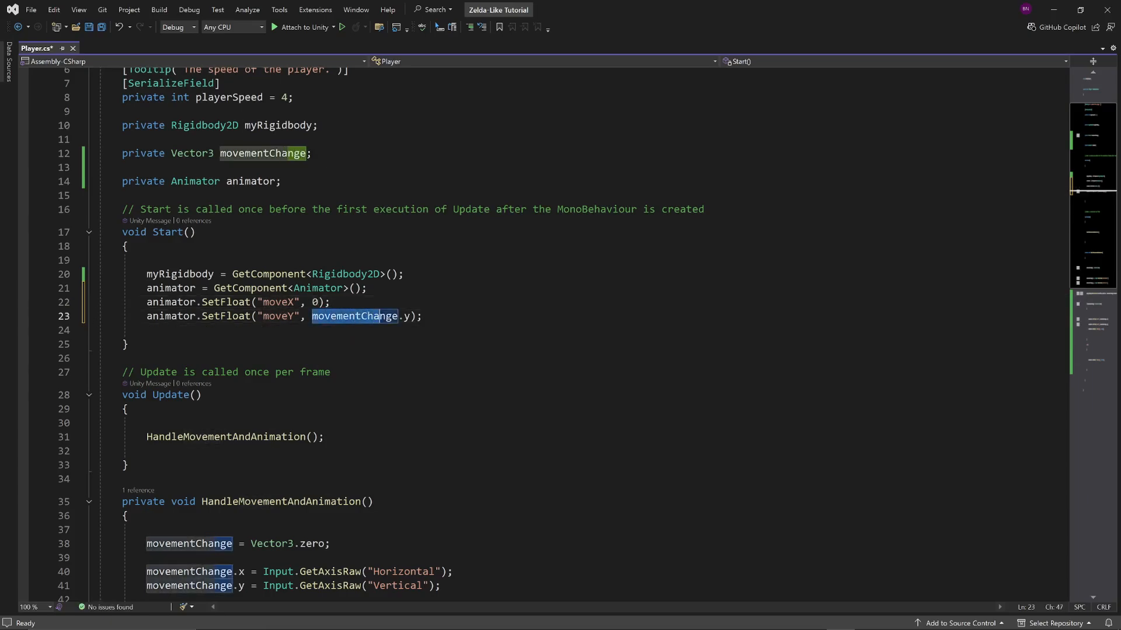
key("shift+Right")
key("shift+Right")
type("-1")
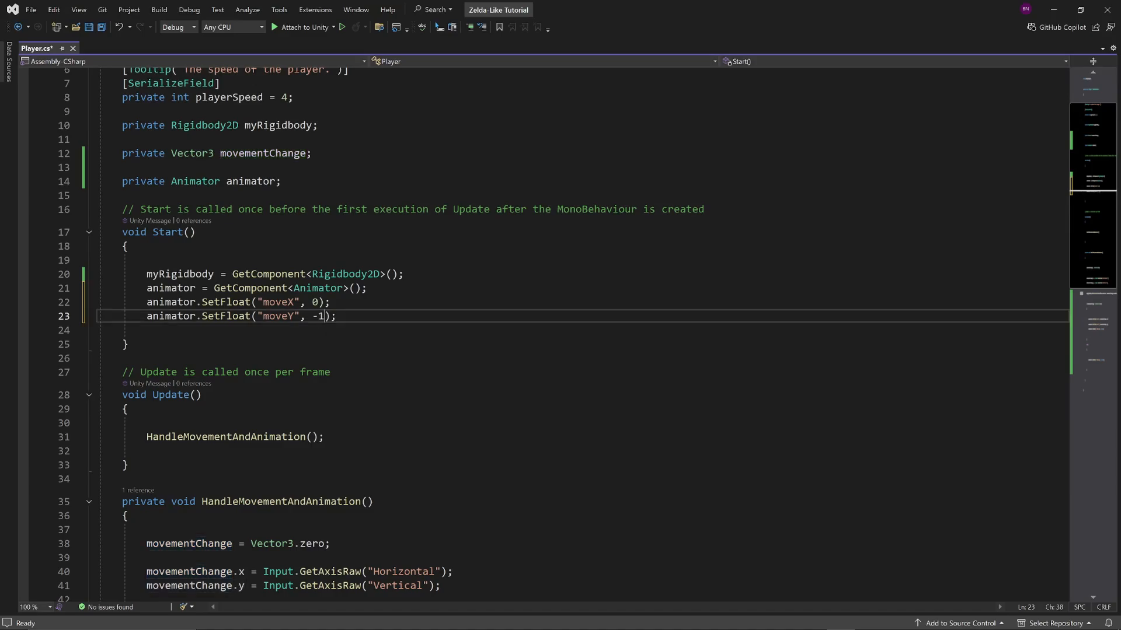
key("ctrl+s")
left_click(34, 10)
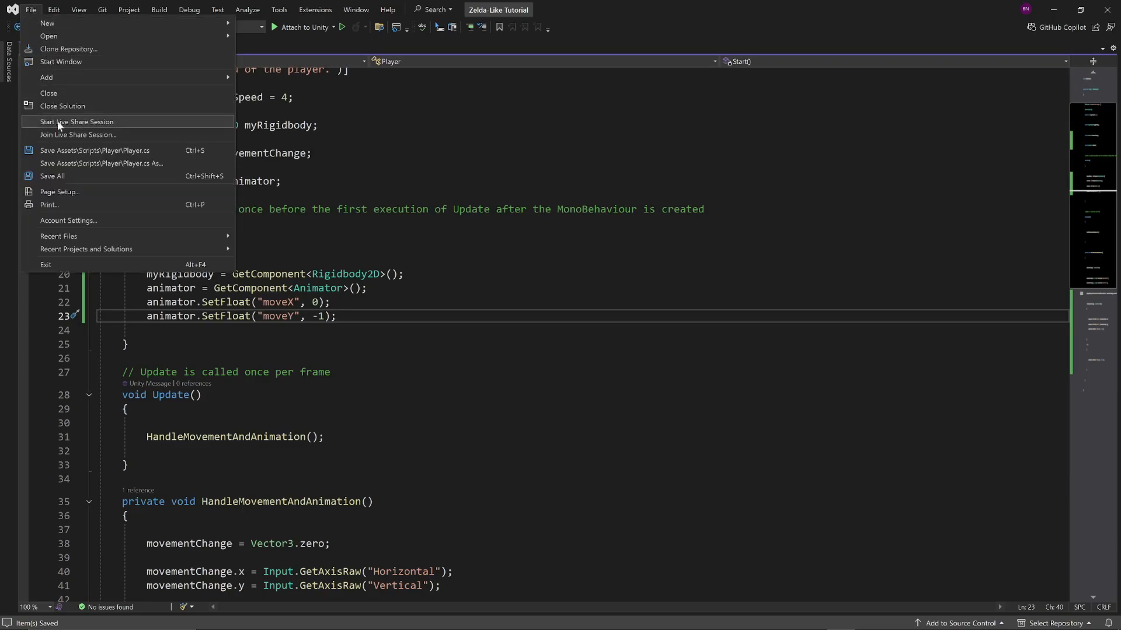
left_click(64, 175)
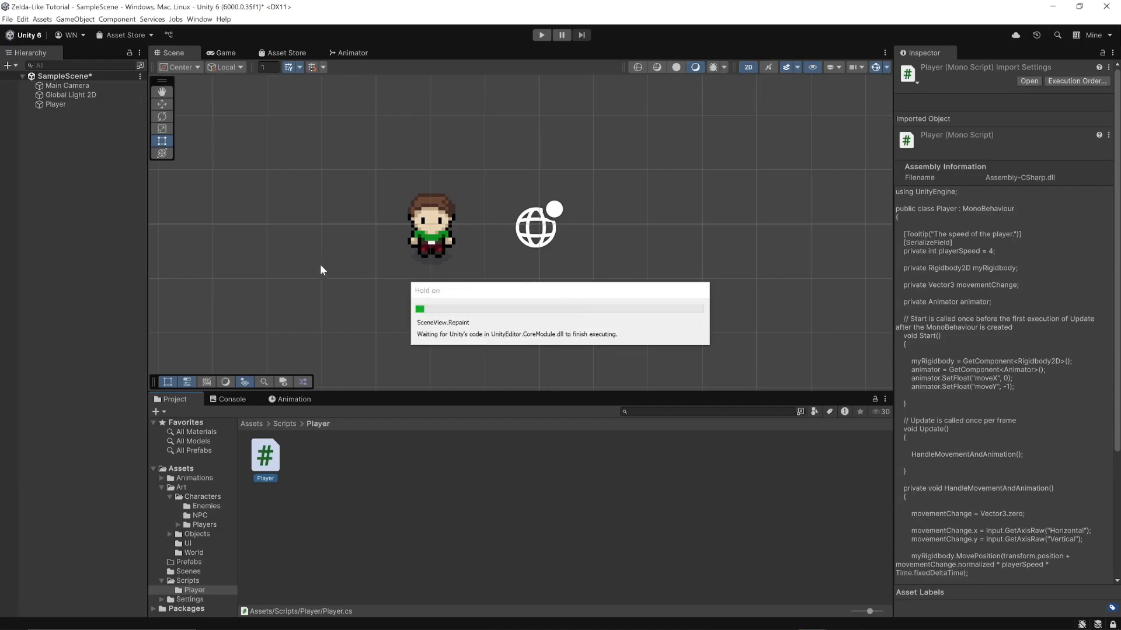
Switch to Unity and set the Player object's X position to 0, then deselect it
left_click(56, 104)
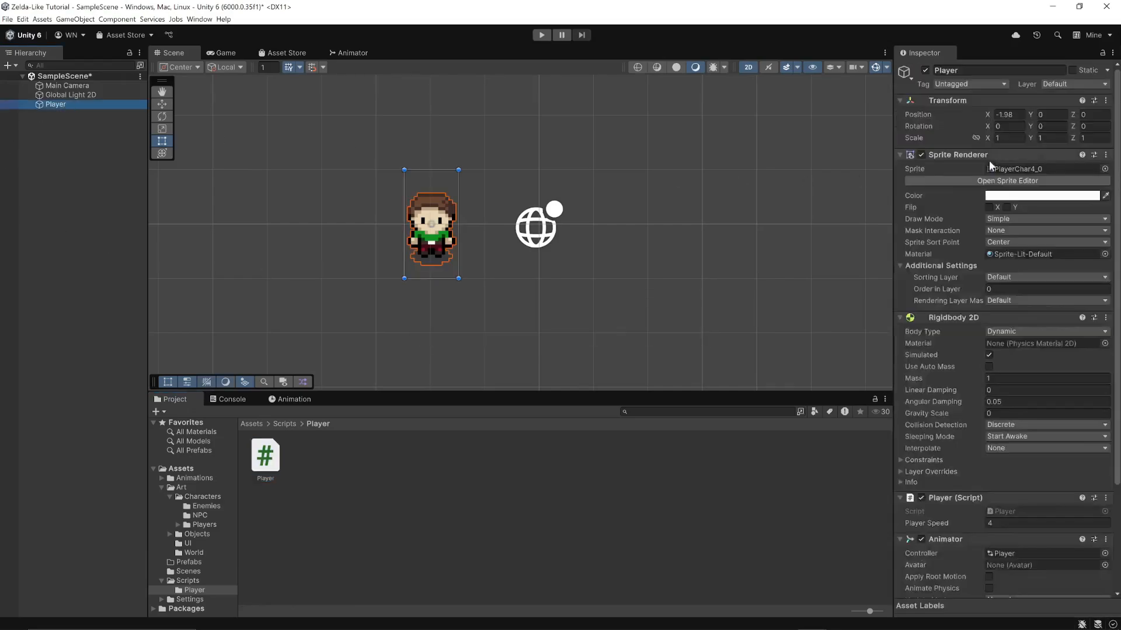
left_click(1009, 115)
type("0")
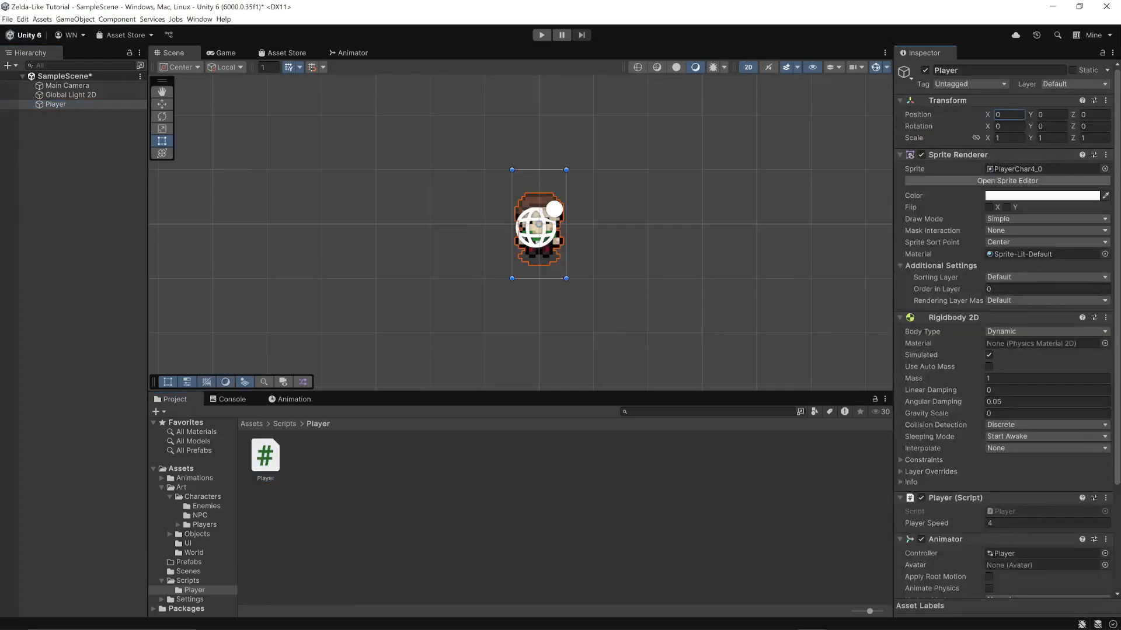
left_click(62, 201)
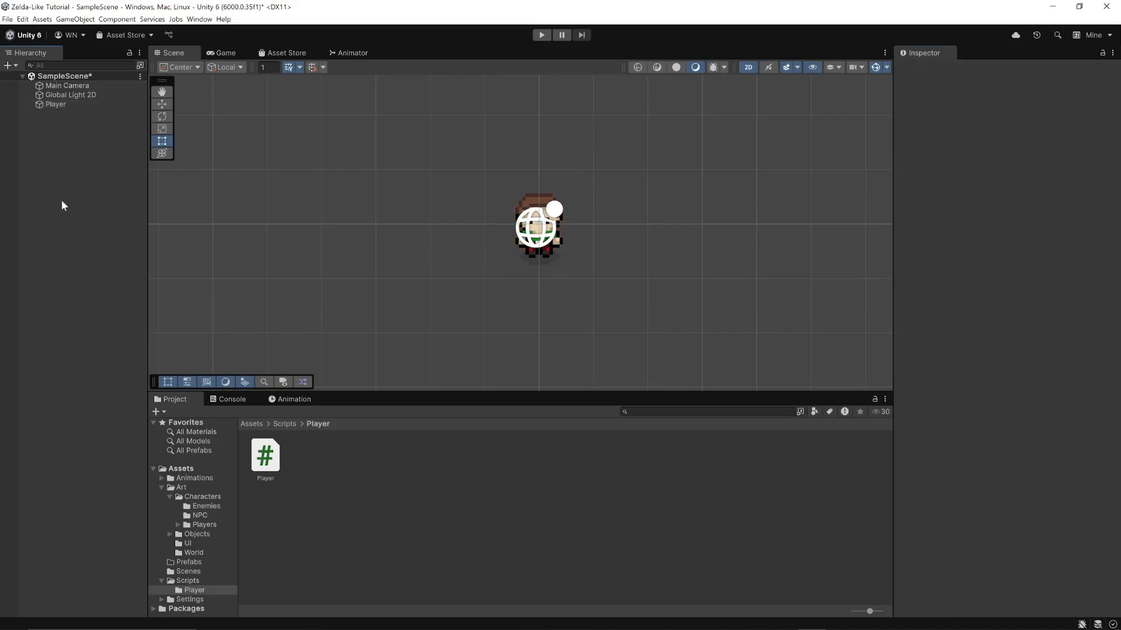
Run the game and walk the player left, right, up, down and diagonally to test the idle and walk animations
left_click(541, 37)
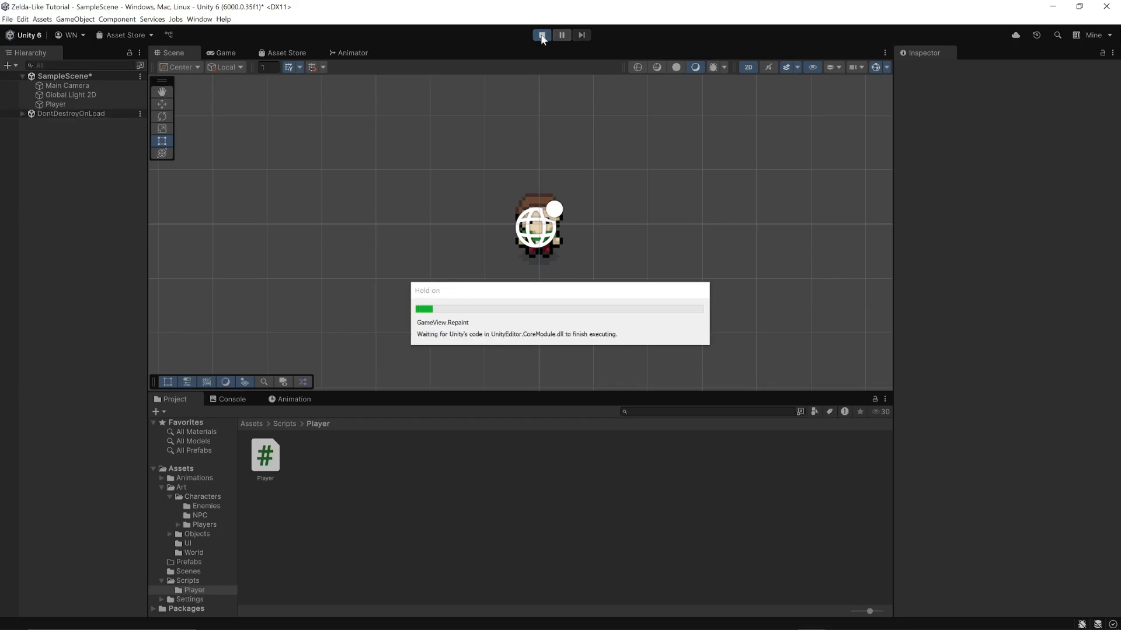
key("Left")
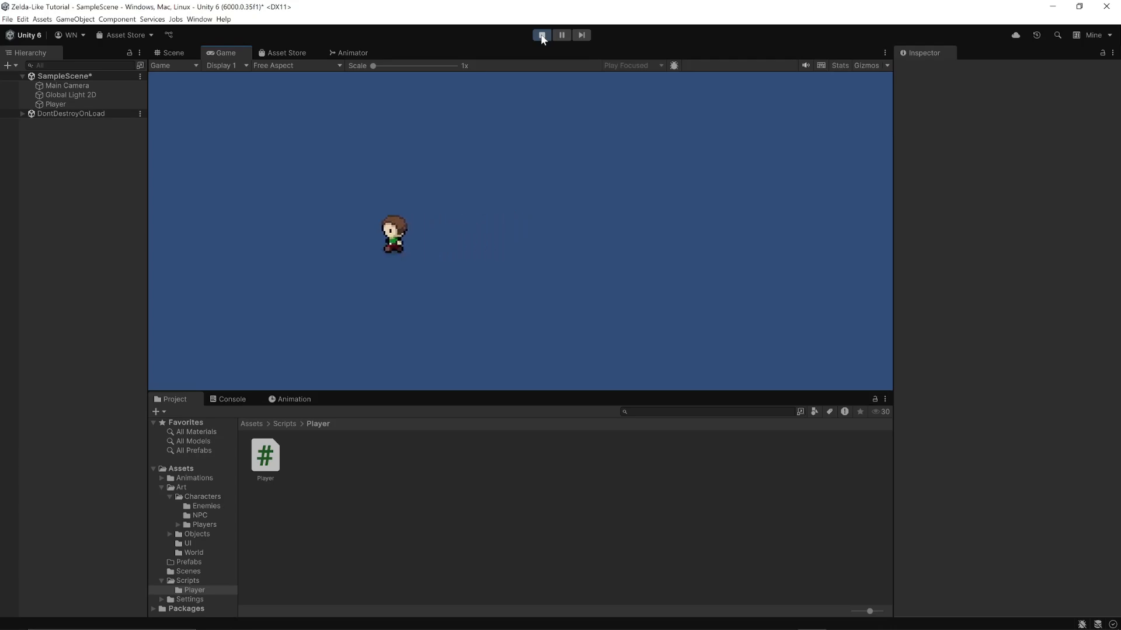
key("Right")
key("Right")
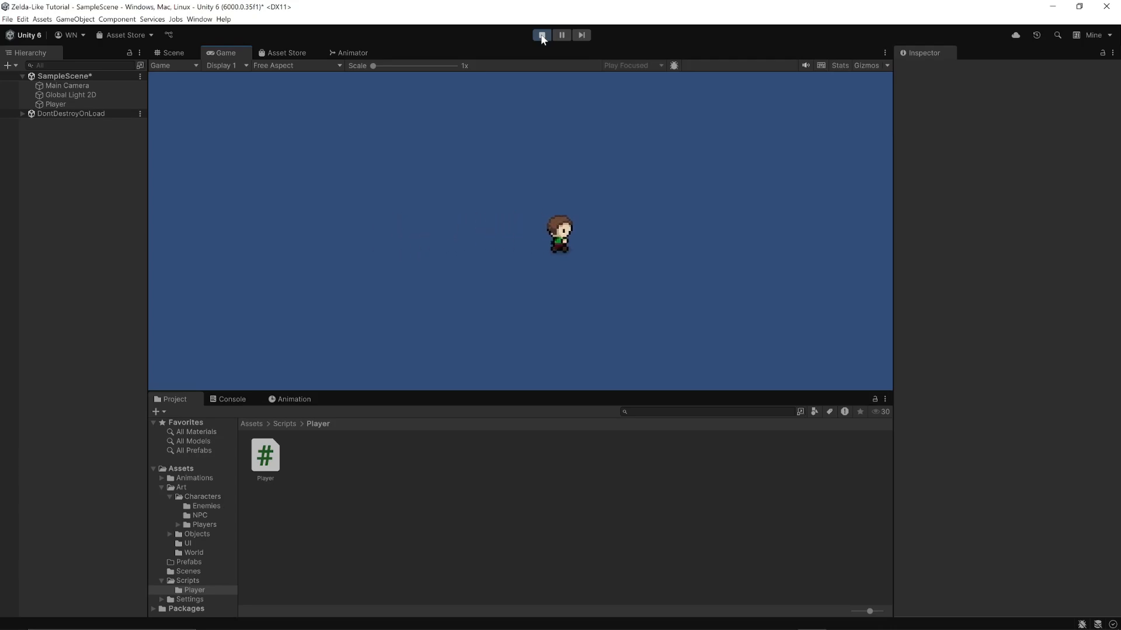
key("Up")
key("Up")
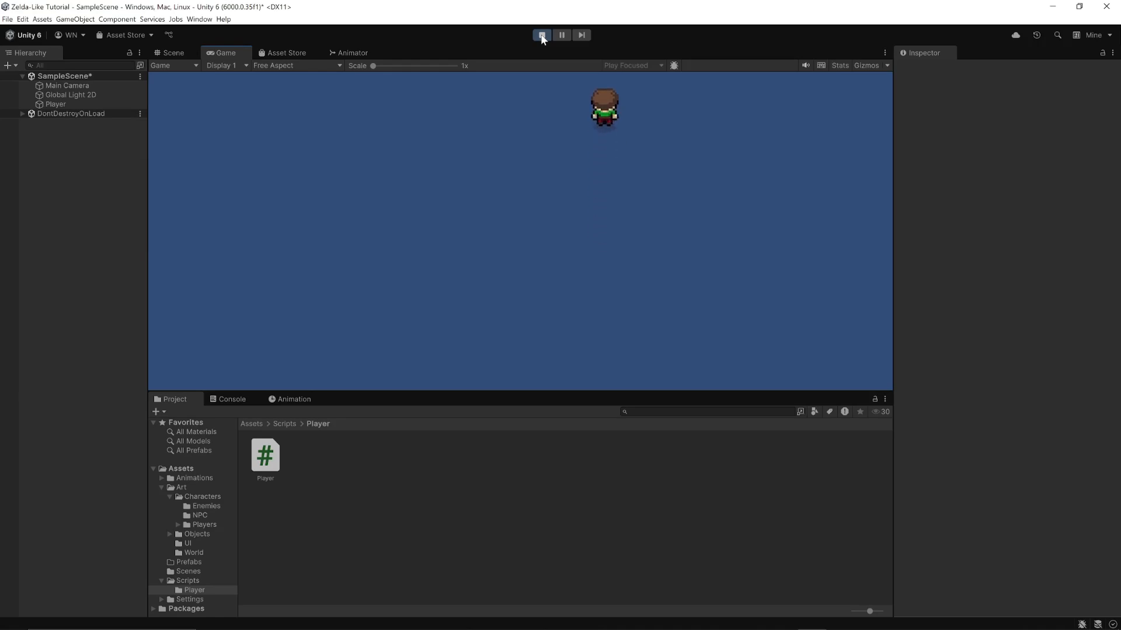
key("Down")
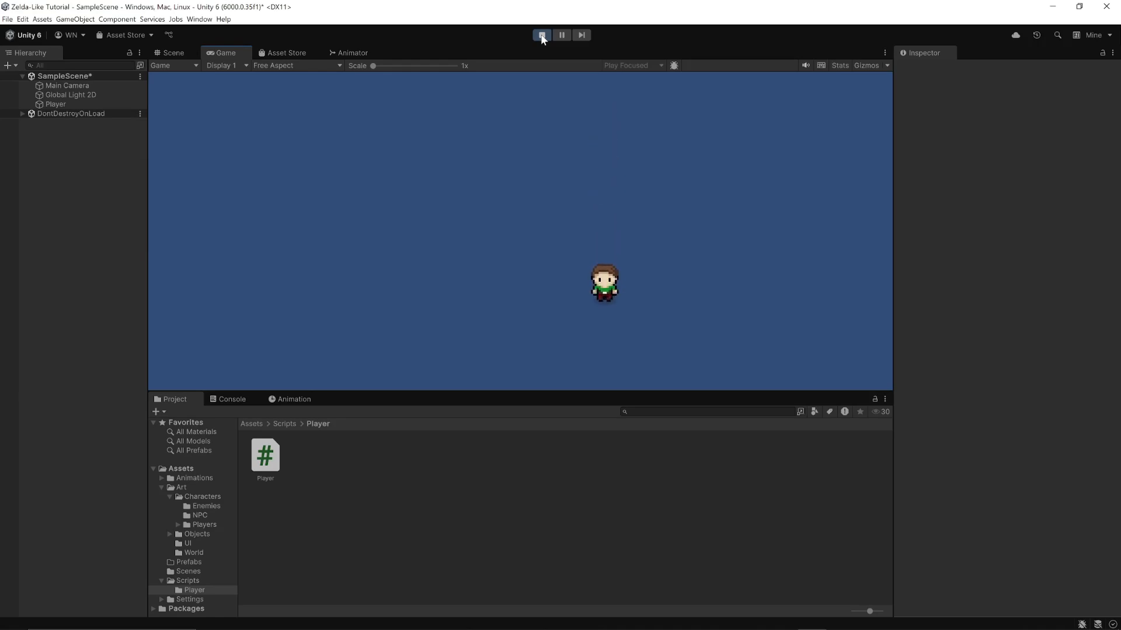
key("Left")
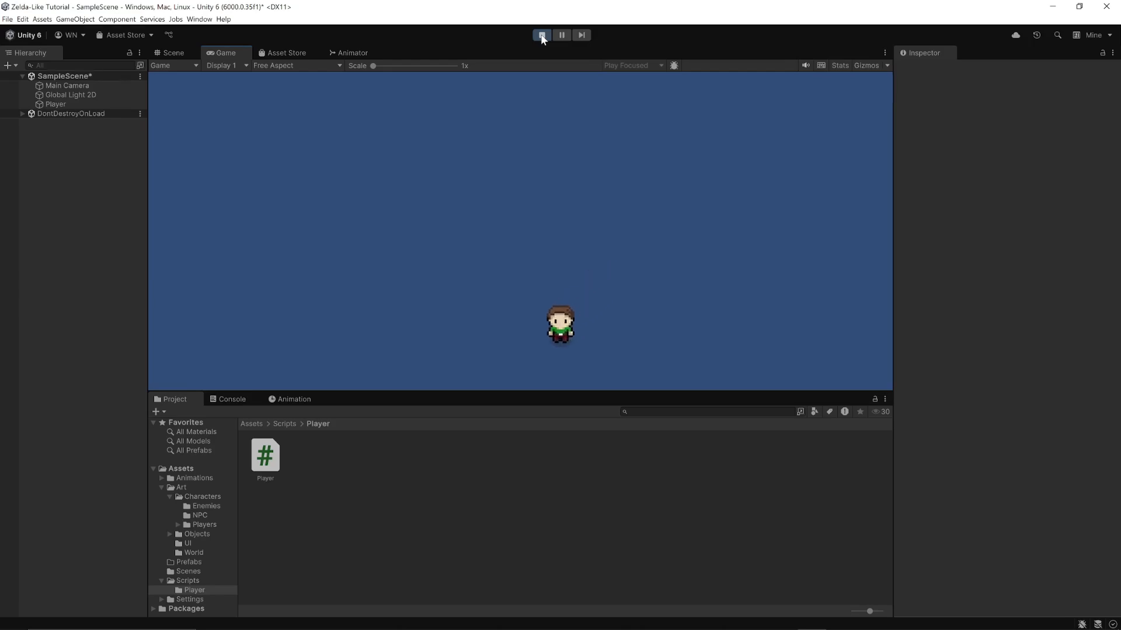
key("Up")
key("Right")
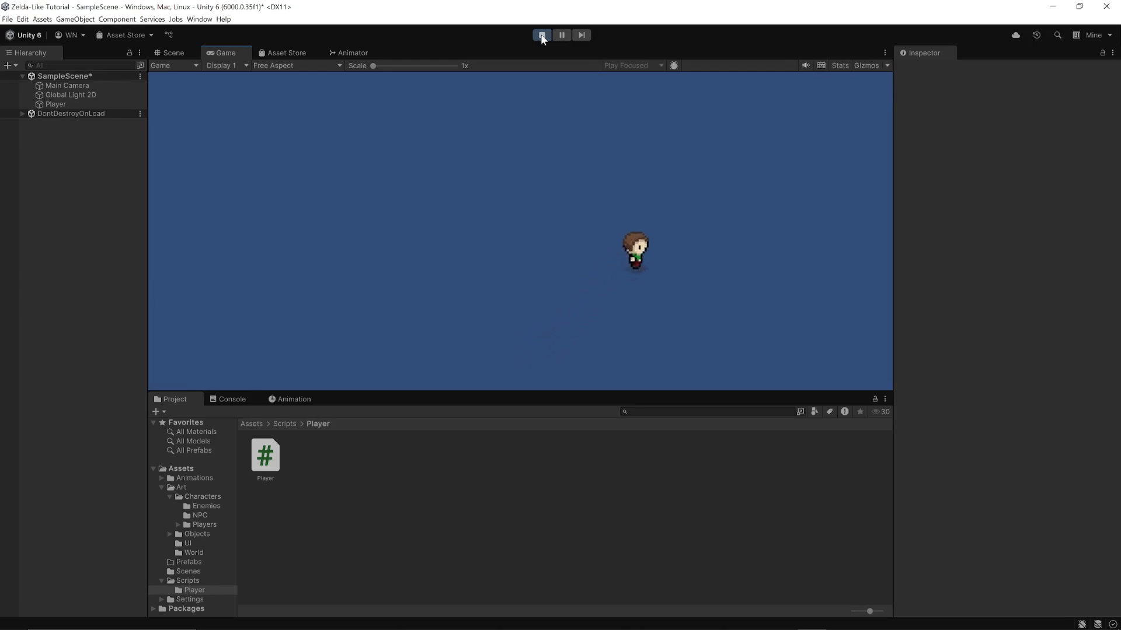
key("Left")
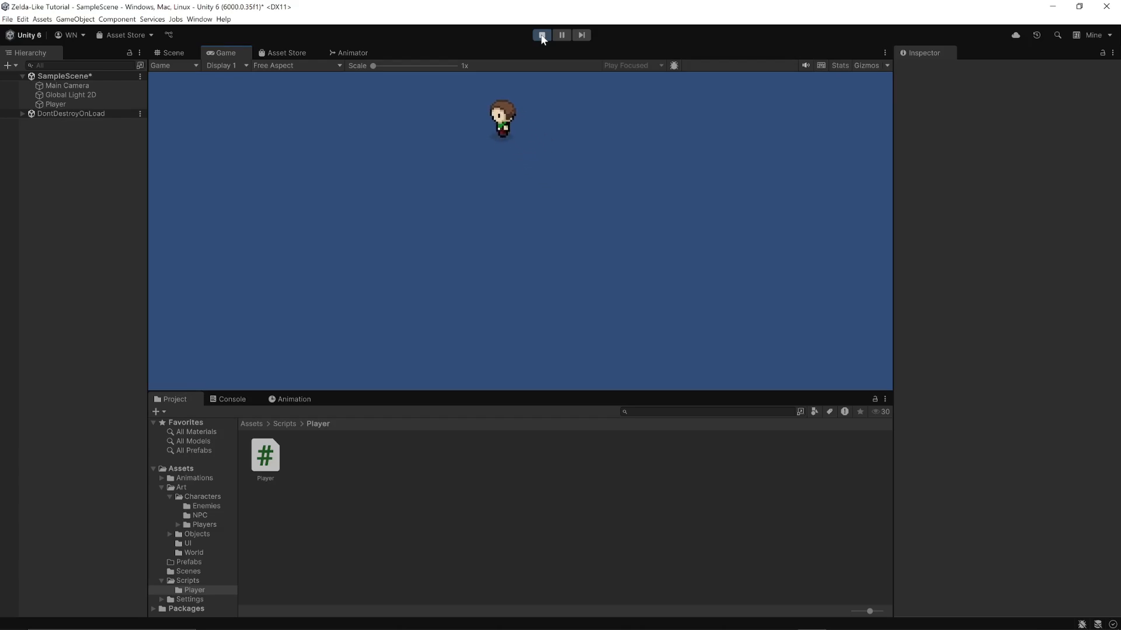
key("Down")
key("Right")
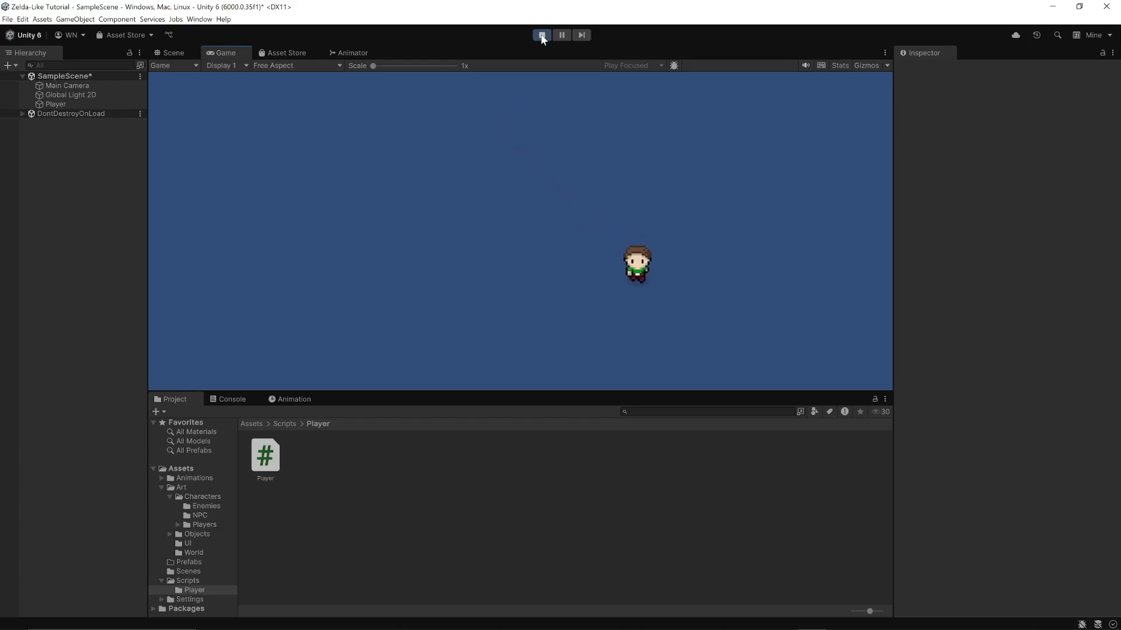
key("Left")
key("Up")
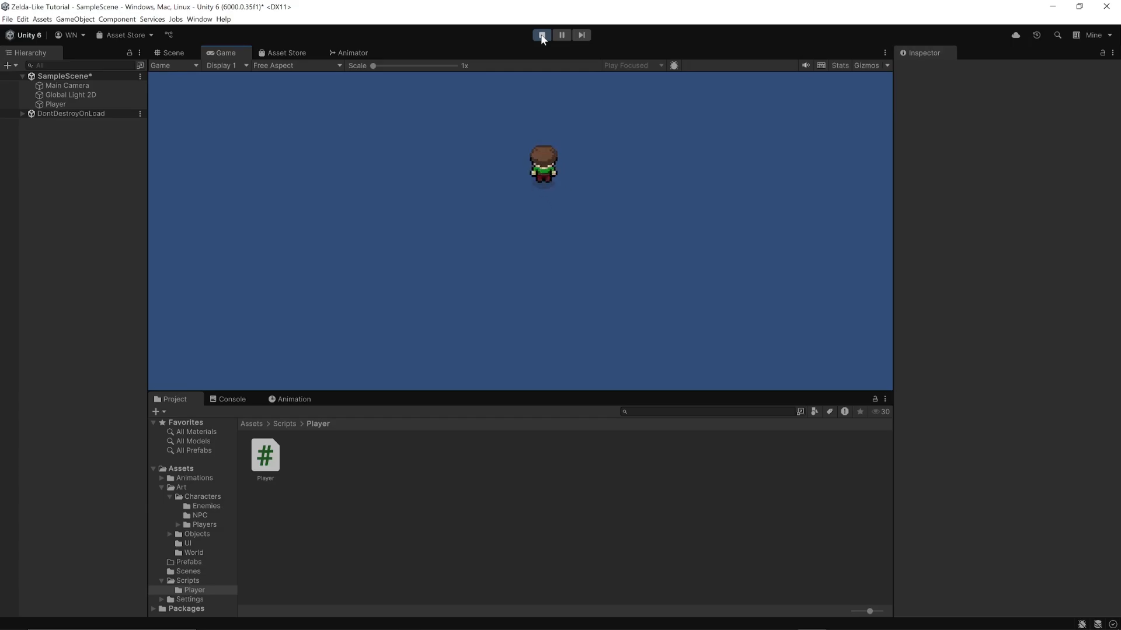
key("Down")
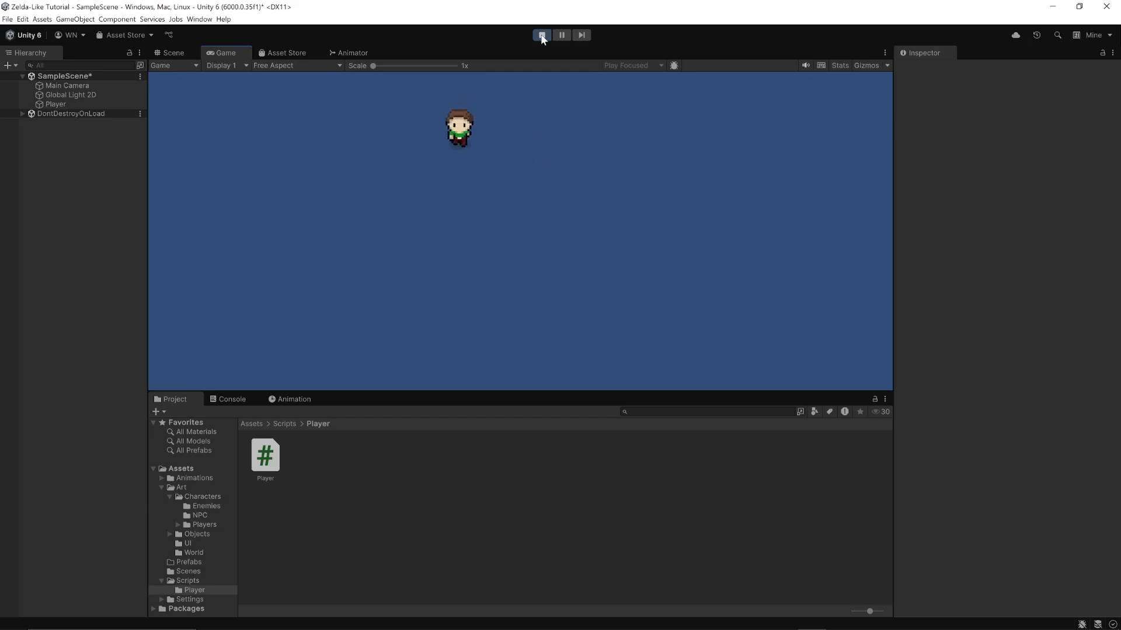
key("Right")
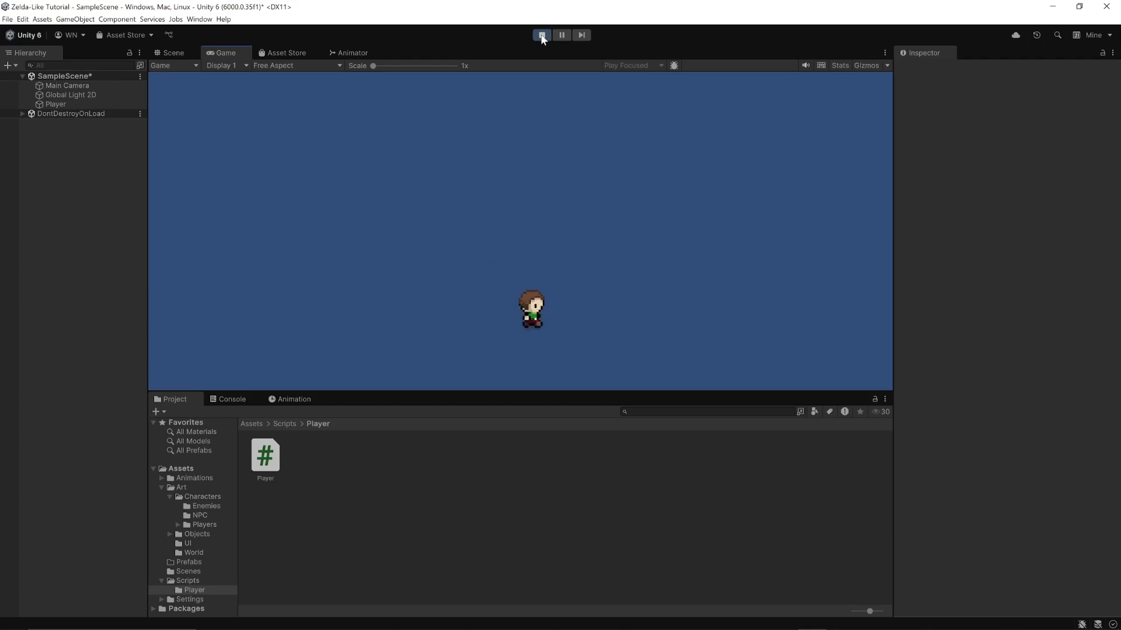
key("Left")
key("Up")
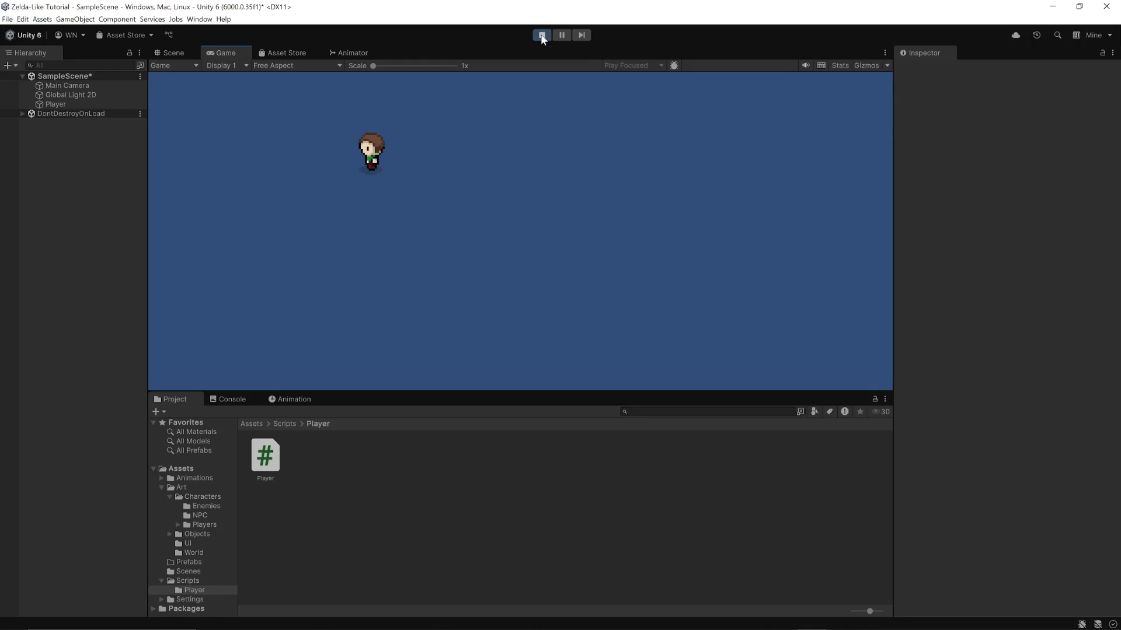
key("Down")
key("Right")
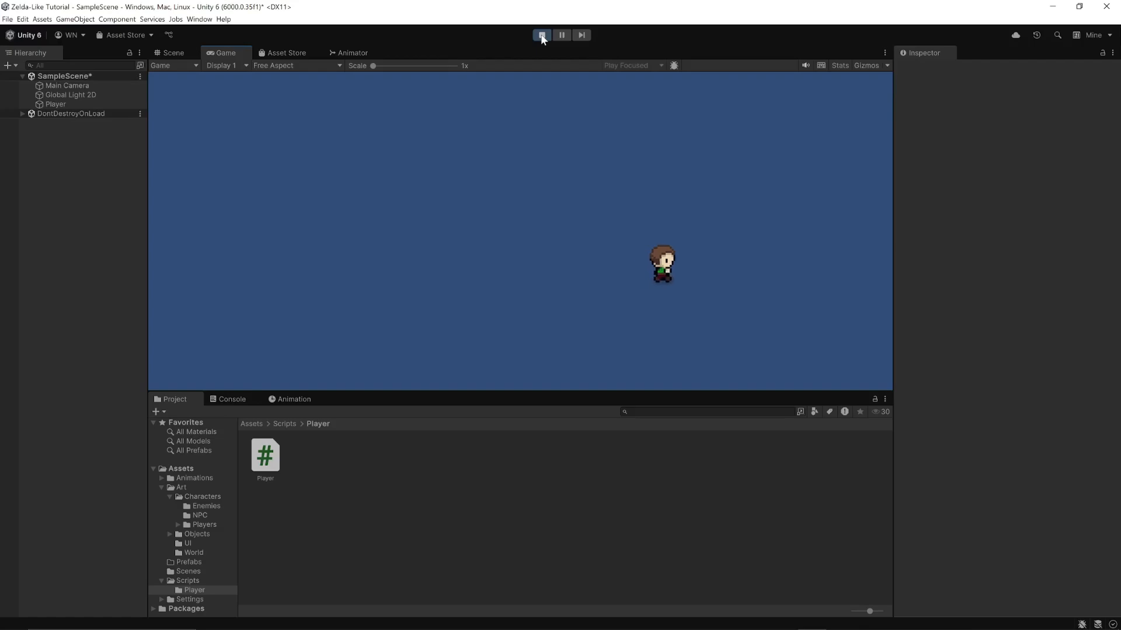
key("Left")
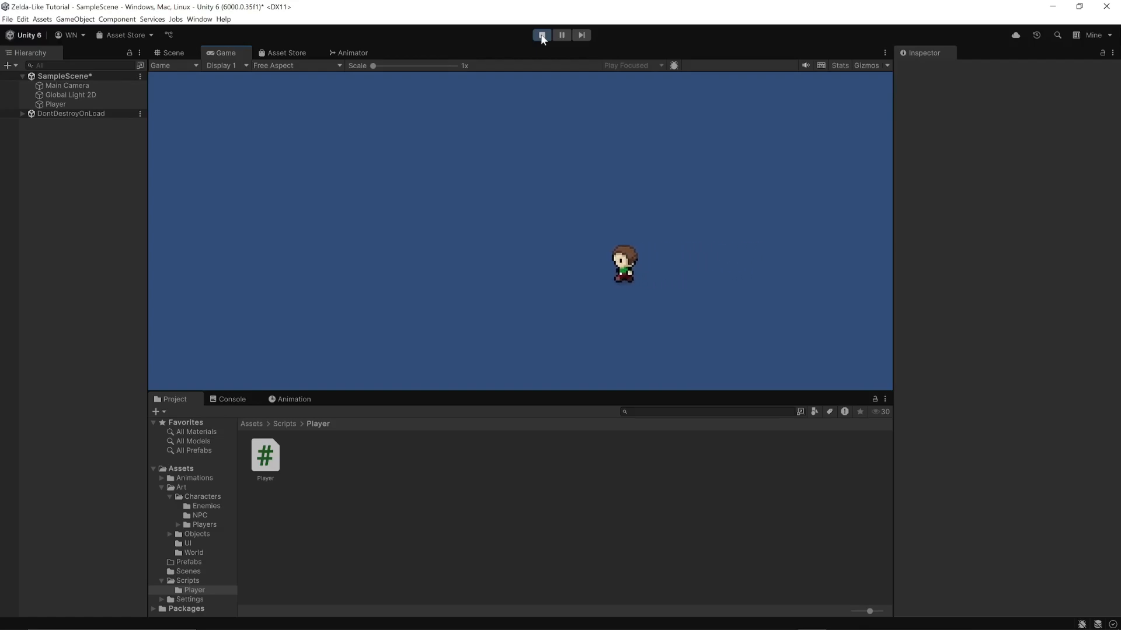
key("Up")
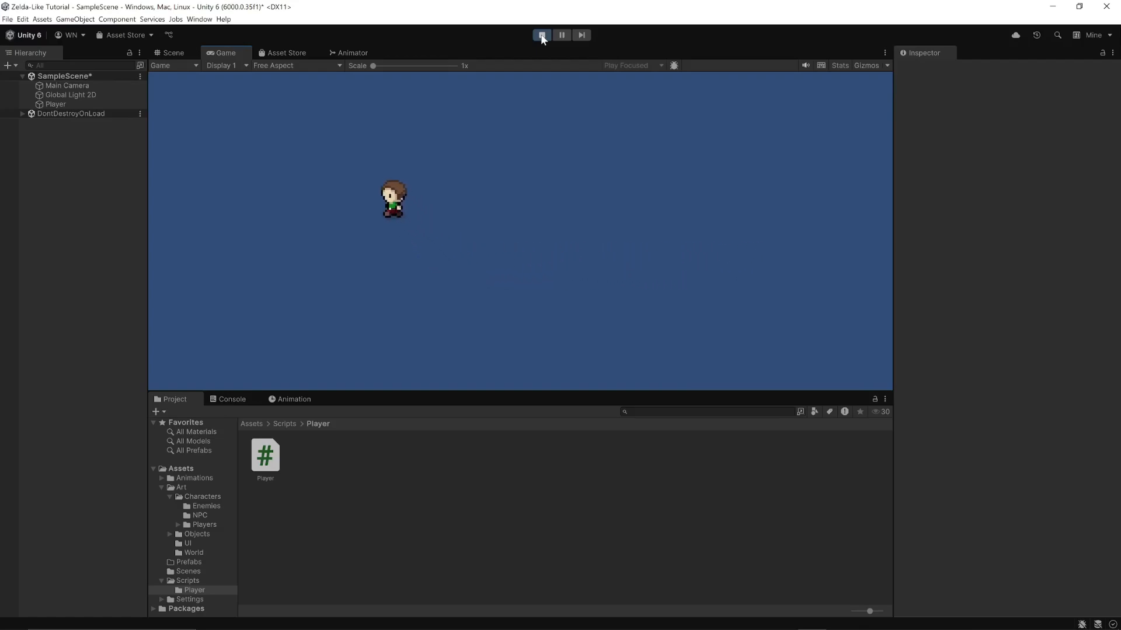
key("Down")
key("Right")
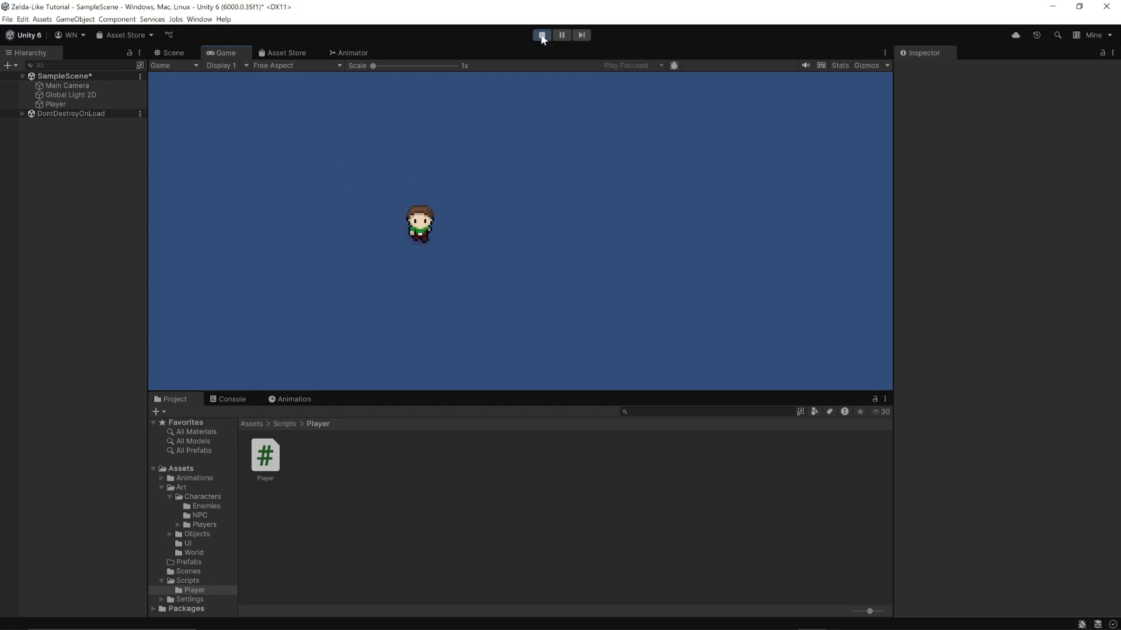
key("Up")
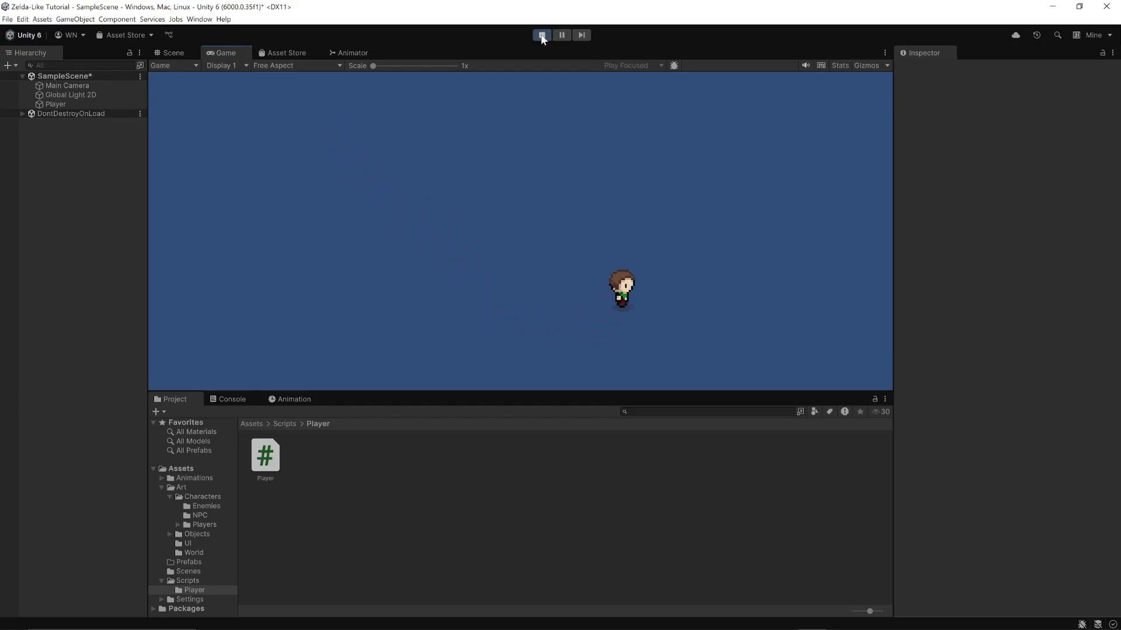